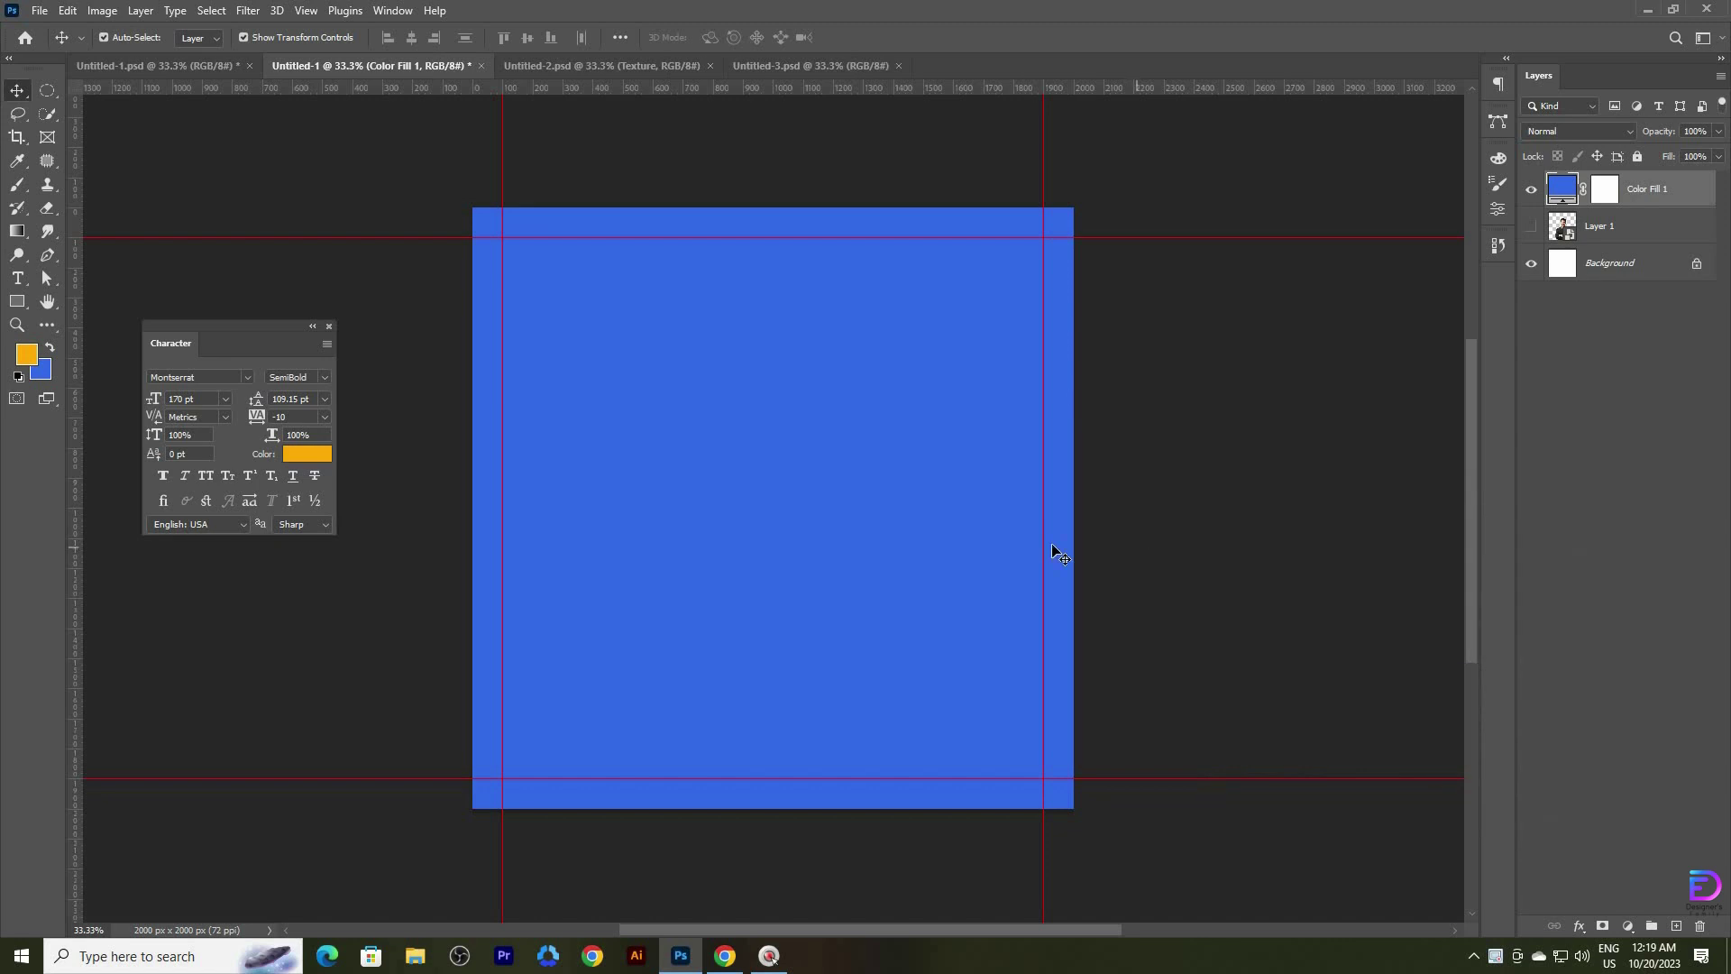
- Bring the halftone Texture layer from Untitled-2.psd into the Untitled-1 document and centre it on the canvas, horizontally and vertically
left_click(557, 65)
left_click_drag(757, 259, 783, 521)
key("ctrl+a")
left_click(413, 39)
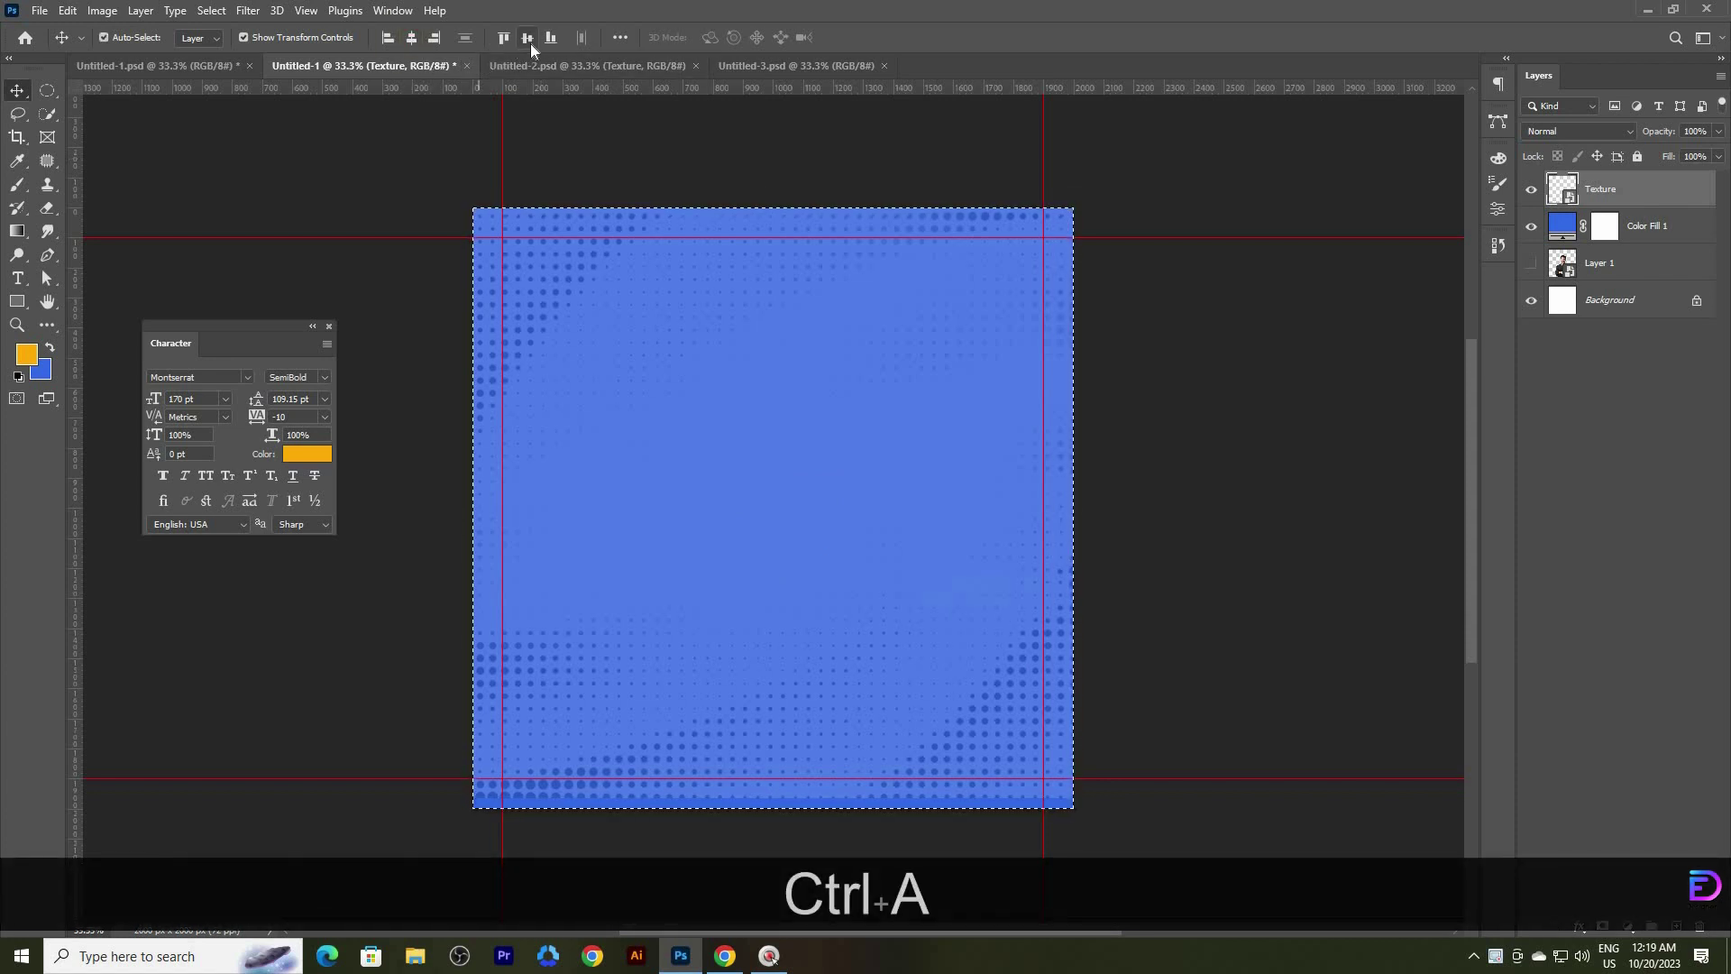
left_click(530, 41)
key("ctrl+d")
- Set the Texture layer's blend mode to Linear Burn and deselect the layer
left_click(1576, 132)
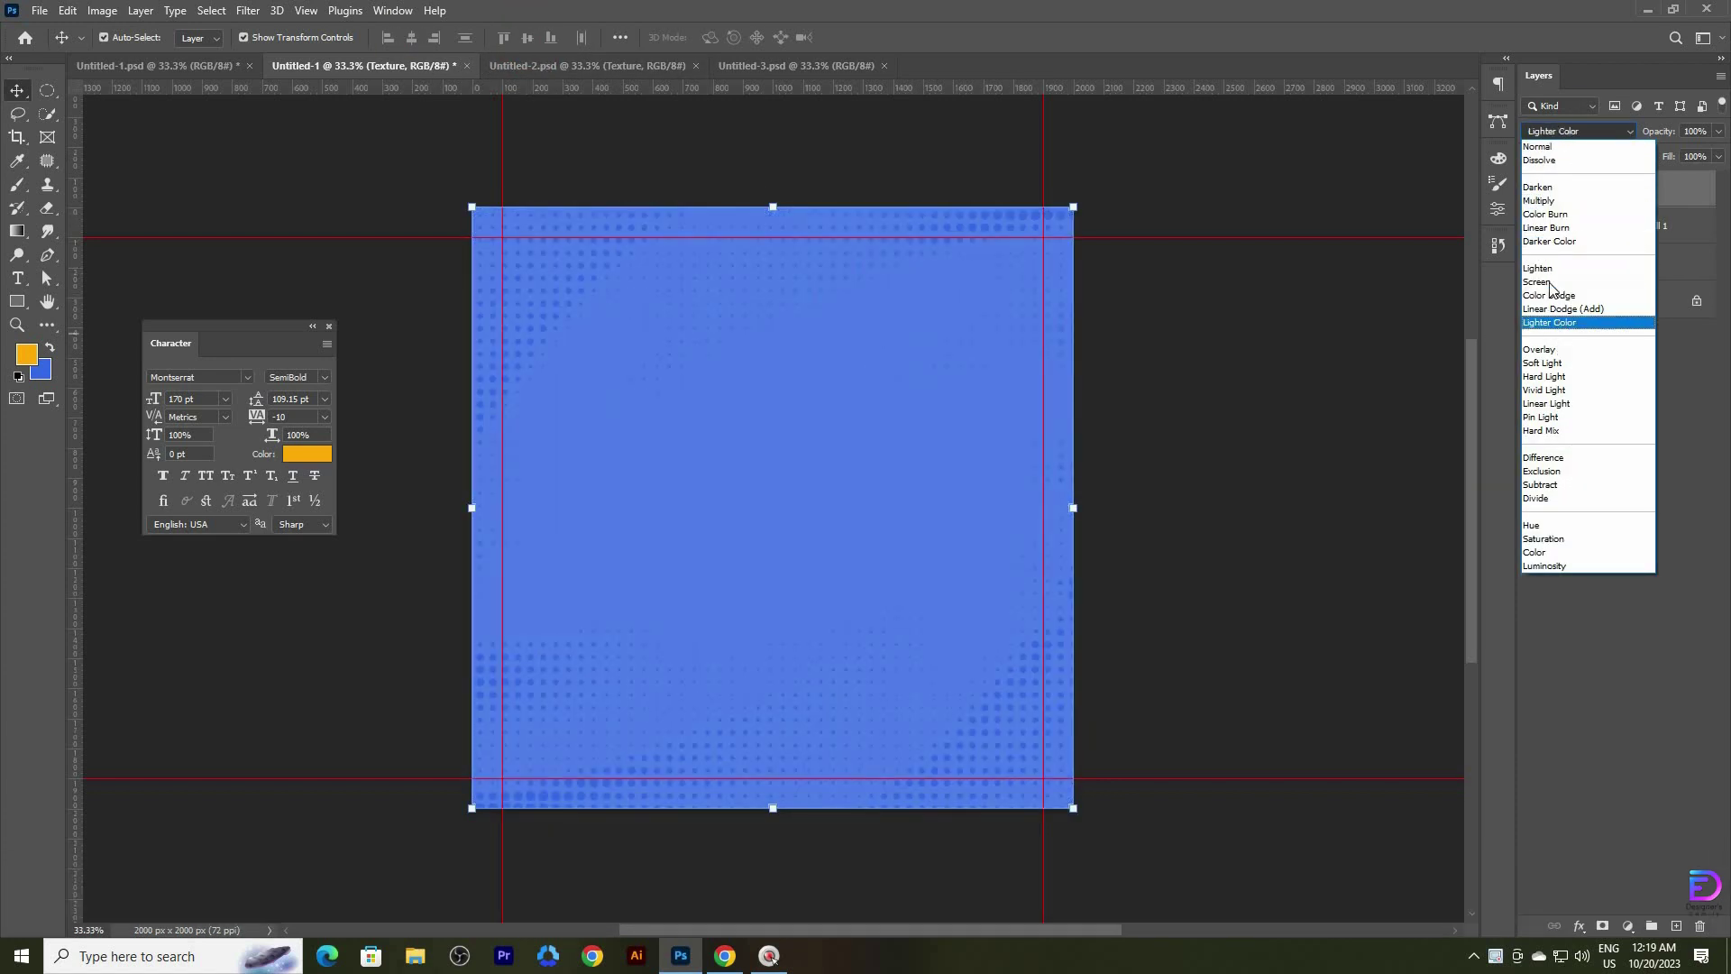
left_click(1545, 227)
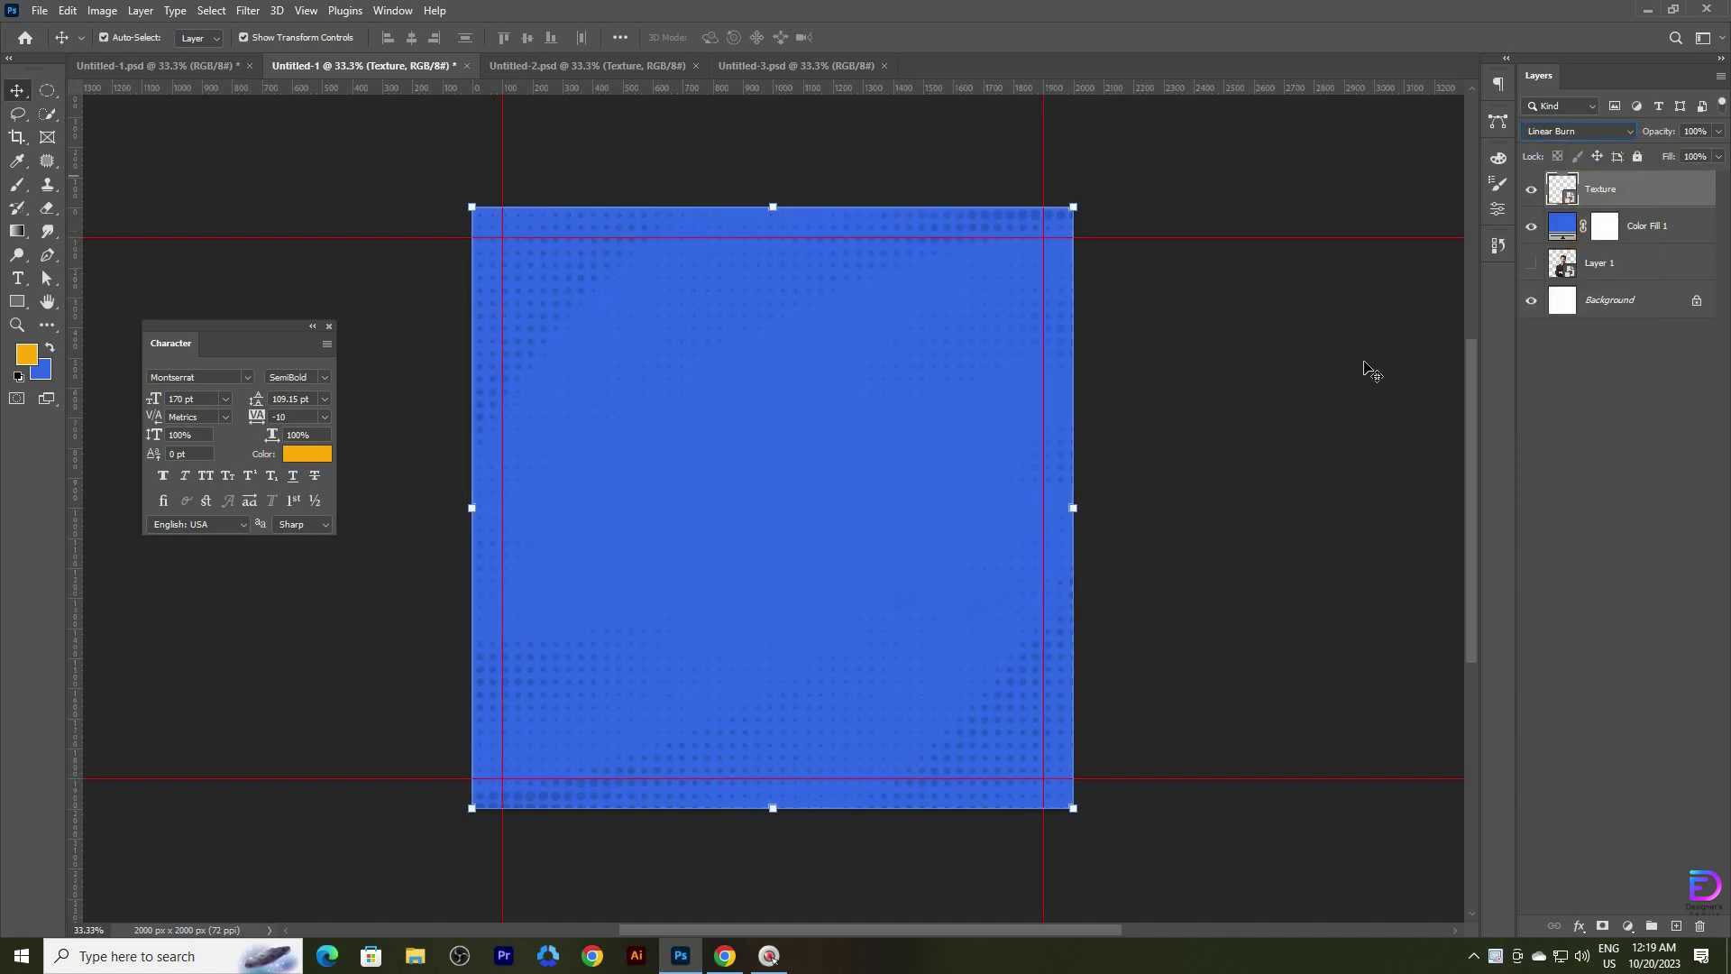
left_click(1366, 393)
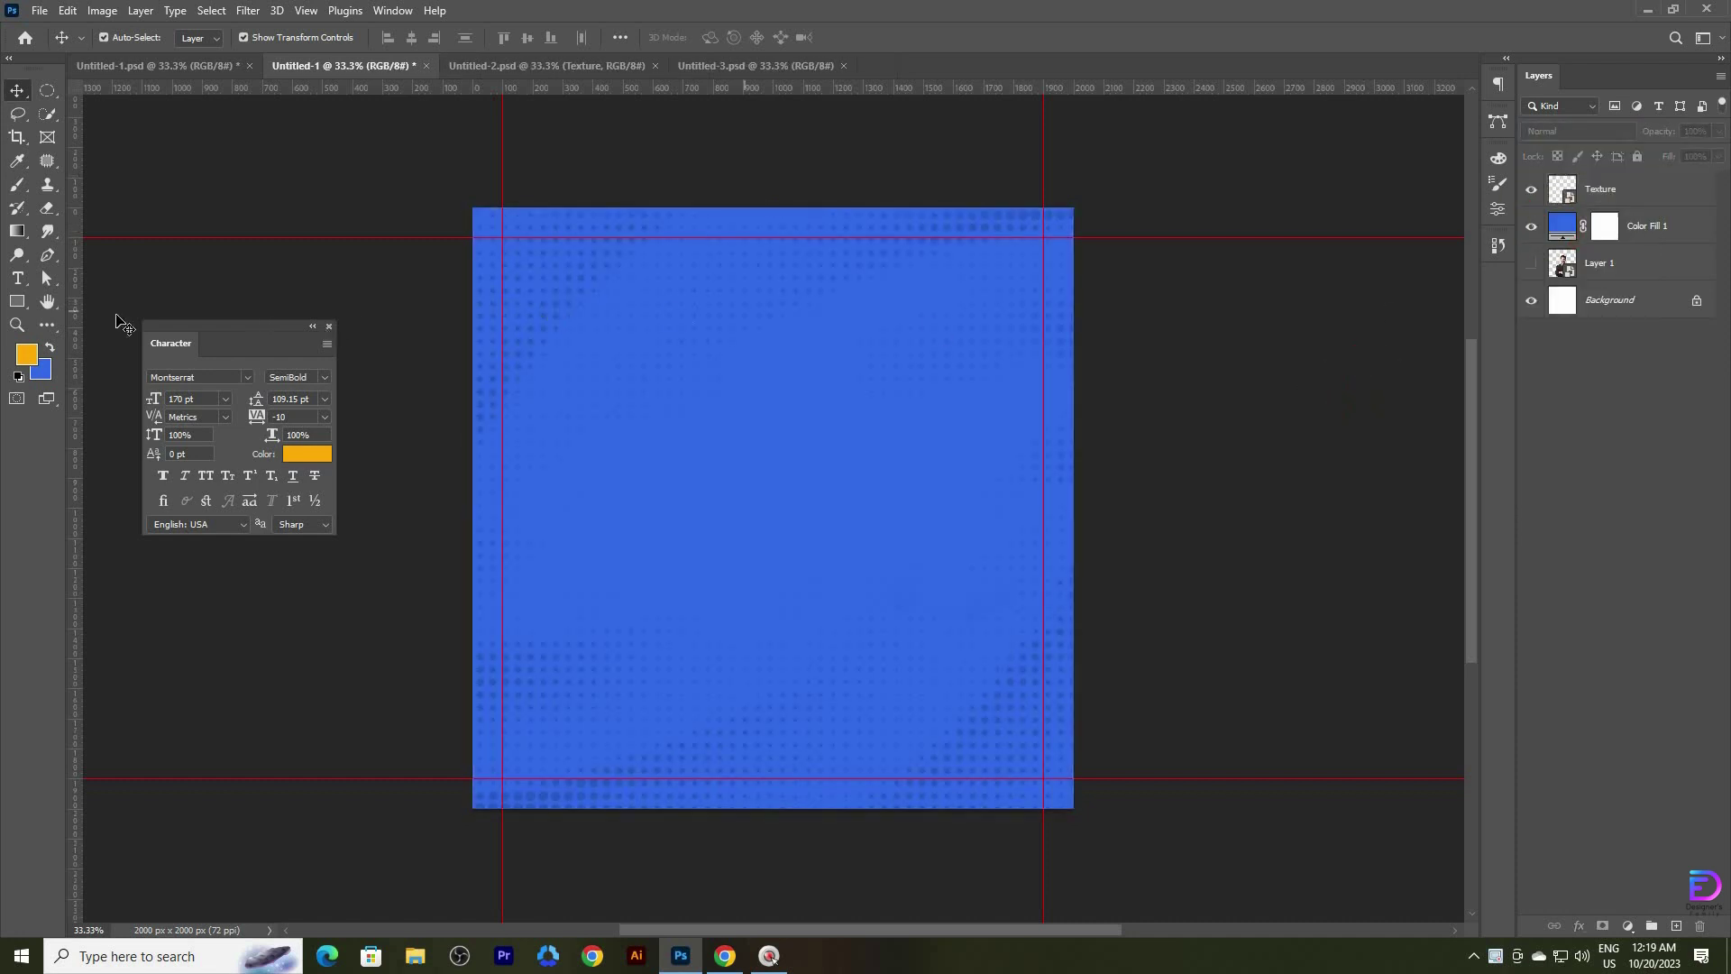
- Create a 100 × 100 px orange circle on the canvas with the Ellipse tool
left_click(16, 302)
left_click(94, 318)
left_click(730, 374)
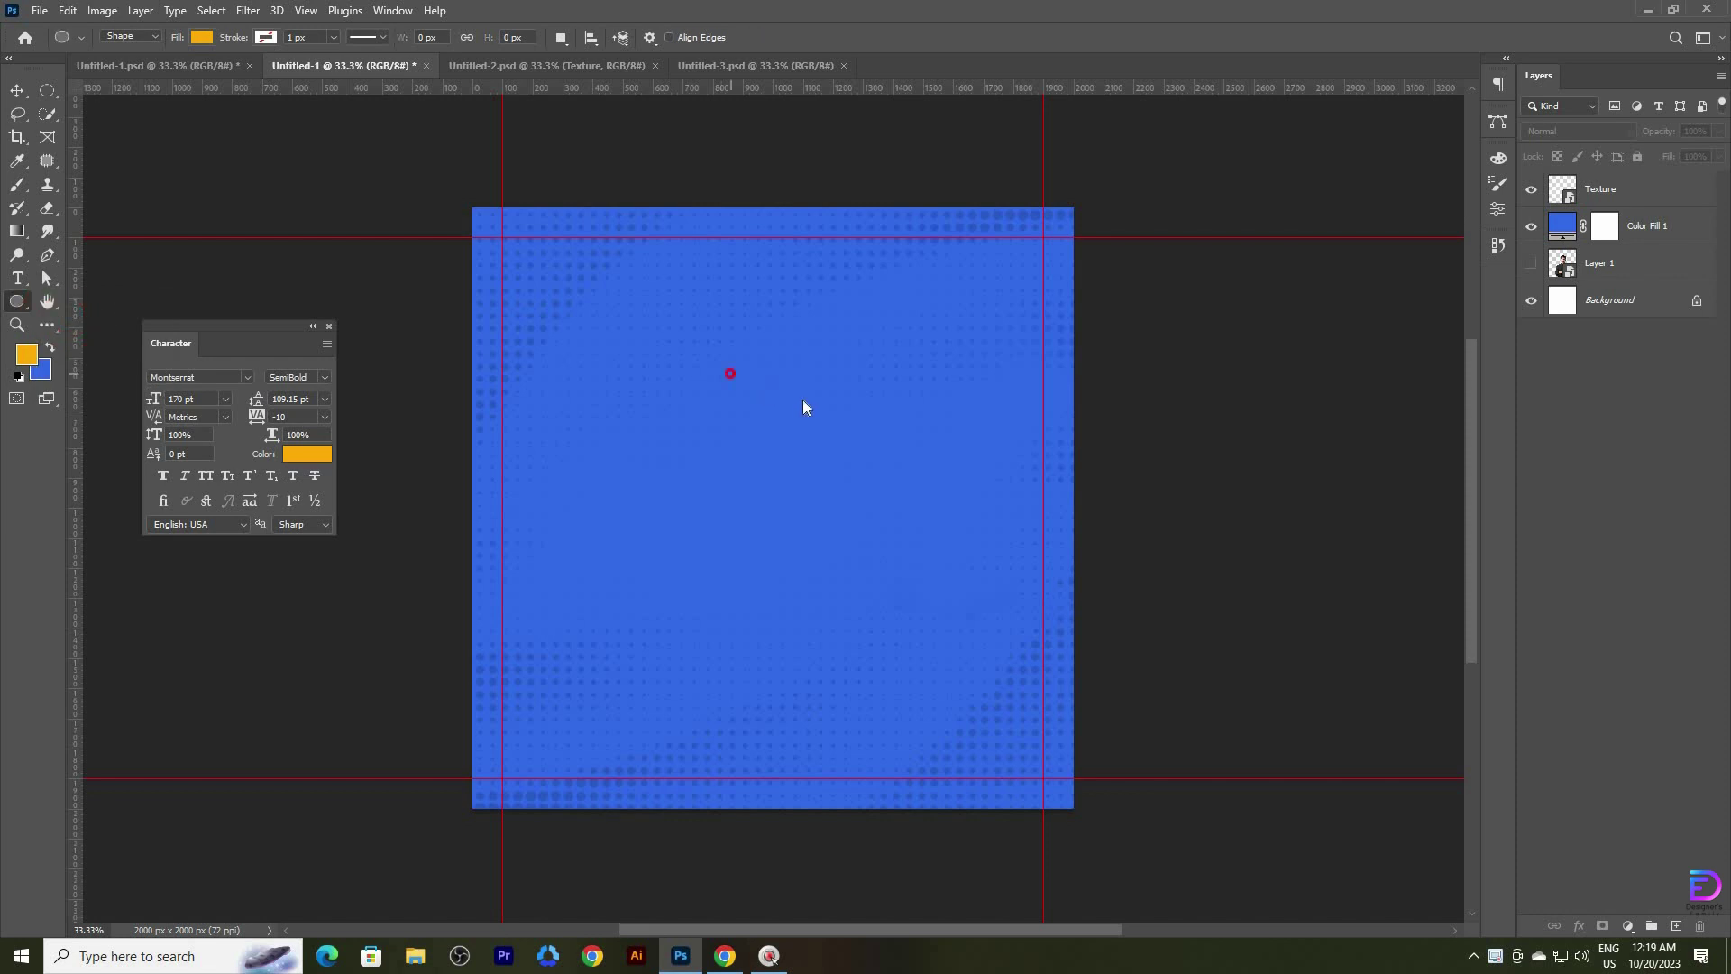
left_click(822, 356)
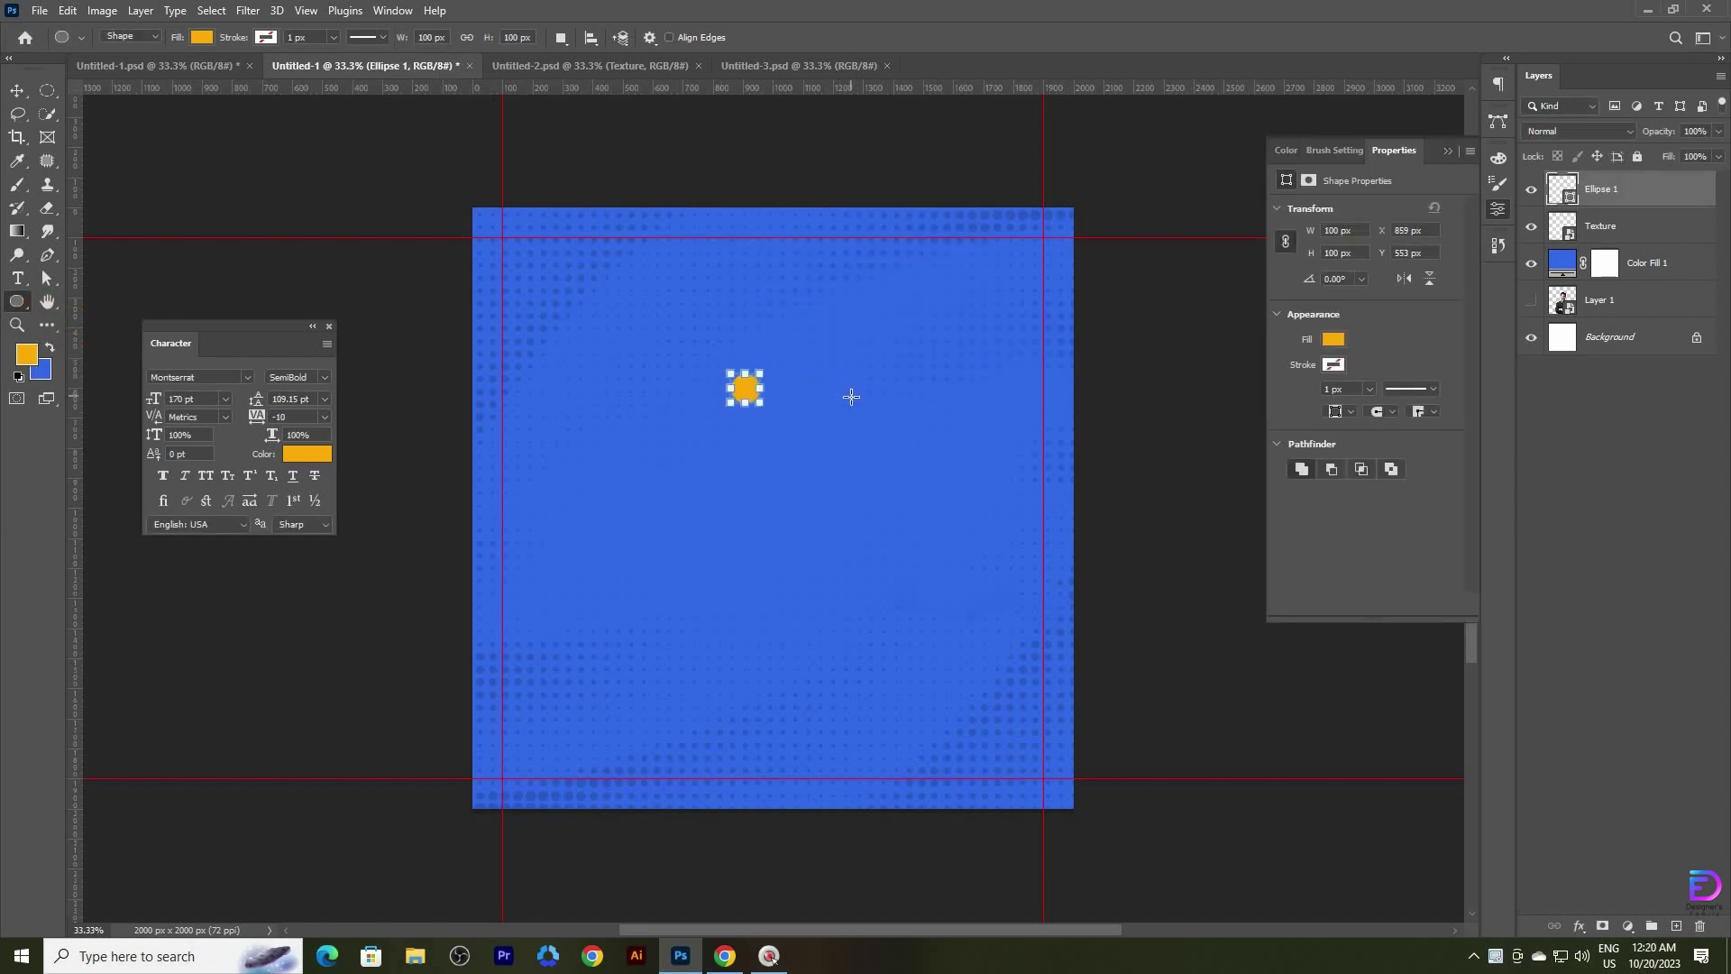
- Enlarge the orange circle to about 1199 px across and centre it horizontally, its lower edge just above the bottom guide
key("v")
left_click_drag(760, 403, 1076, 719)
left_click_drag(848, 614, 714, 624)
left_click_drag(765, 738, 765, 759)
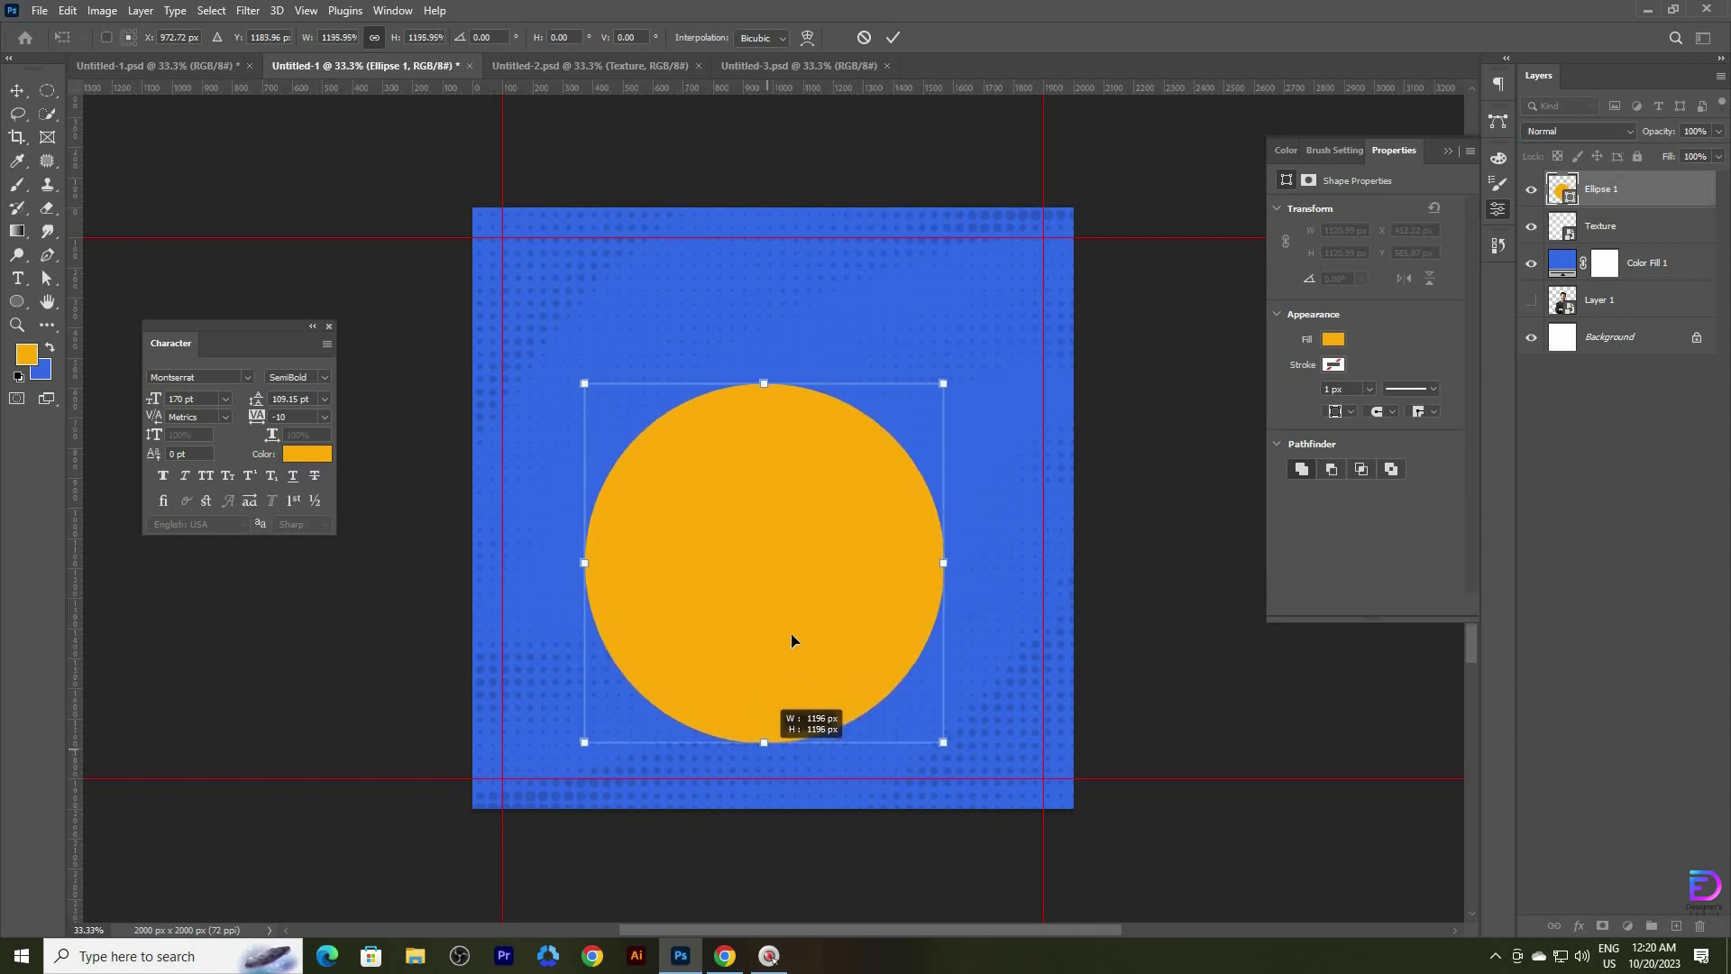
left_click_drag(792, 641, 805, 662)
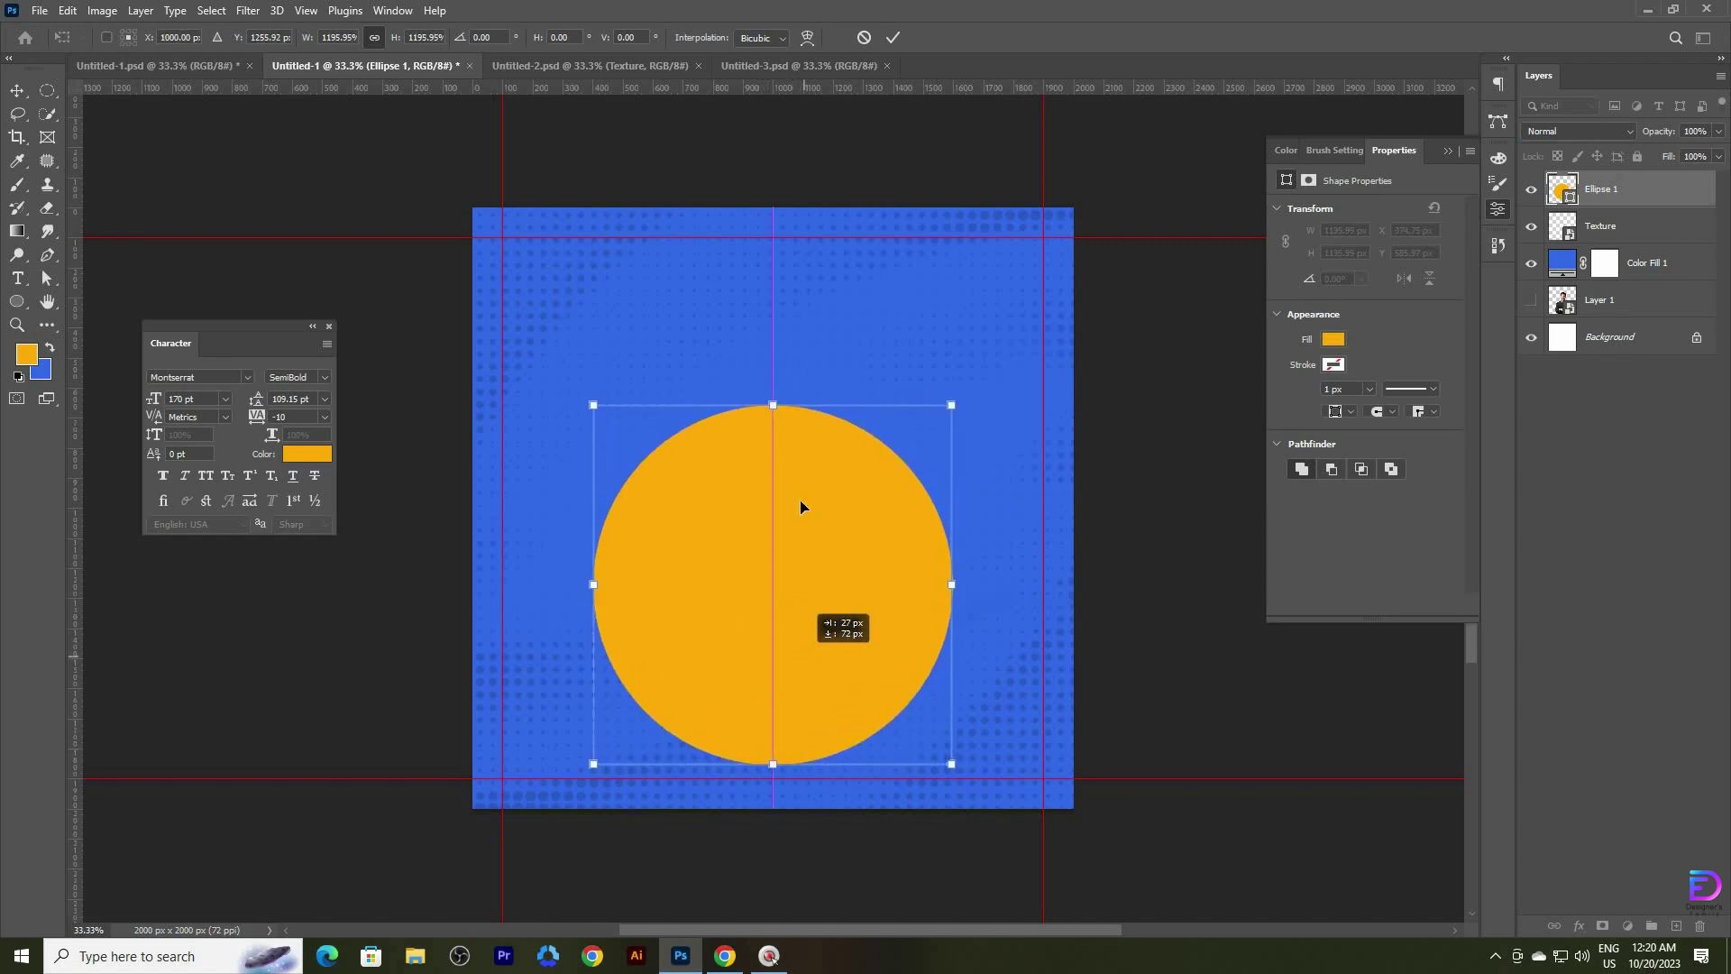
left_click_drag(772, 405, 773, 396)
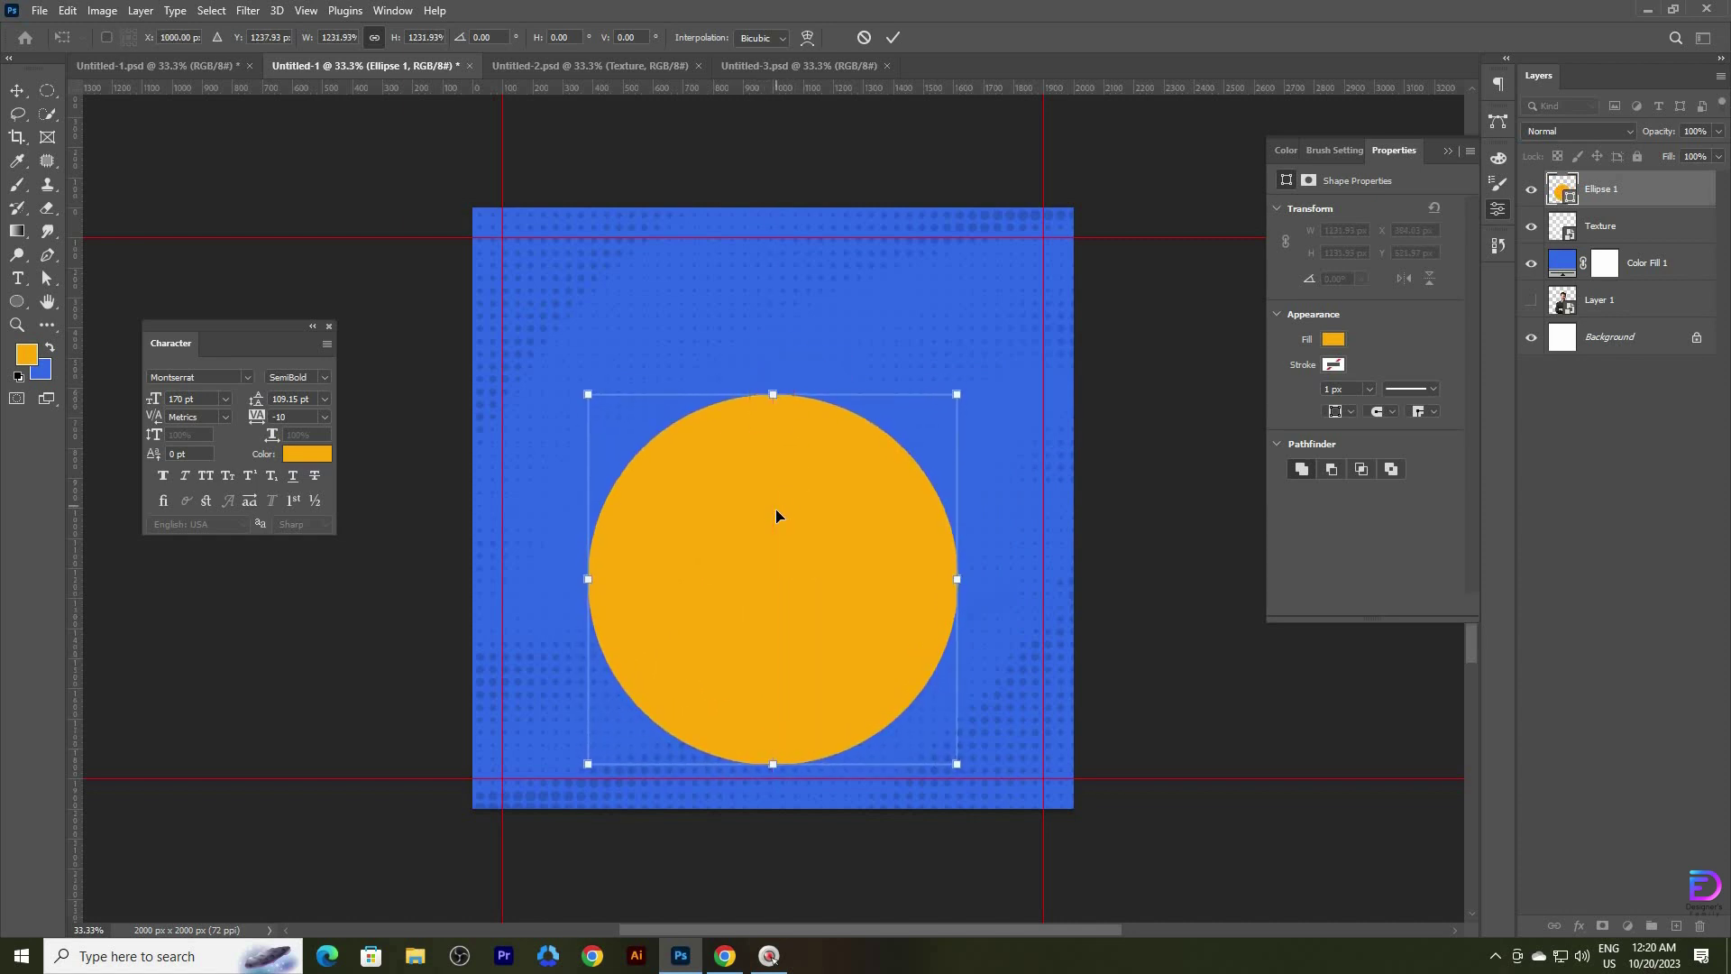
left_click_drag(777, 510, 776, 514)
left_click(1572, 556)
left_click(831, 583)
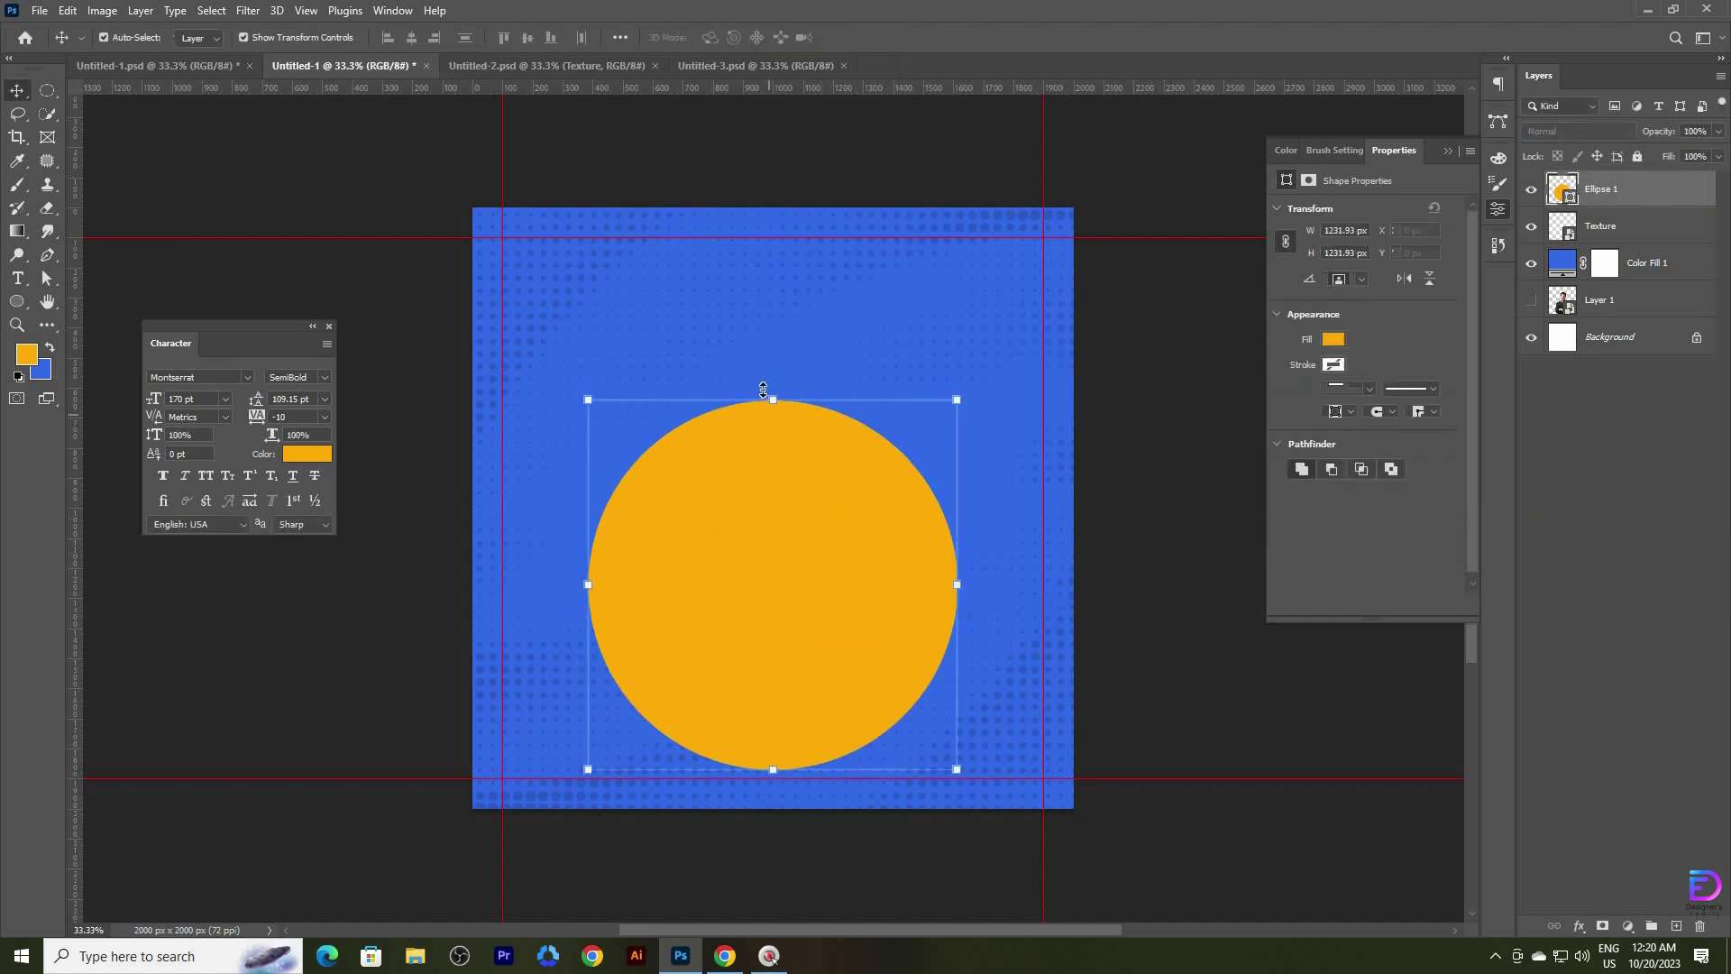
left_click_drag(763, 392, 764, 402)
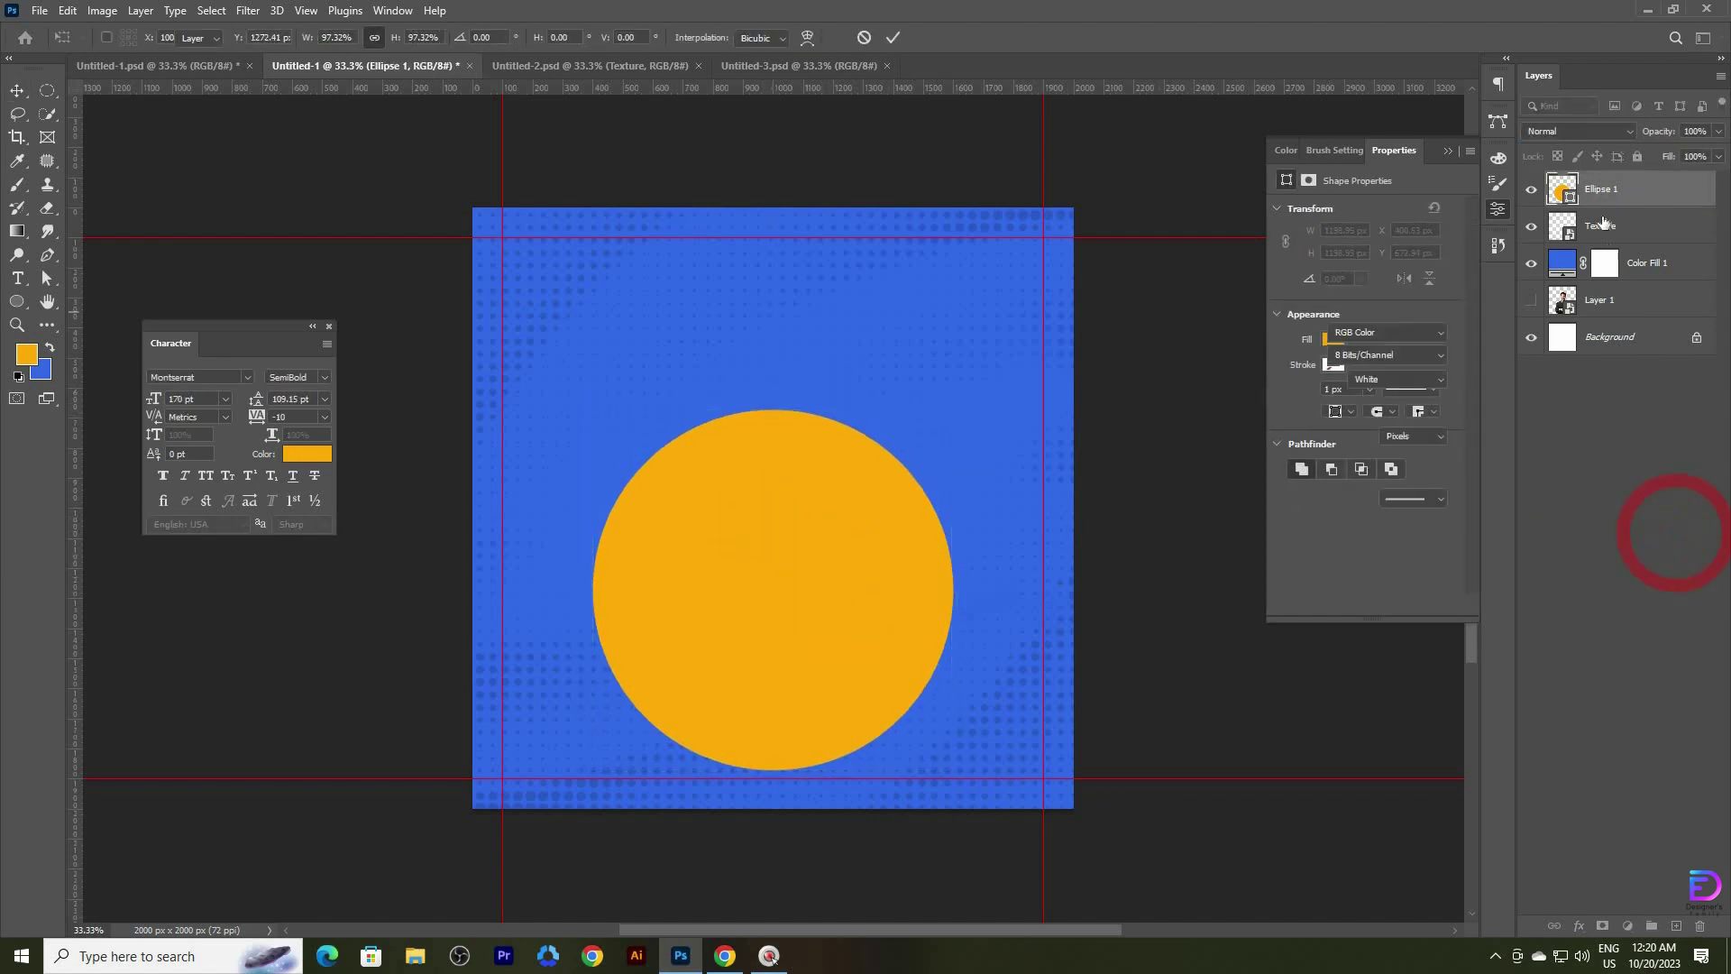
- Duplicate the Ellipse 1 layer beneath itself and recolour the upper circle with the background blue, #3369e6
left_click(1601, 180)
left_click_drag(1605, 190, 1597, 211, "alt")
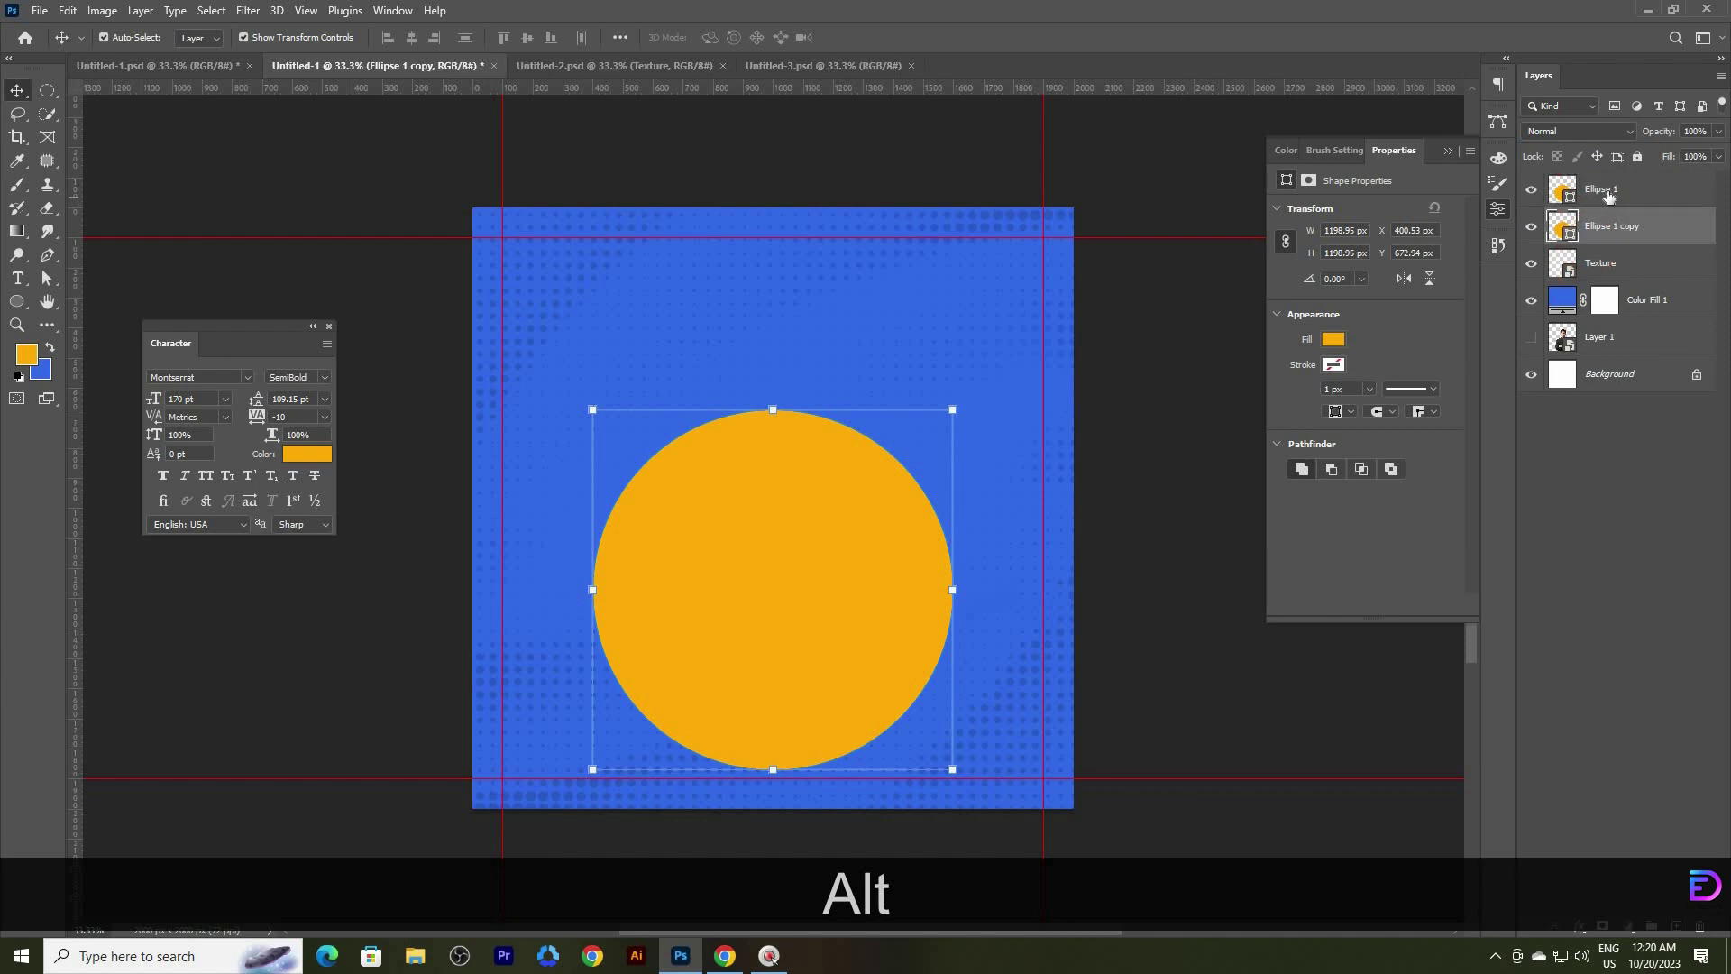
left_click(1567, 199)
double_click(1567, 198)
left_click(960, 424)
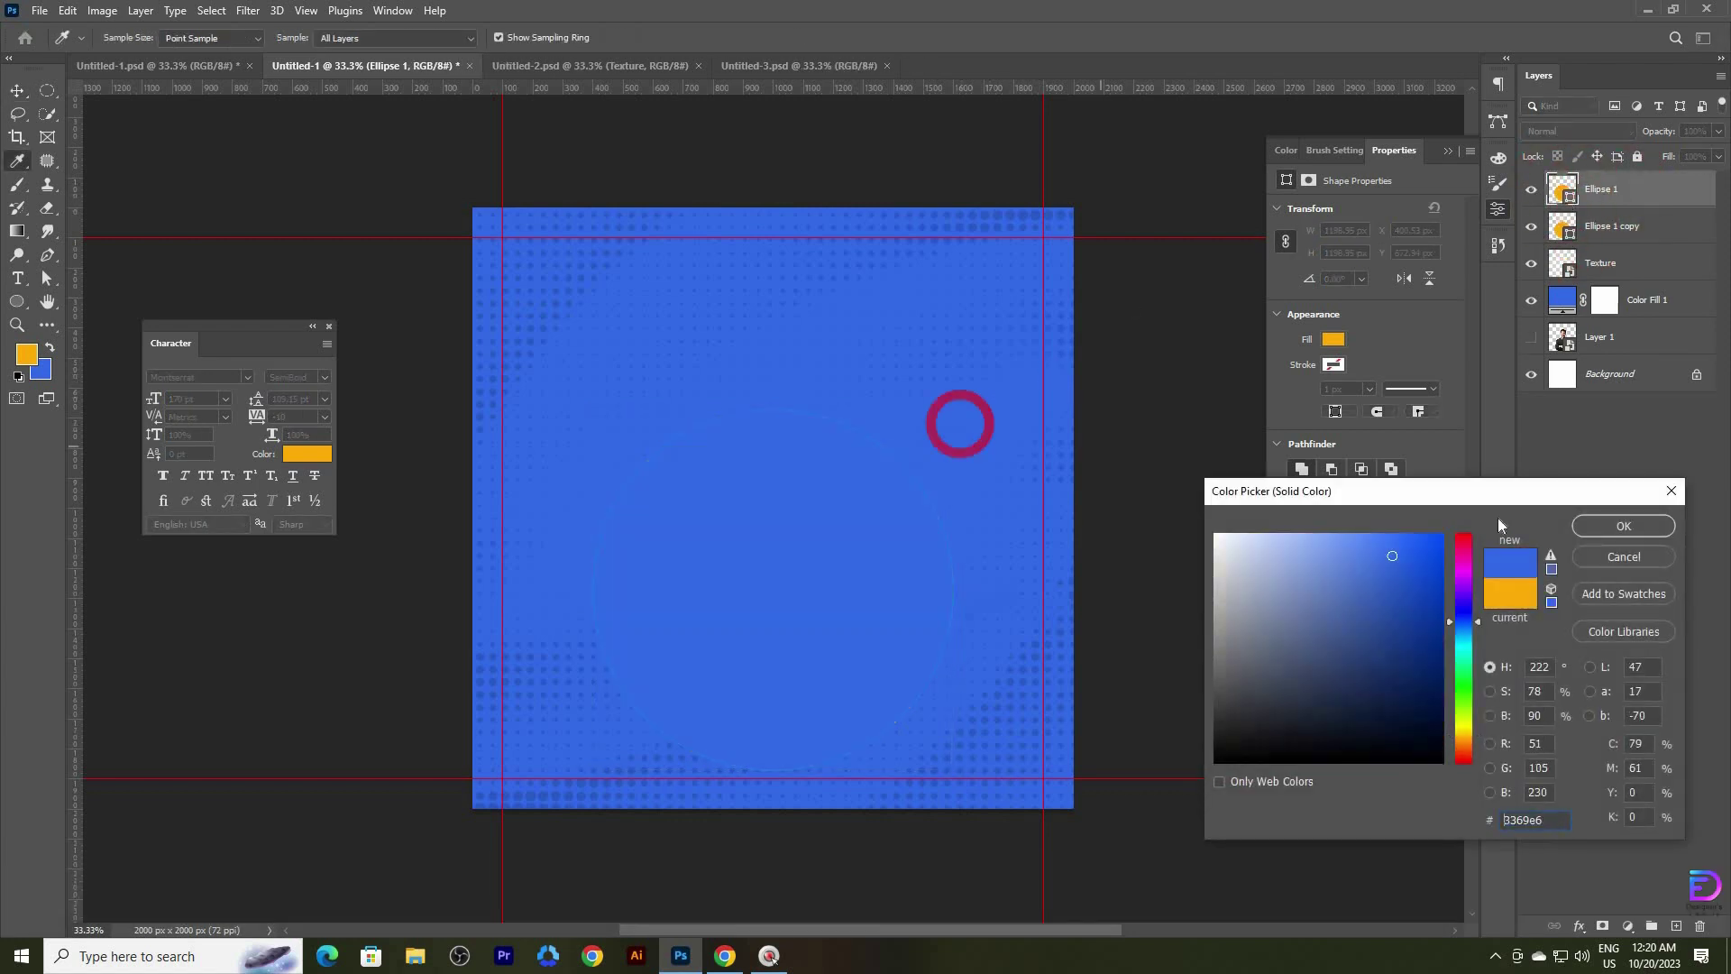
left_click(1594, 527)
- Shrink the blue circle to about 884 px across and align its vertical centre with the orange circle
key("v")
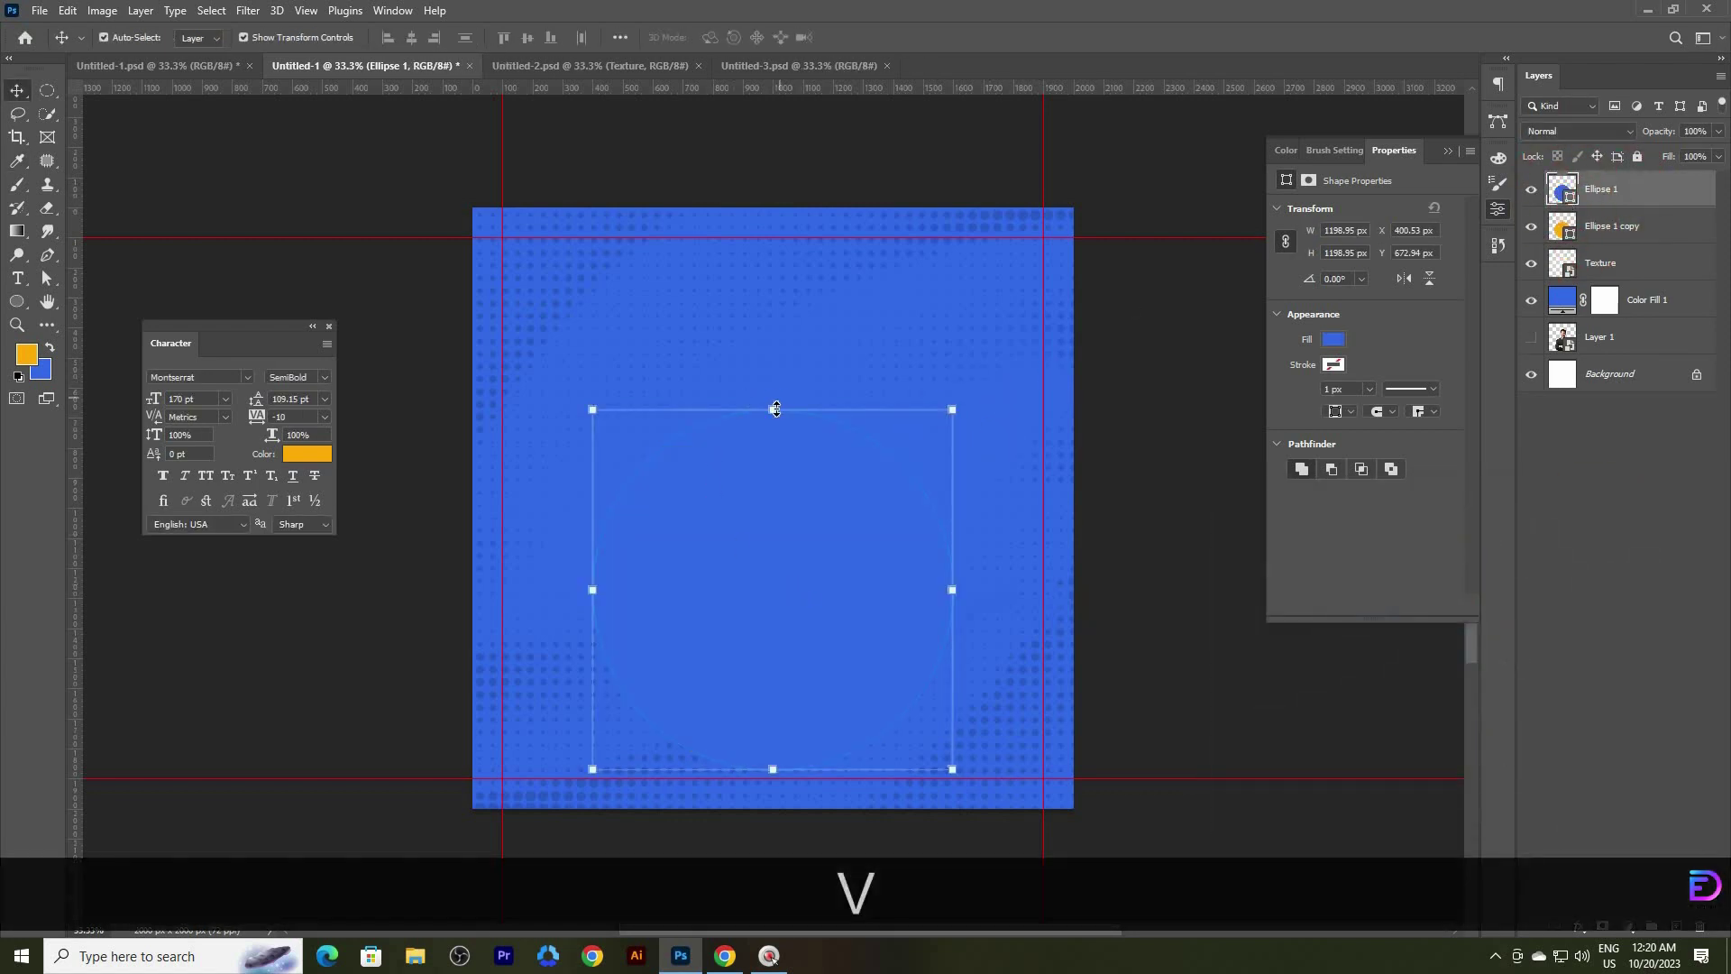
left_click_drag(772, 407, 779, 507)
left_click_drag(775, 439, 773, 467)
left_click(1587, 226, "shift")
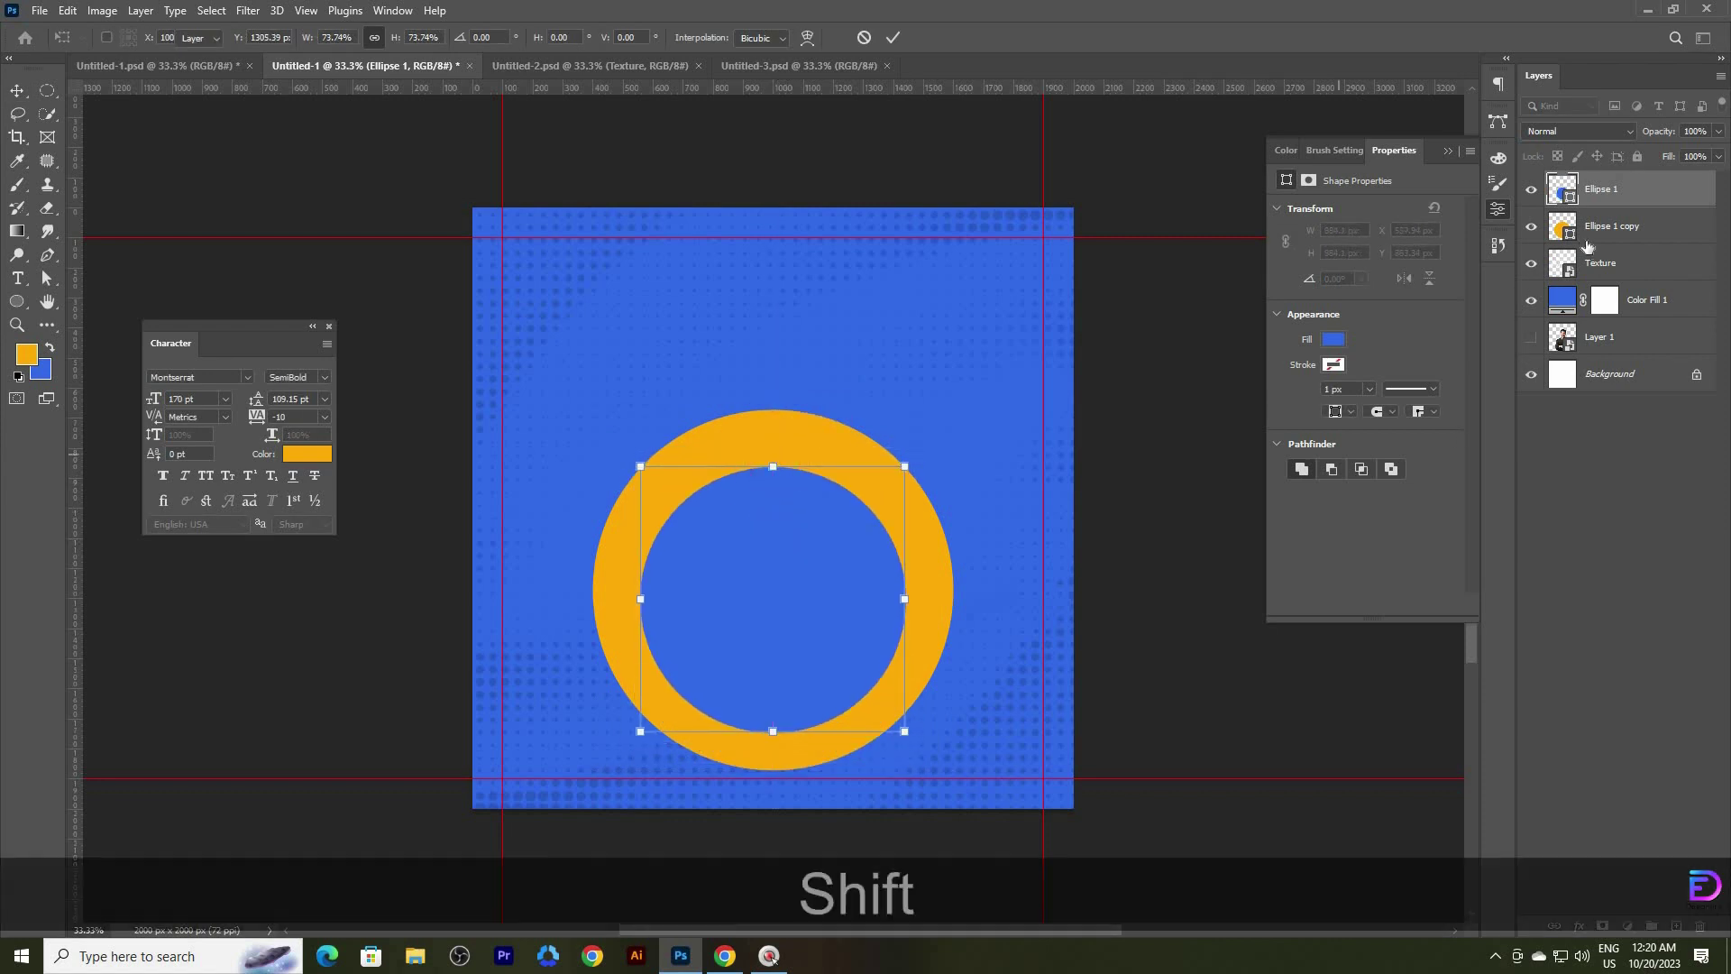
left_click(527, 38)
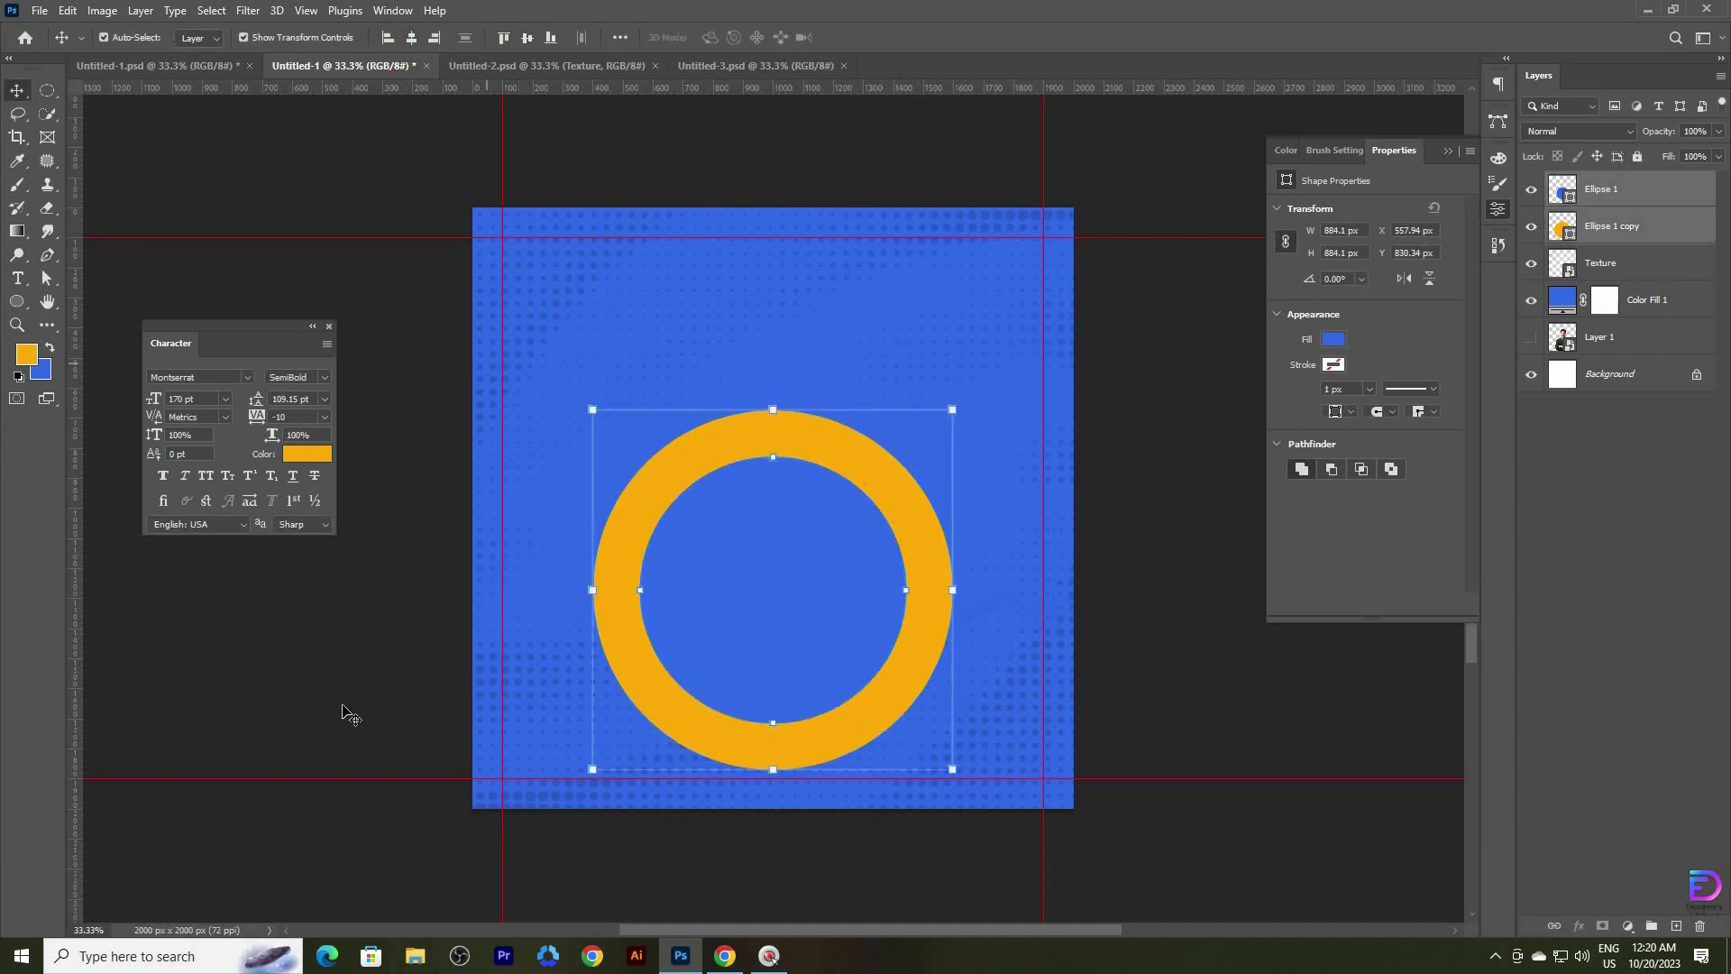
left_click(338, 718)
- Reduce the blue circle to about 854 px and align both circles on their horizontal and vertical centres
left_click(793, 618)
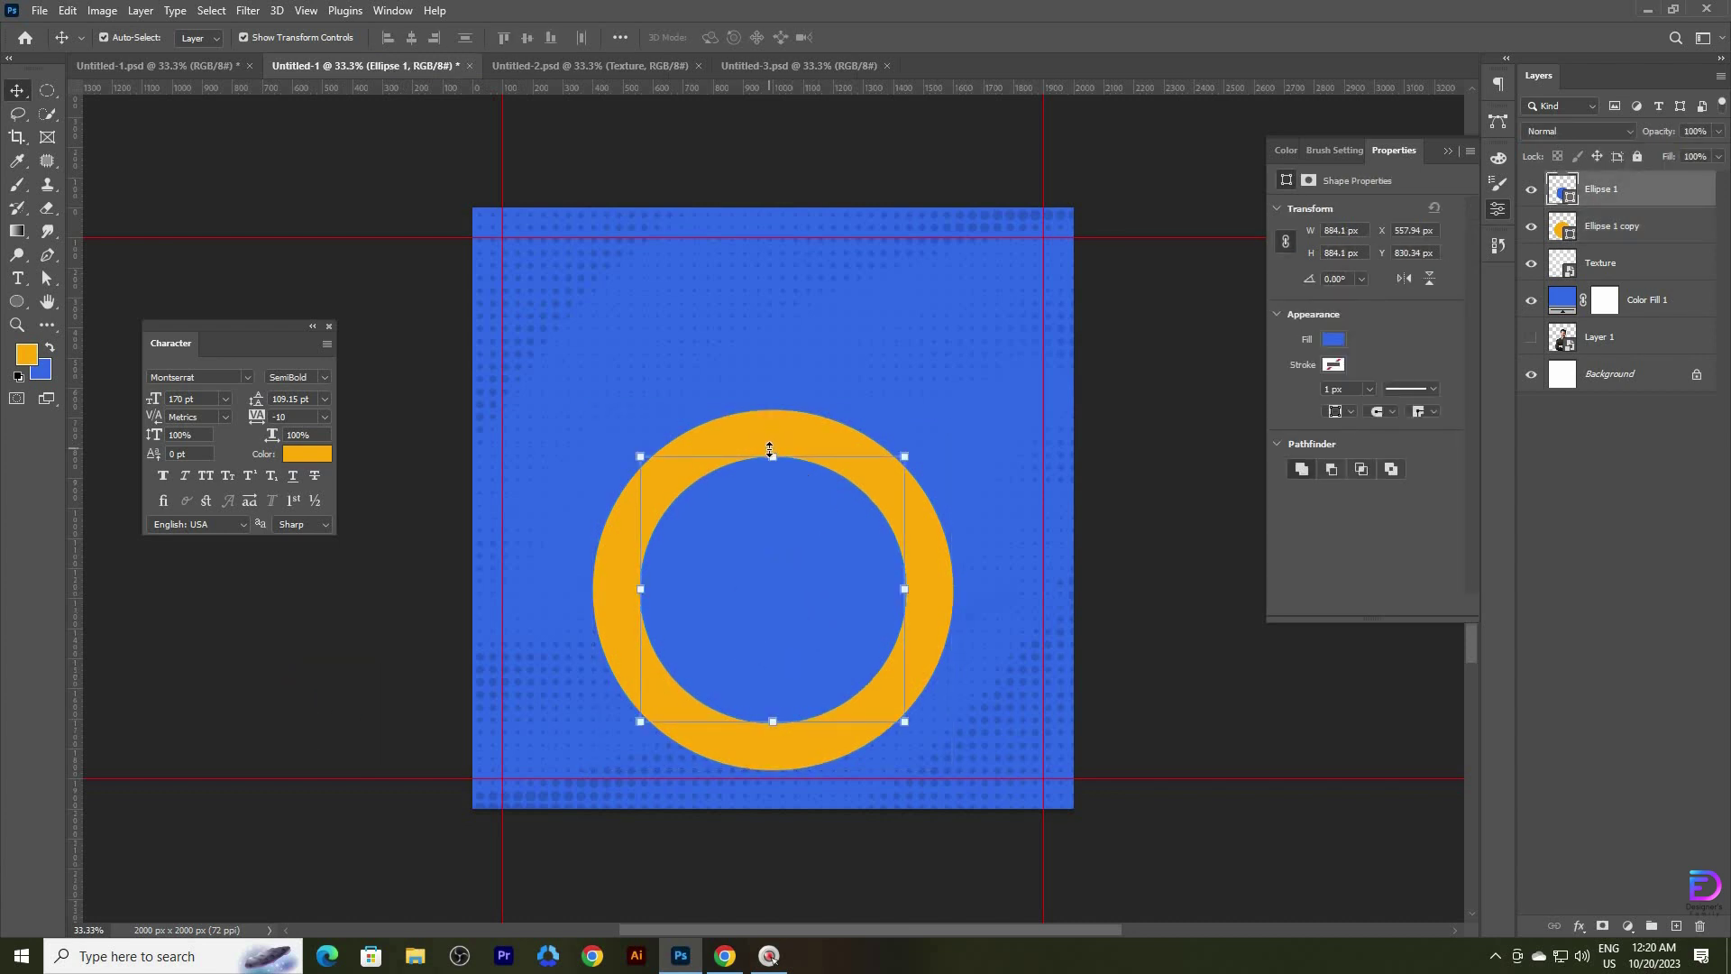
left_click_drag(773, 457, 897, 449)
key("Return")
left_click(1587, 227, "shift")
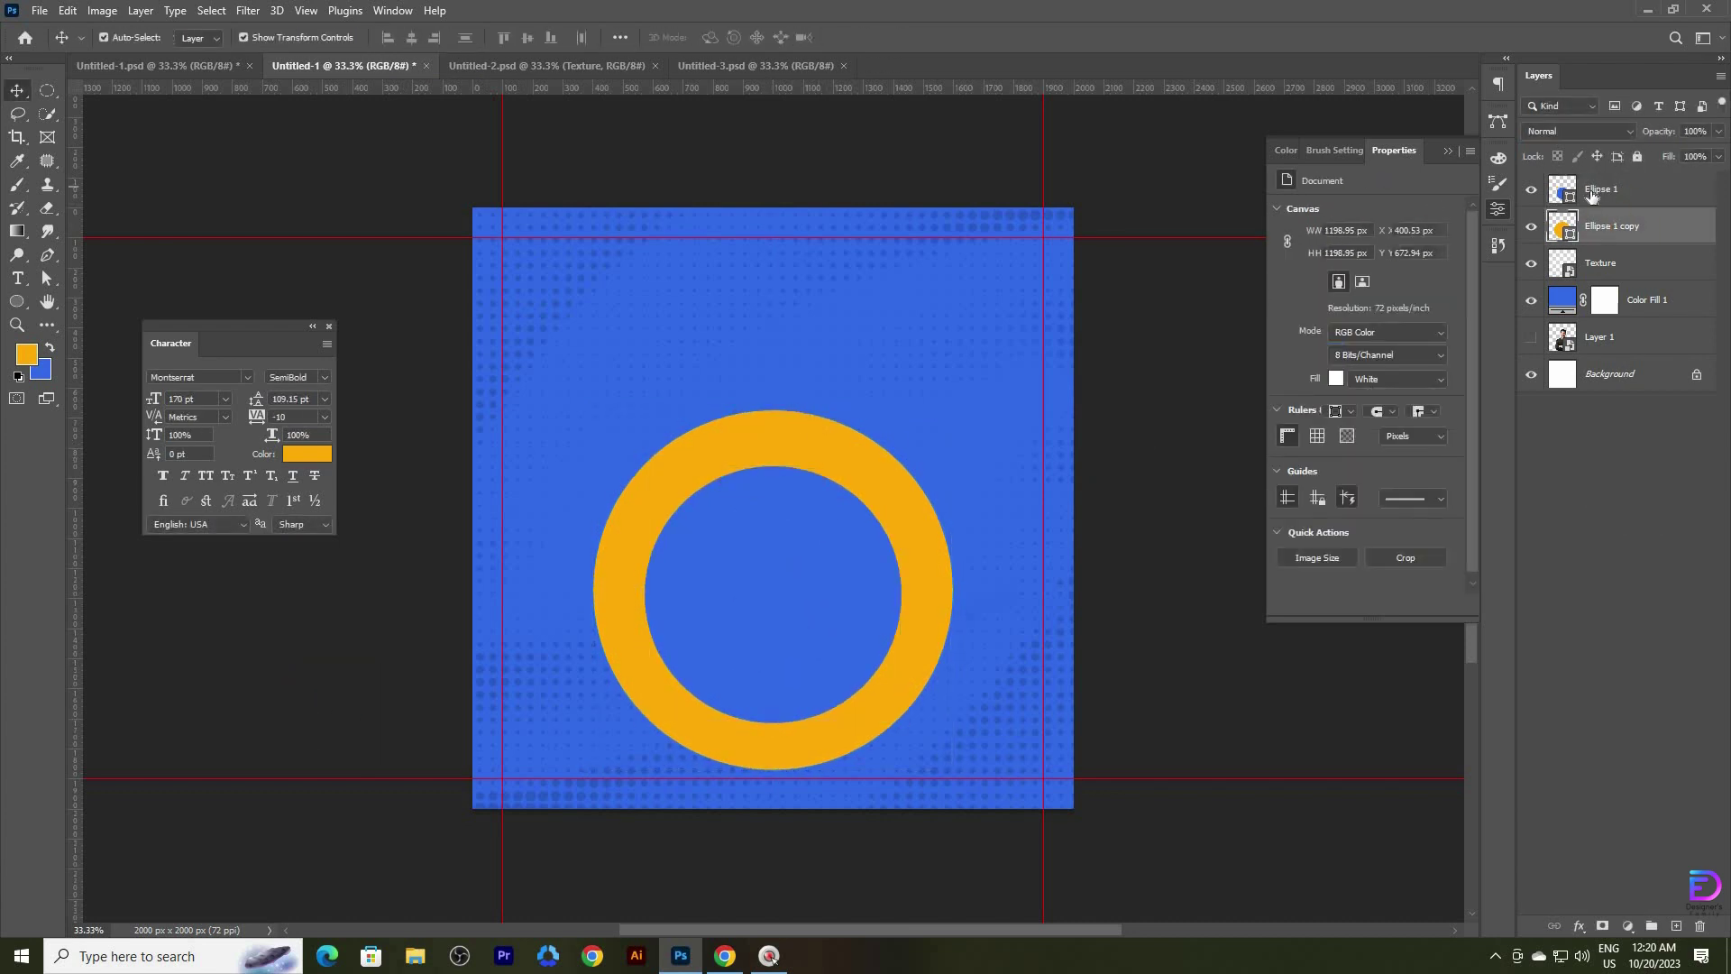
left_click(415, 41)
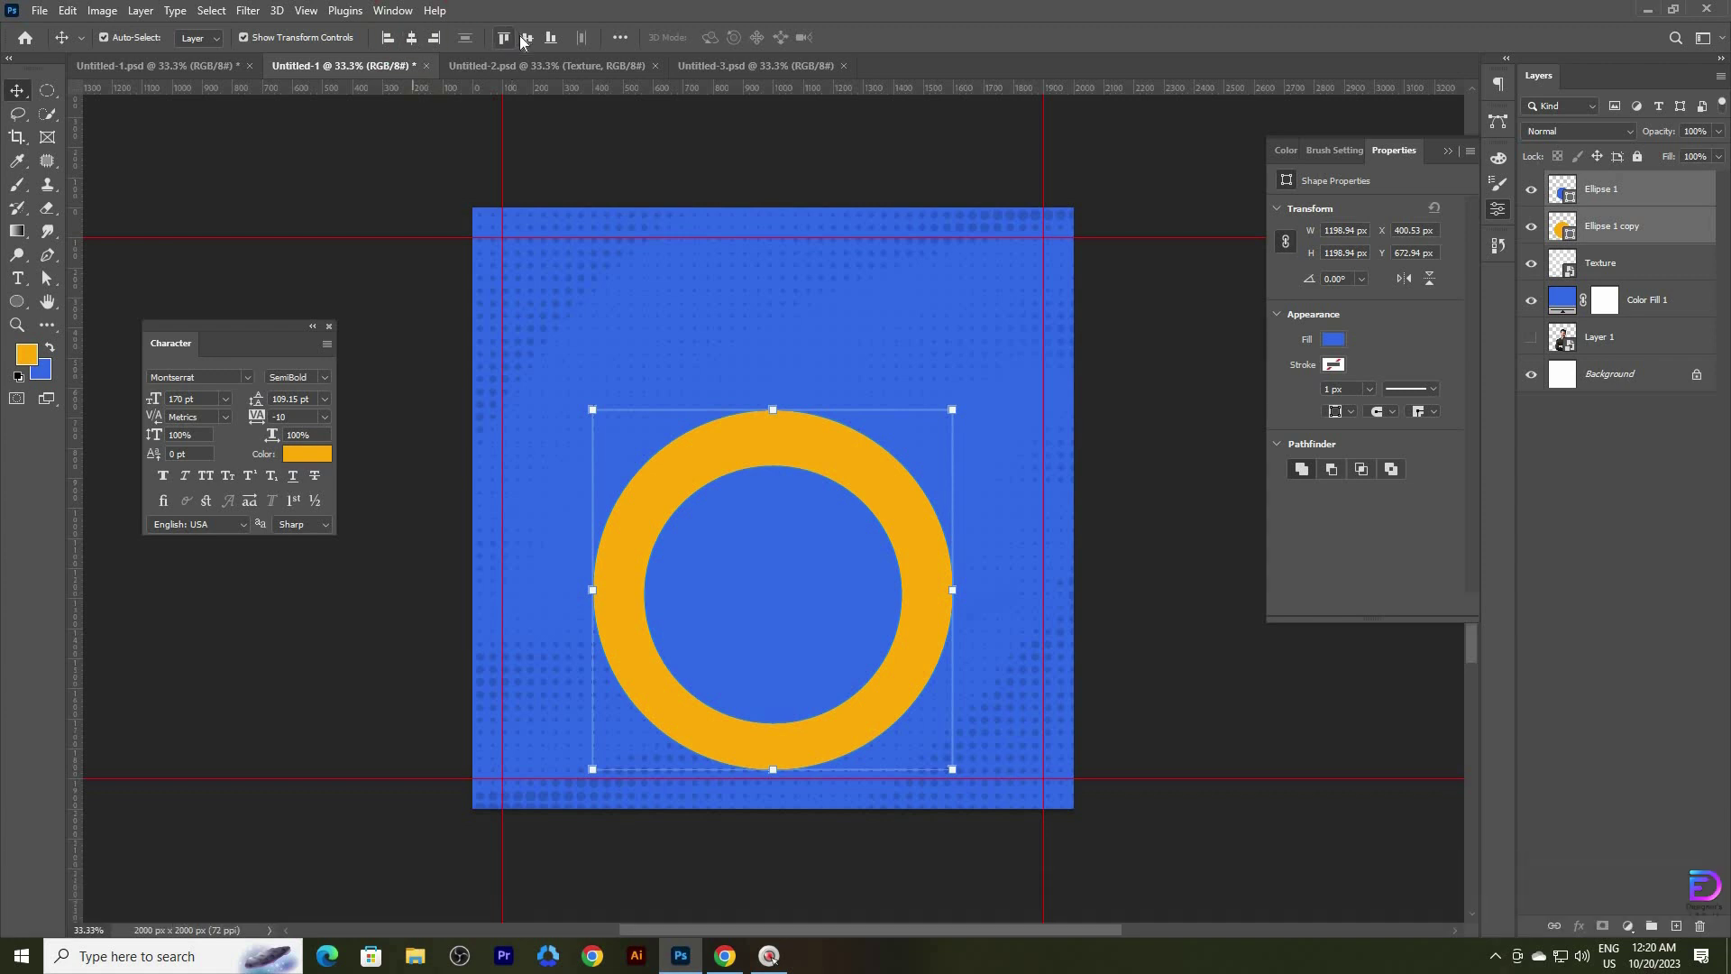
left_click(527, 39)
left_click(1104, 706)
- Load the blue circle's outline as a selection and try erasing inside it with both ellipse layers selected
left_click(777, 653)
left_click(1601, 189)
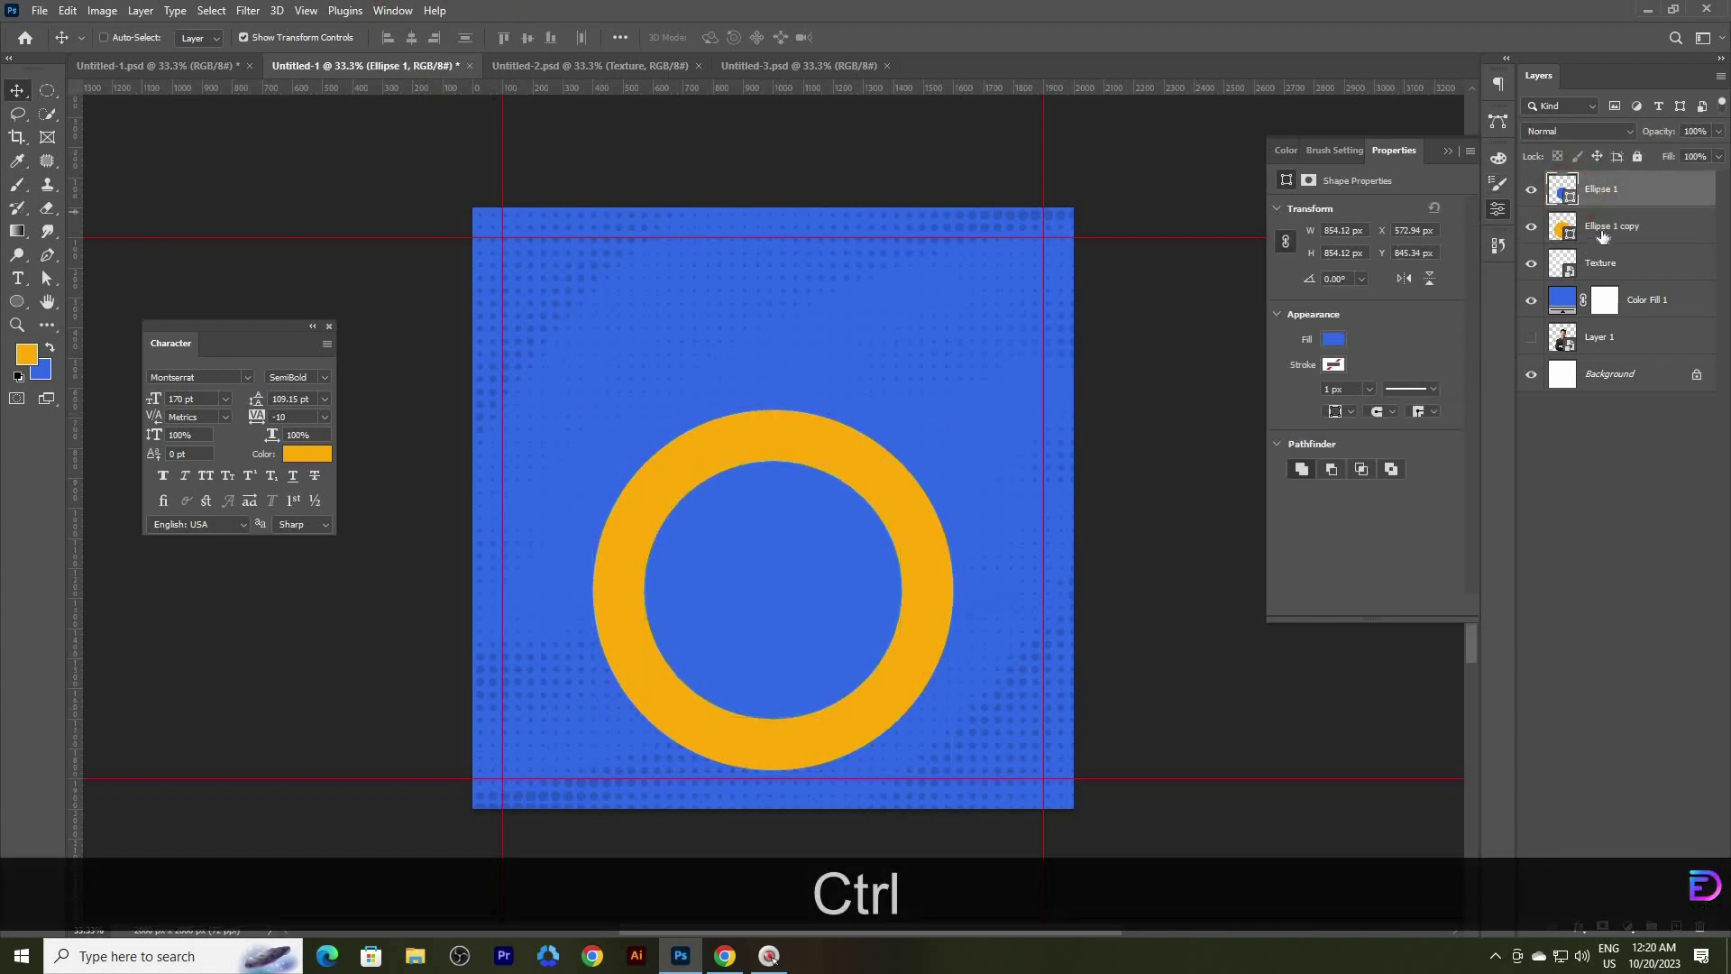
left_click(1601, 236, "ctrl")
key("e")
left_click(755, 487)
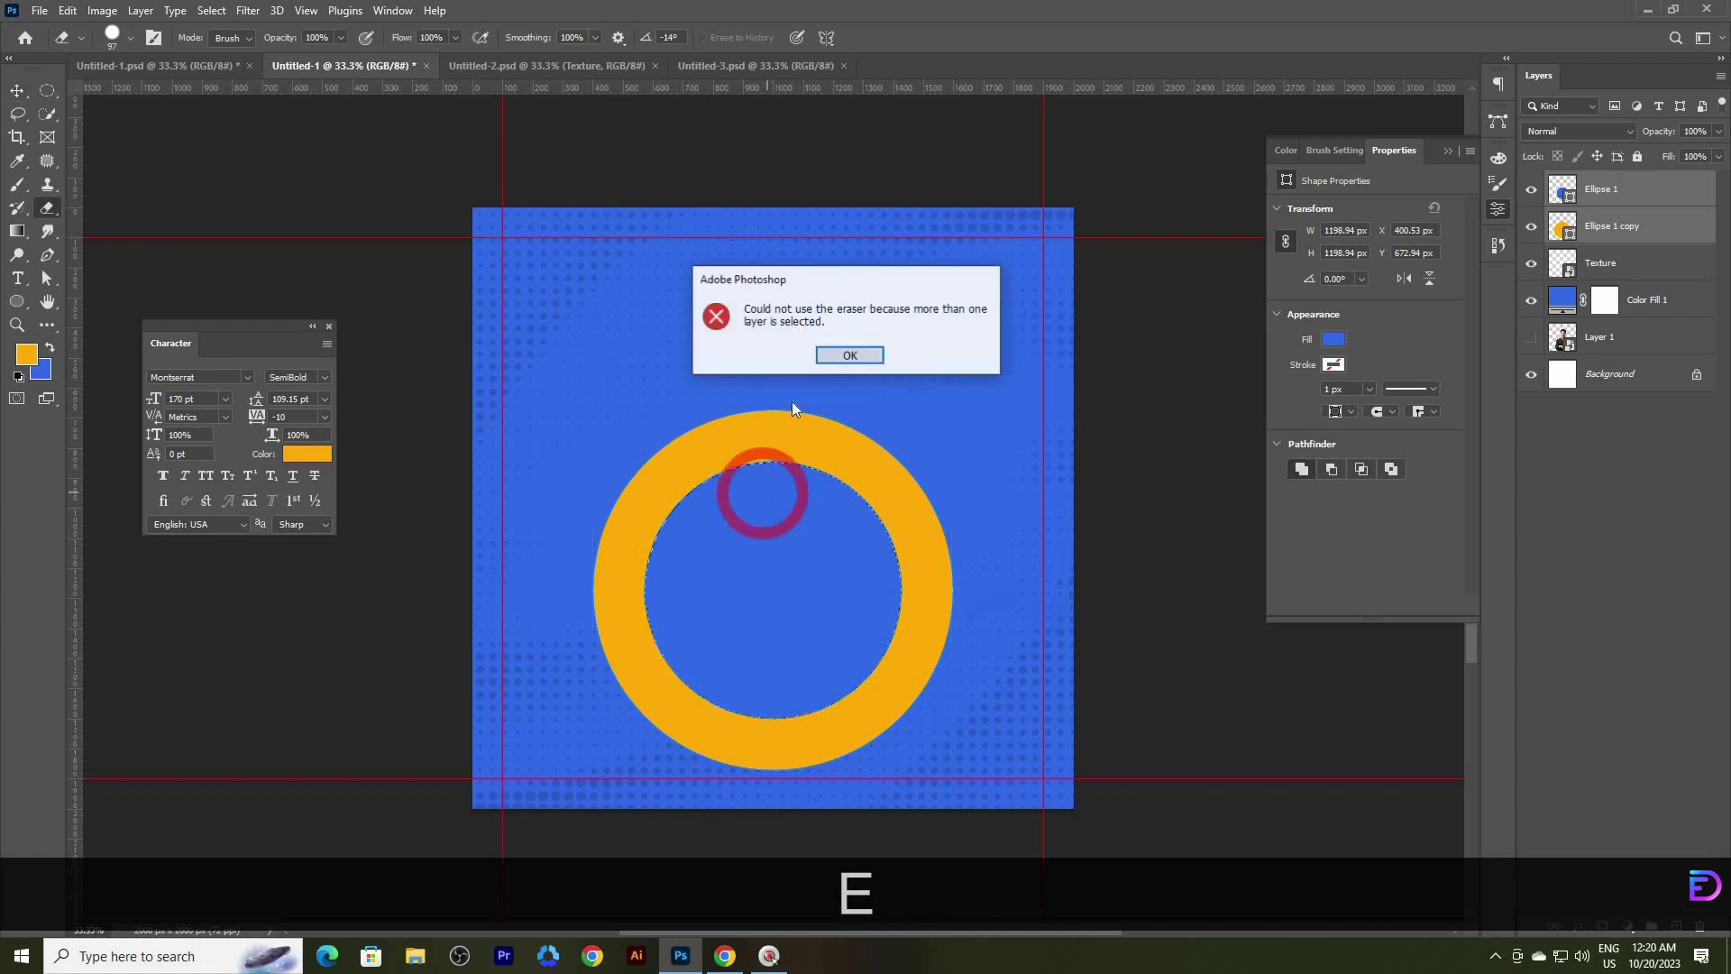
left_click(850, 355)
- Rasterize the Ellipse 1 copy layer and erase its selected inner area with the Magic Eraser to leave an orange ring
left_click(1682, 235)
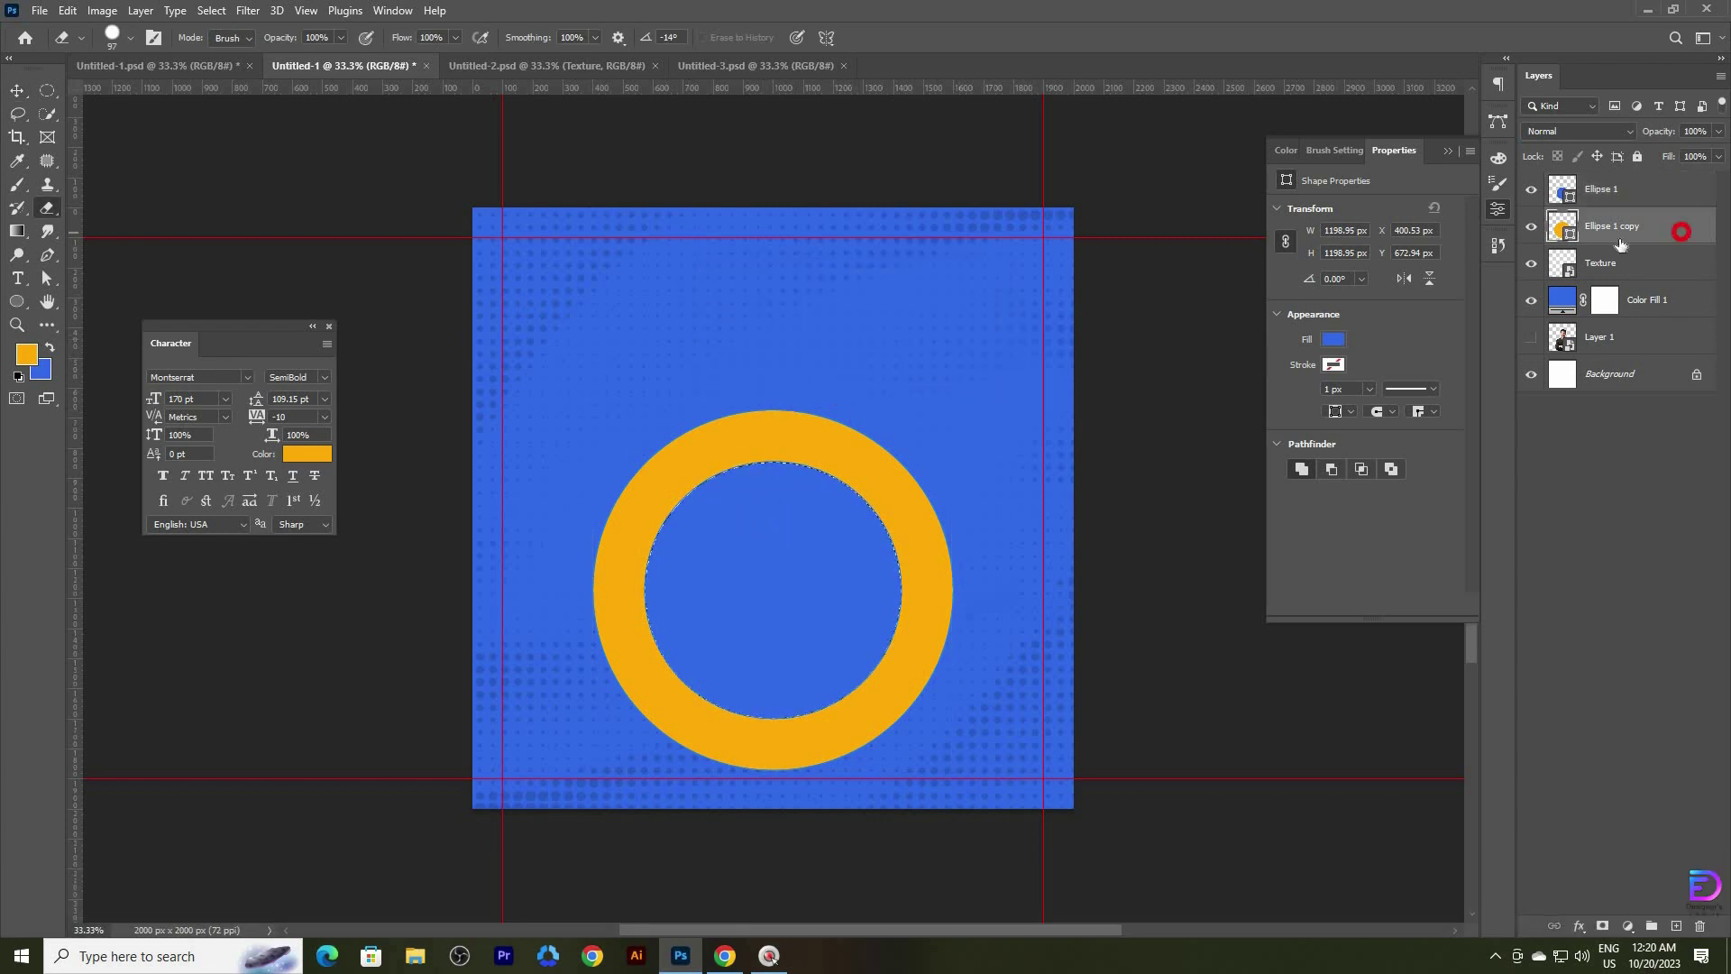
right_click(49, 216)
left_click(117, 240)
left_click(818, 508)
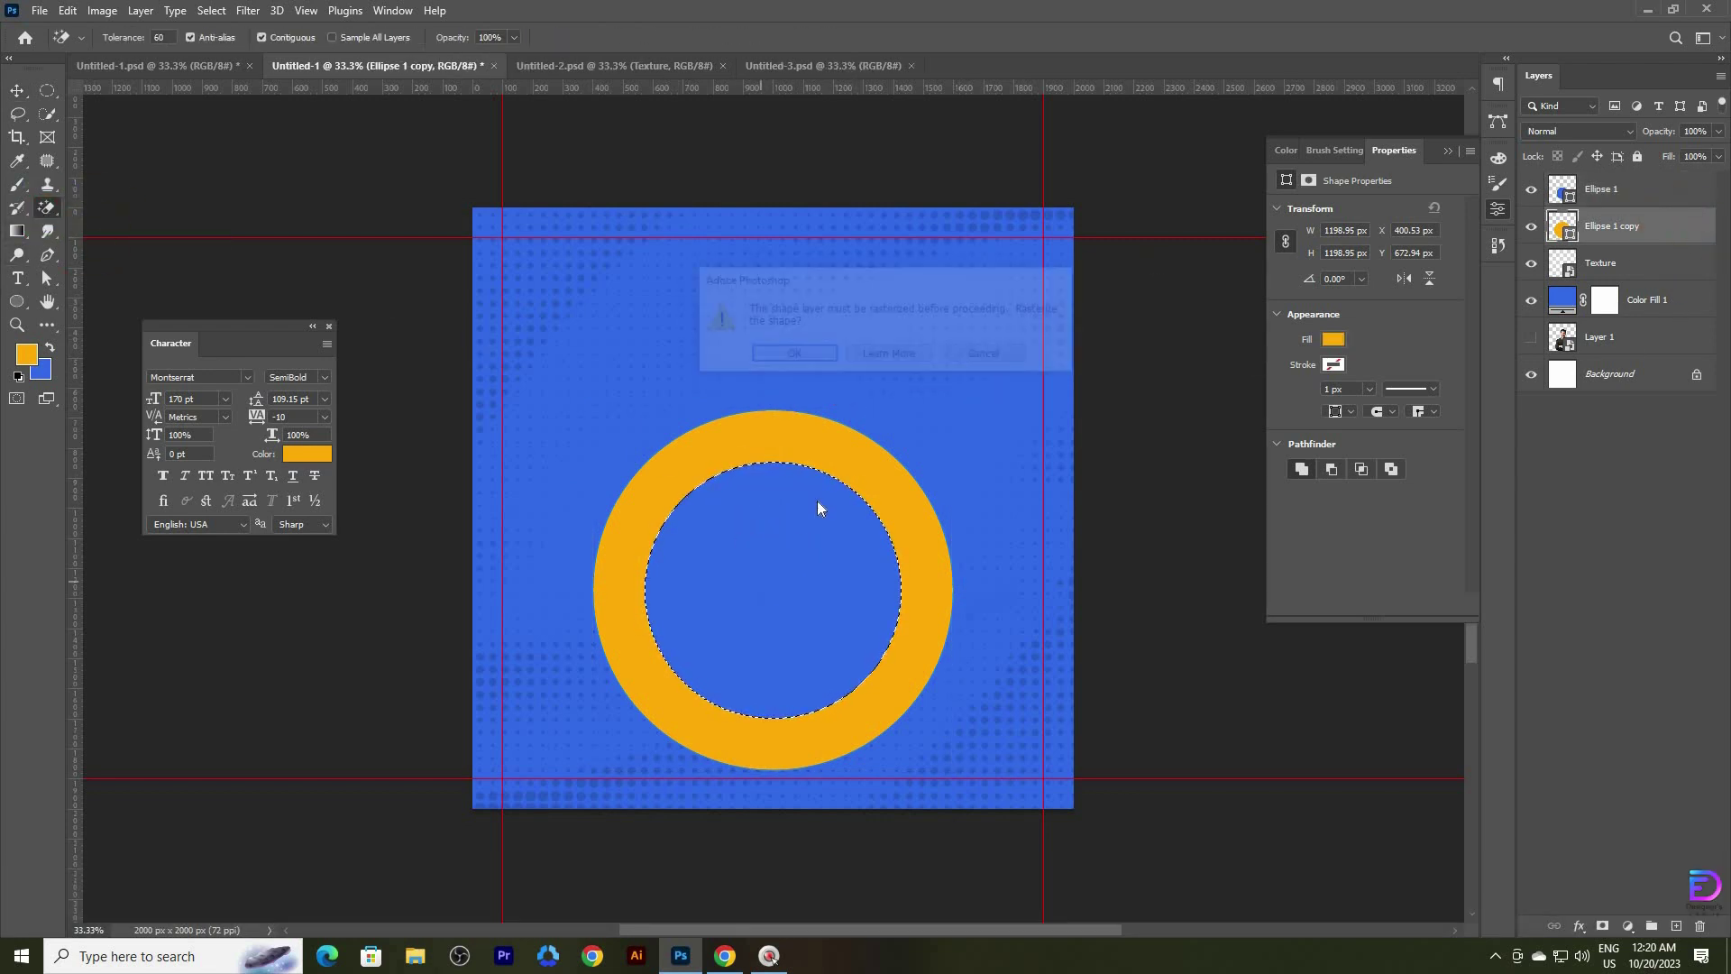
left_click(777, 352)
left_click(768, 578)
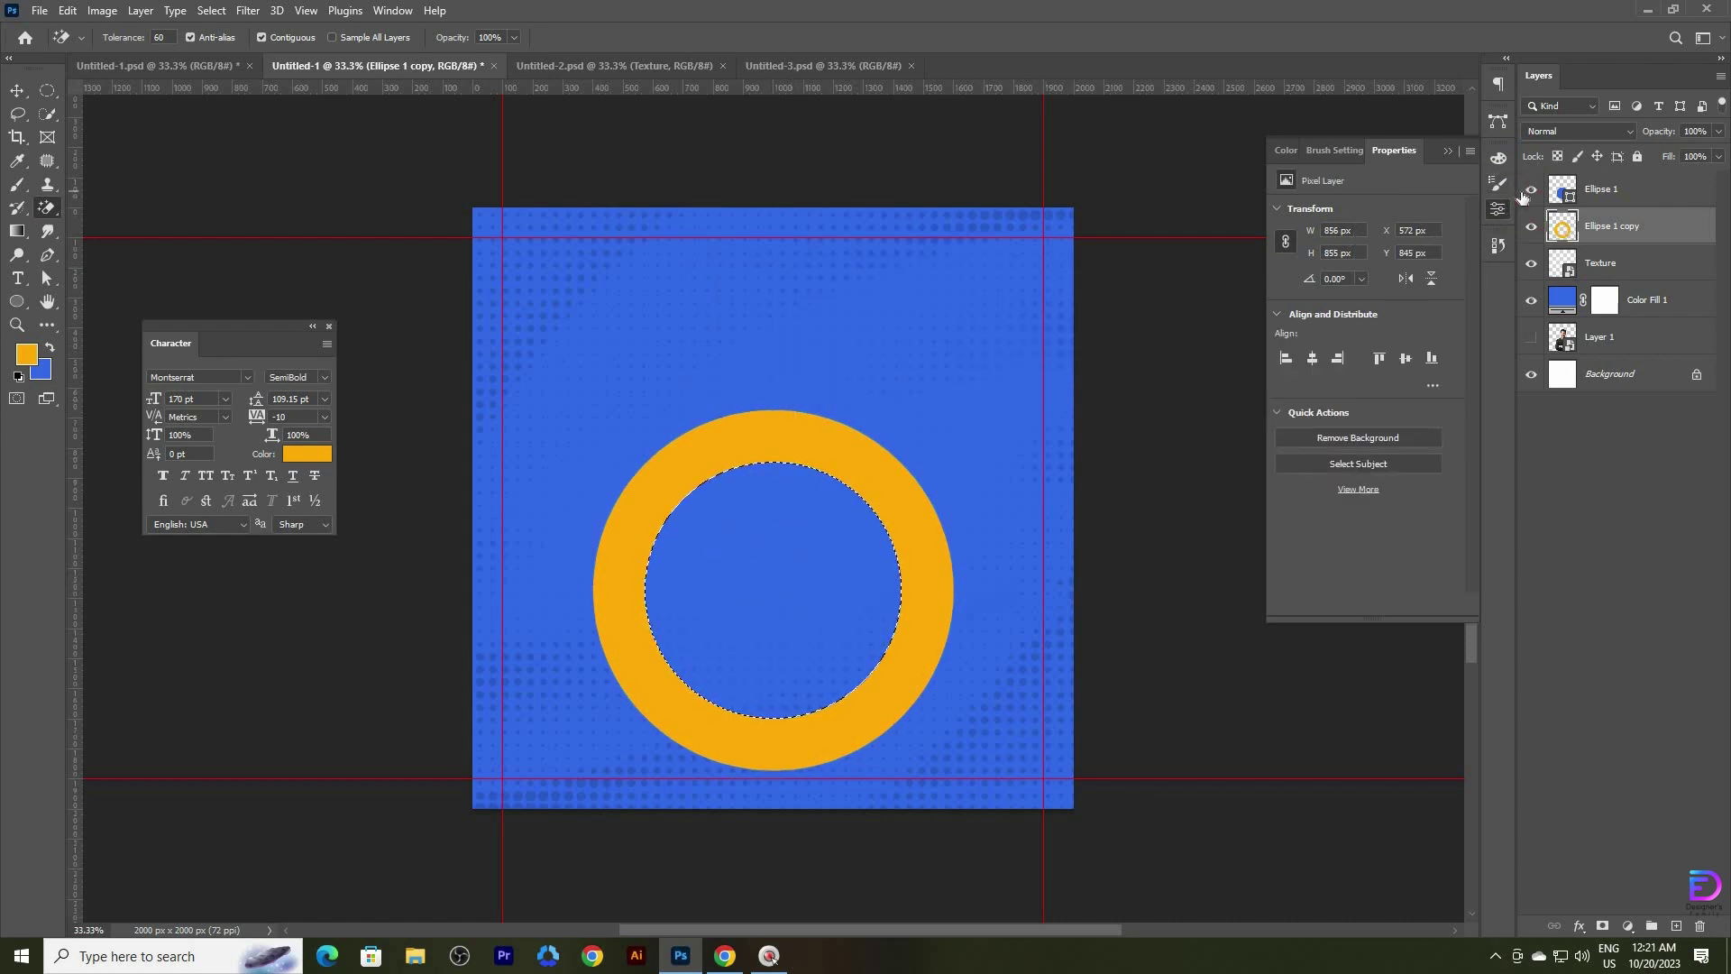
- Hide the blue Ellipse 1 layer and clear the circular selection
left_click(1530, 225)
left_click(1531, 226)
left_click(1596, 191)
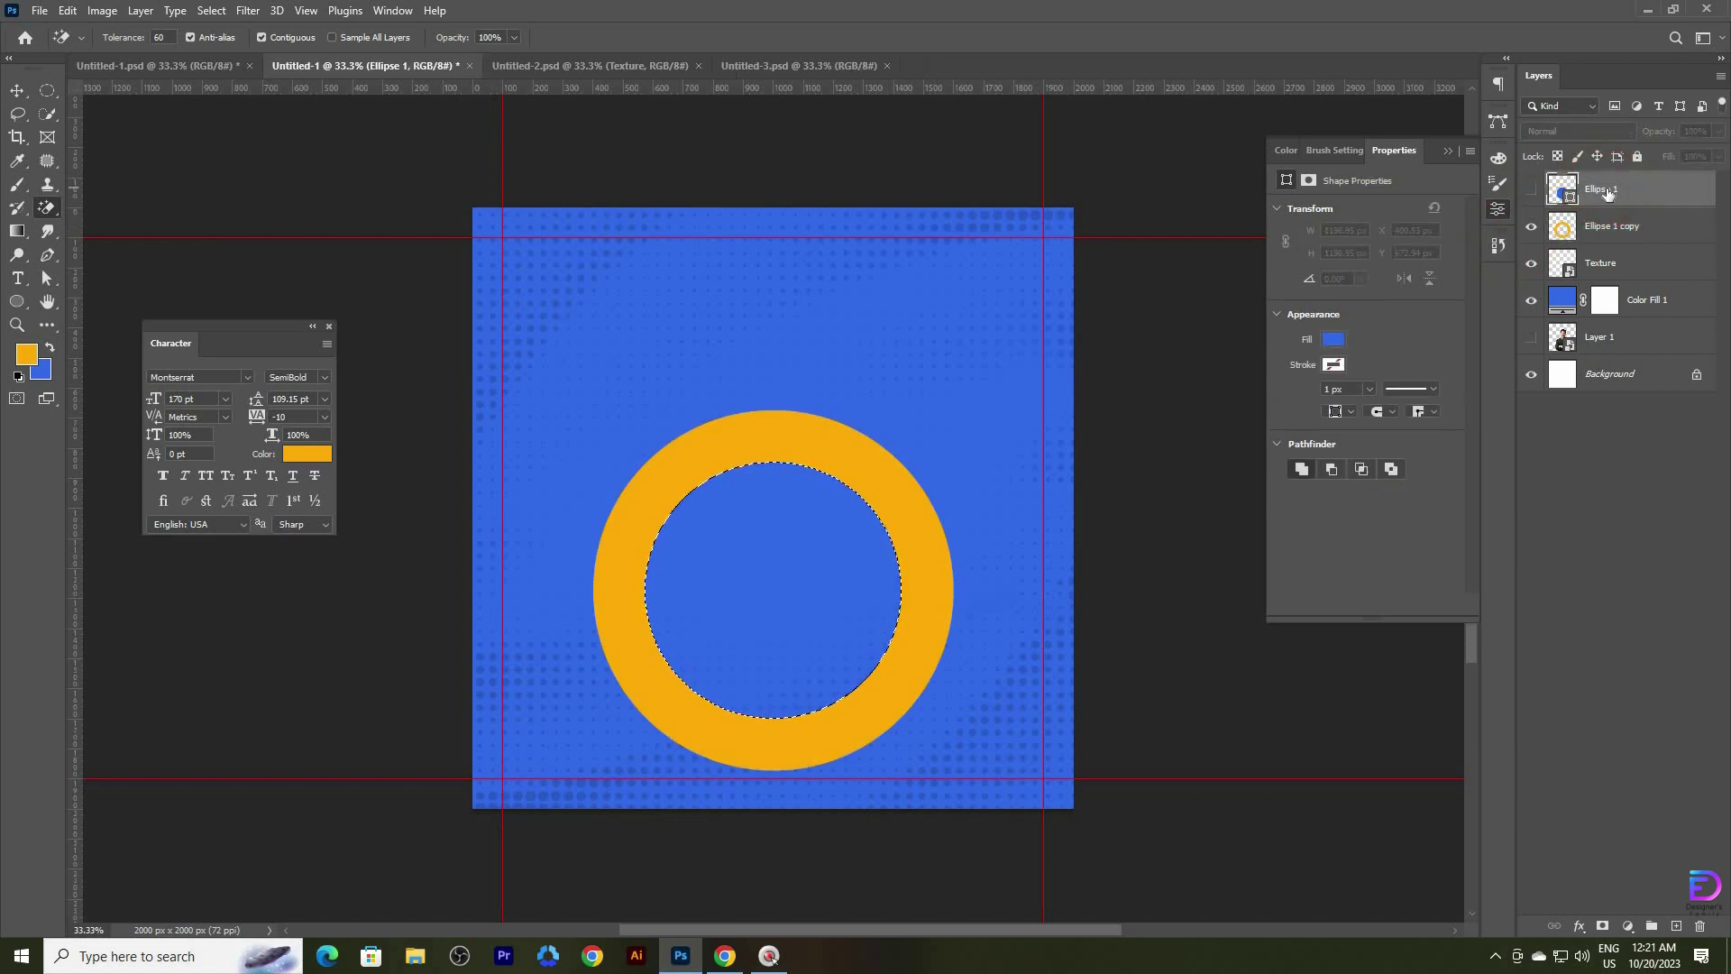
key("Delete")
key("ctrl+d")
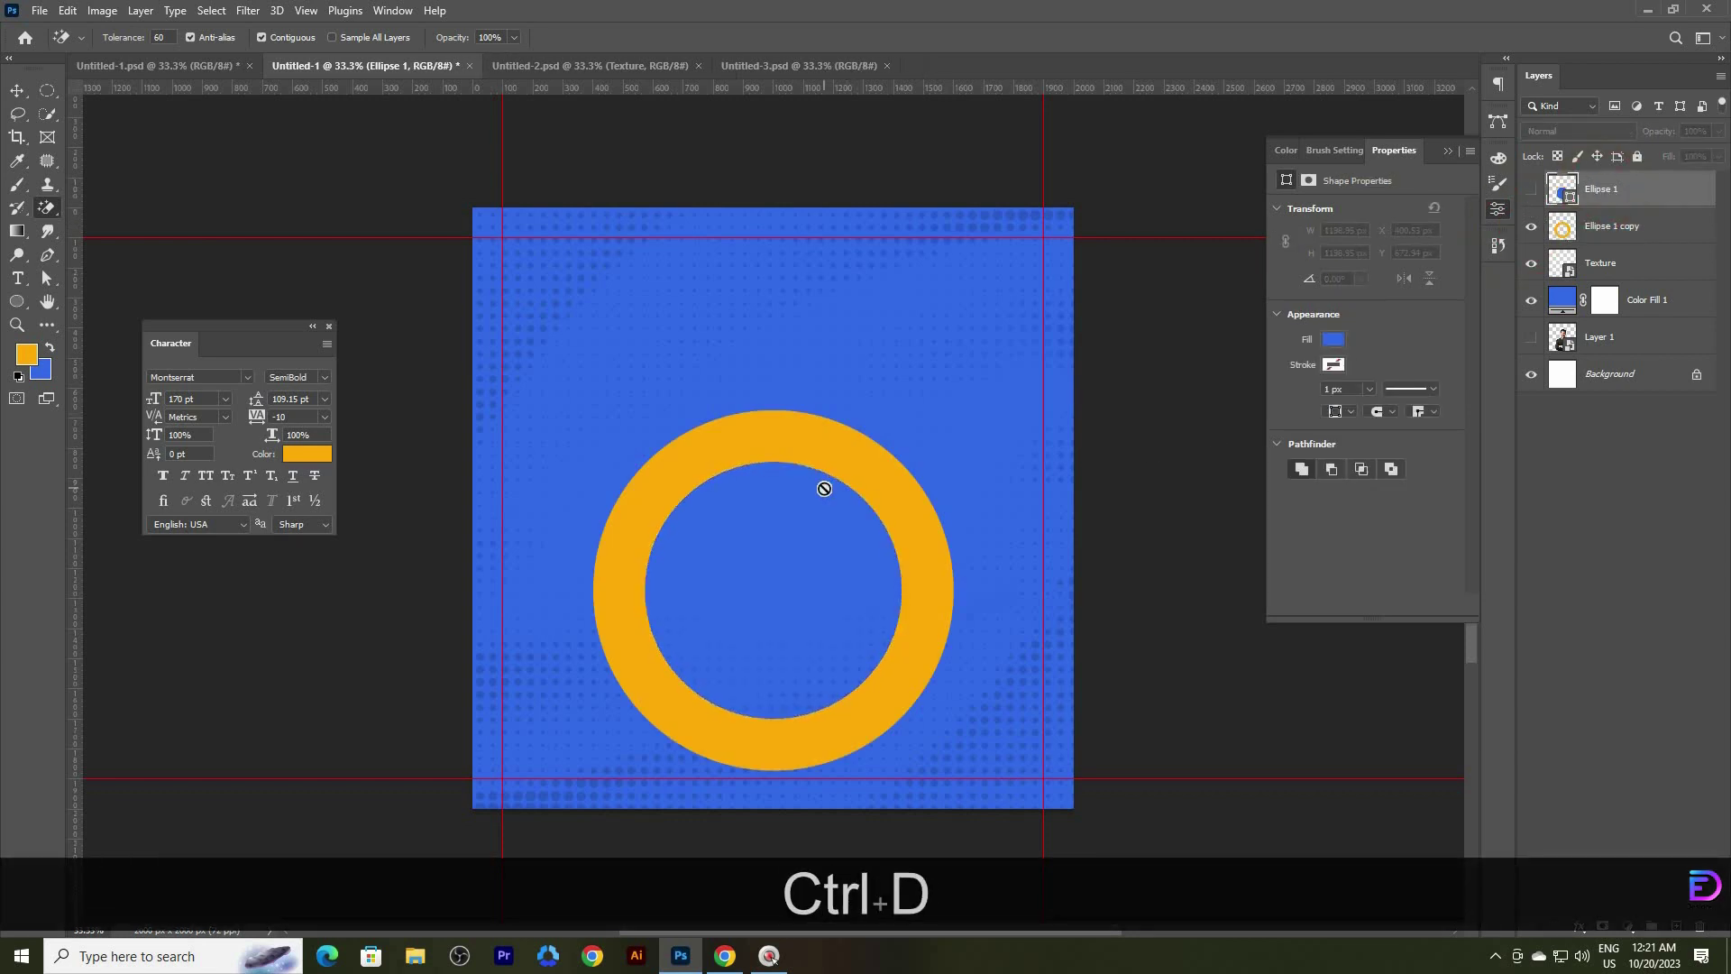
- Convert the orange ring layer, Ellipse 1 copy, to a smart object
key("v")
left_click(904, 610)
right_click(1619, 225)
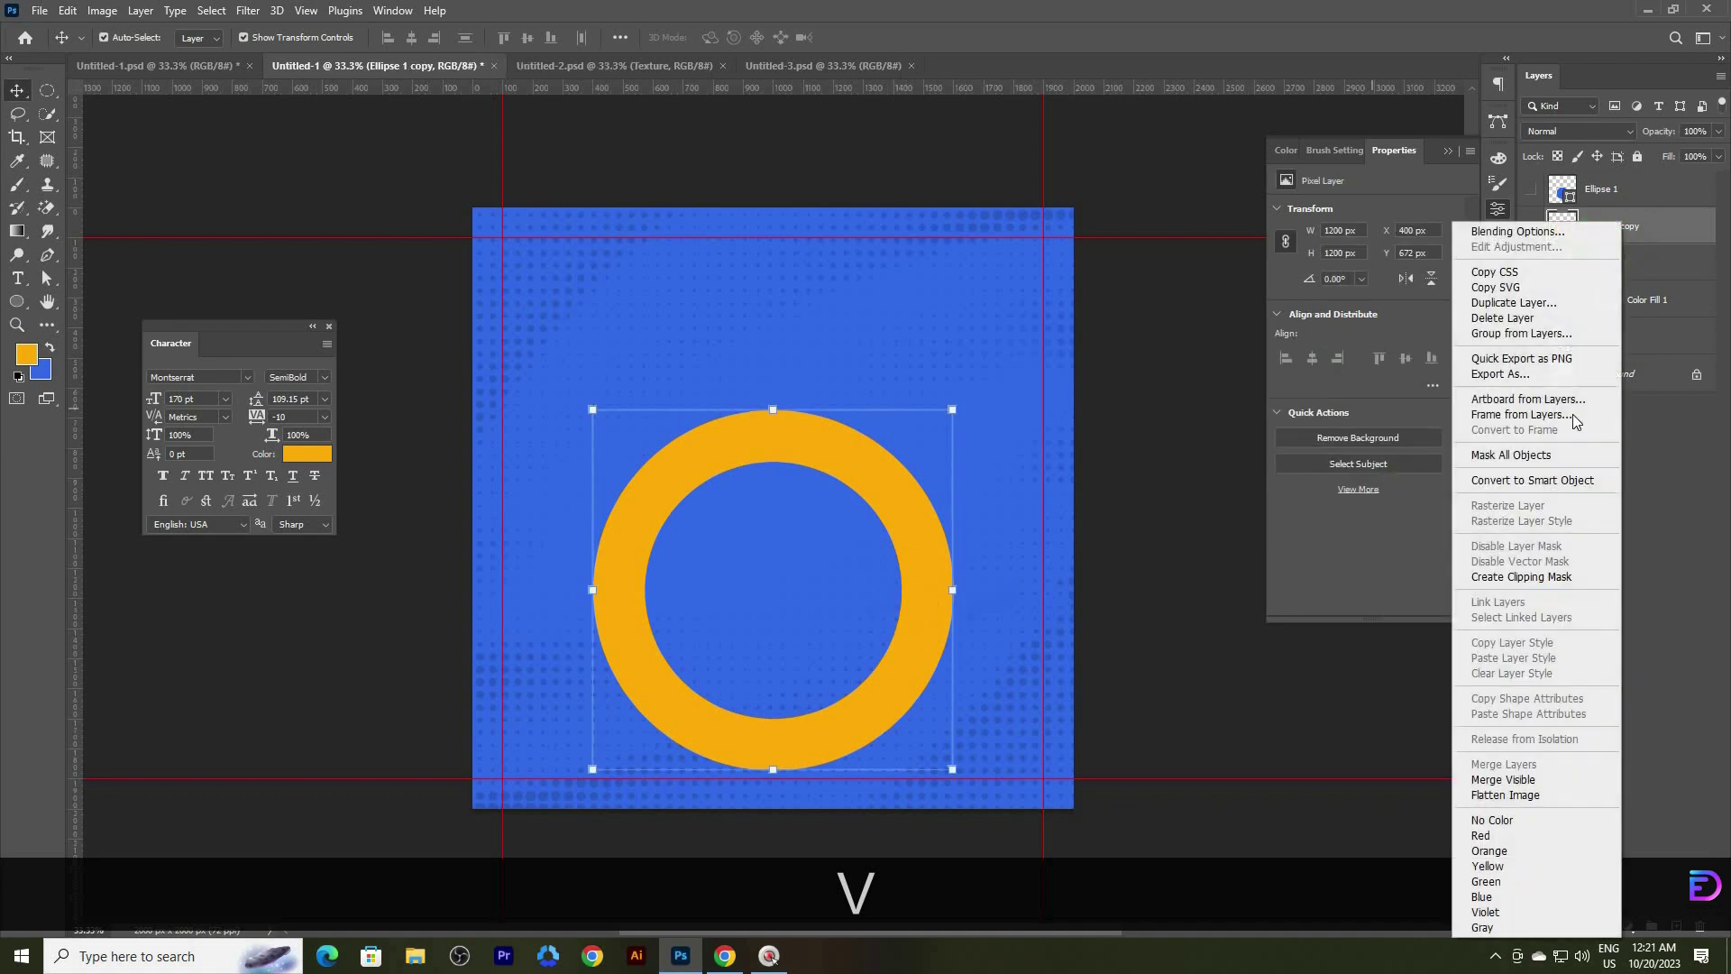
left_click(1521, 479)
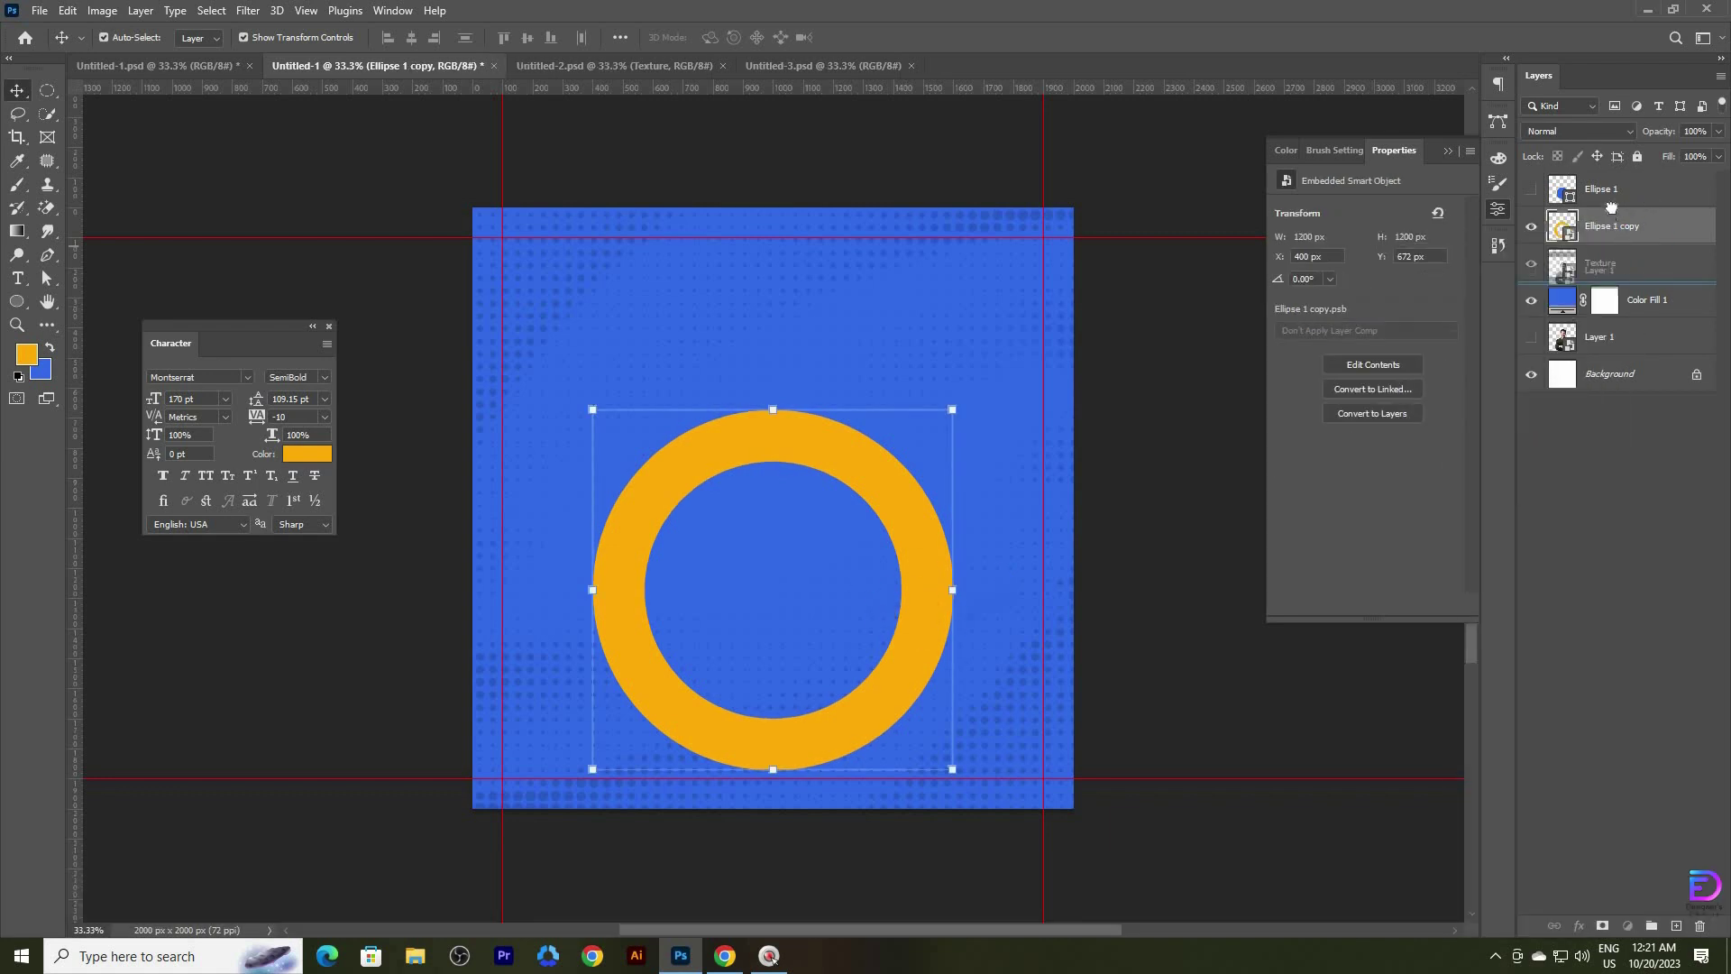
- Show the portrait Layer 1 above the ring, scale it to about 856 × 1320 px and fit it centred within the ring's bottom edge
left_click(1531, 225)
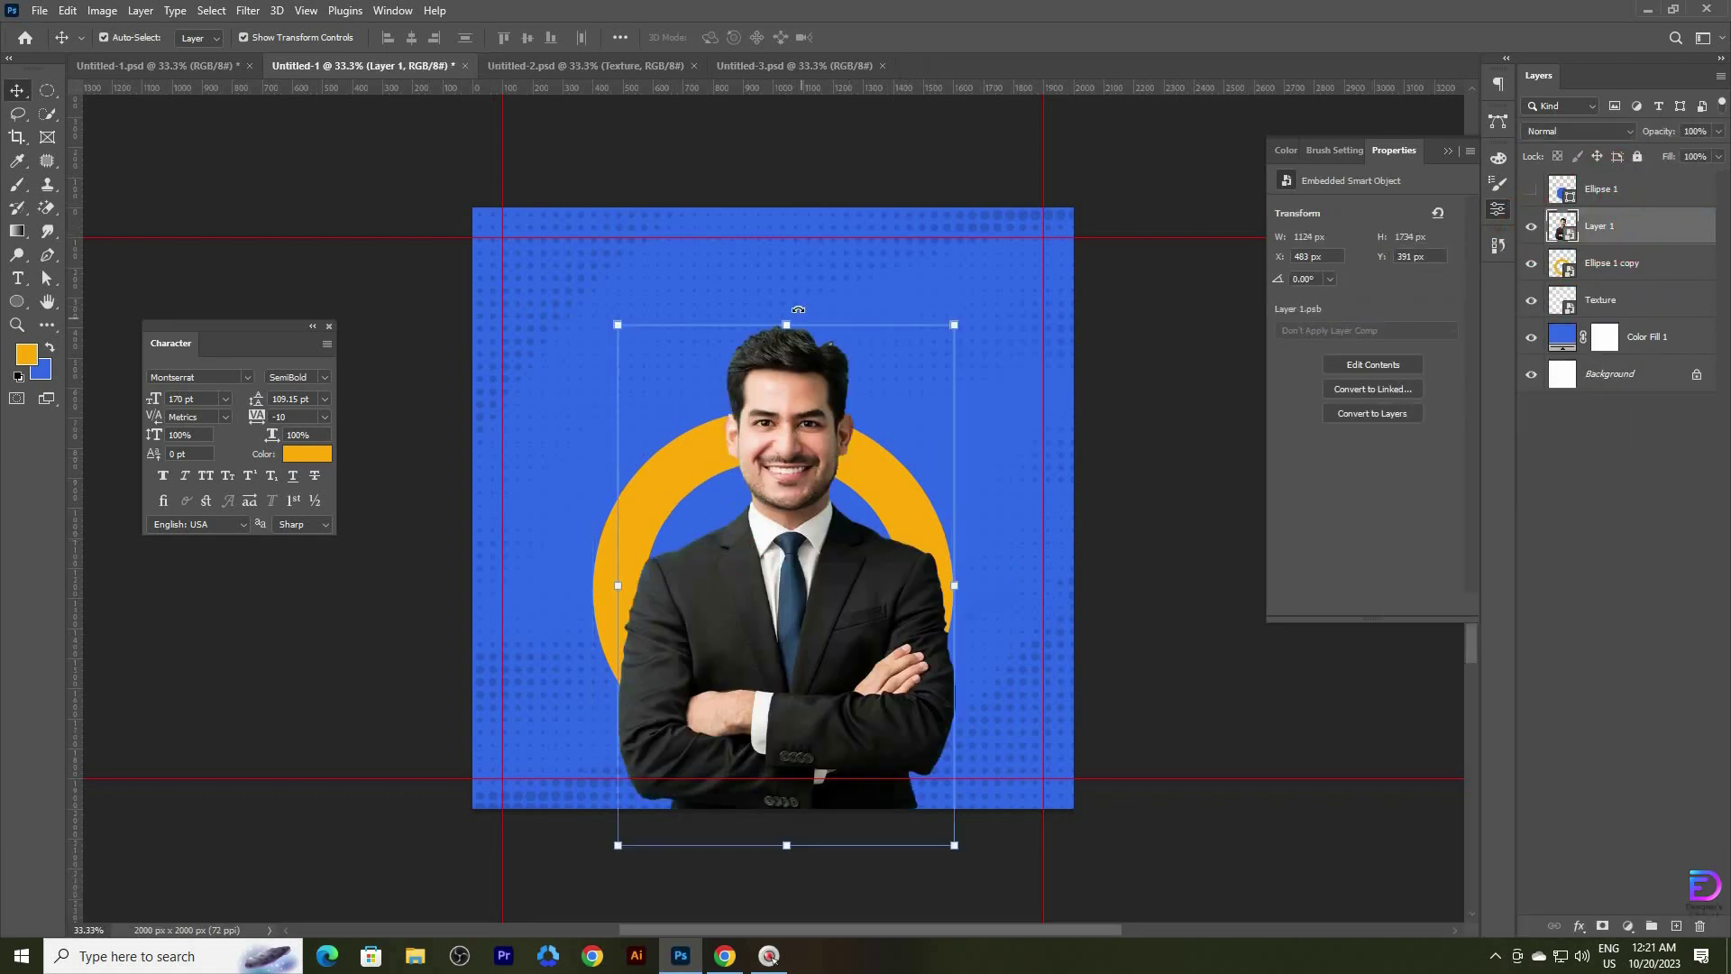
left_click_drag(788, 326, 787, 402)
left_click_drag(792, 590, 785, 534)
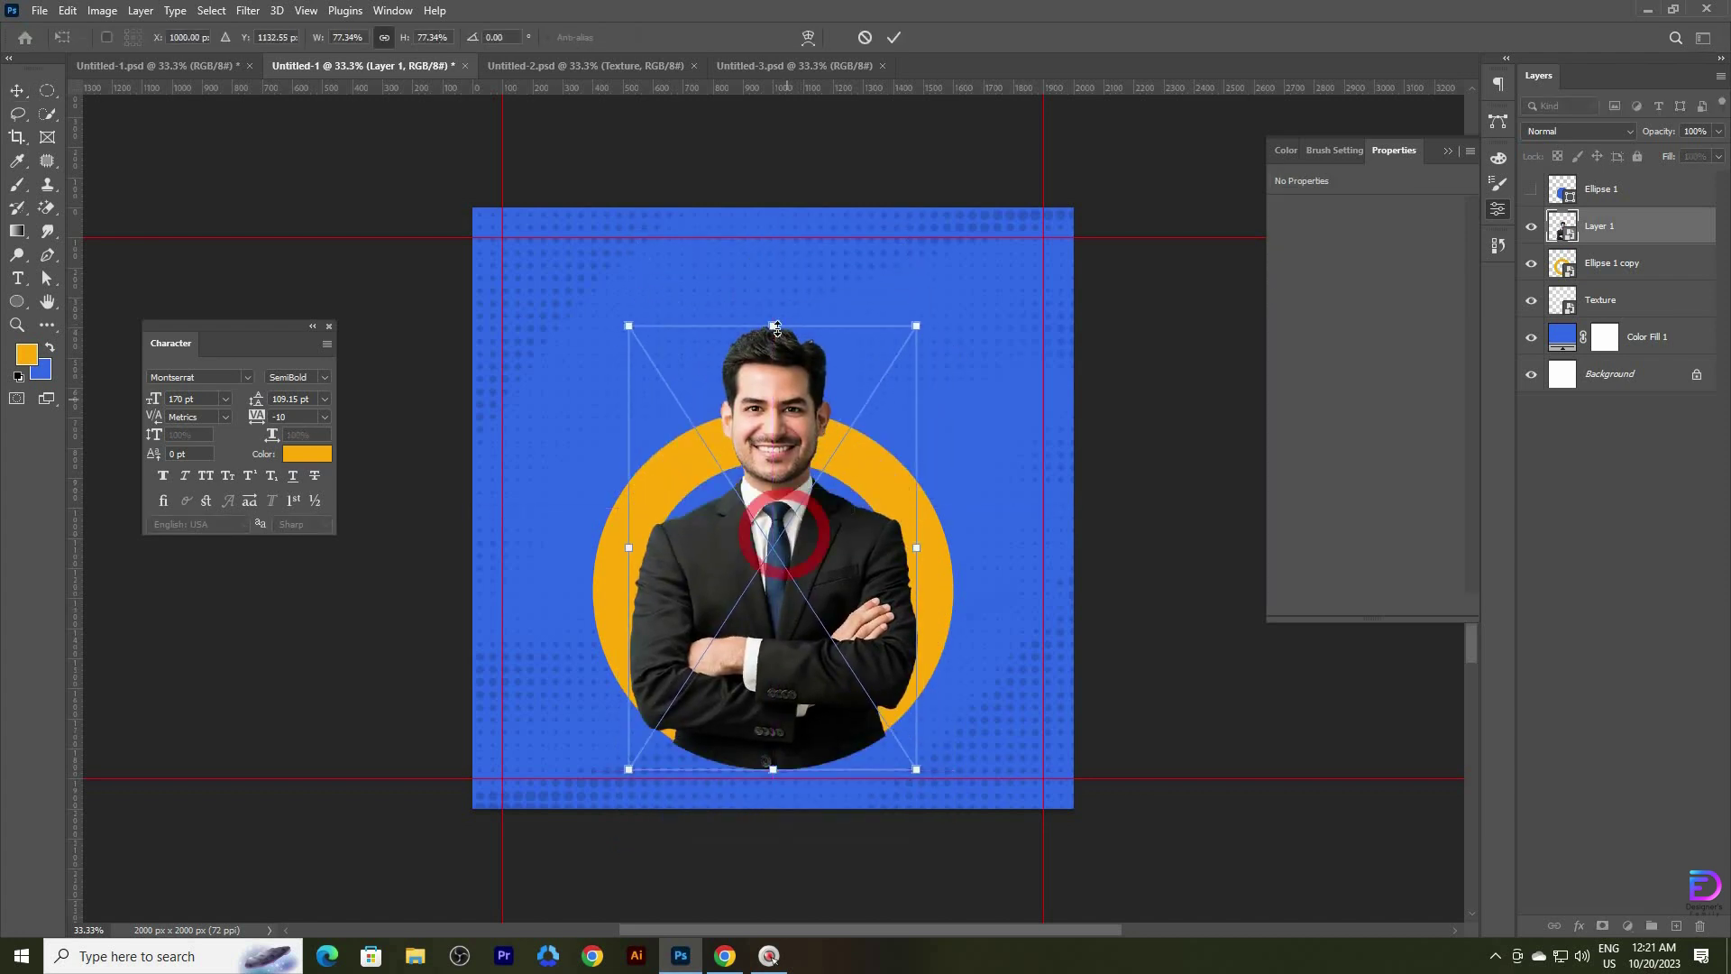
left_click_drag(775, 329, 781, 370)
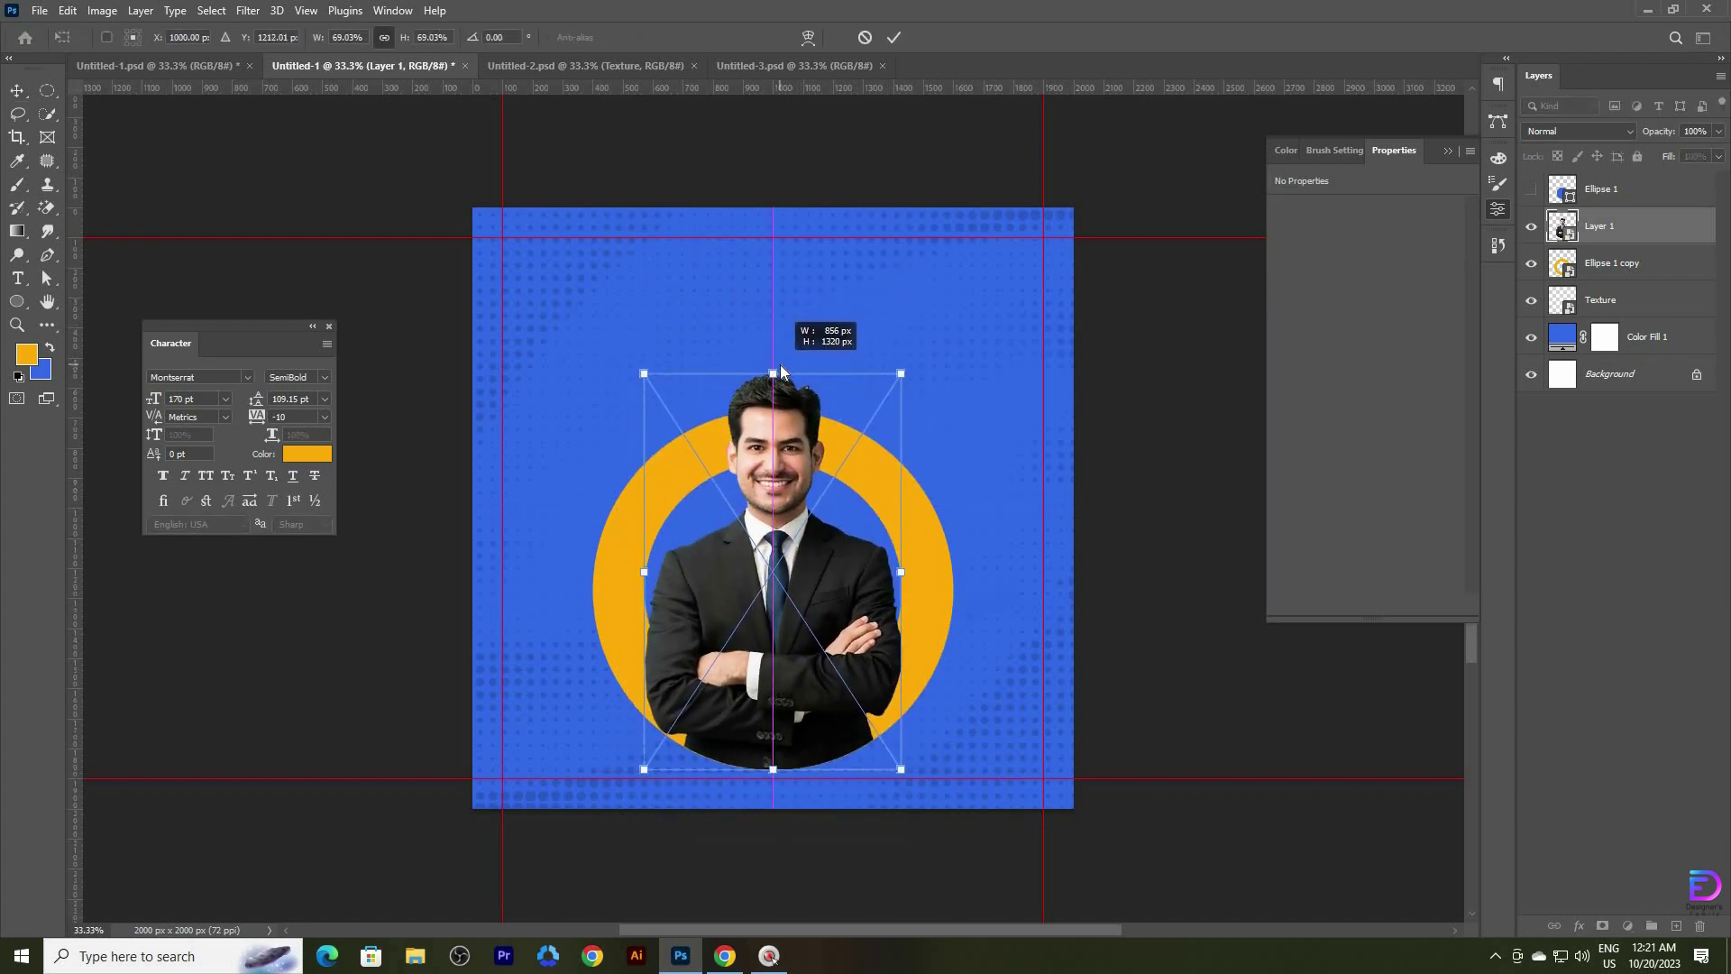
left_click_drag(848, 637, 880, 635)
left_click_drag(879, 634, 914, 429)
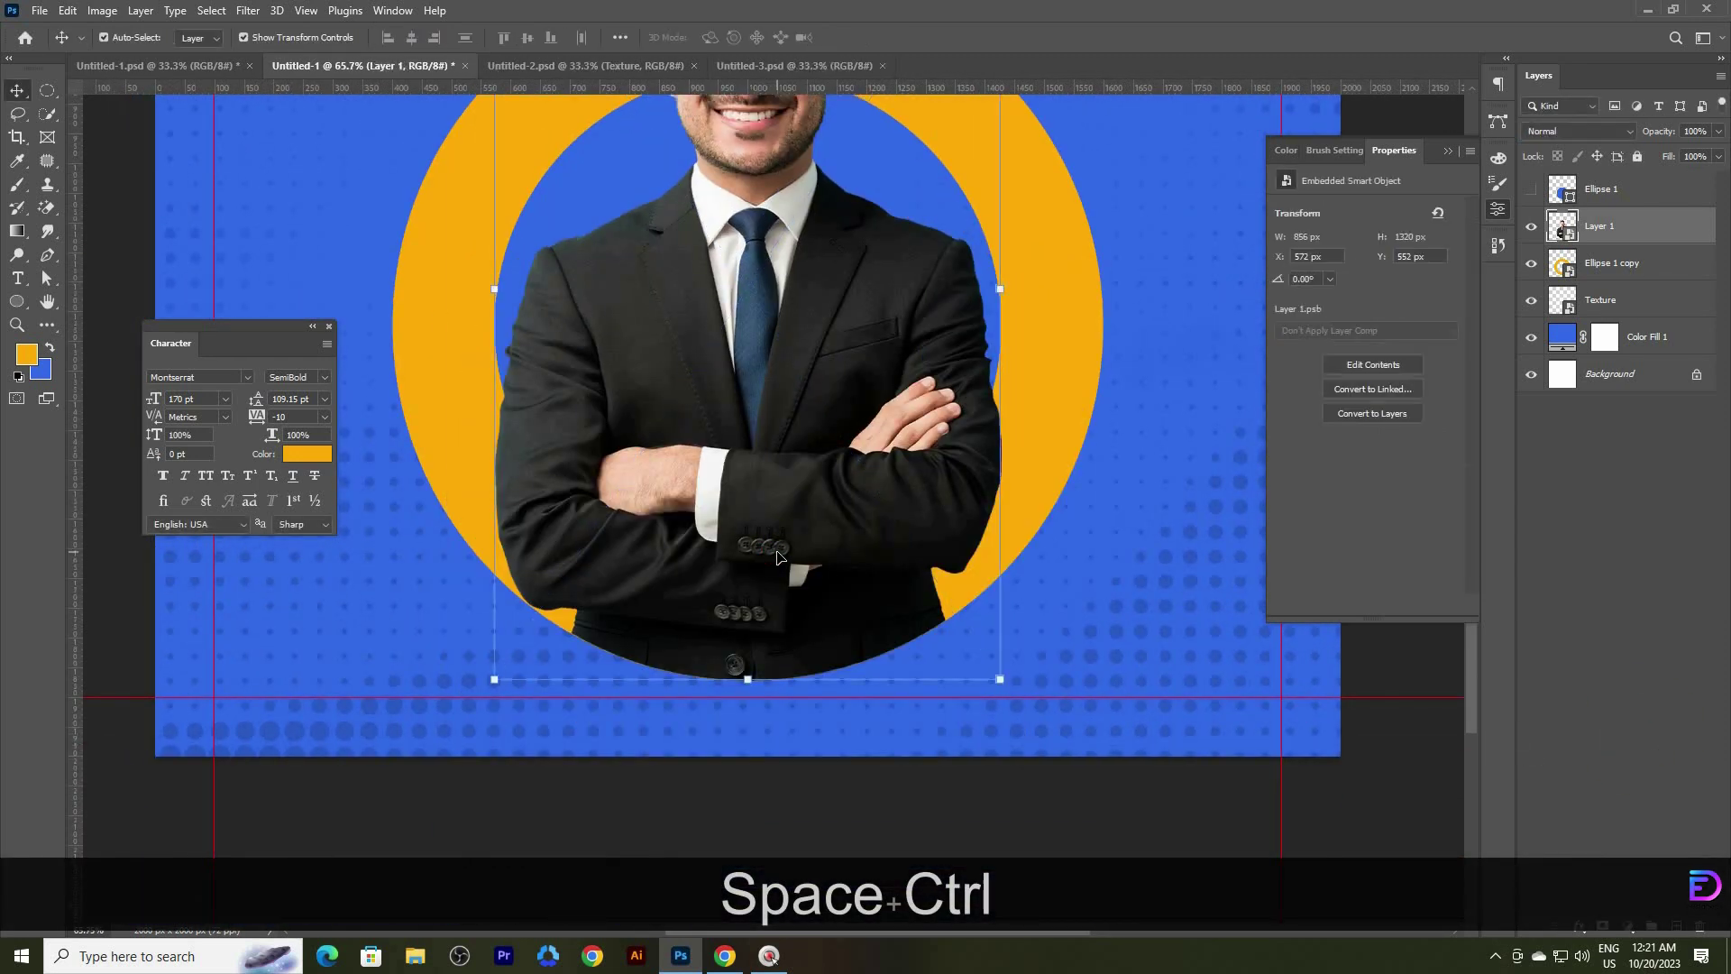
left_click(1420, 816)
left_click_drag(917, 292, 865, 464)
left_click_drag(866, 463, 798, 498)
left_click(798, 496, "ctrl")
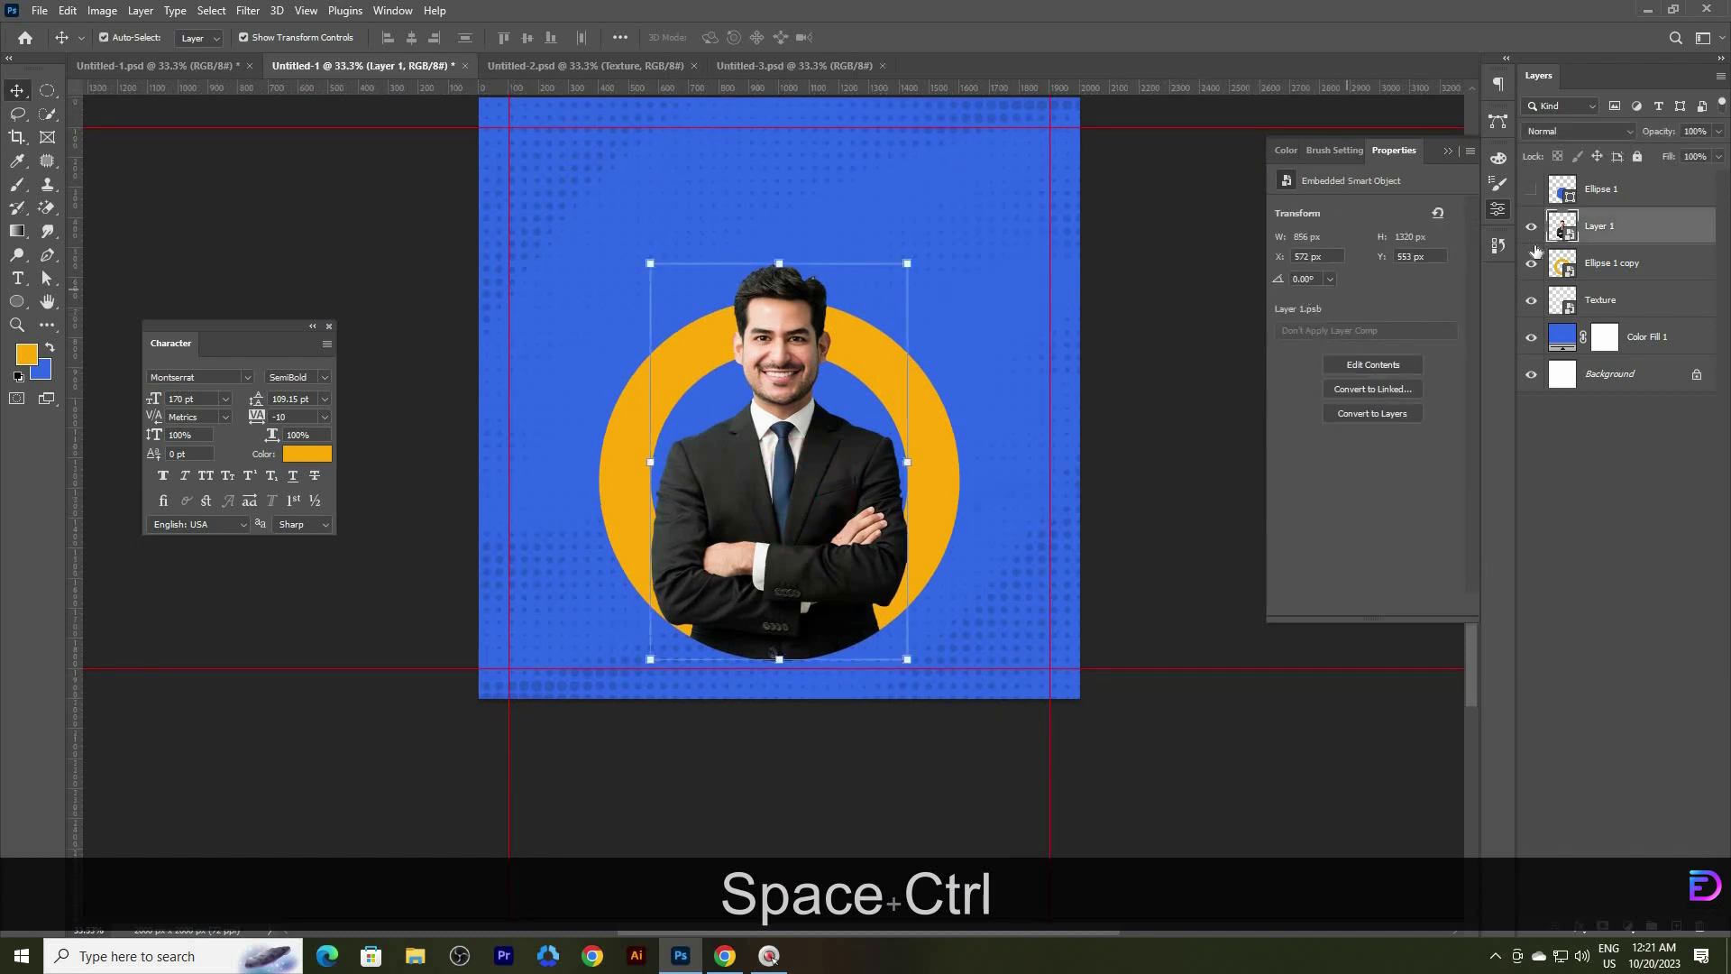
- Duplicate the portrait Layer 1 directly beneath itself and give the copy a white Color Overlay at 100% opacity
left_click_drag(1609, 231, 1628, 262)
right_click(1629, 263)
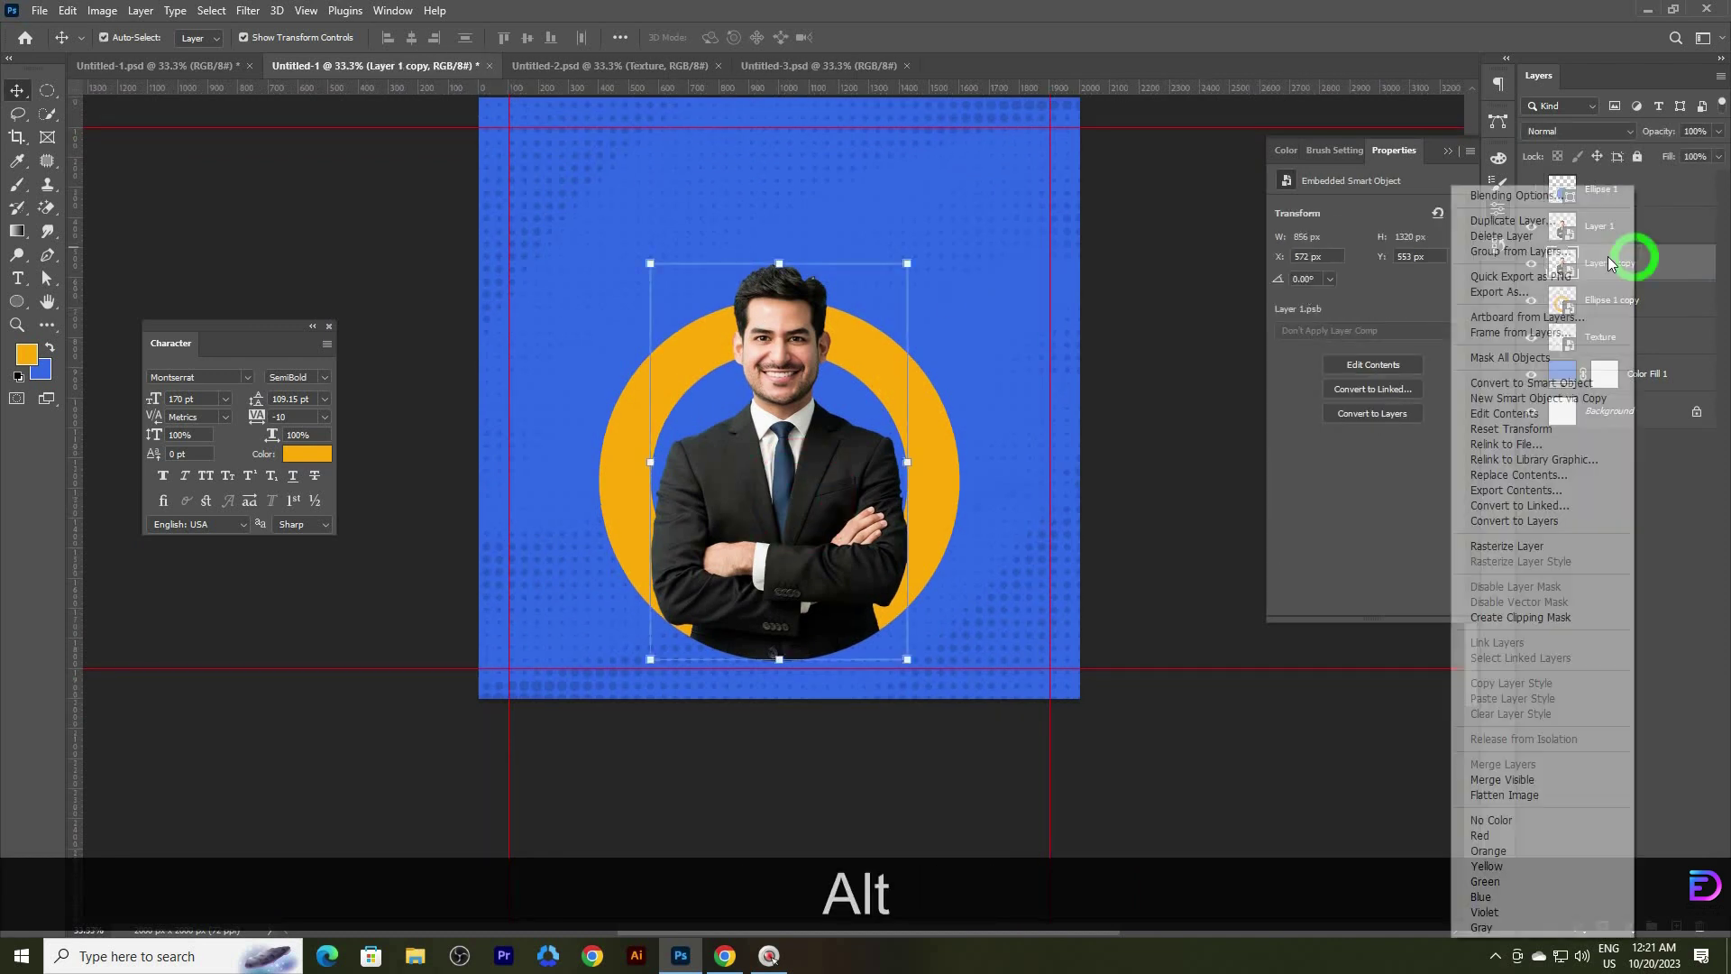
left_click(1483, 189)
double_click(1668, 263)
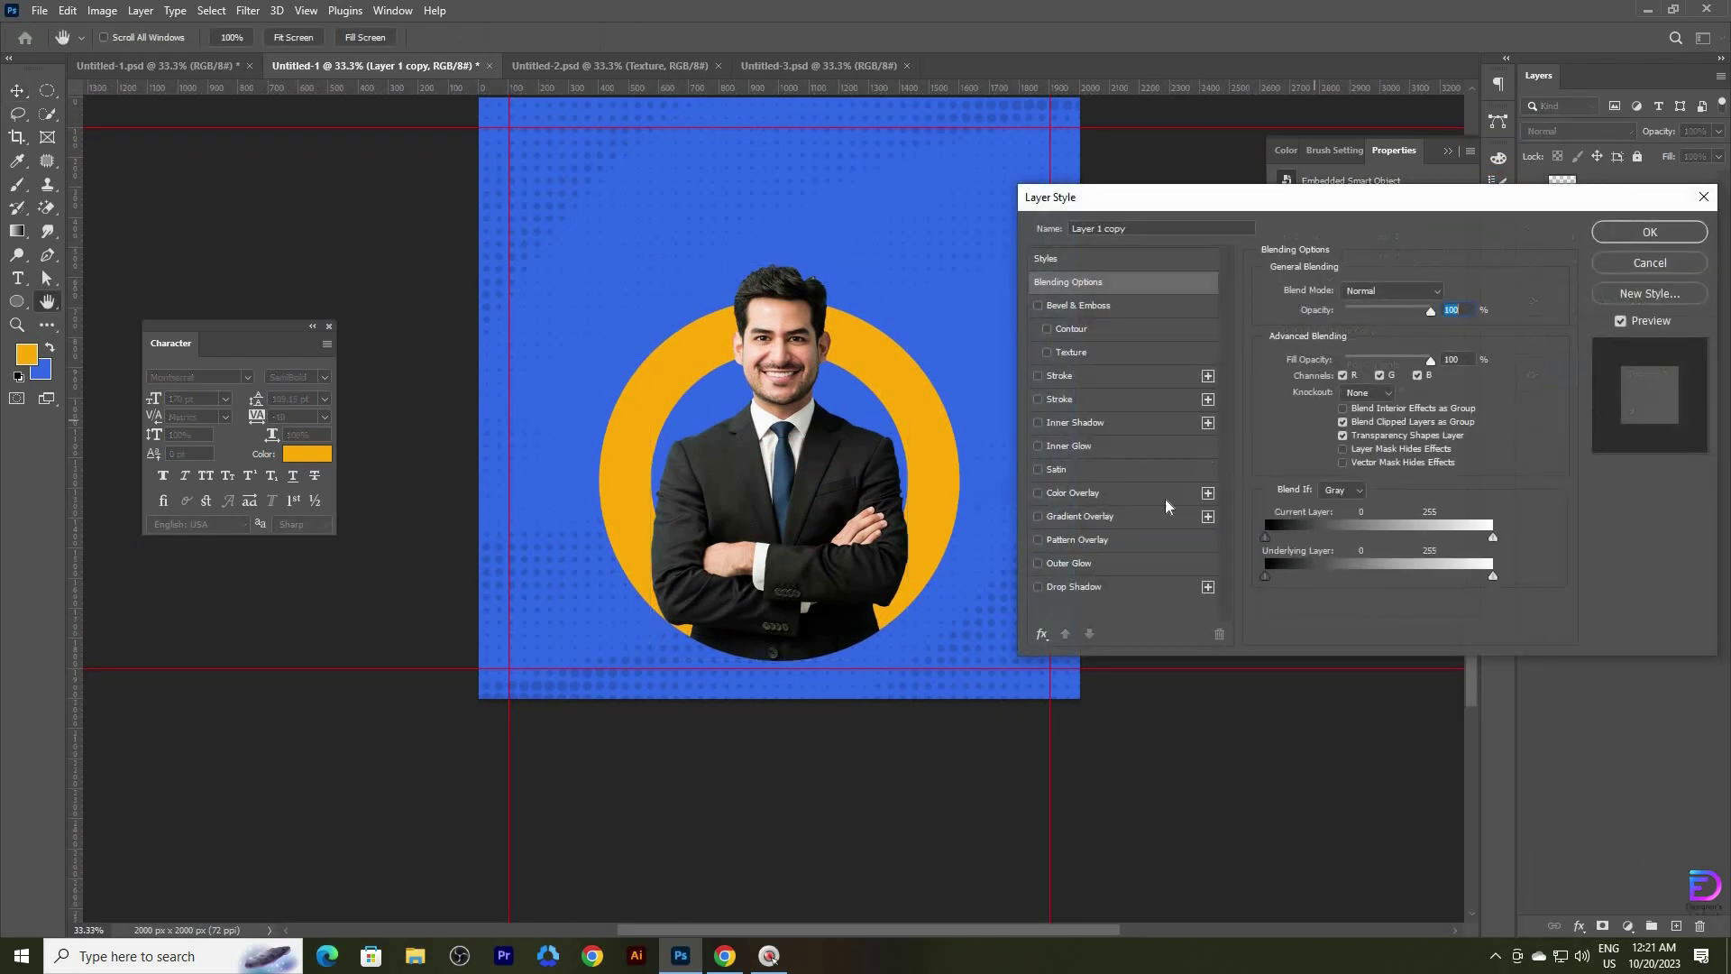
left_click(1073, 492)
left_click(1447, 293)
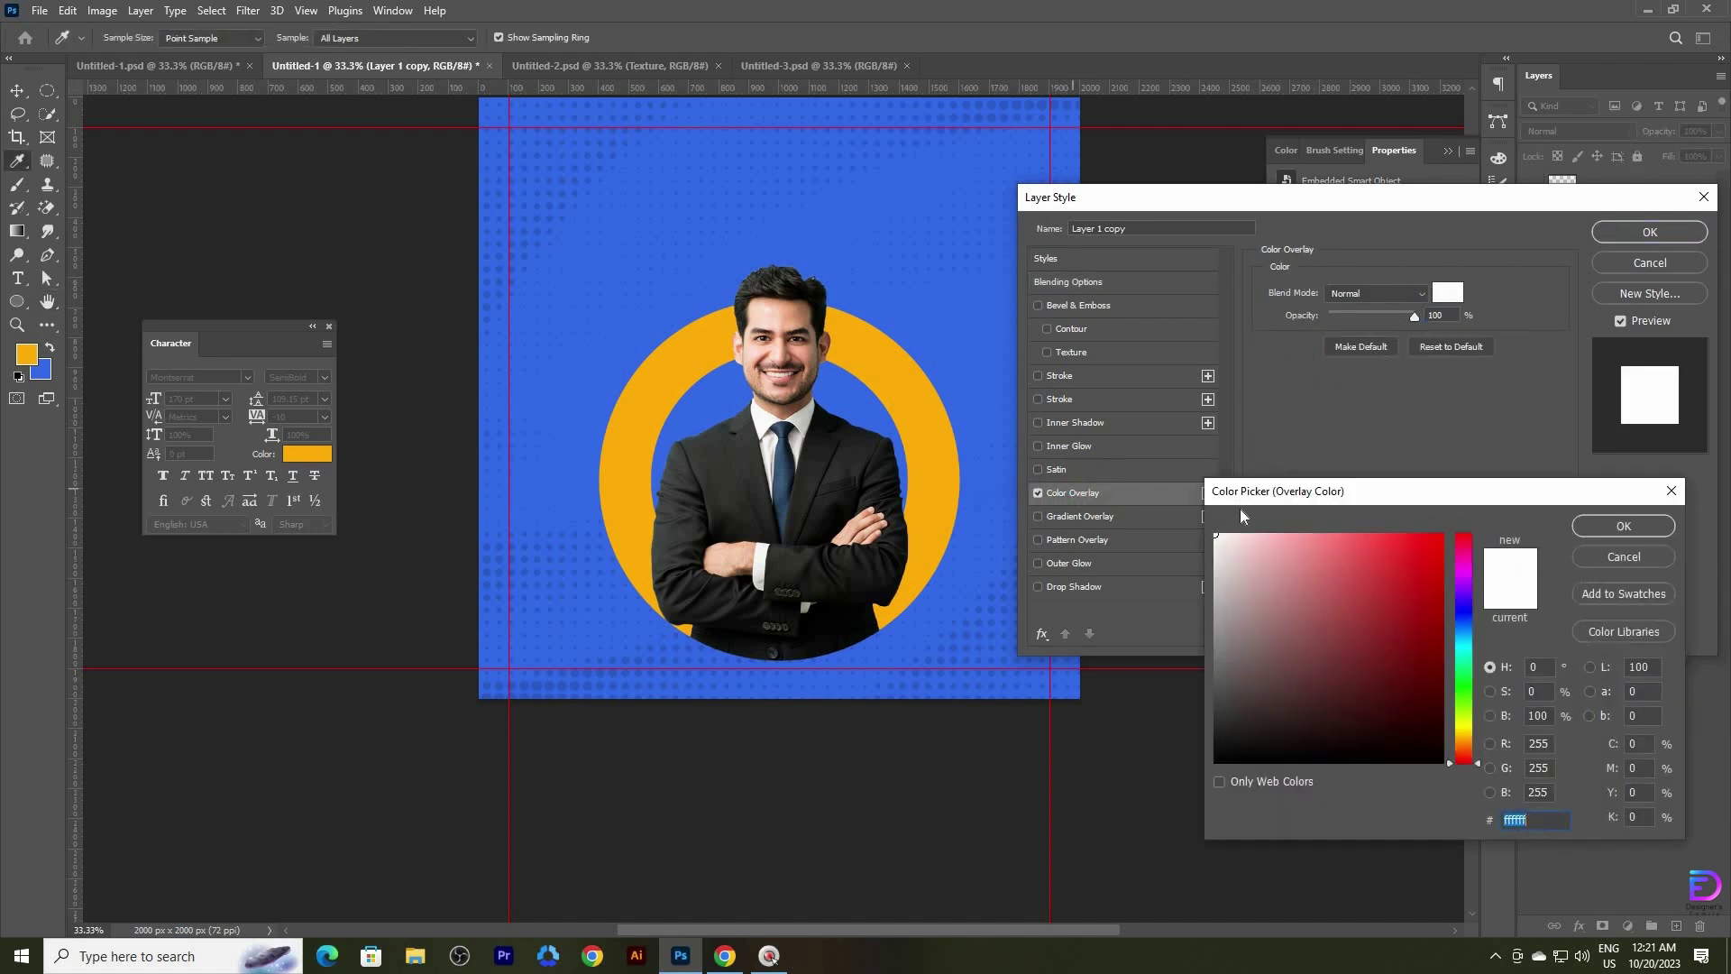
left_click(1593, 526)
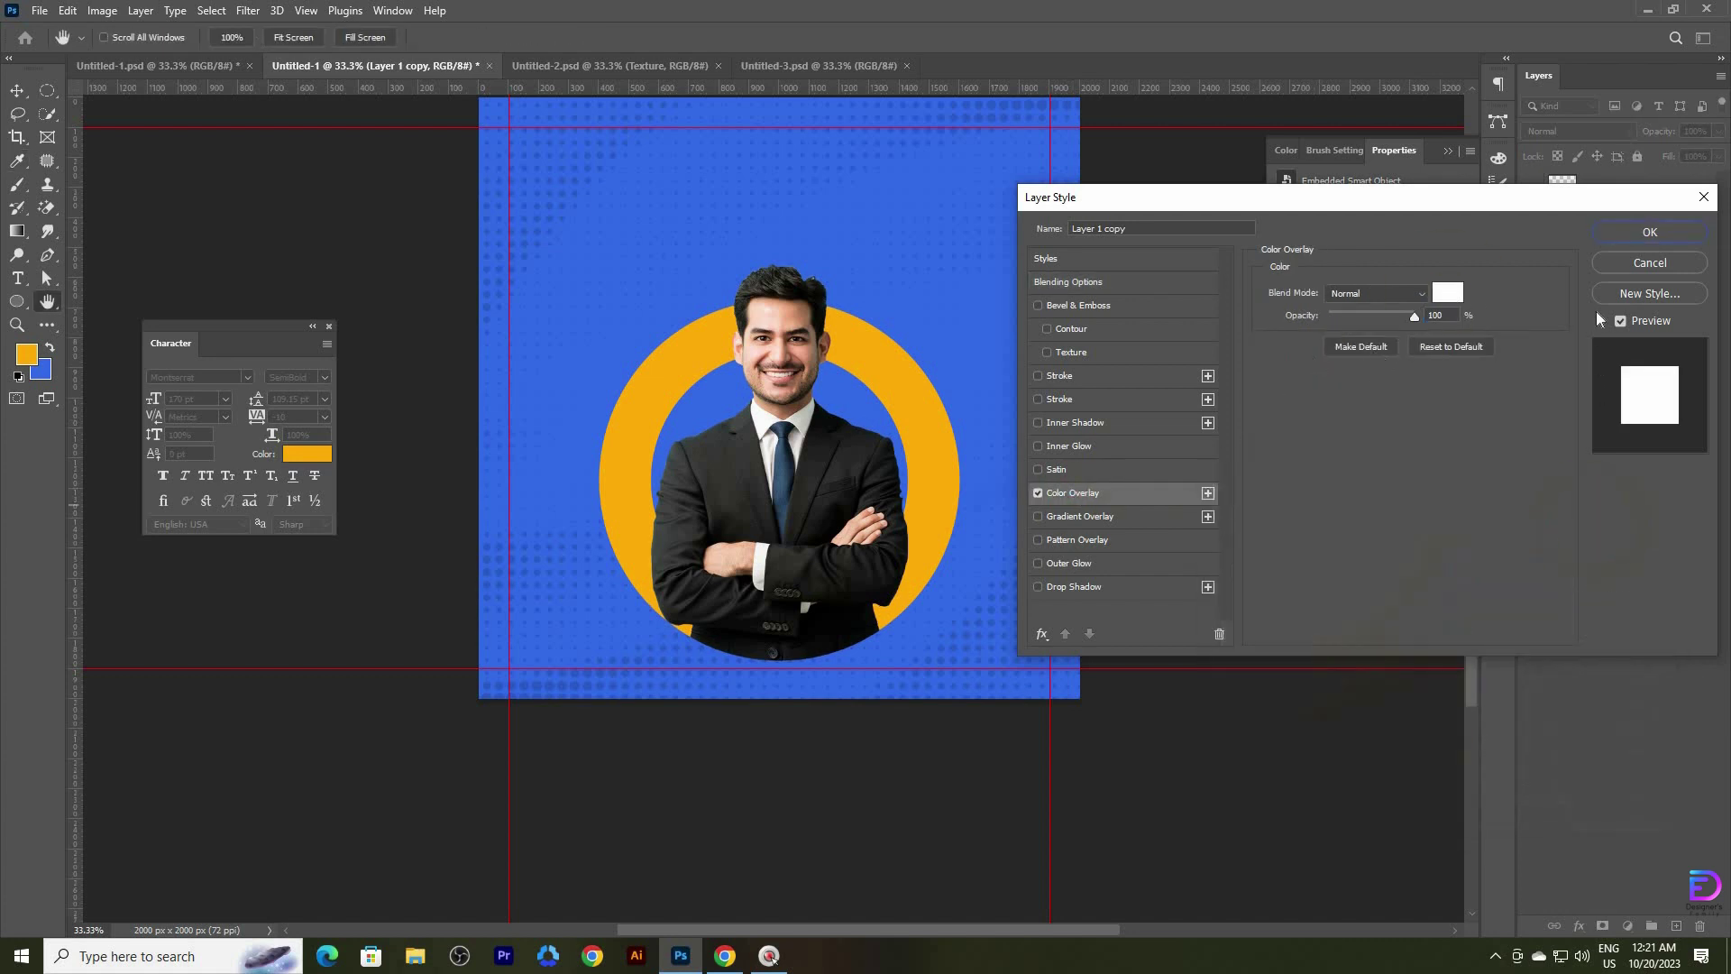
left_click(1613, 238)
- Nudge the white Layer 1 copy right and up to X 582 px, Y 547 px as an offset outline
key("shift+Right")
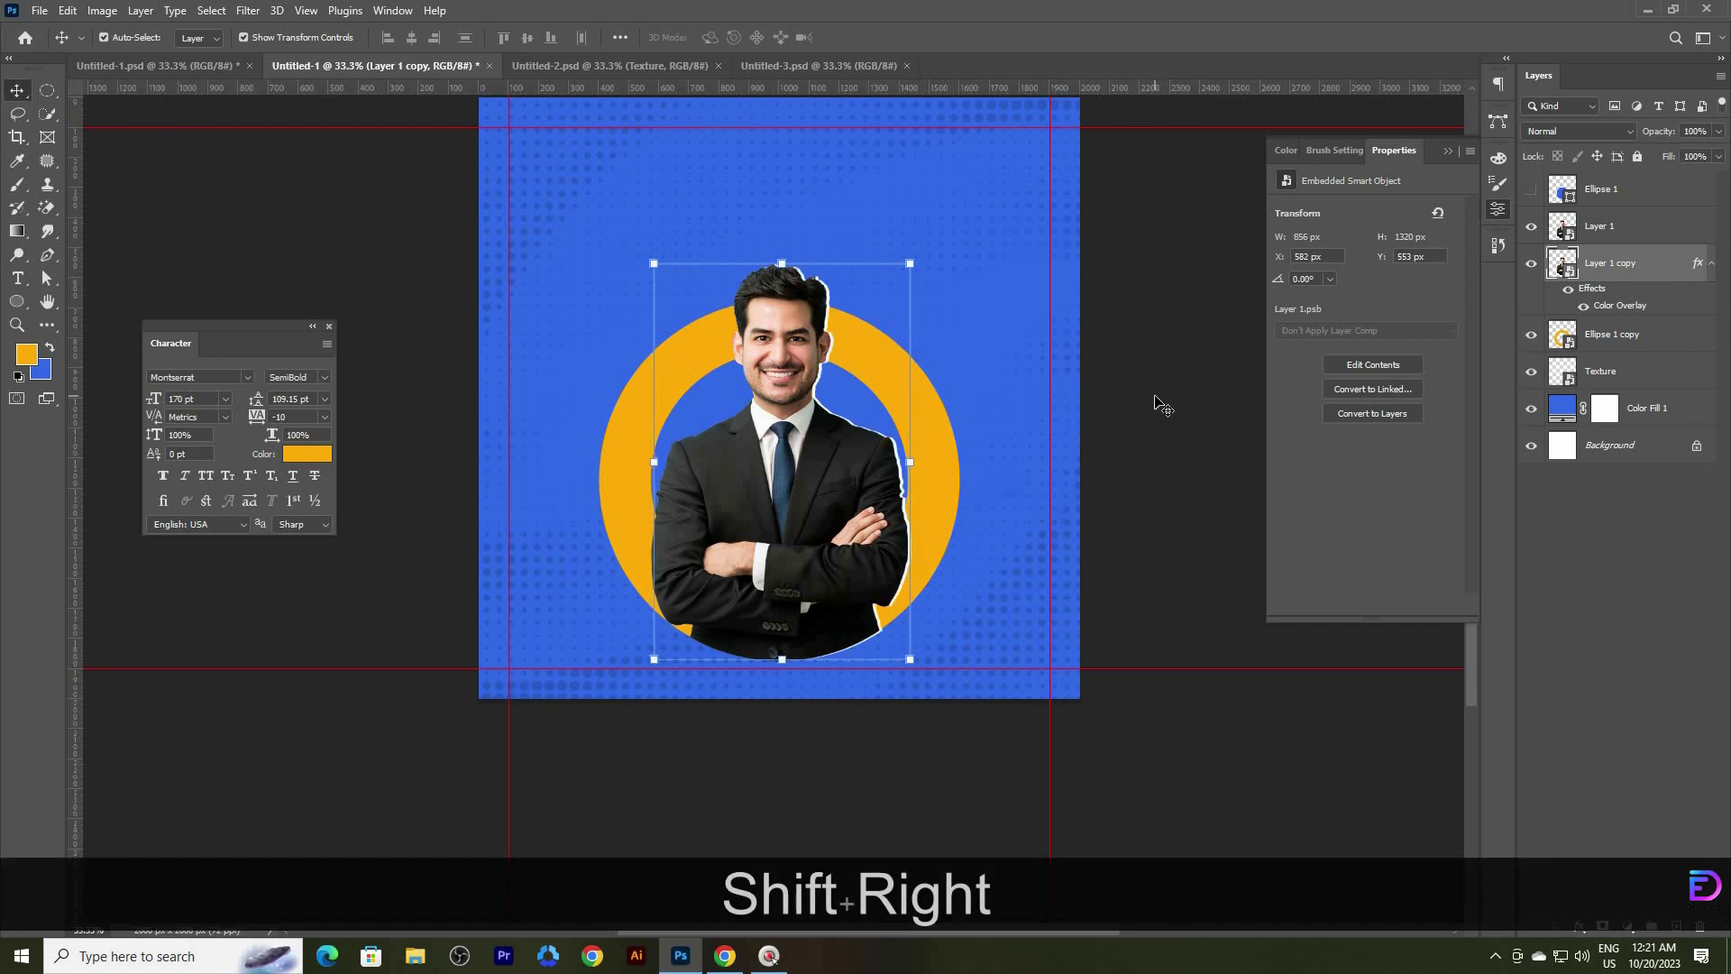
key("Up")
key("Up")
key("Right")
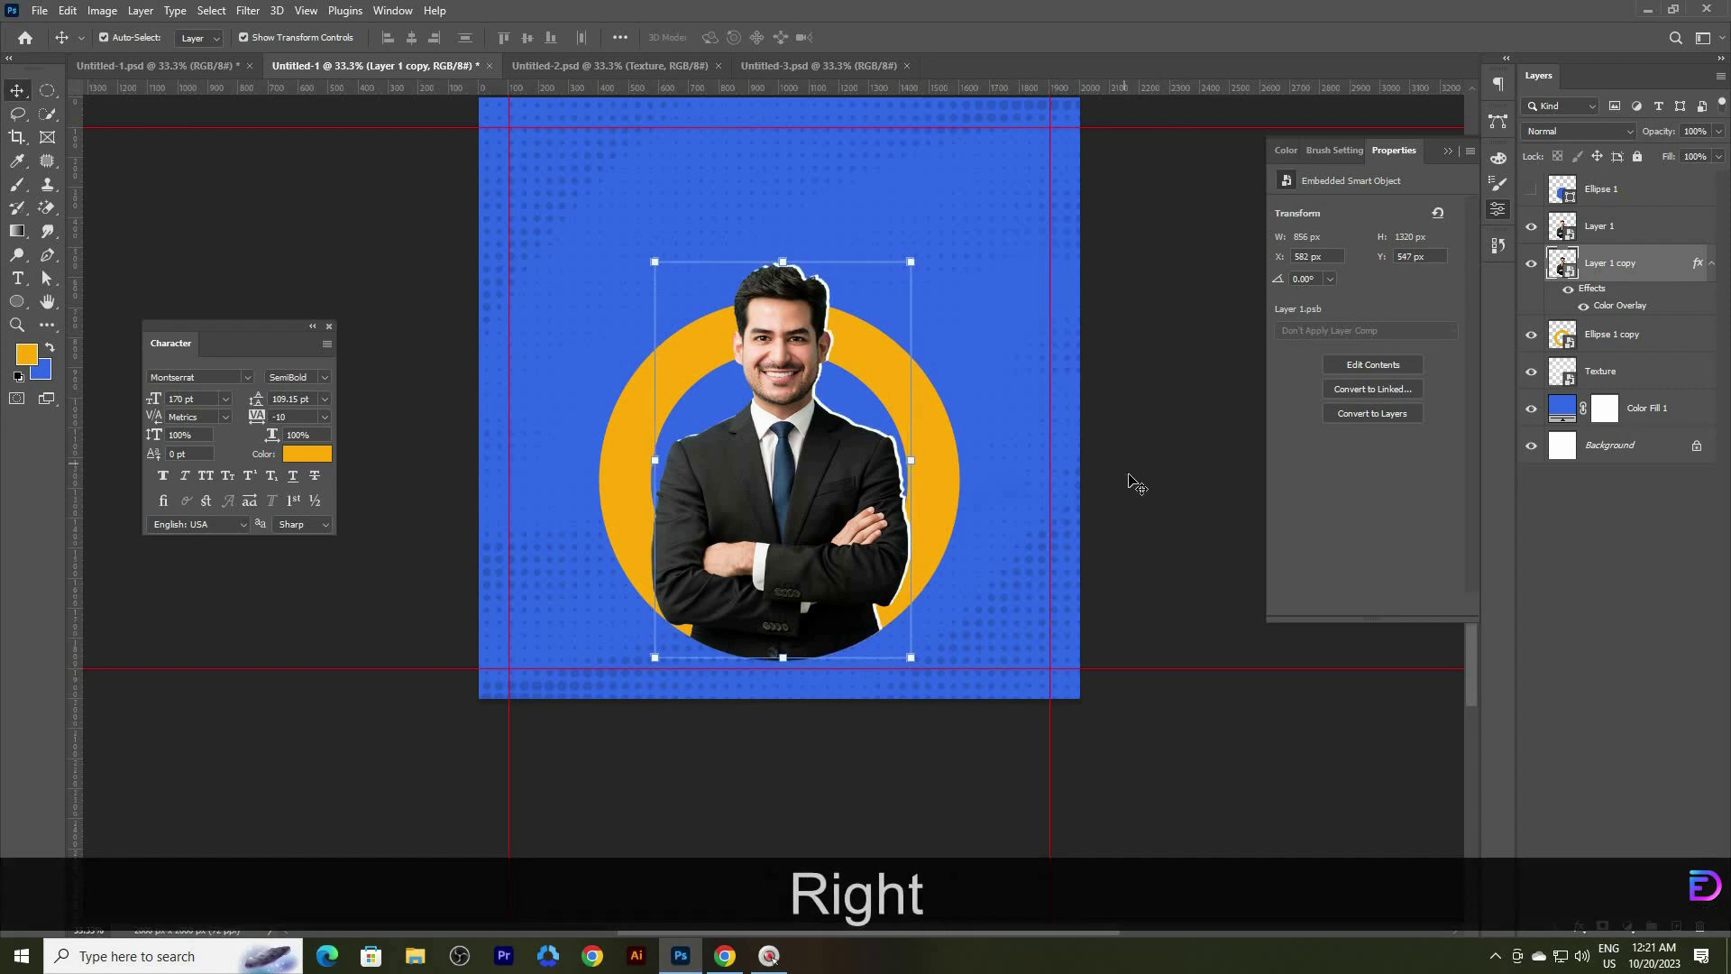
key("Left")
key("Left")
key("Left")
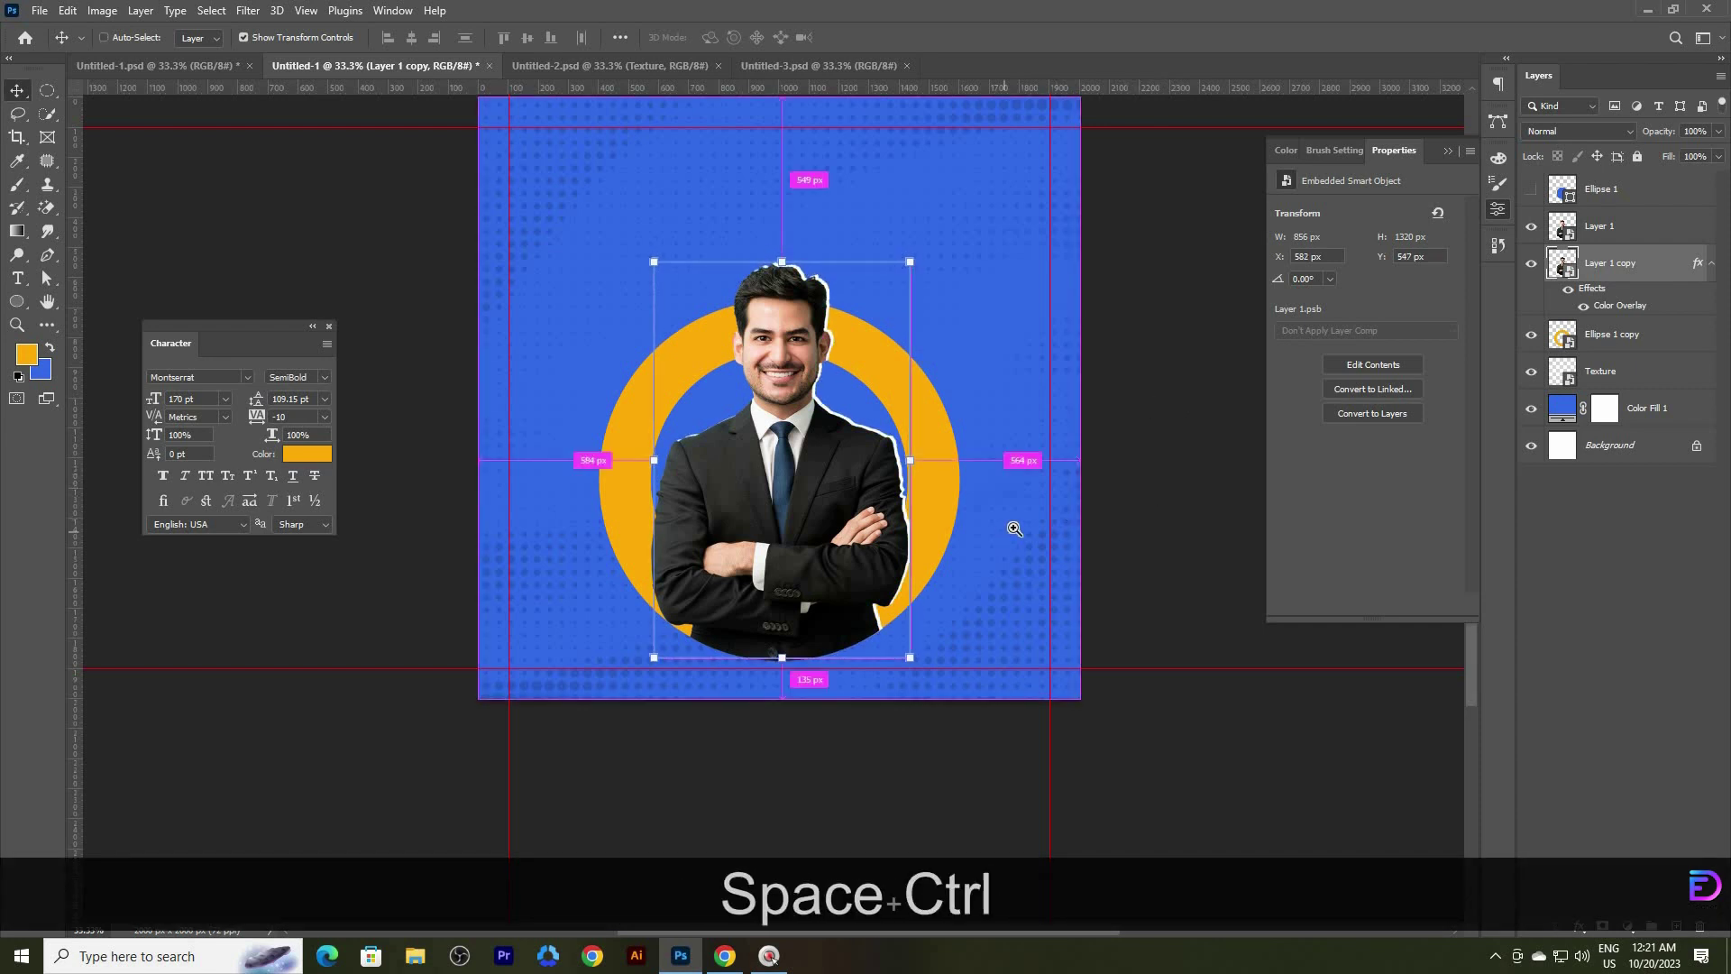
- Rasterize Layer 1 copy and erase its white outline along the left side of the portrait with the Eraser
mouse_move(1013, 529)
left_mouse_down()
mouse_move(1078, 499)
mouse_move(1023, 539)
left_mouse_up()
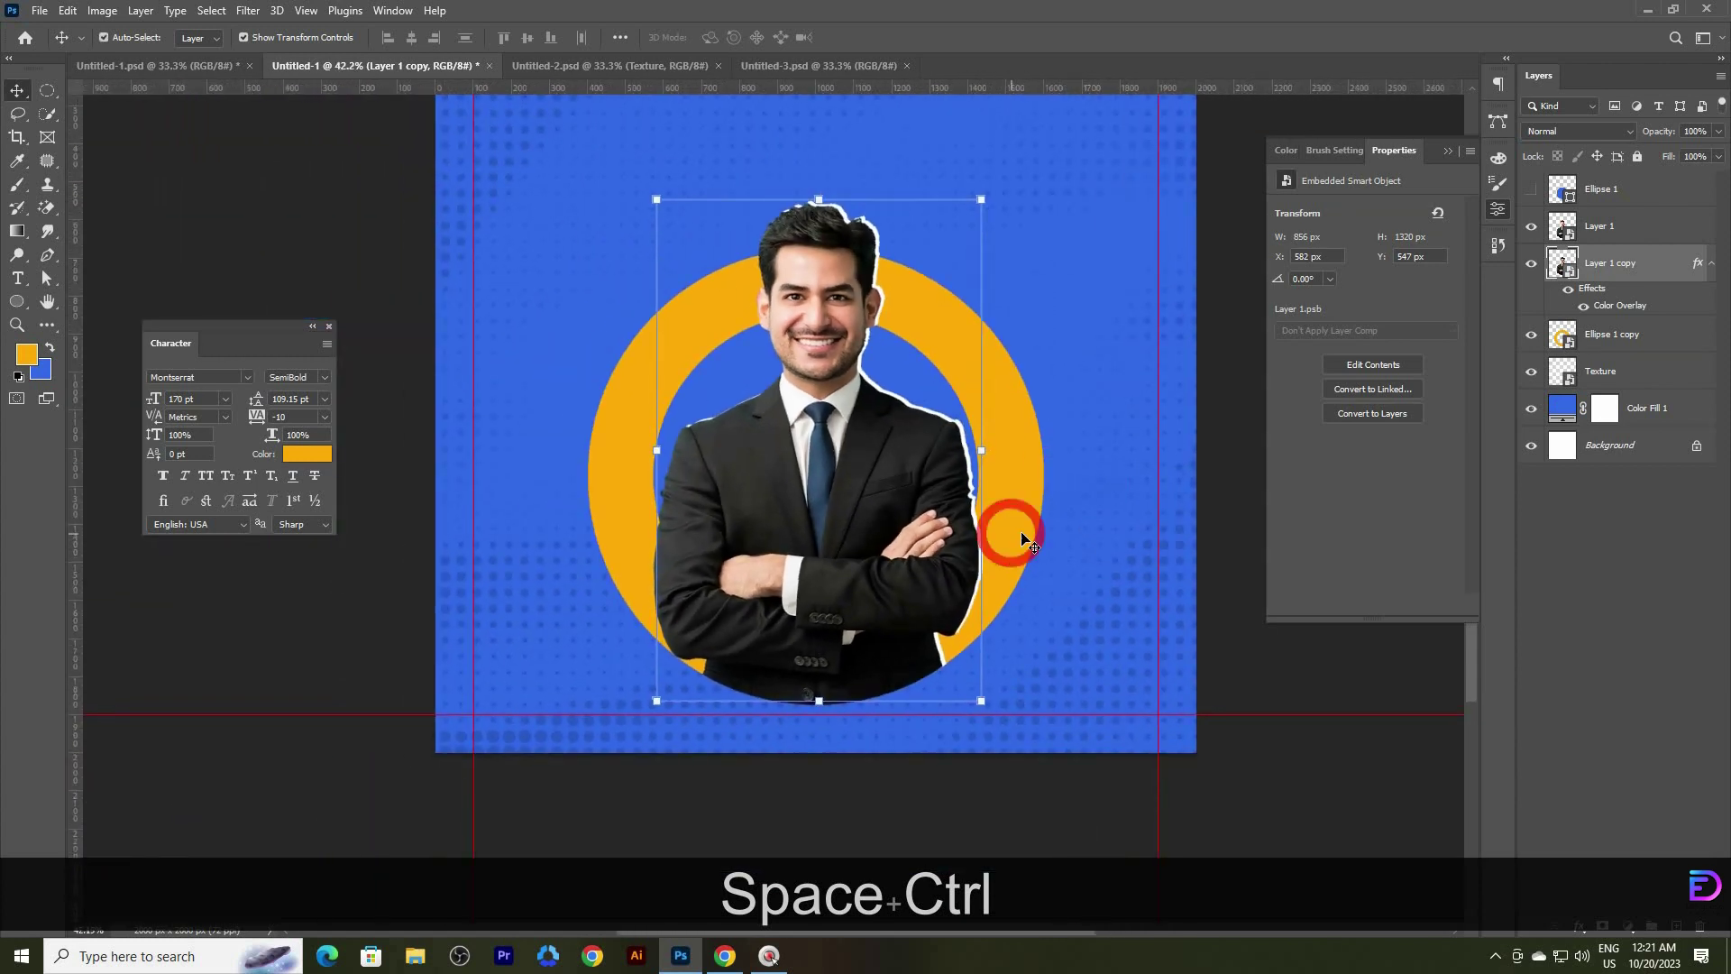
left_click(46, 209)
left_click(715, 425)
left_click(827, 354)
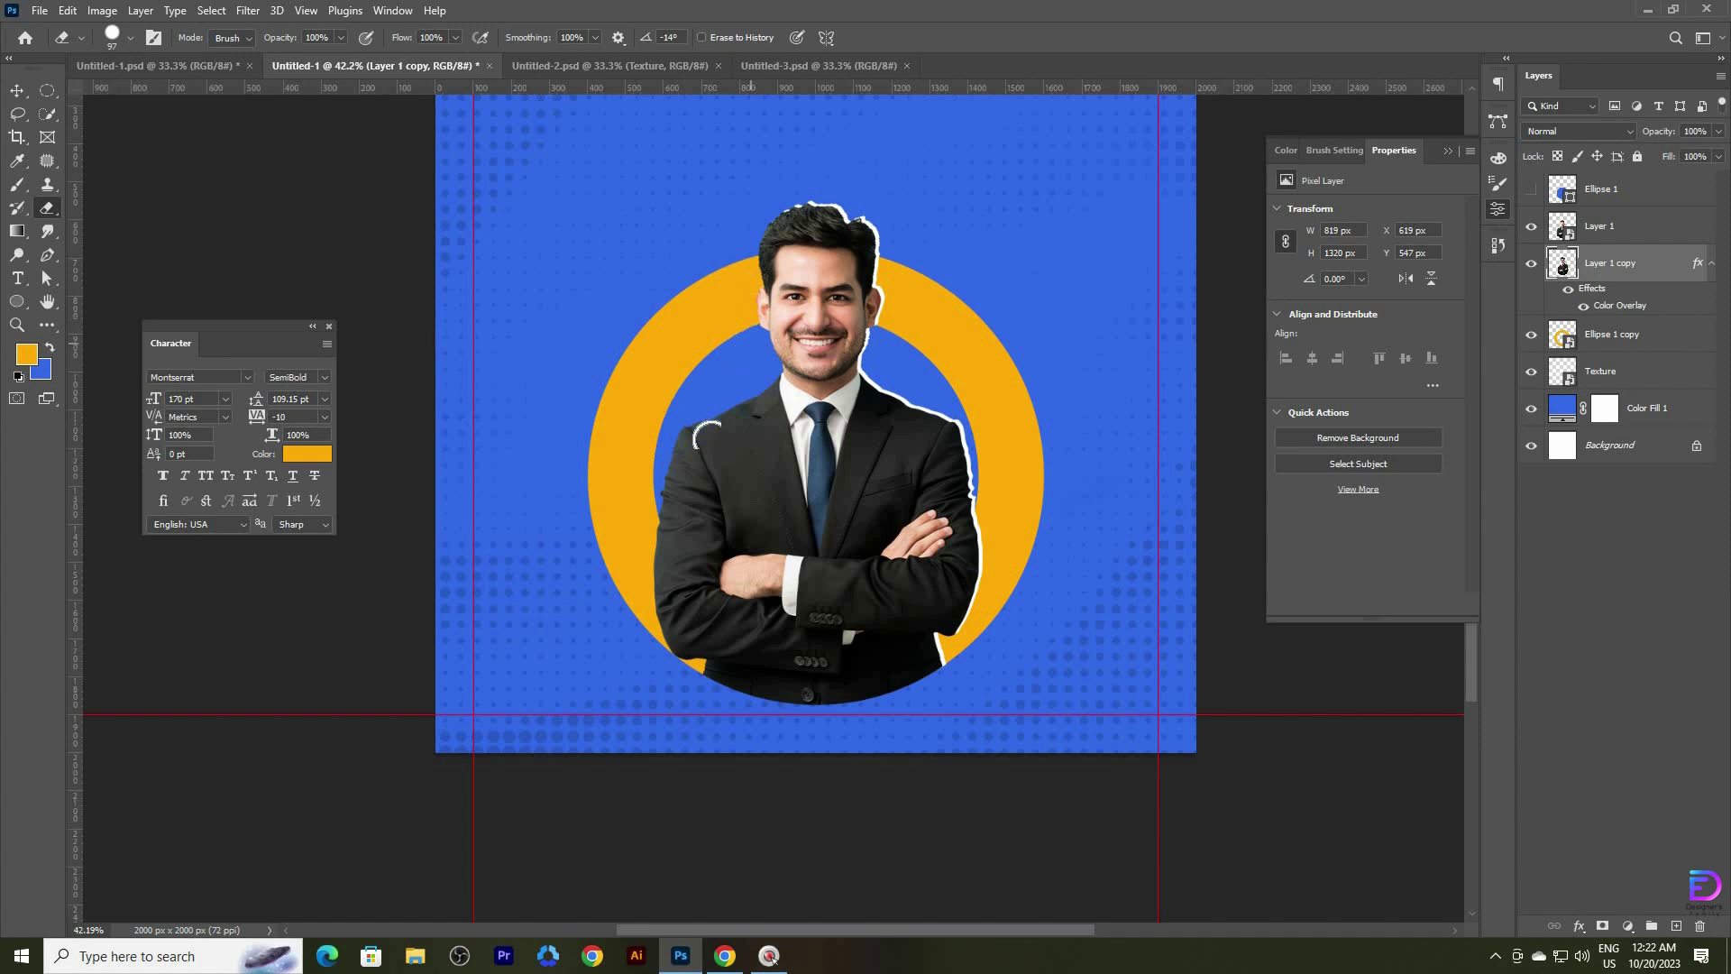
key("v")
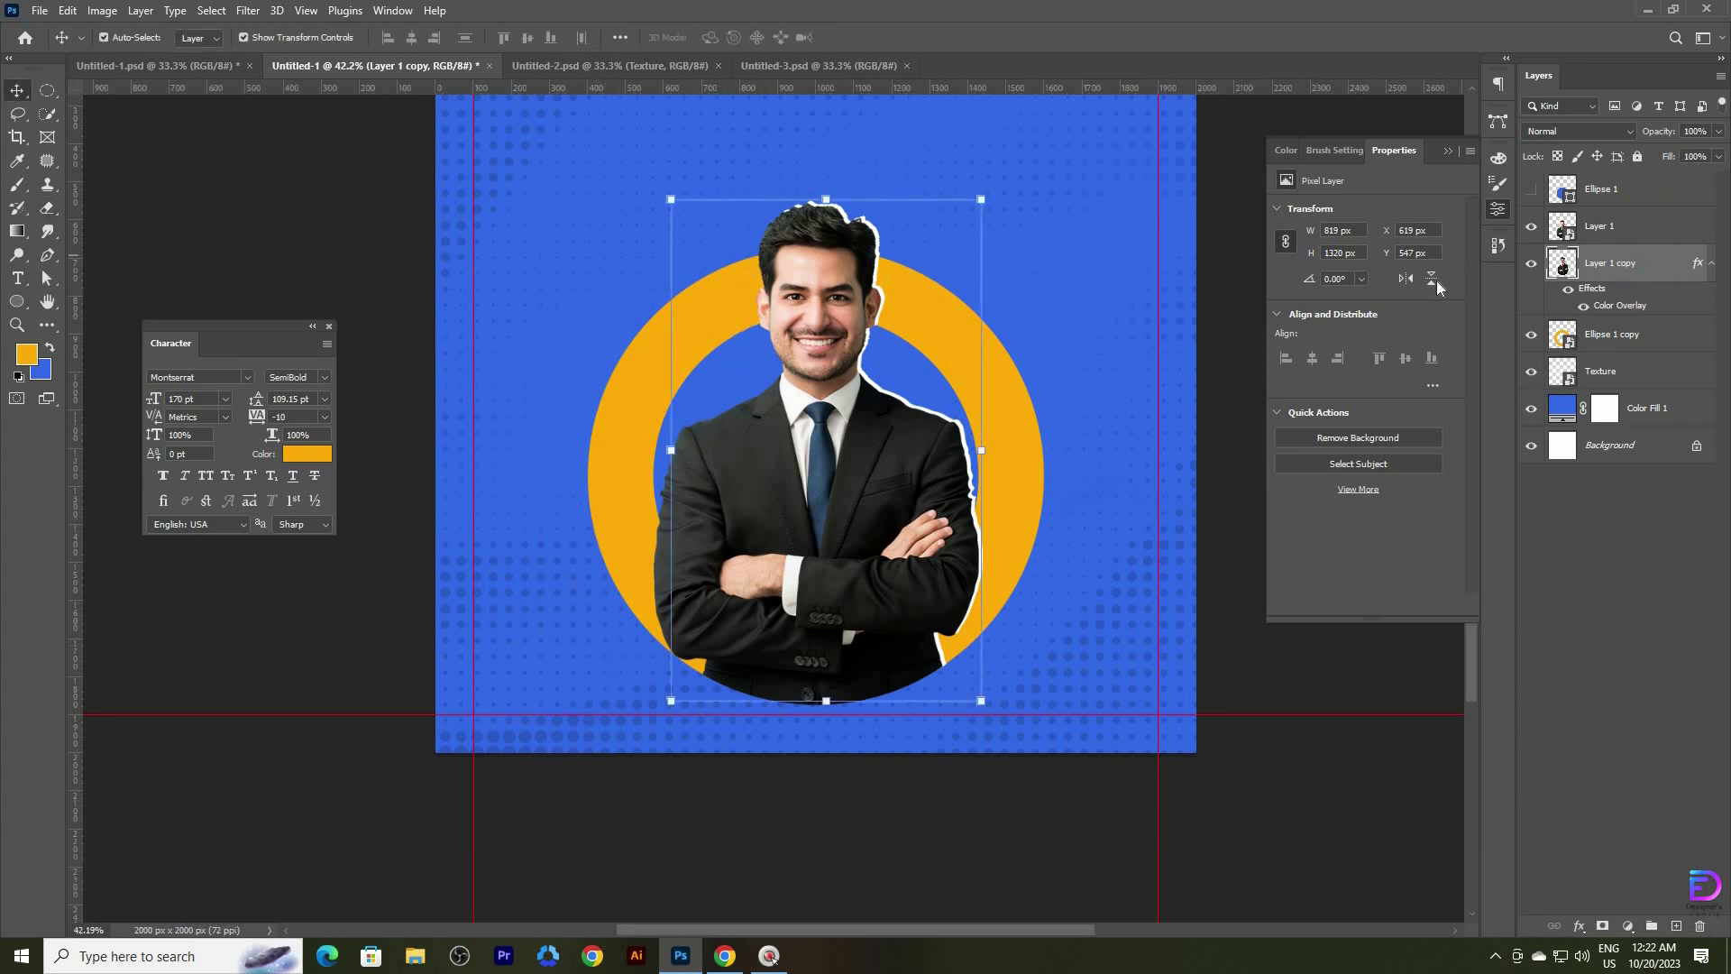
- Copy the Poster-Texture layer from the Untitled-3 document into the Untitled-1 post design
left_click_drag(1010, 338, 973, 385)
left_click_drag(947, 260, 895, 354)
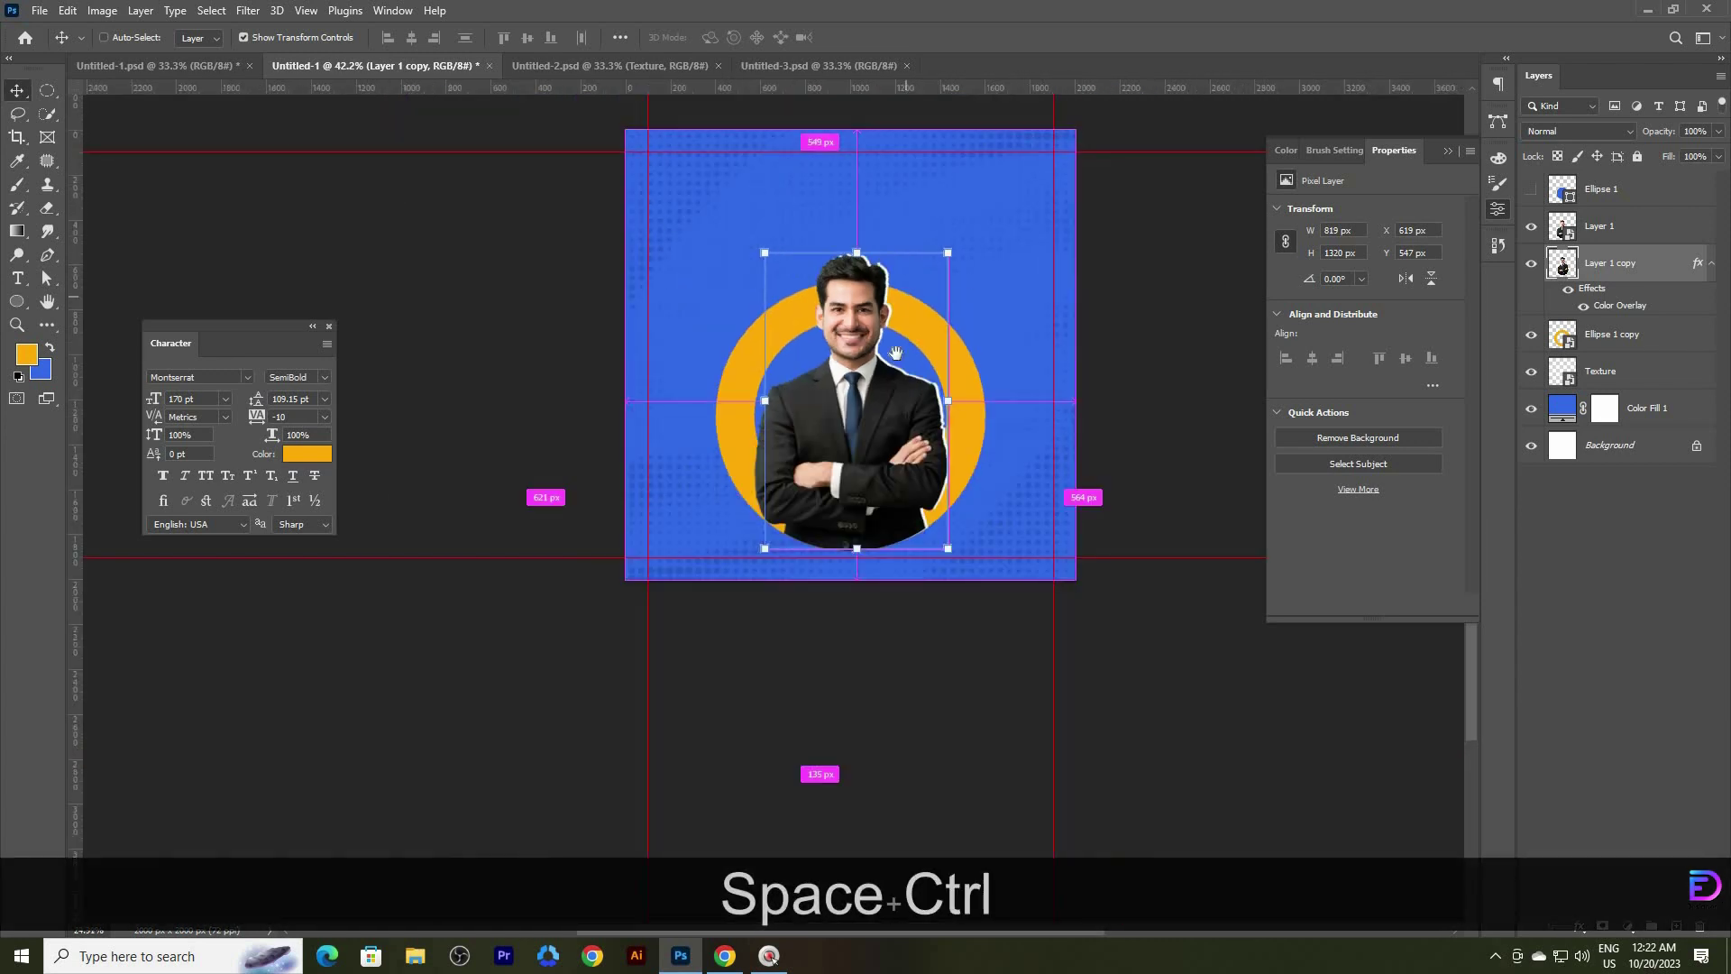
left_click_drag(905, 296, 870, 406)
left_click(785, 65)
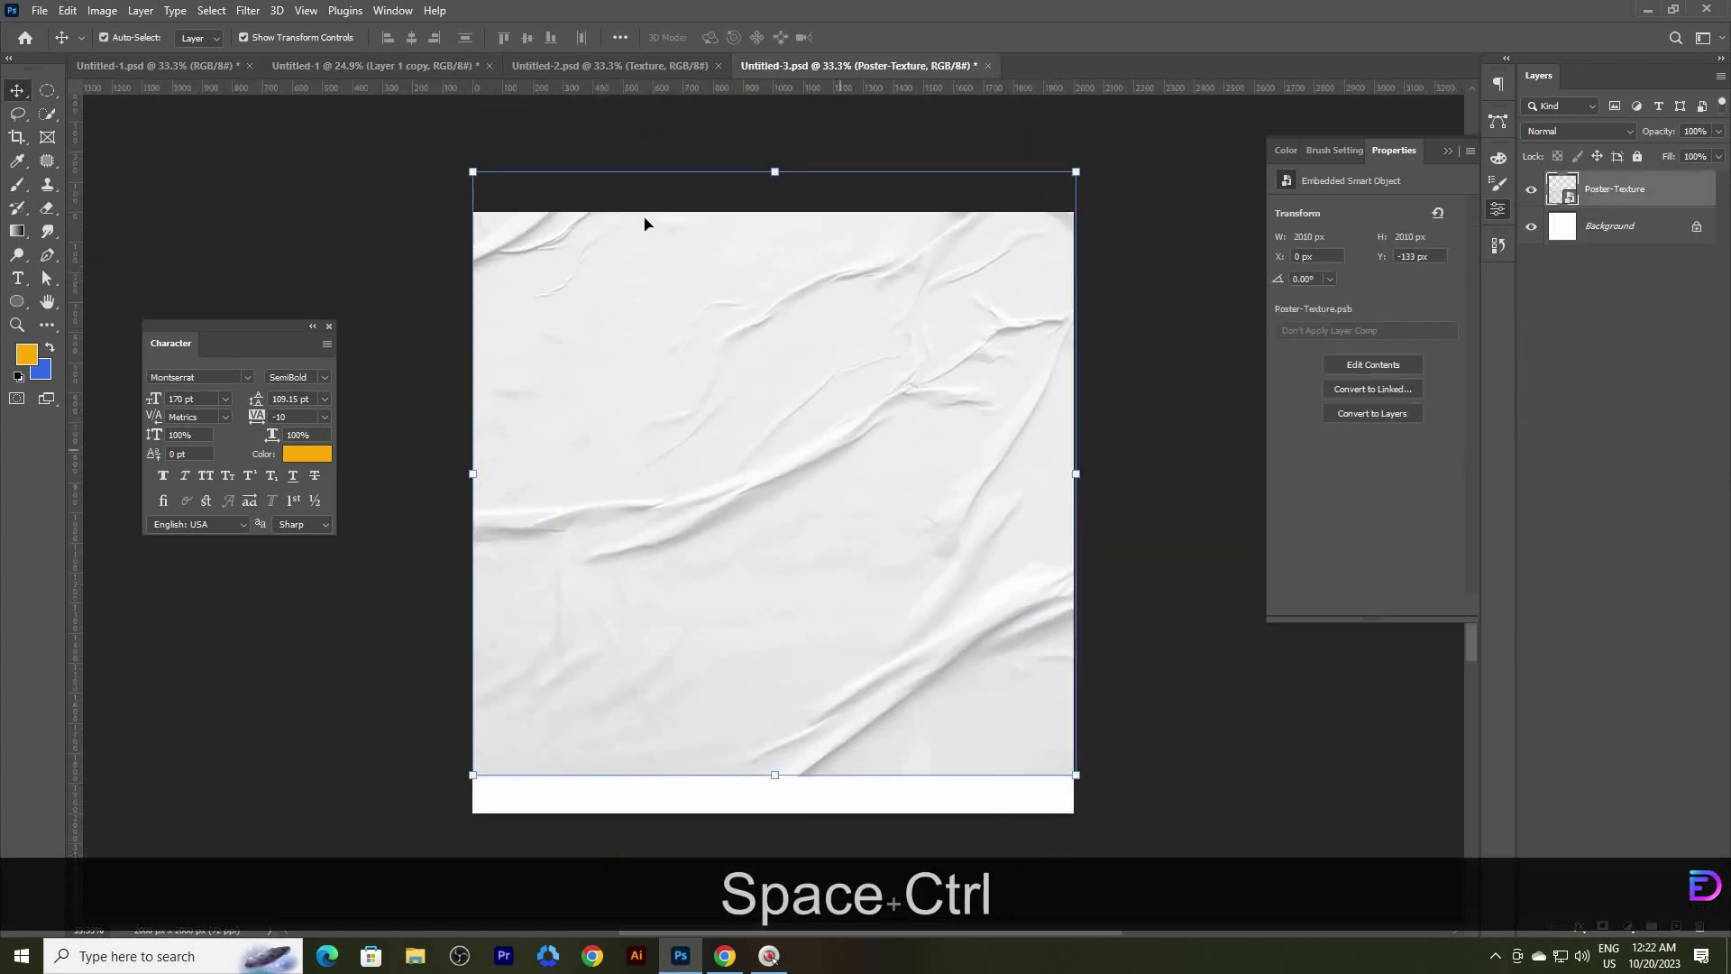
left_click_drag(358, 72, 771, 416)
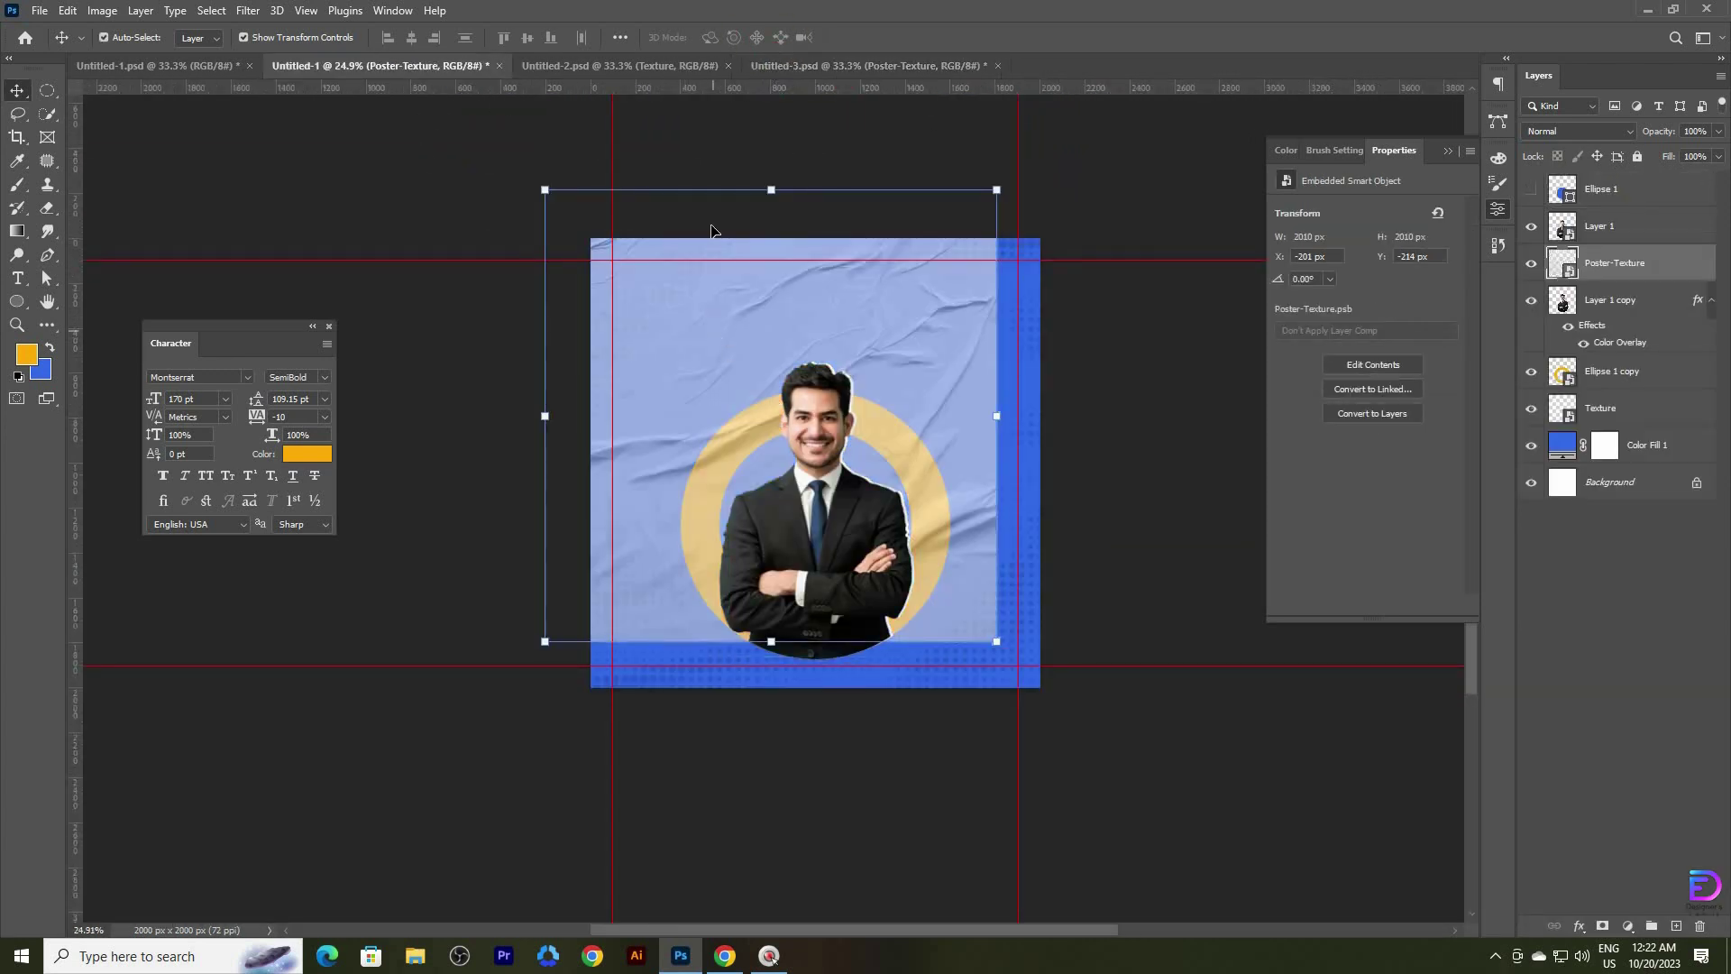
- Close the Untitled-3 document without saving its changes, and close the Untitled-2 document
left_click(947, 65)
left_click(998, 65)
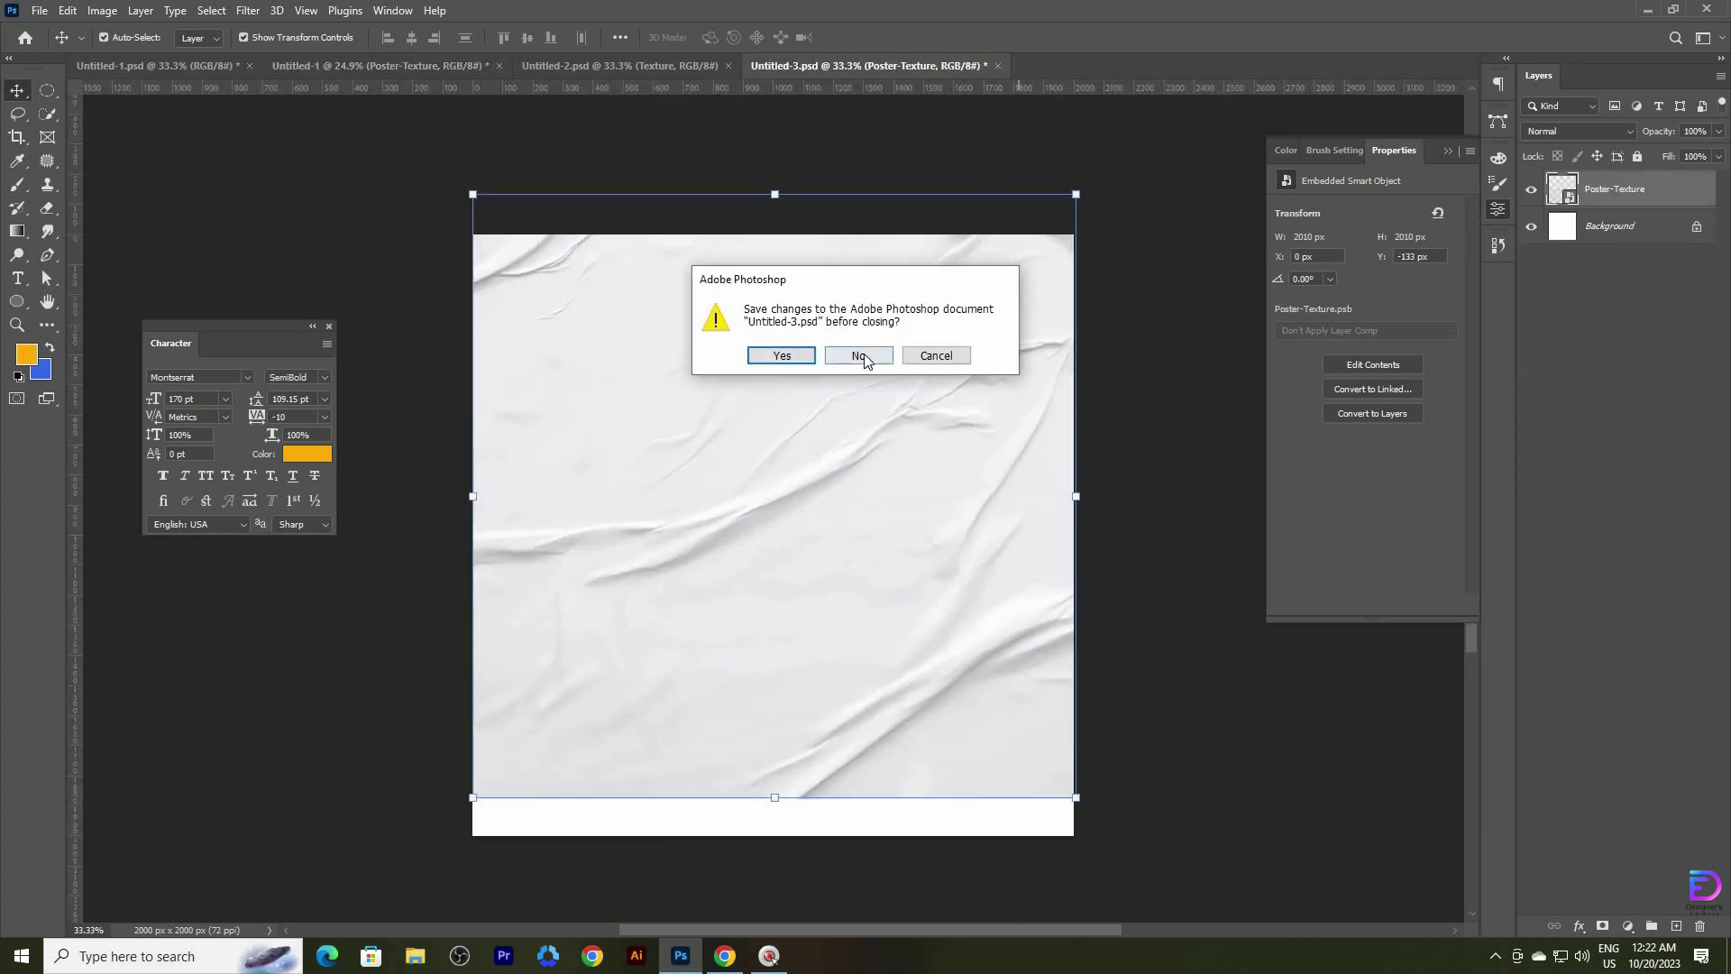
key("n")
left_click(729, 67)
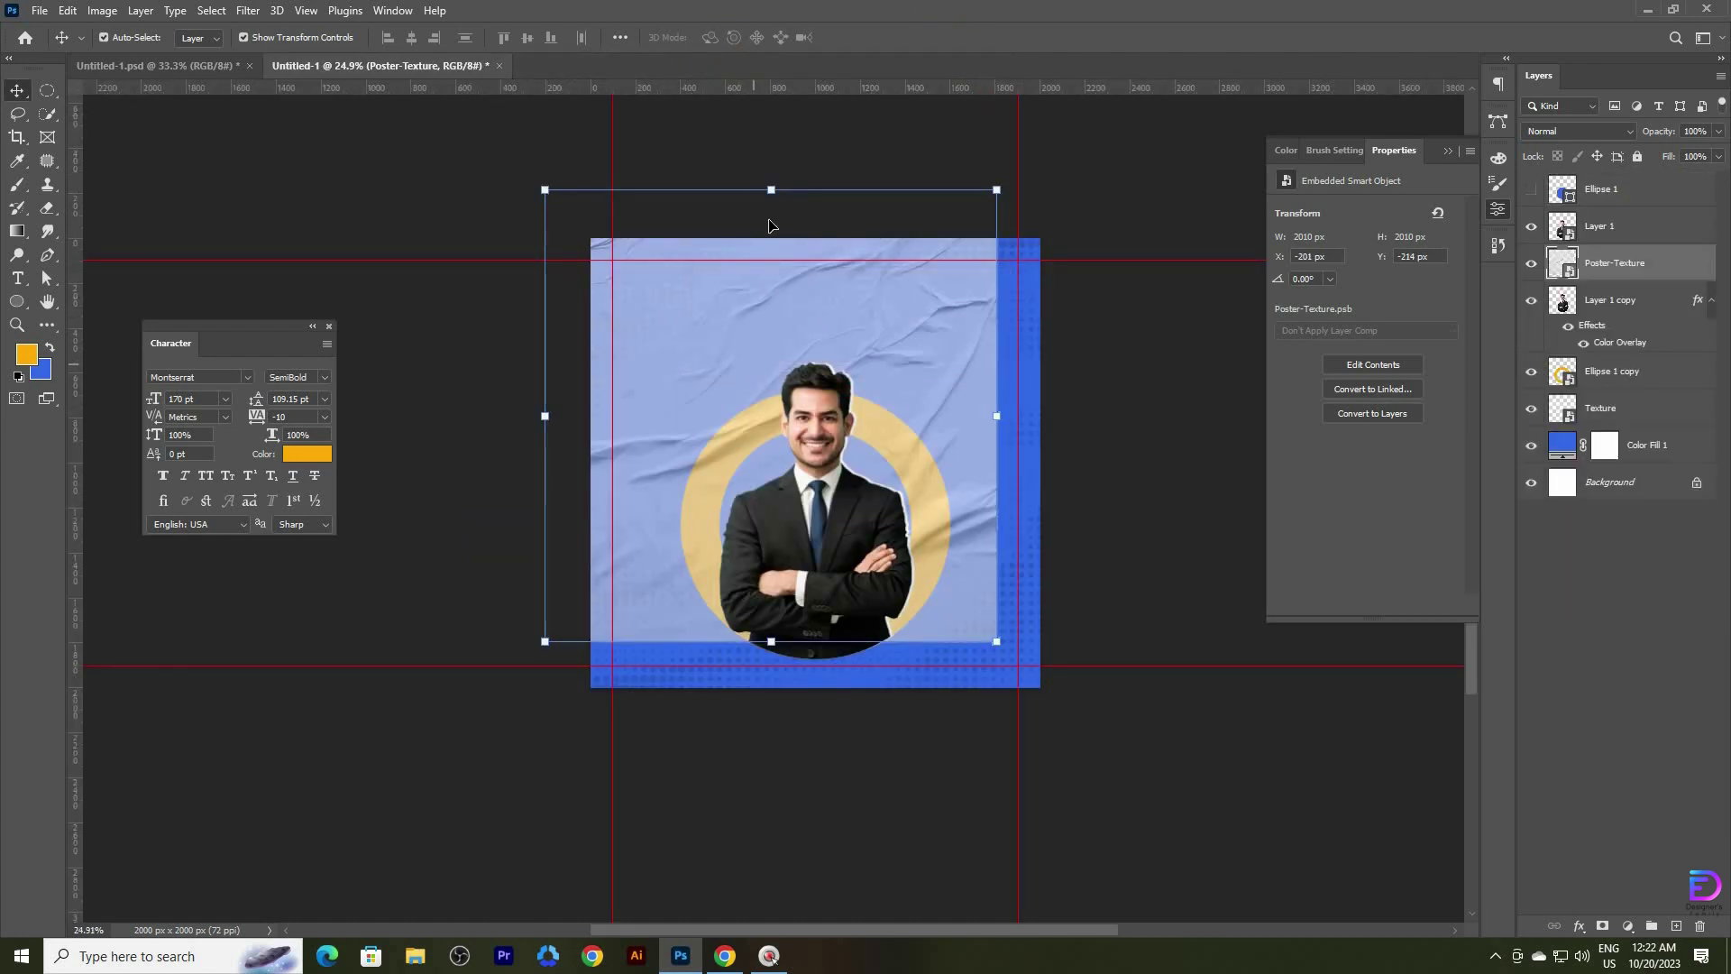
- Centre the Poster-Texture layer horizontally and vertically on the whole canvas and clear the selection
key("ctrl+a")
left_click(413, 39)
left_click(530, 38)
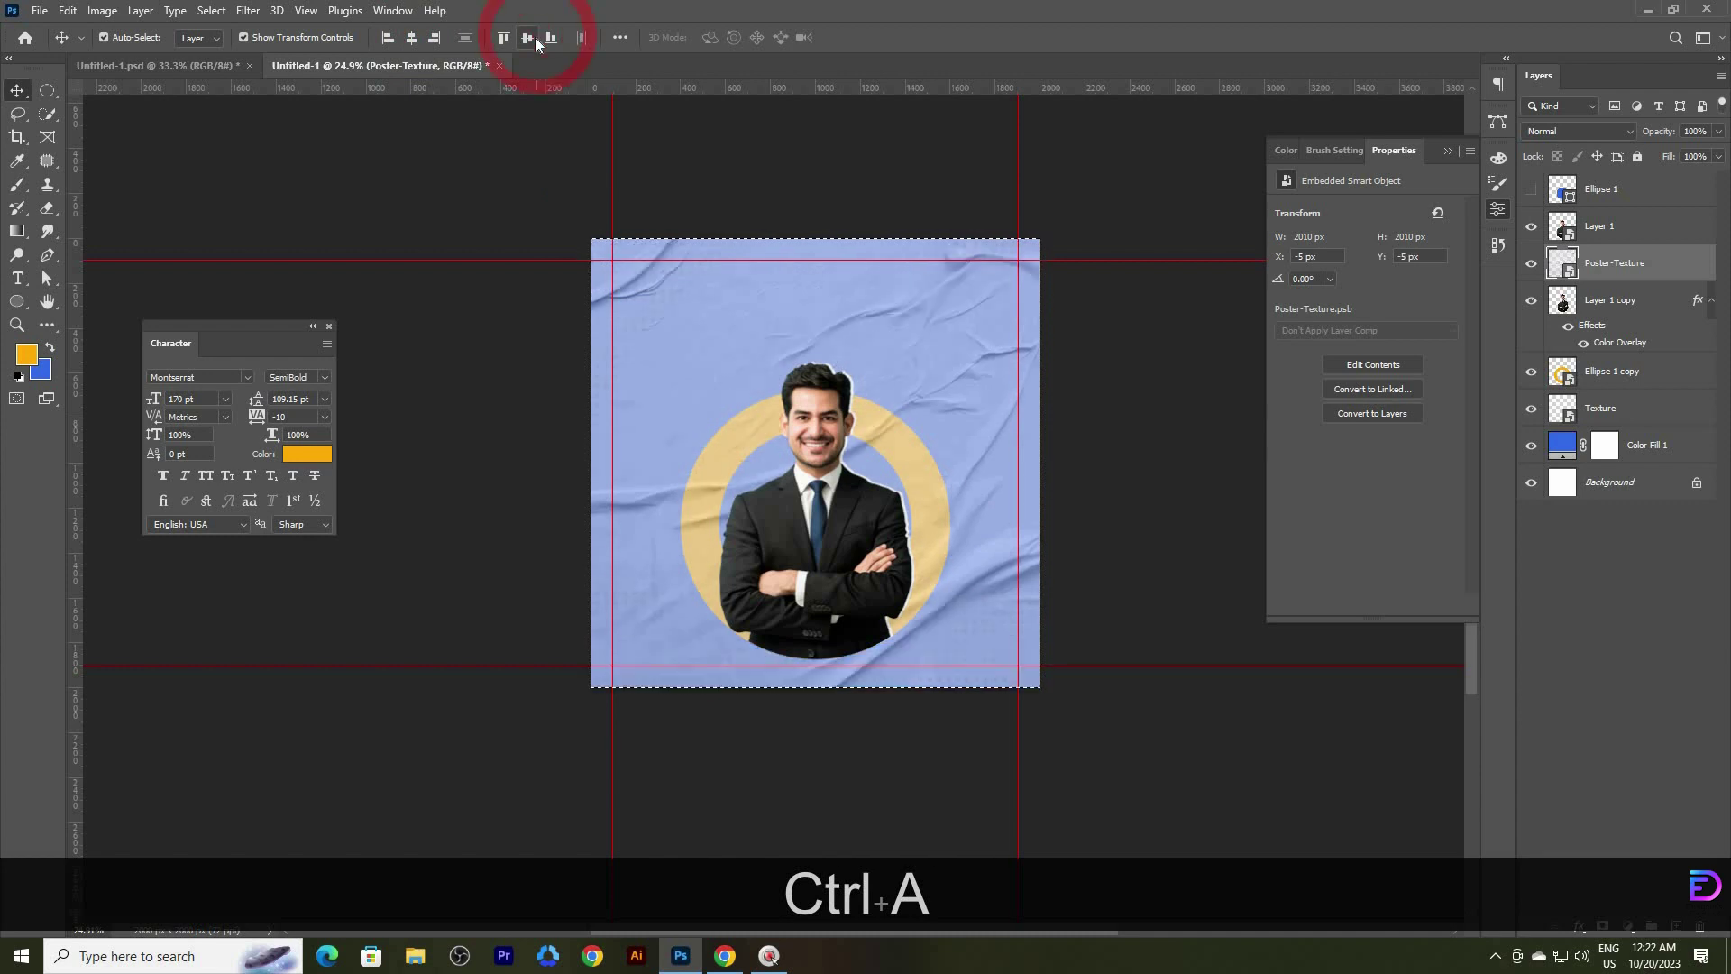
key("ctrl+d")
key("space")
left_click_drag(1082, 601, 1072, 613)
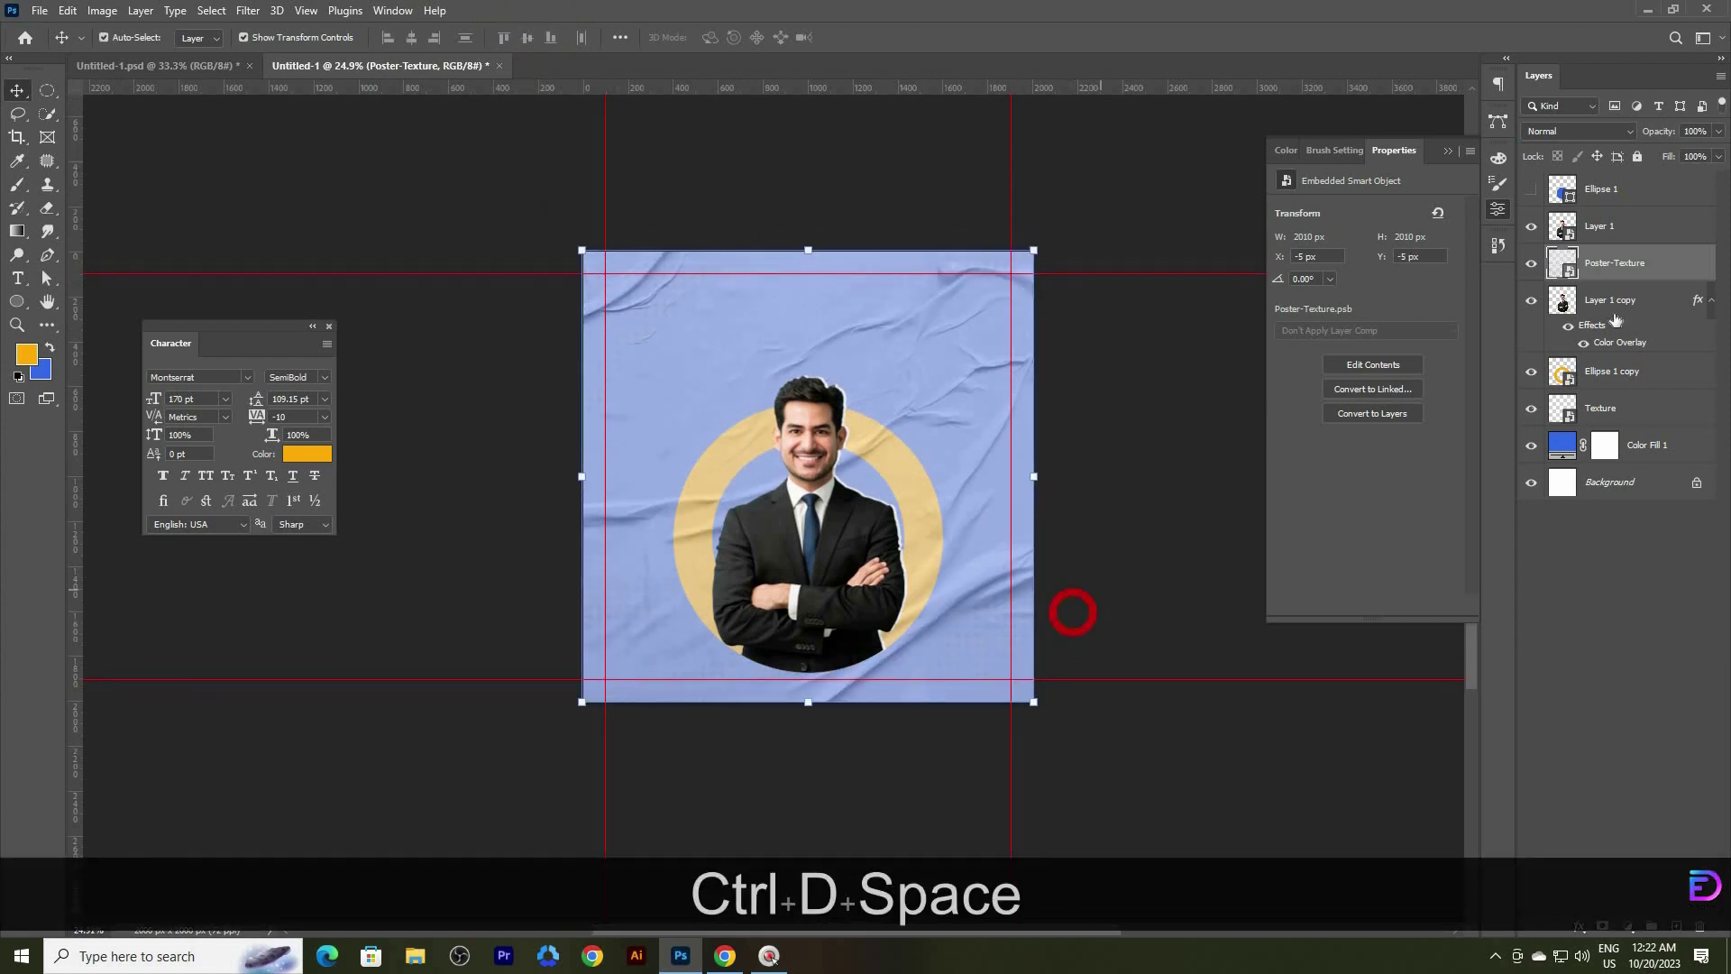
- Place the Poster-Texture layer between Layer 1 copy and Ellipse 1 copy and set its blend mode to Linear Burn
left_click_drag(1608, 259, 1613, 222)
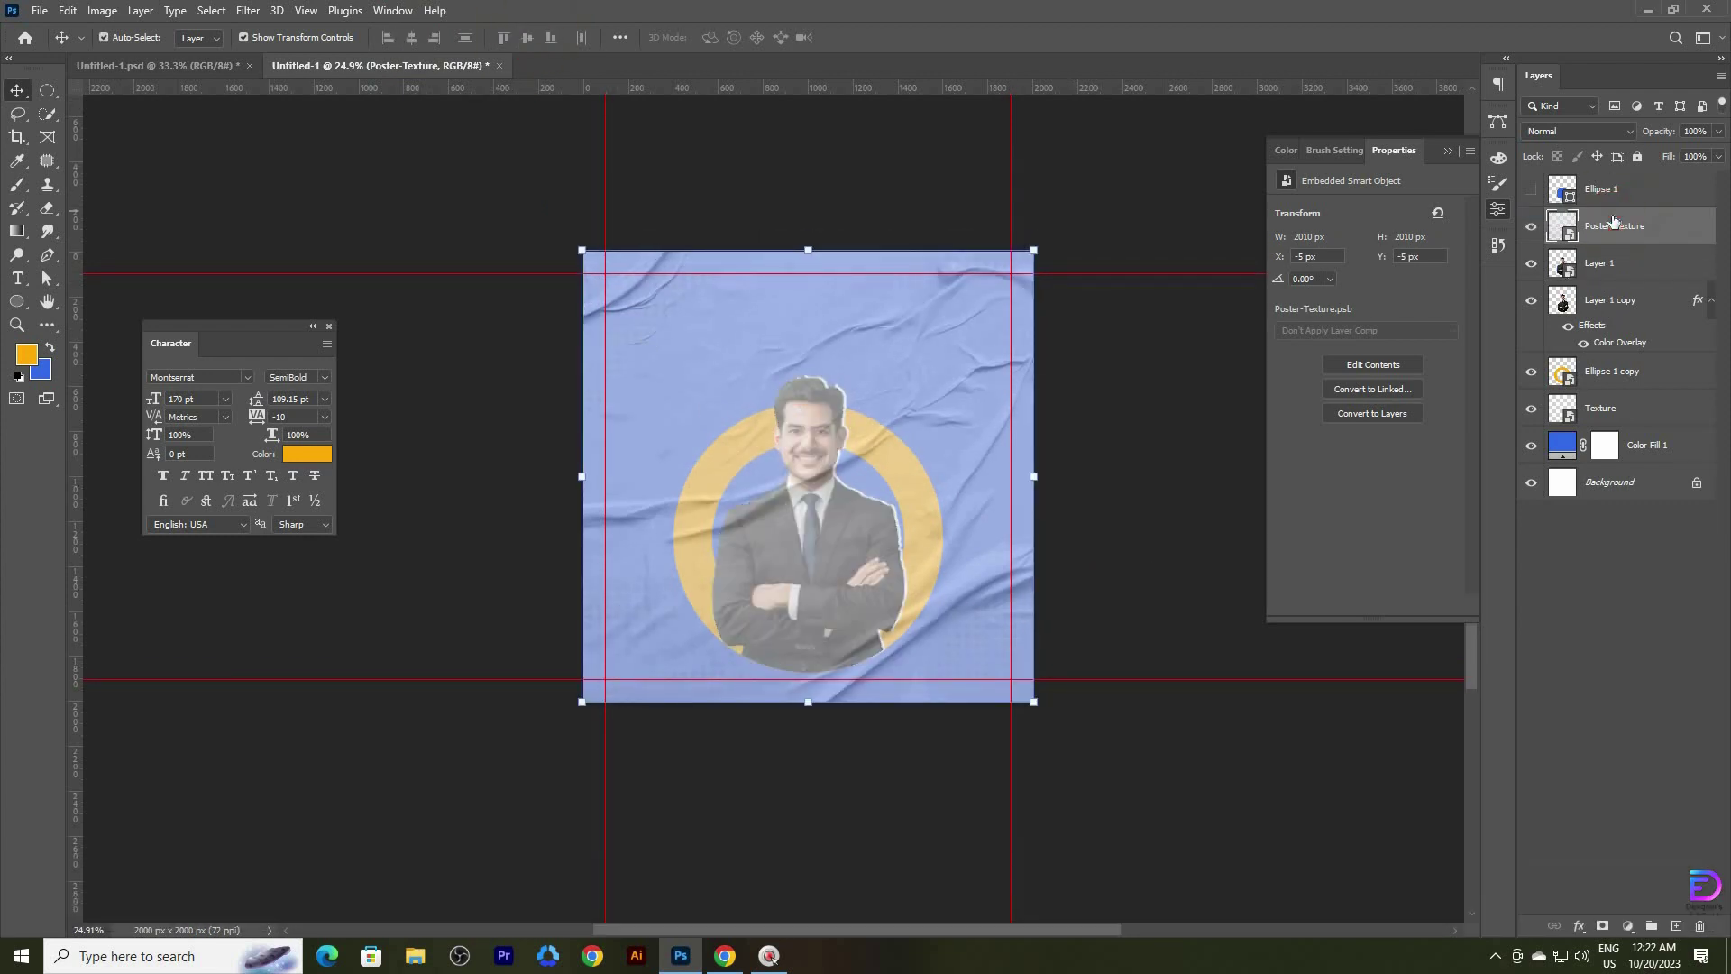
left_click_drag(1614, 298, 1614, 359)
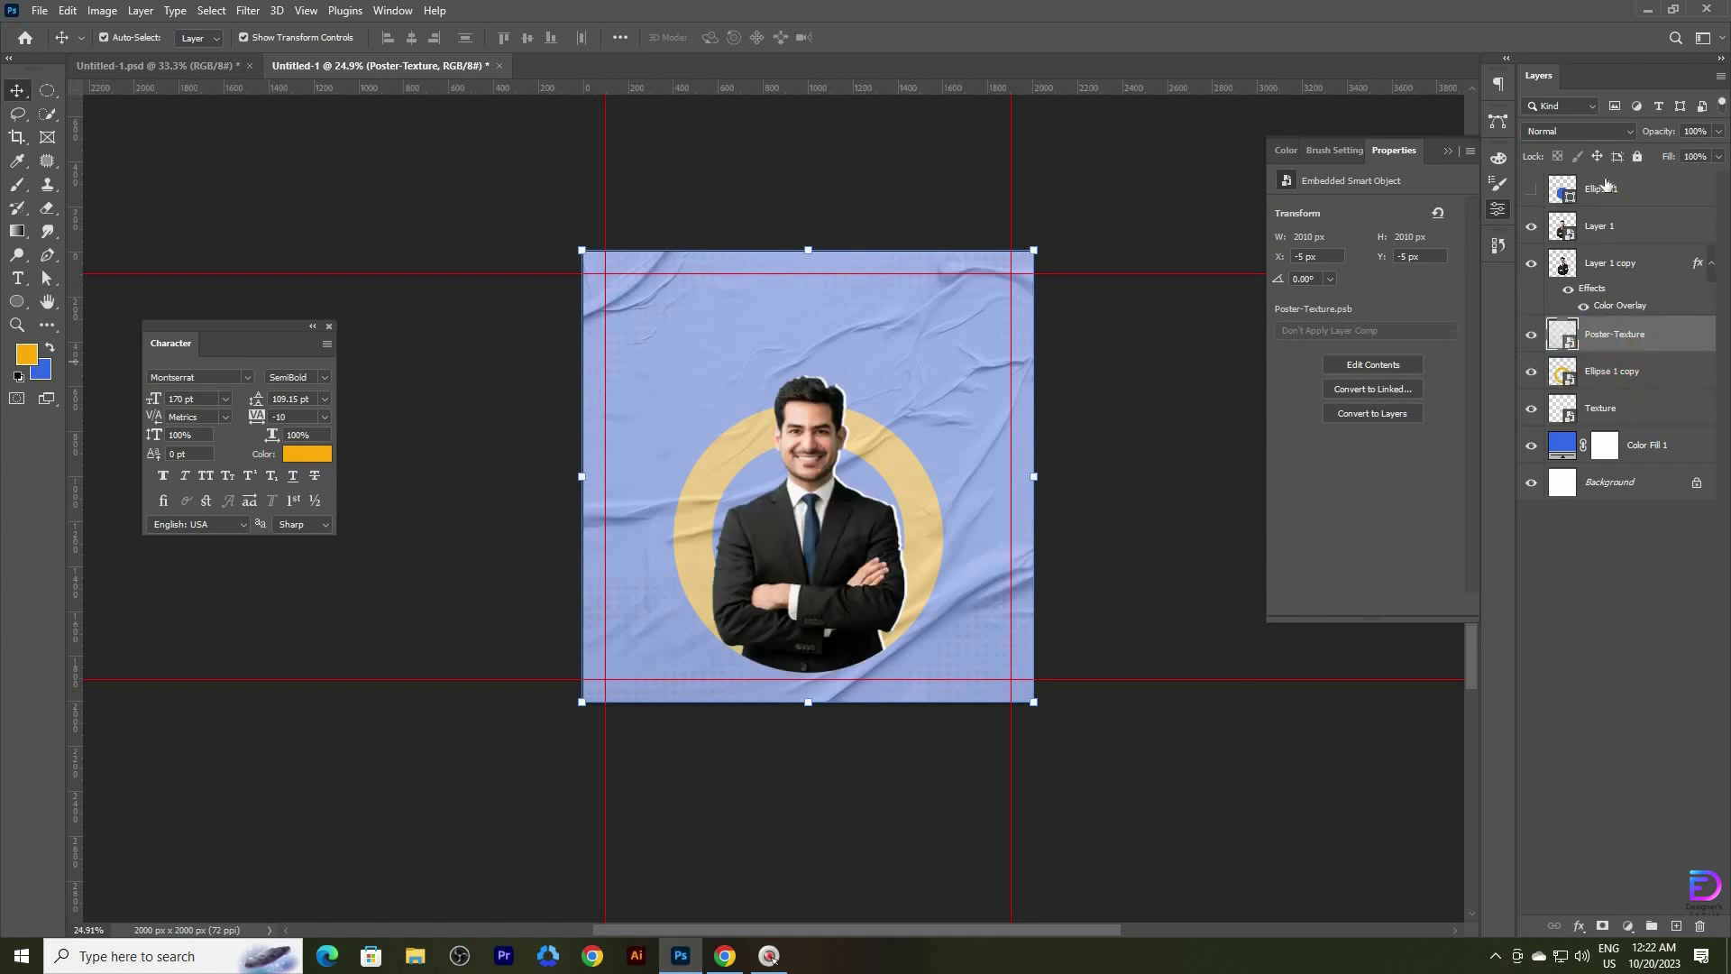
left_click(1601, 133)
left_click(1556, 226)
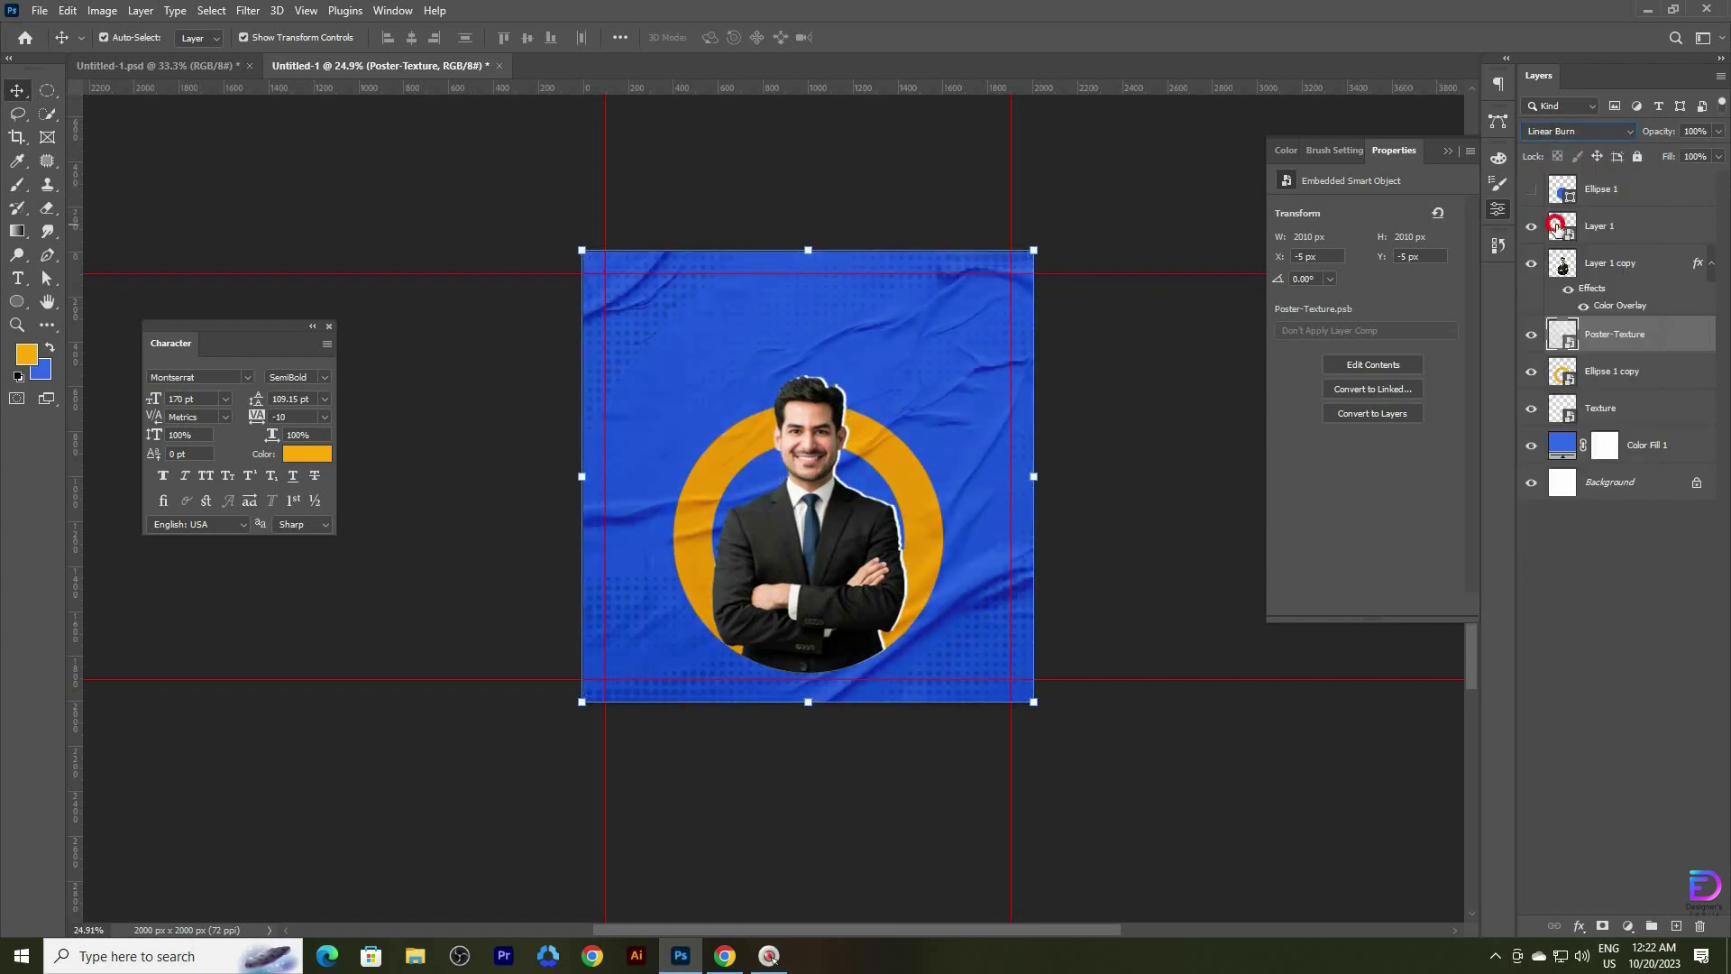
- Try the other blend modes on the Poster-Texture layer and return it to Linear Burn
left_click(1557, 133)
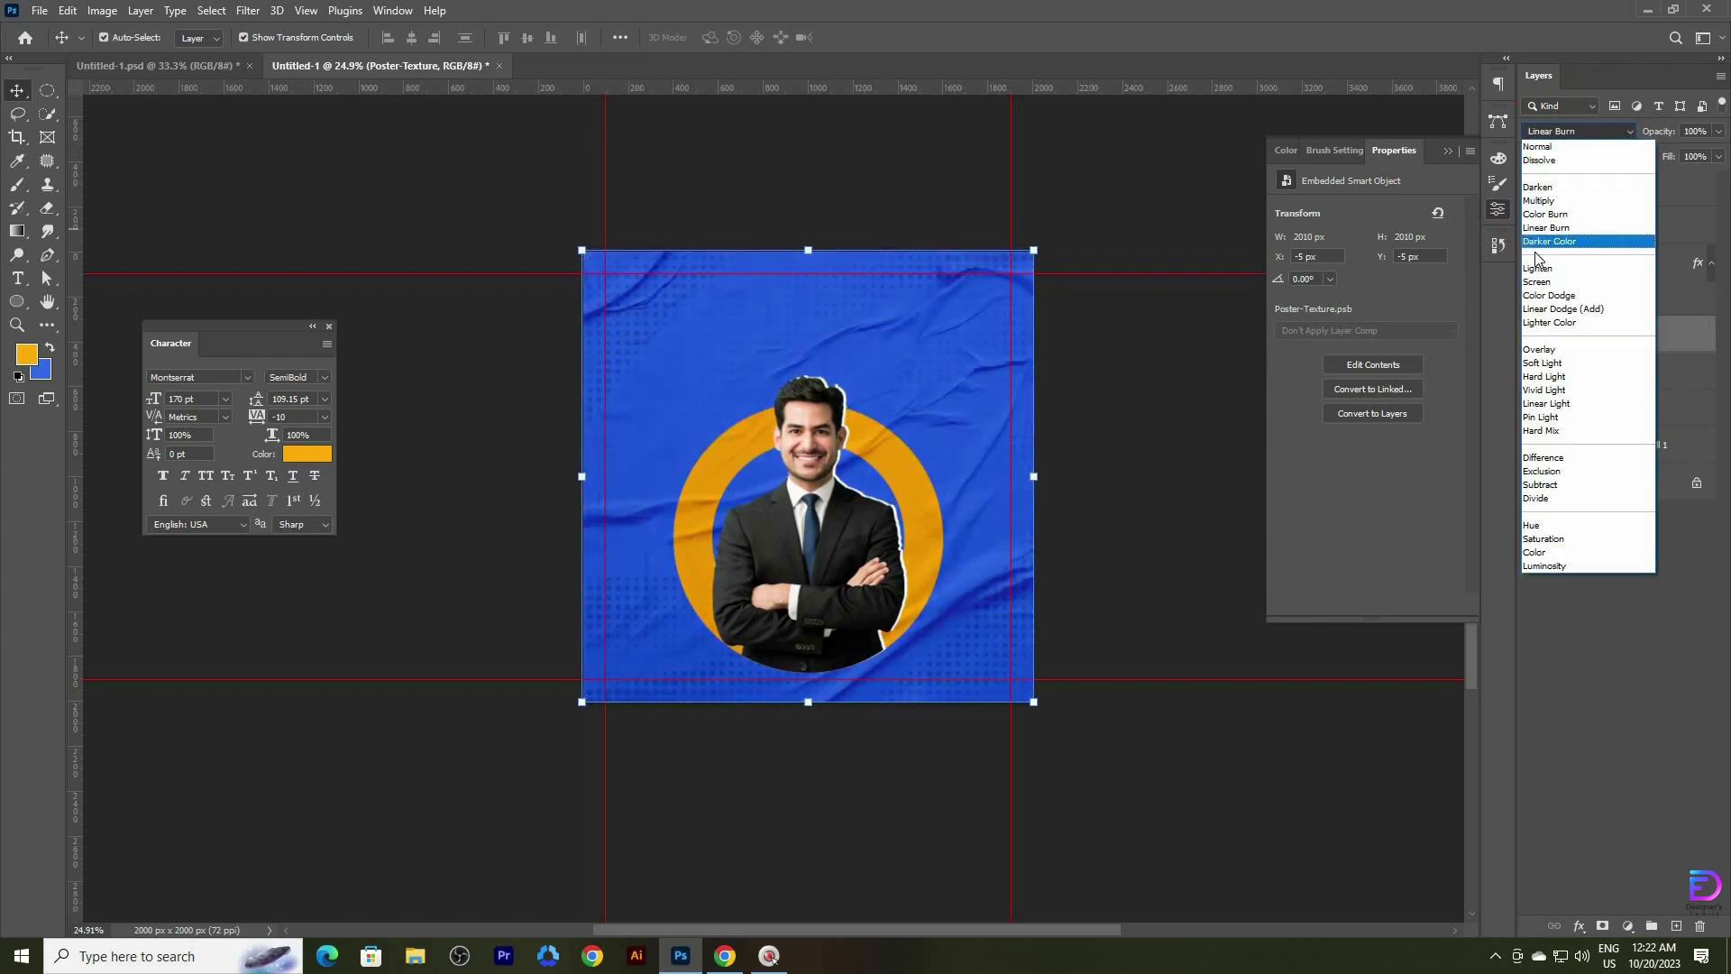
left_click(1533, 268)
key("Down")
key("Down")
key("Down")
key("Down")
key("Down")
key("Down")
key("Down")
key("Down")
key("Down")
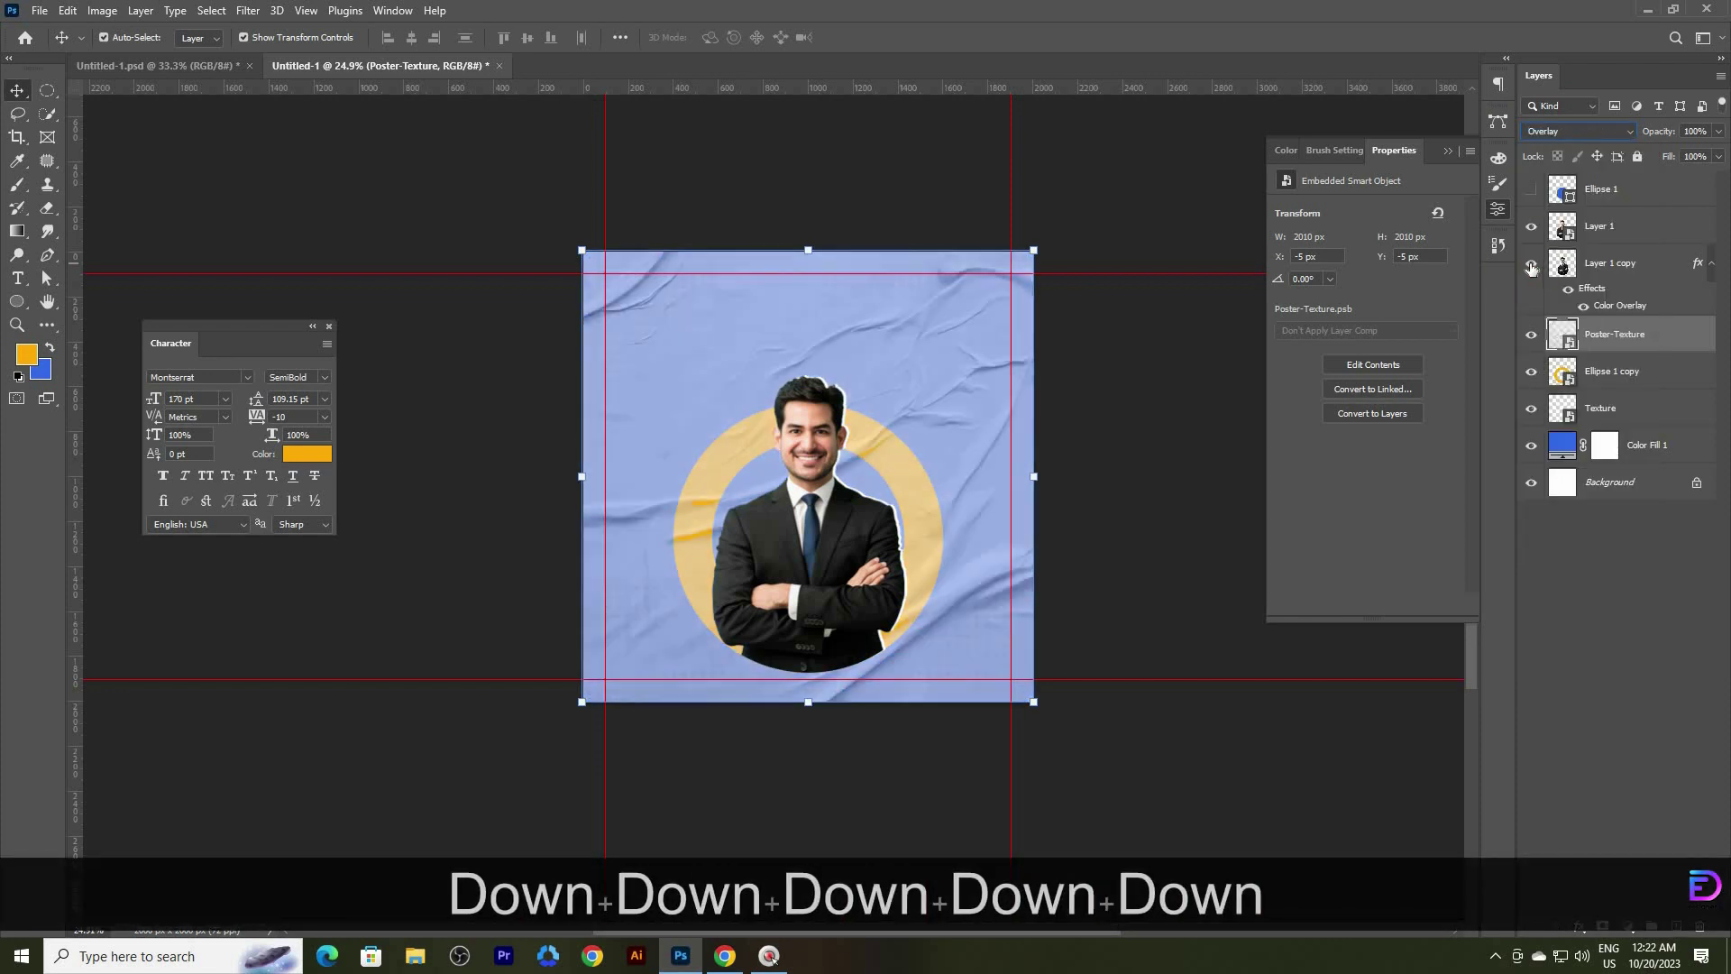
key("Down")
key("Down")
key("Down")
key("Down")
key("Down")
key("Down")
key("Down")
key("Down")
key("Down")
key("Down")
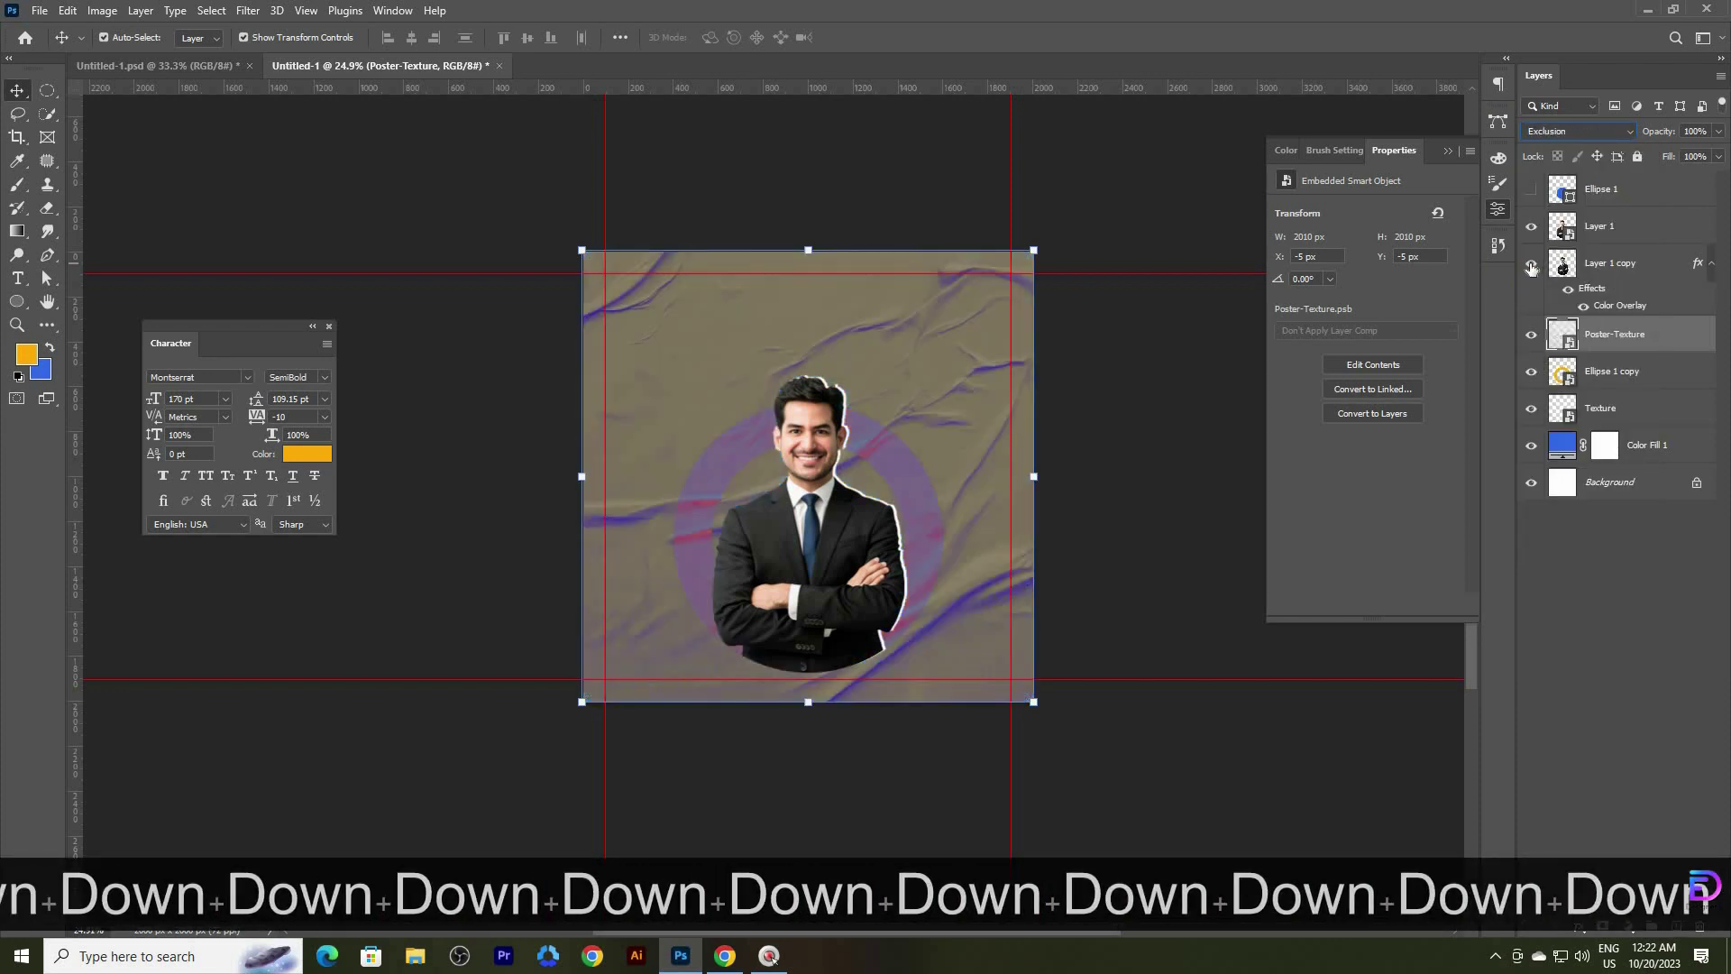
key("Up")
key("Up")
key("Up")
key("Up")
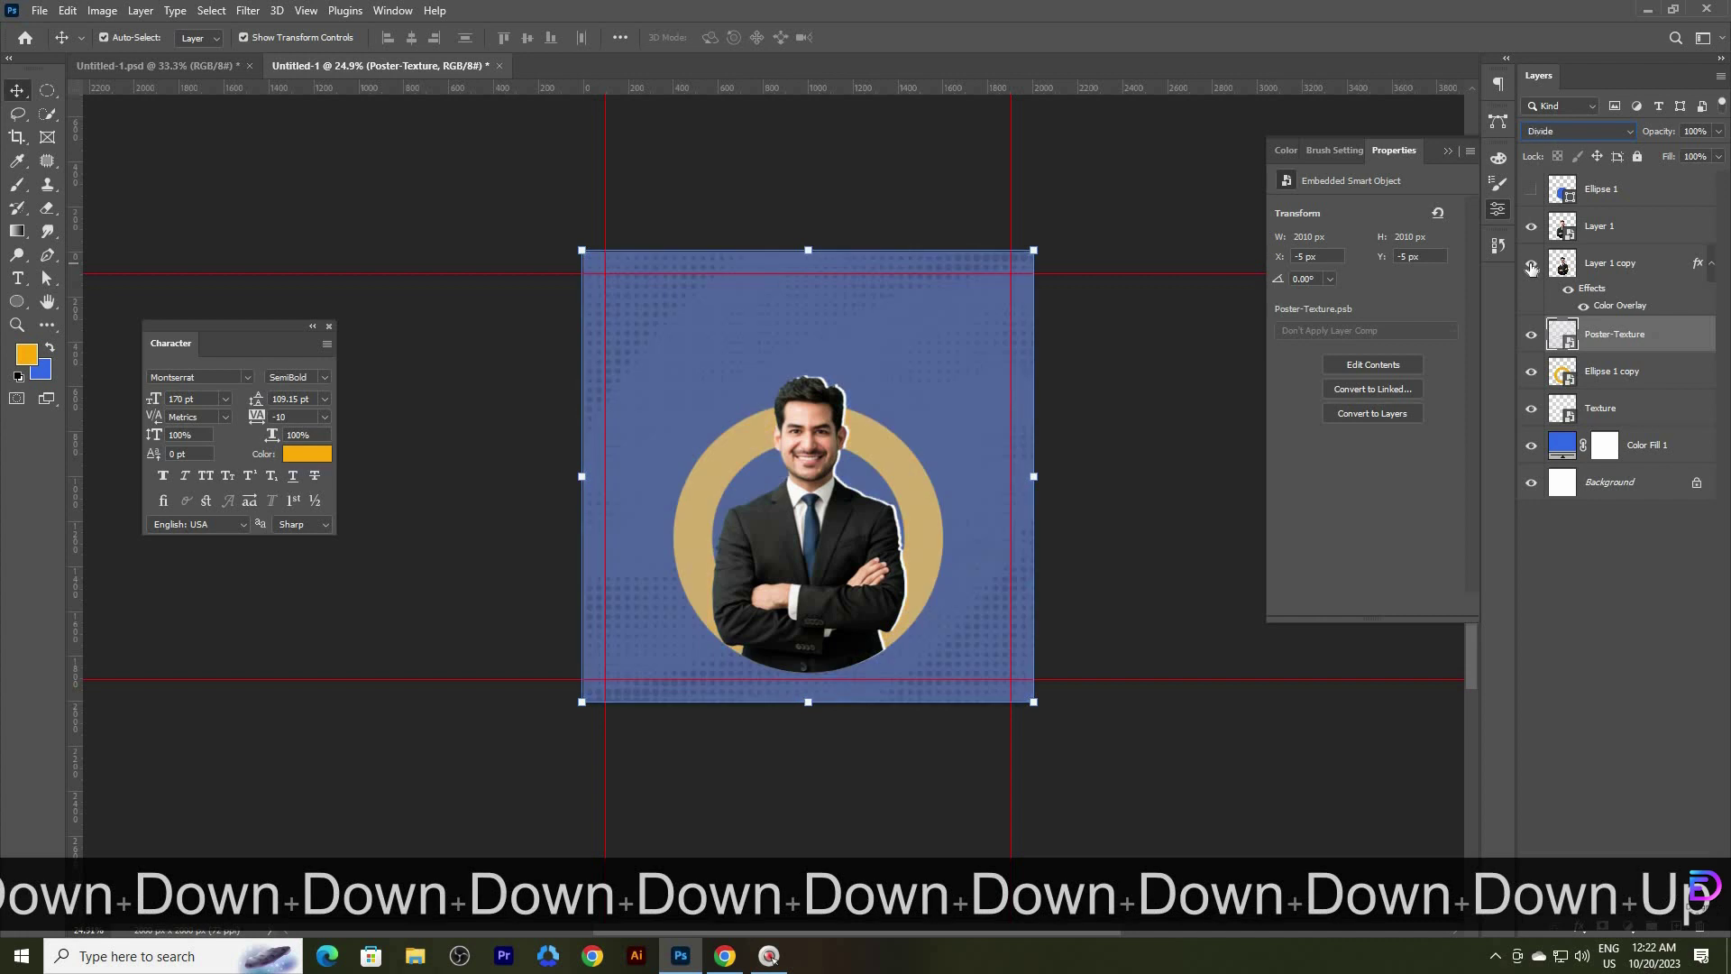
key("Up")
key("Up")
key("Up")
key("Up")
key("Up")
key("Up")
key("Up")
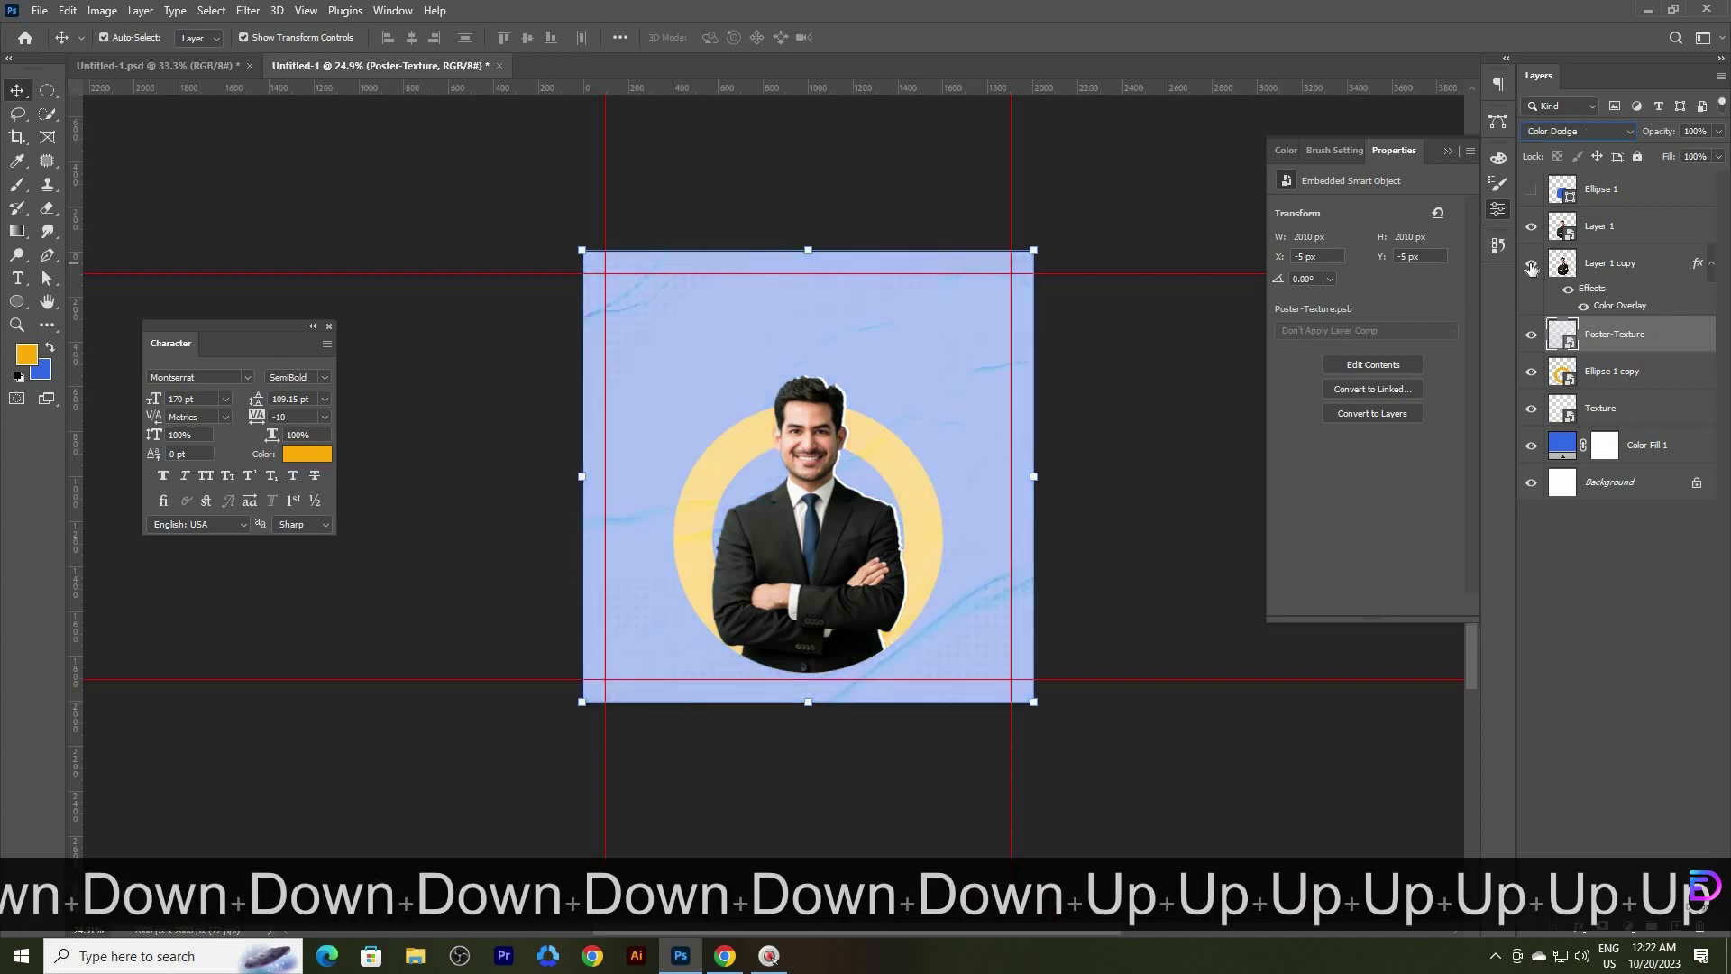
key("Up")
key("Up")
key("Up")
key("Up")
key("Up")
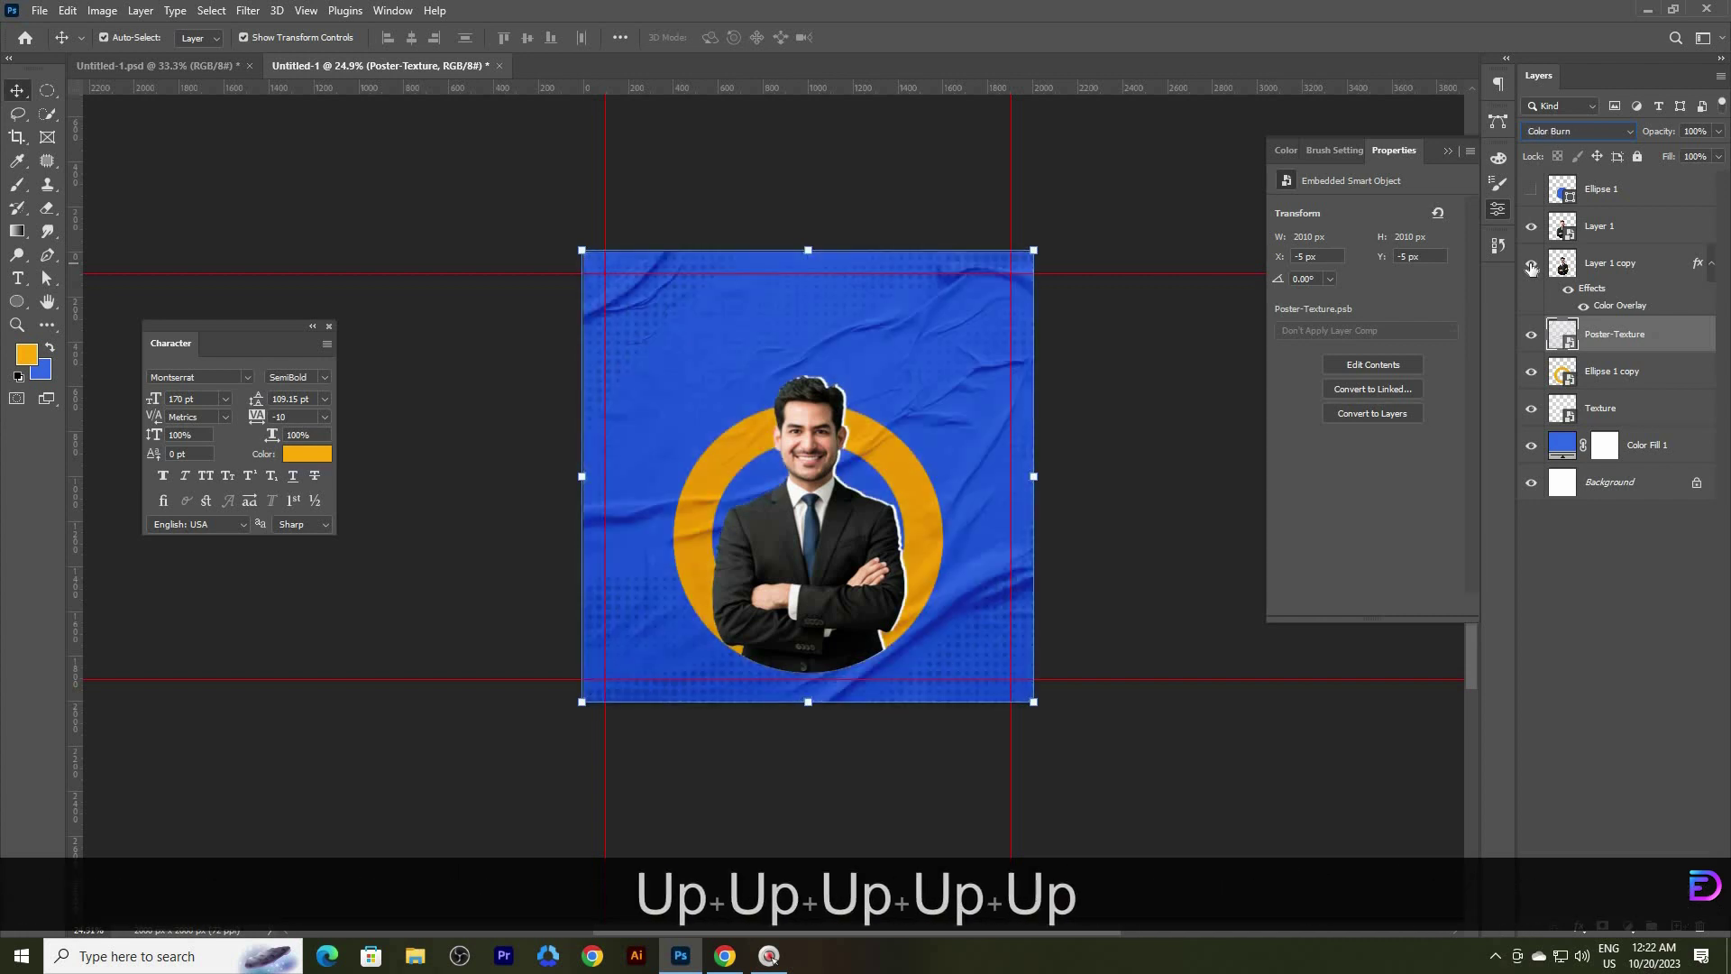
key("Down")
key("Return")
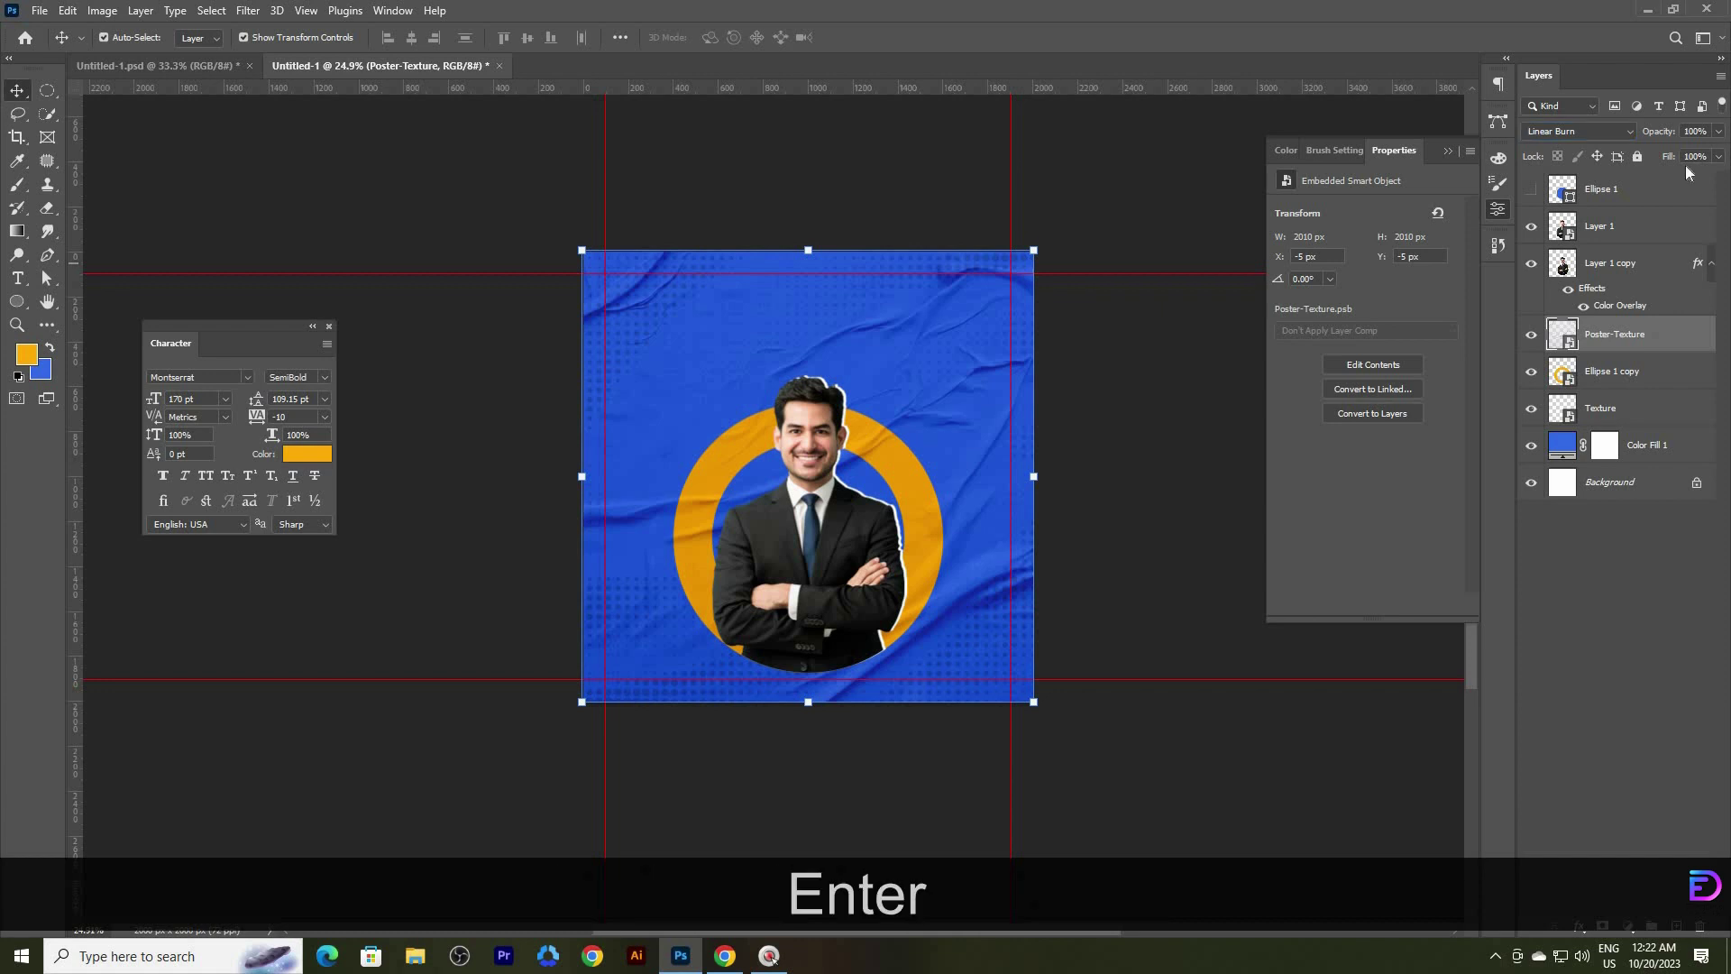
- Lower the Poster-Texture layer's opacity to 61%
left_click_drag(1668, 134, 1641, 139)
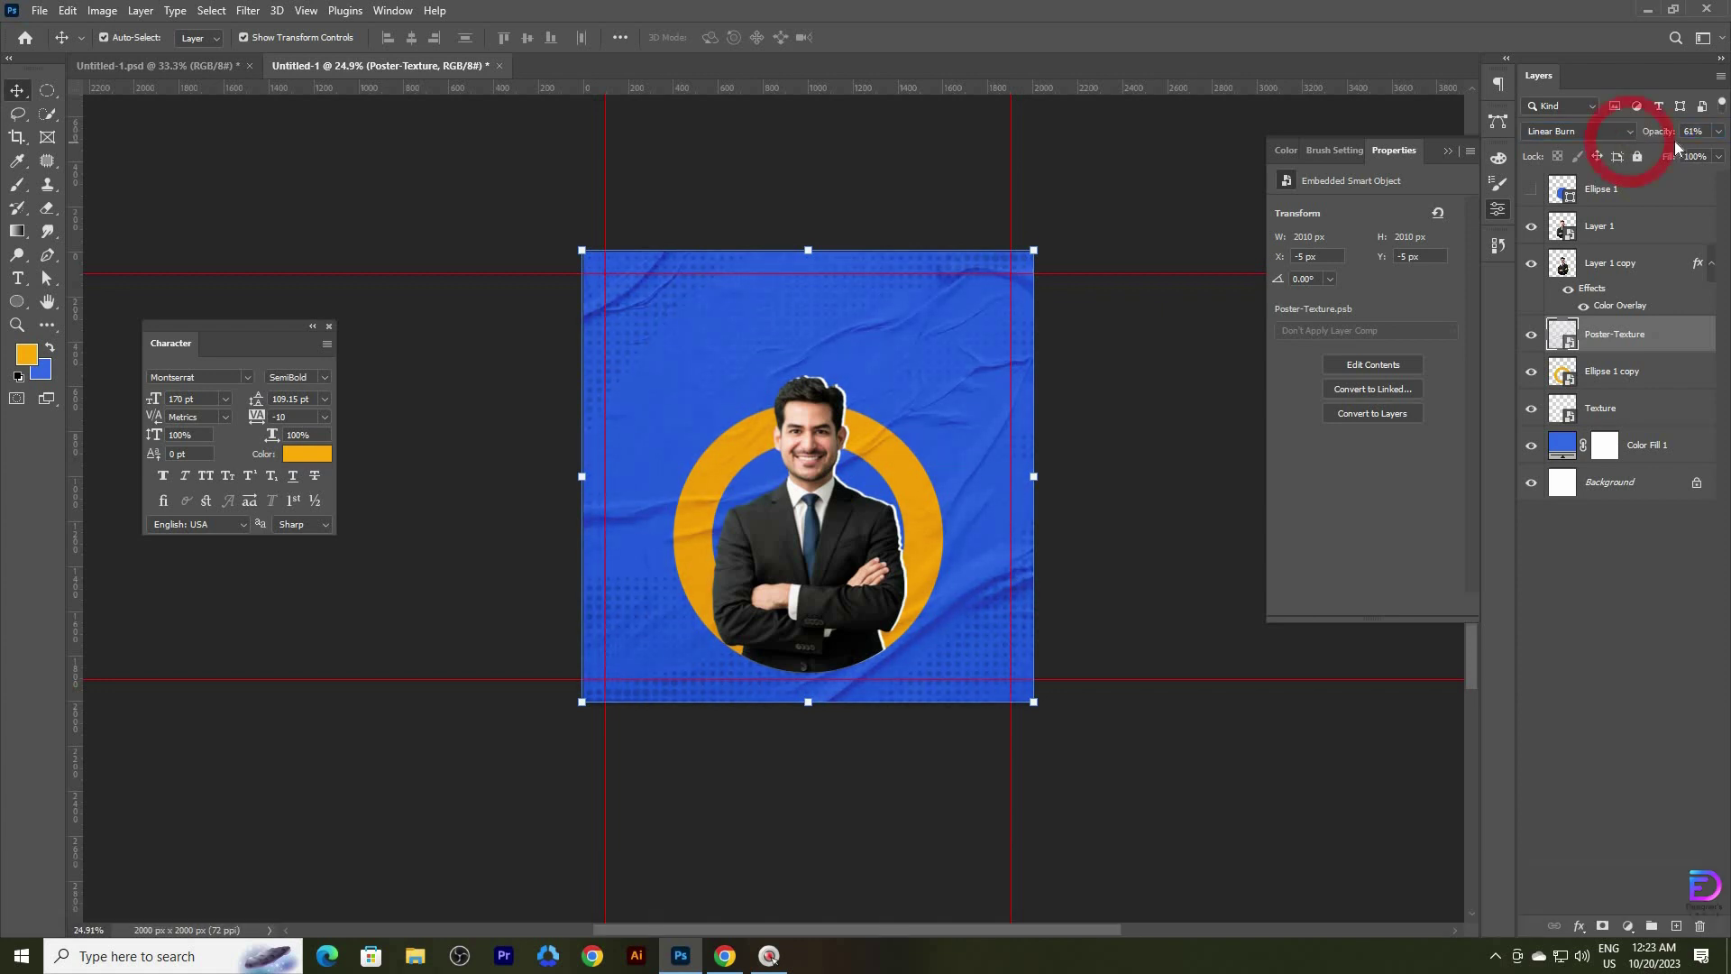
left_click(1546, 572)
left_click(1587, 335)
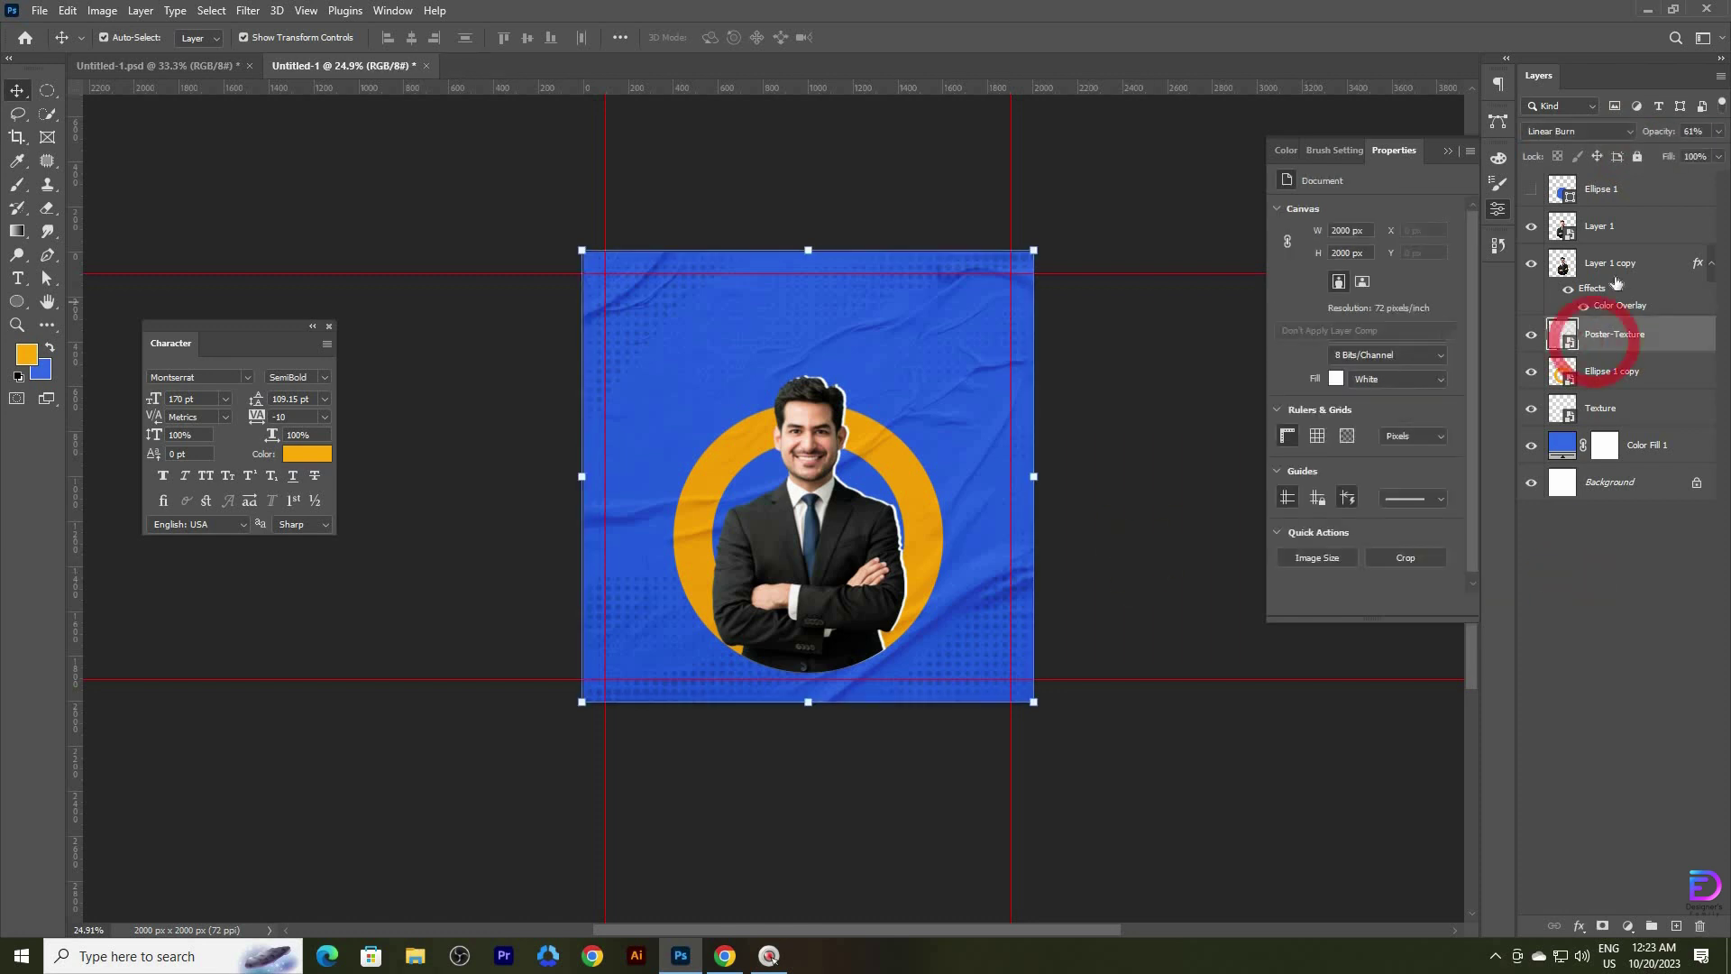
- Duplicate the orange ring above the portrait, scale the copy to about 872 × 872 px and place it half off the canvas's upper left edge
left_click(1636, 379)
left_click_drag(1638, 386, 1614, 227)
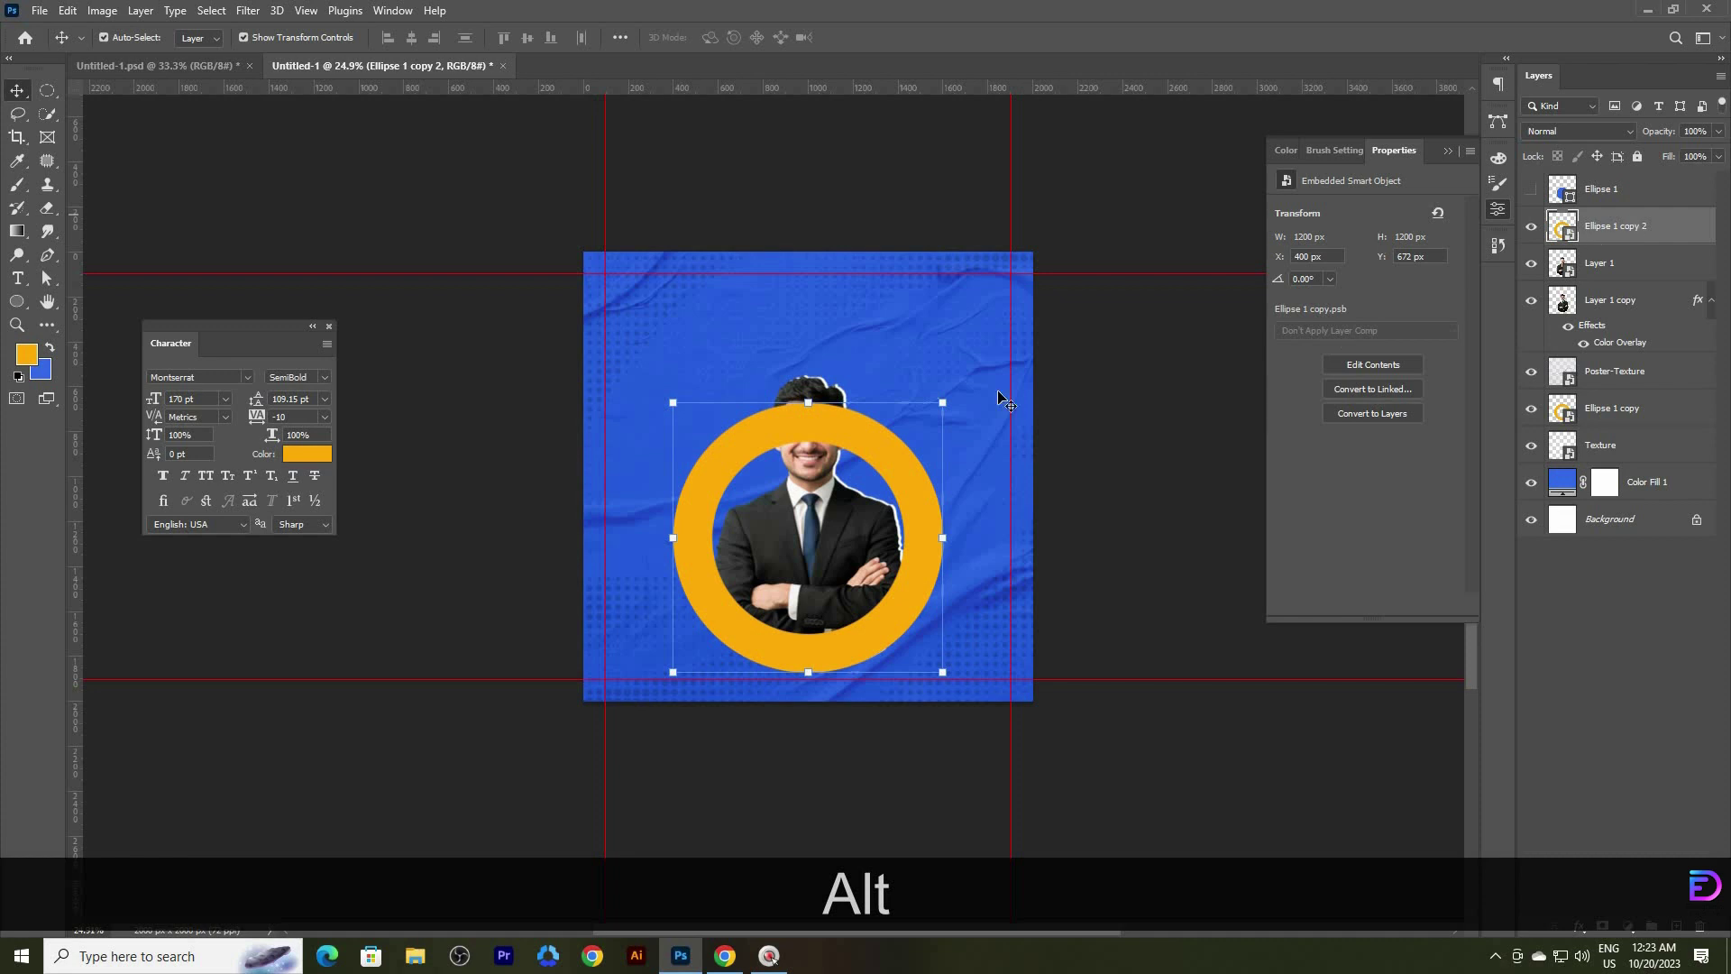
left_click_drag(792, 397, 819, 480)
left_click_drag(859, 573, 633, 387)
- Add a 10 px outside stroke in orange ffab09 to the Ellipse 1 copy 2 ring layer
left_click(1643, 236)
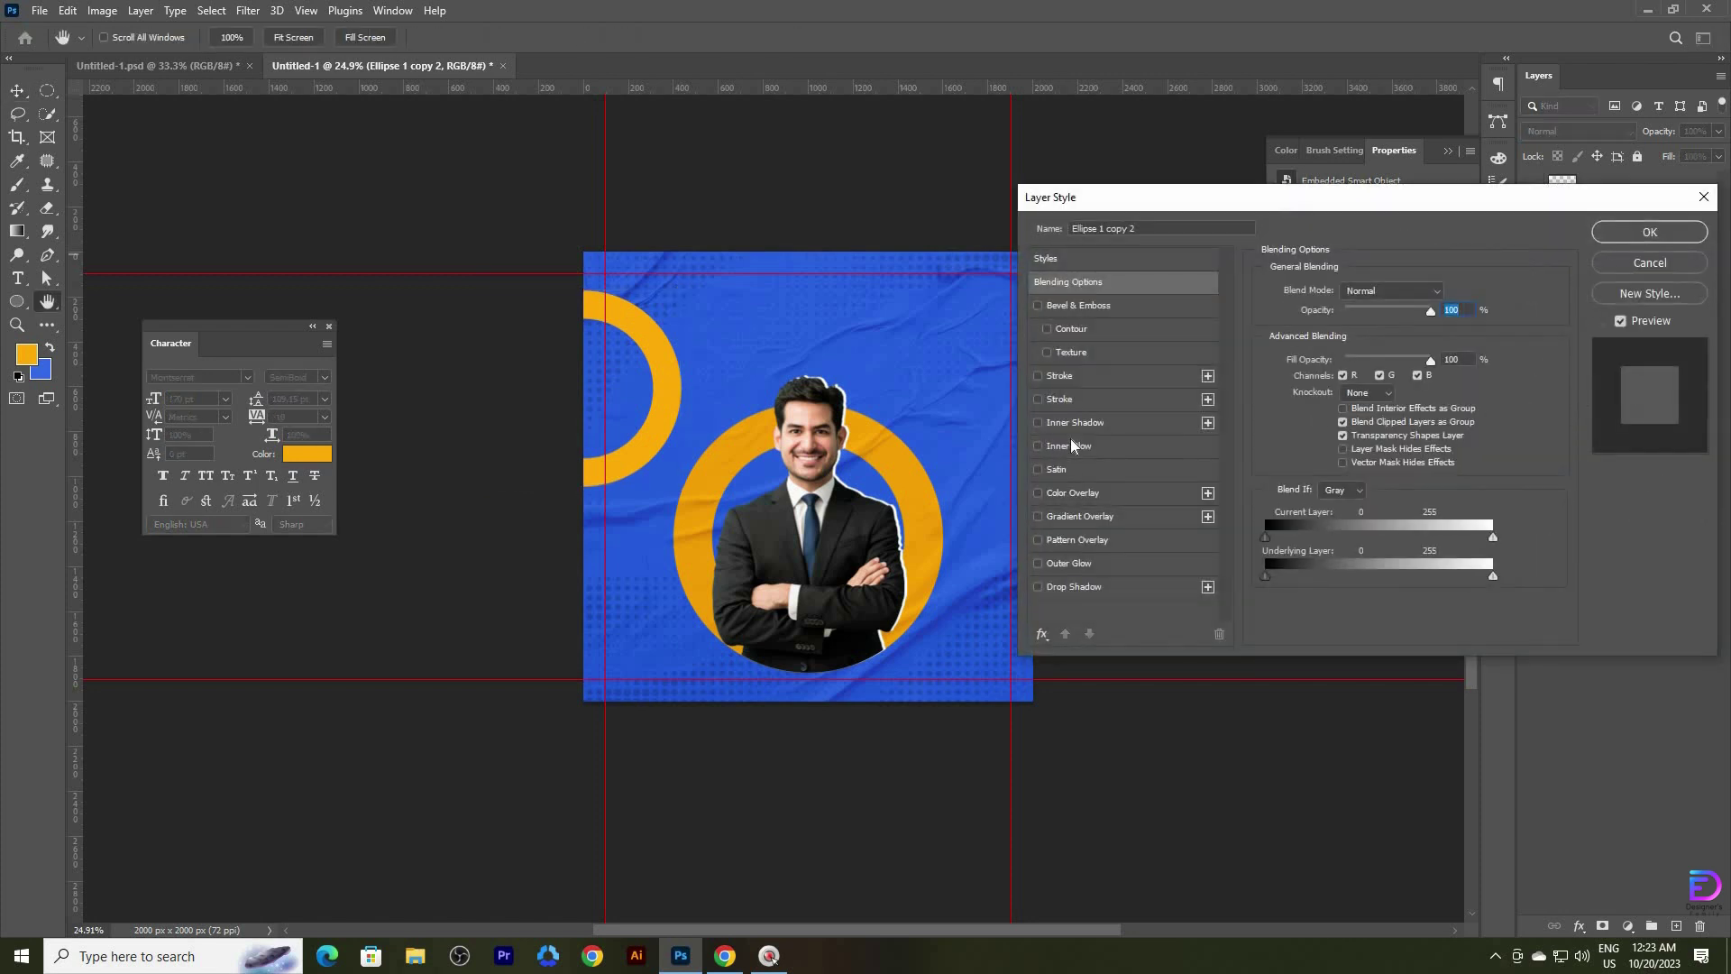
left_click(1072, 400)
left_click(1304, 420)
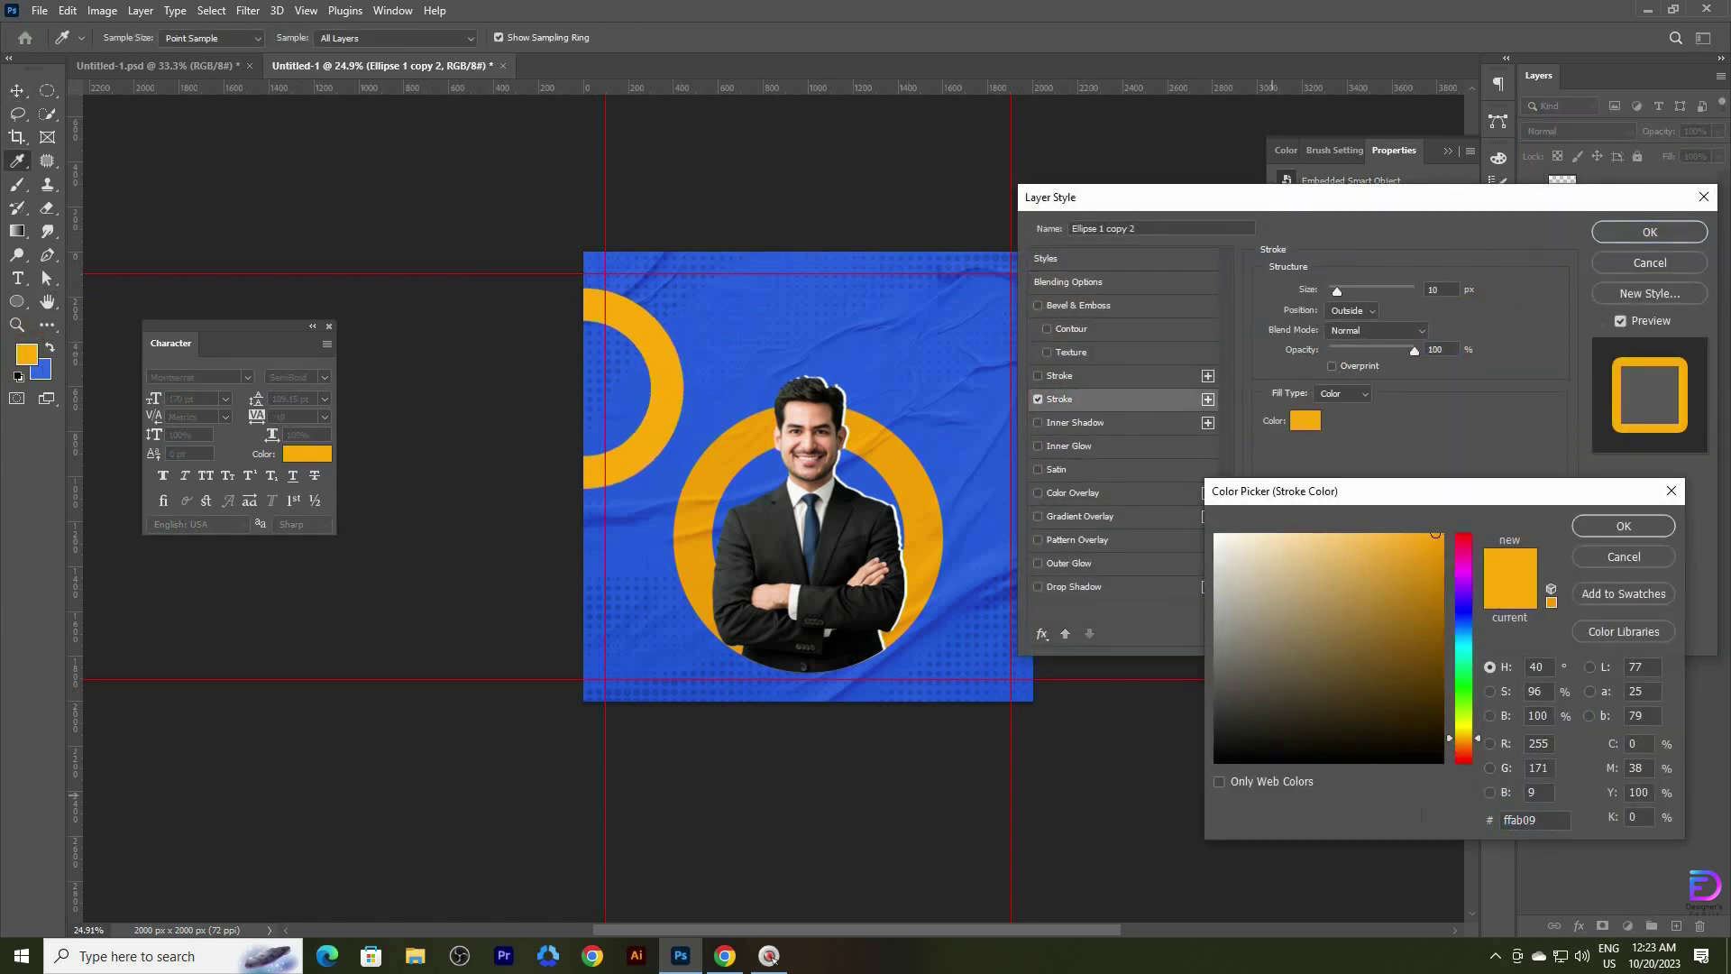
key("Return")
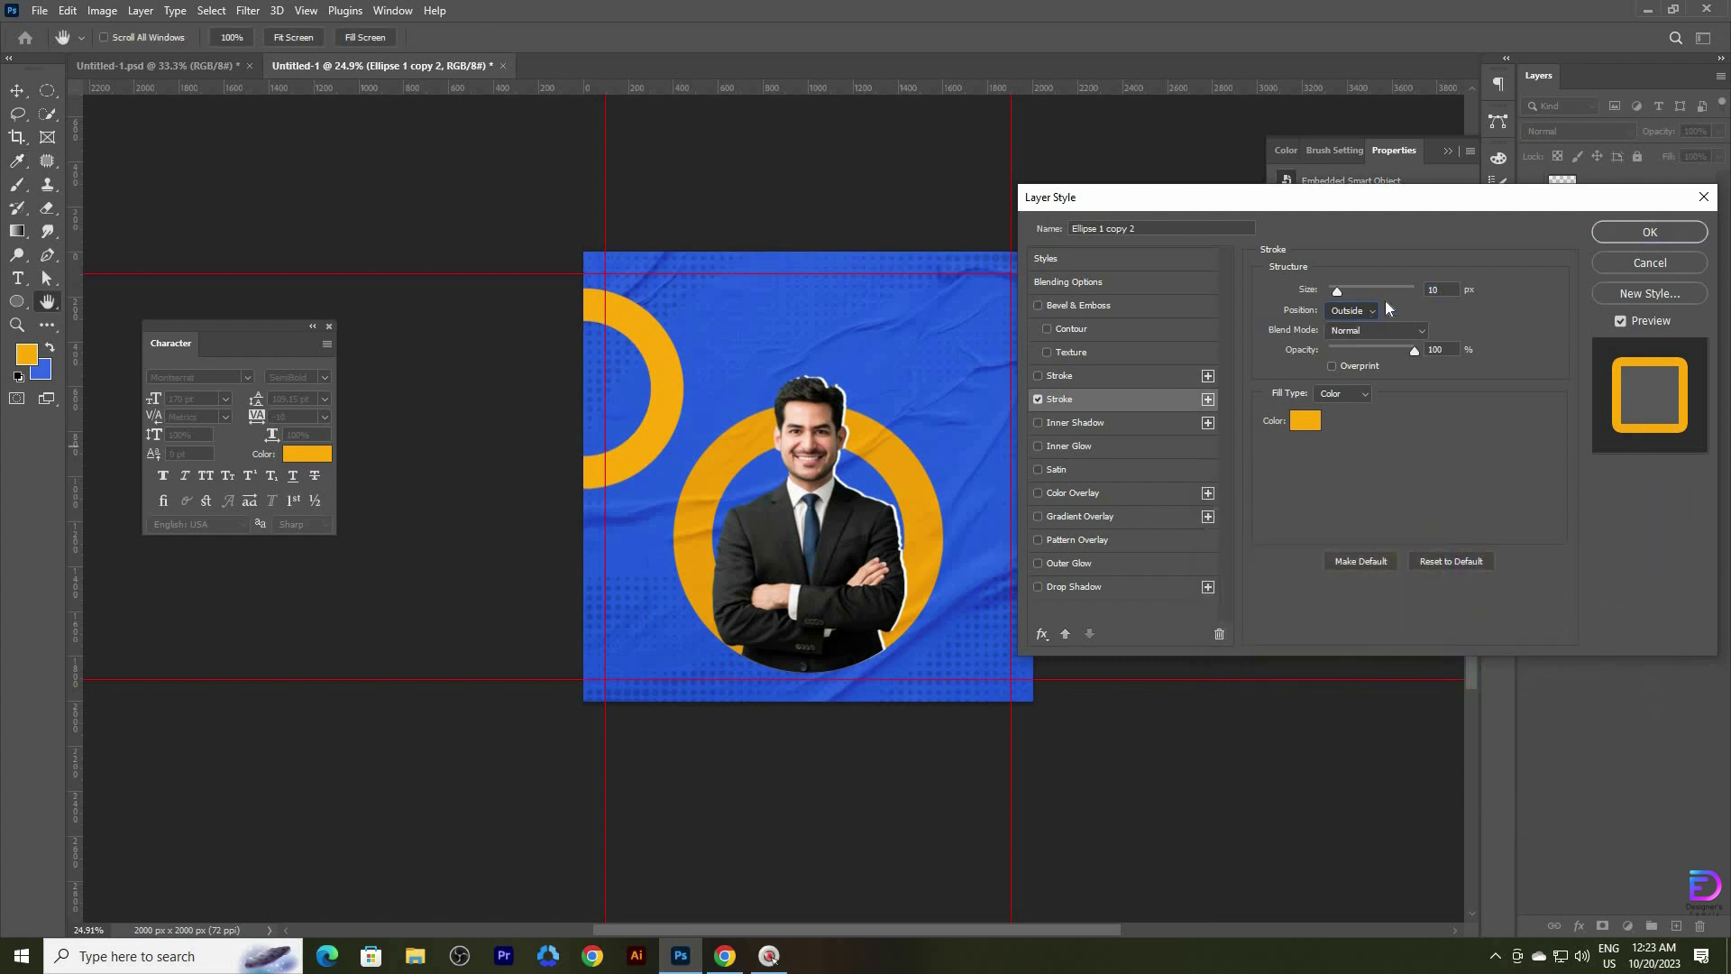
left_click(1613, 233)
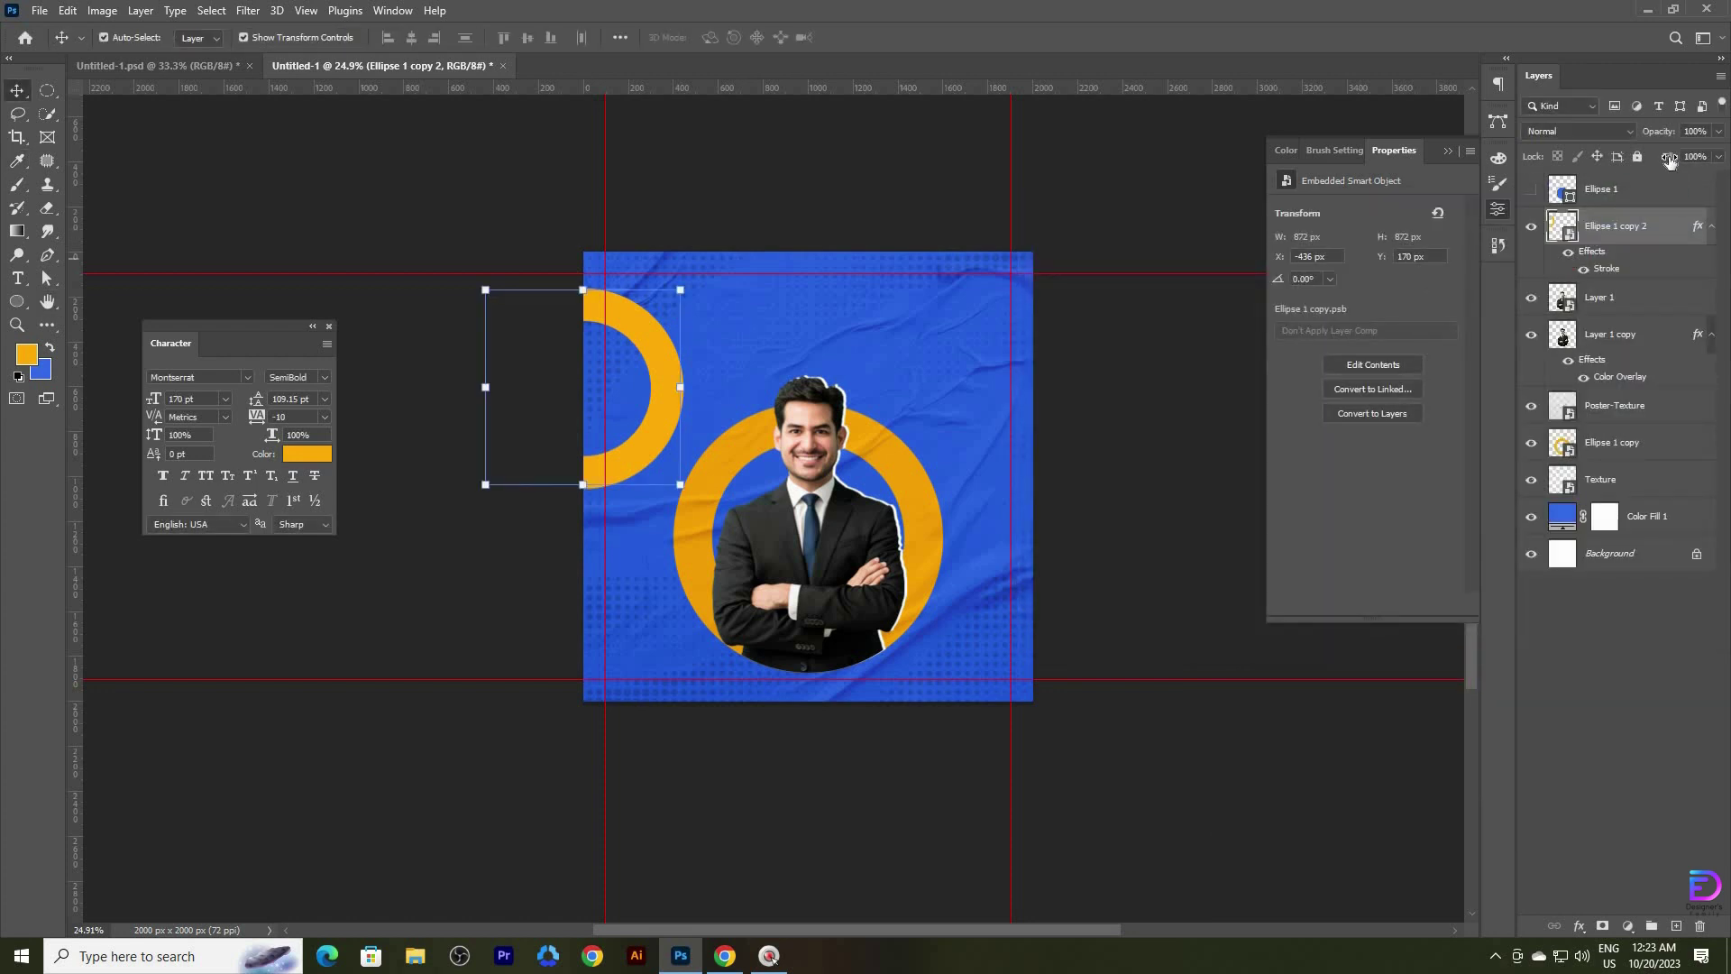
- Set the Ellipse 1 copy 2 ring's fill to 0% and scale the outlined ring to about 744 × 744 px
key("Return")
left_click_drag(683, 386, 636, 396)
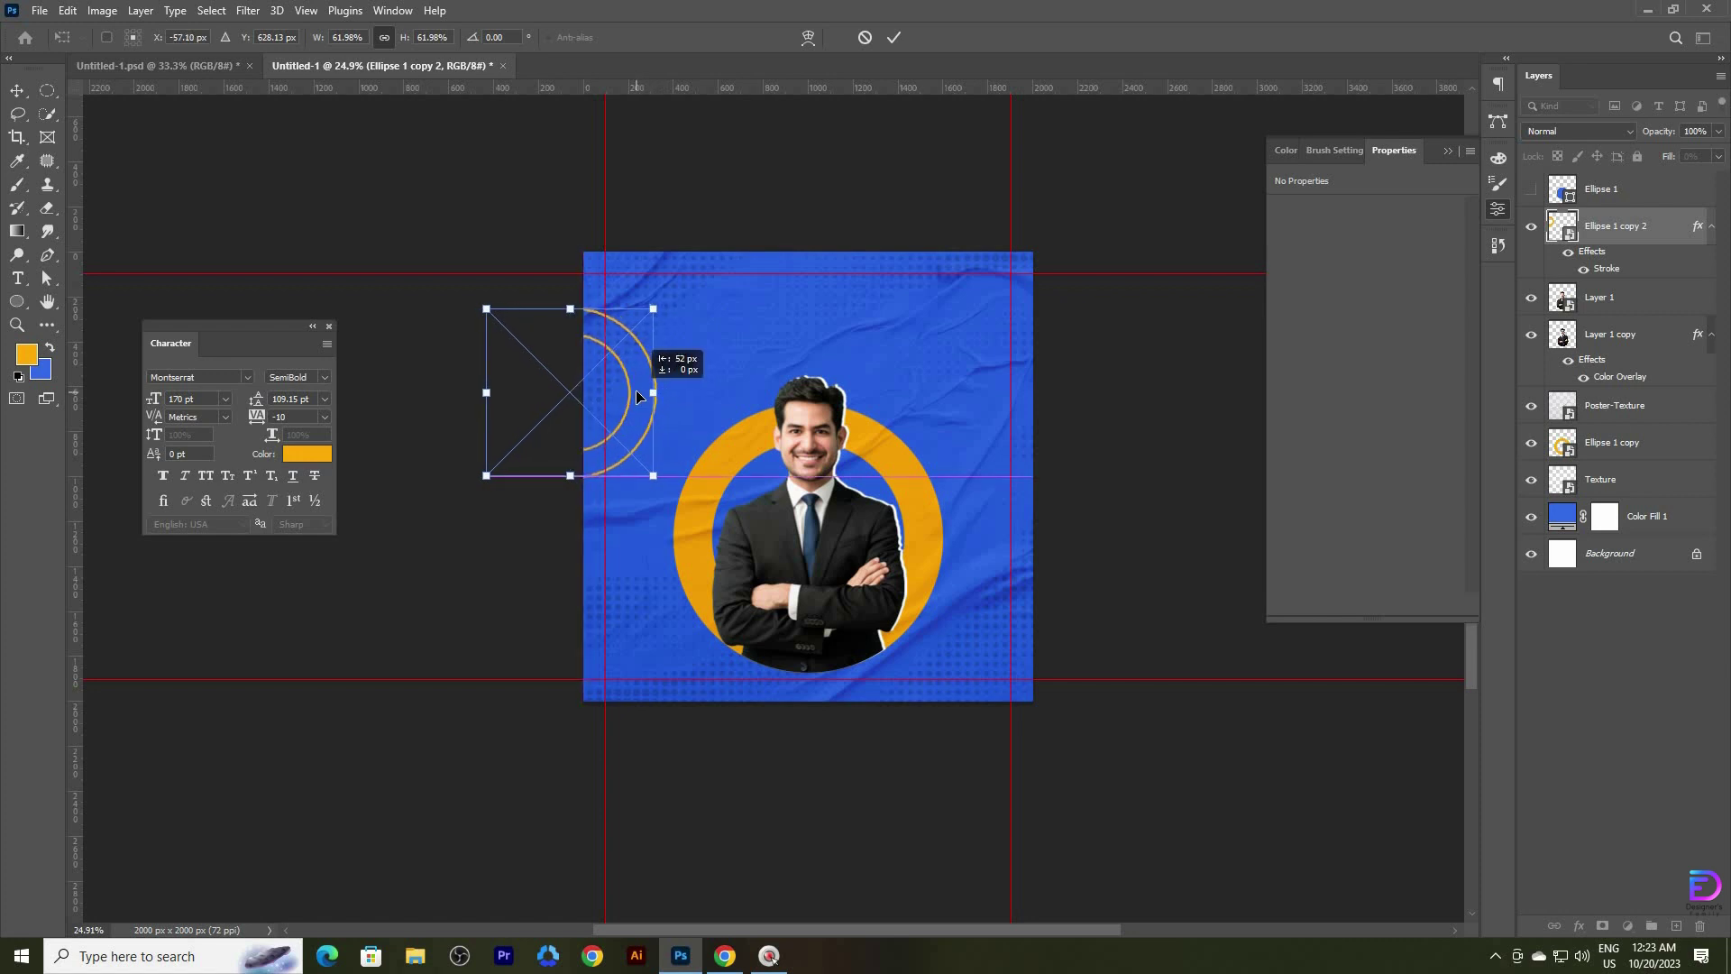
left_click(898, 38)
- Duplicate the outlined ring, scale the copy to about 40% and place it half off the canvas's lower right edge
left_click_drag(1636, 240, 1618, 281)
key("ctrl+alt+t")
left_click_drag(621, 471, 1073, 654)
left_click_drag(1034, 491, 1039, 552)
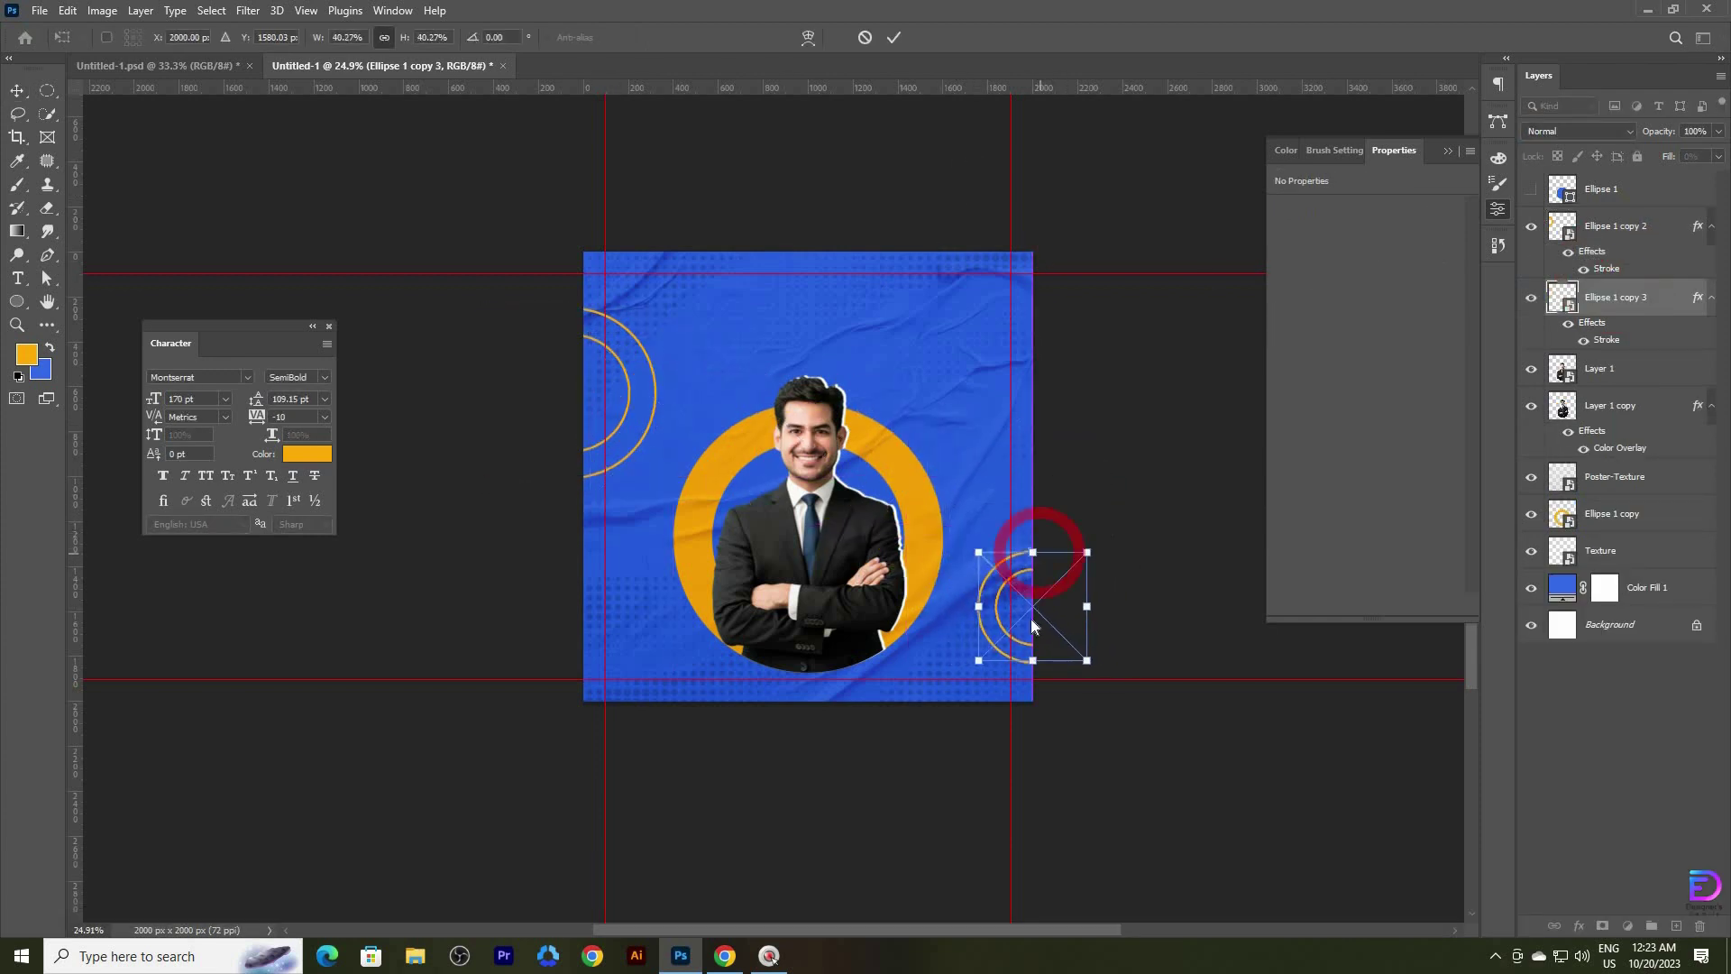
left_click_drag(1032, 625, 1025, 626)
left_click_drag(1025, 549, 1041, 590)
left_click(1619, 736)
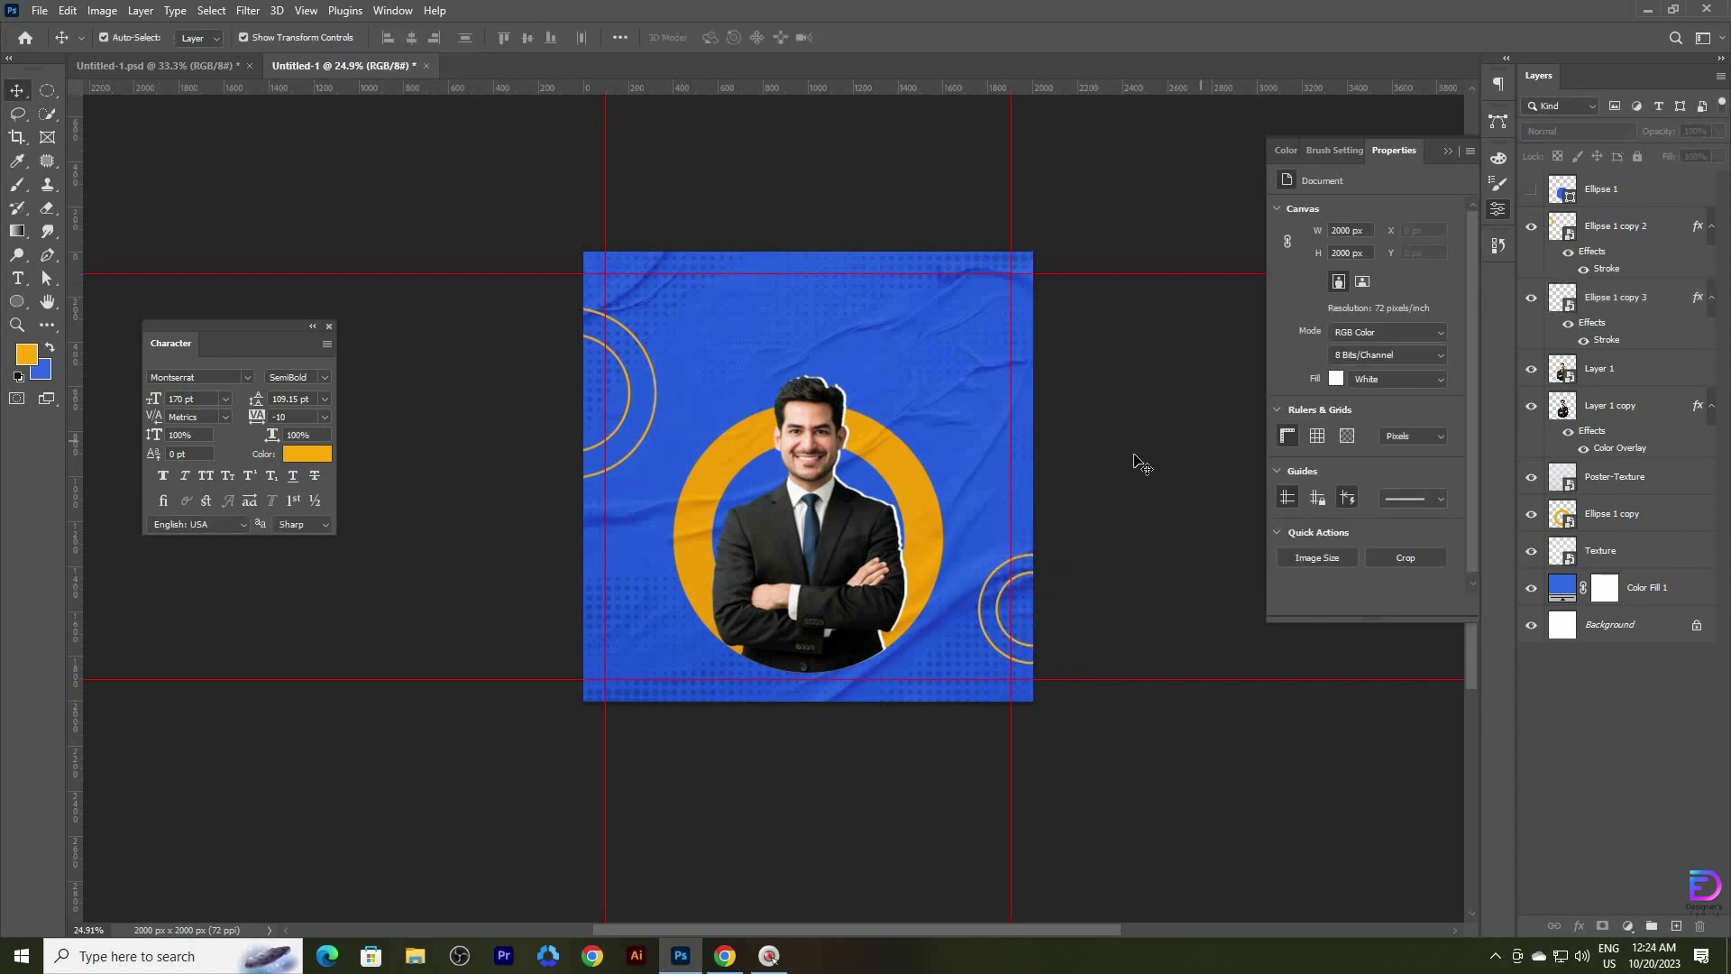
- Group the portrait layers Layer 1 and Layer 1 copy
mouse_move(790, 636)
left_mouse_down()
mouse_move(846, 607)
mouse_move(784, 649)
left_mouse_up()
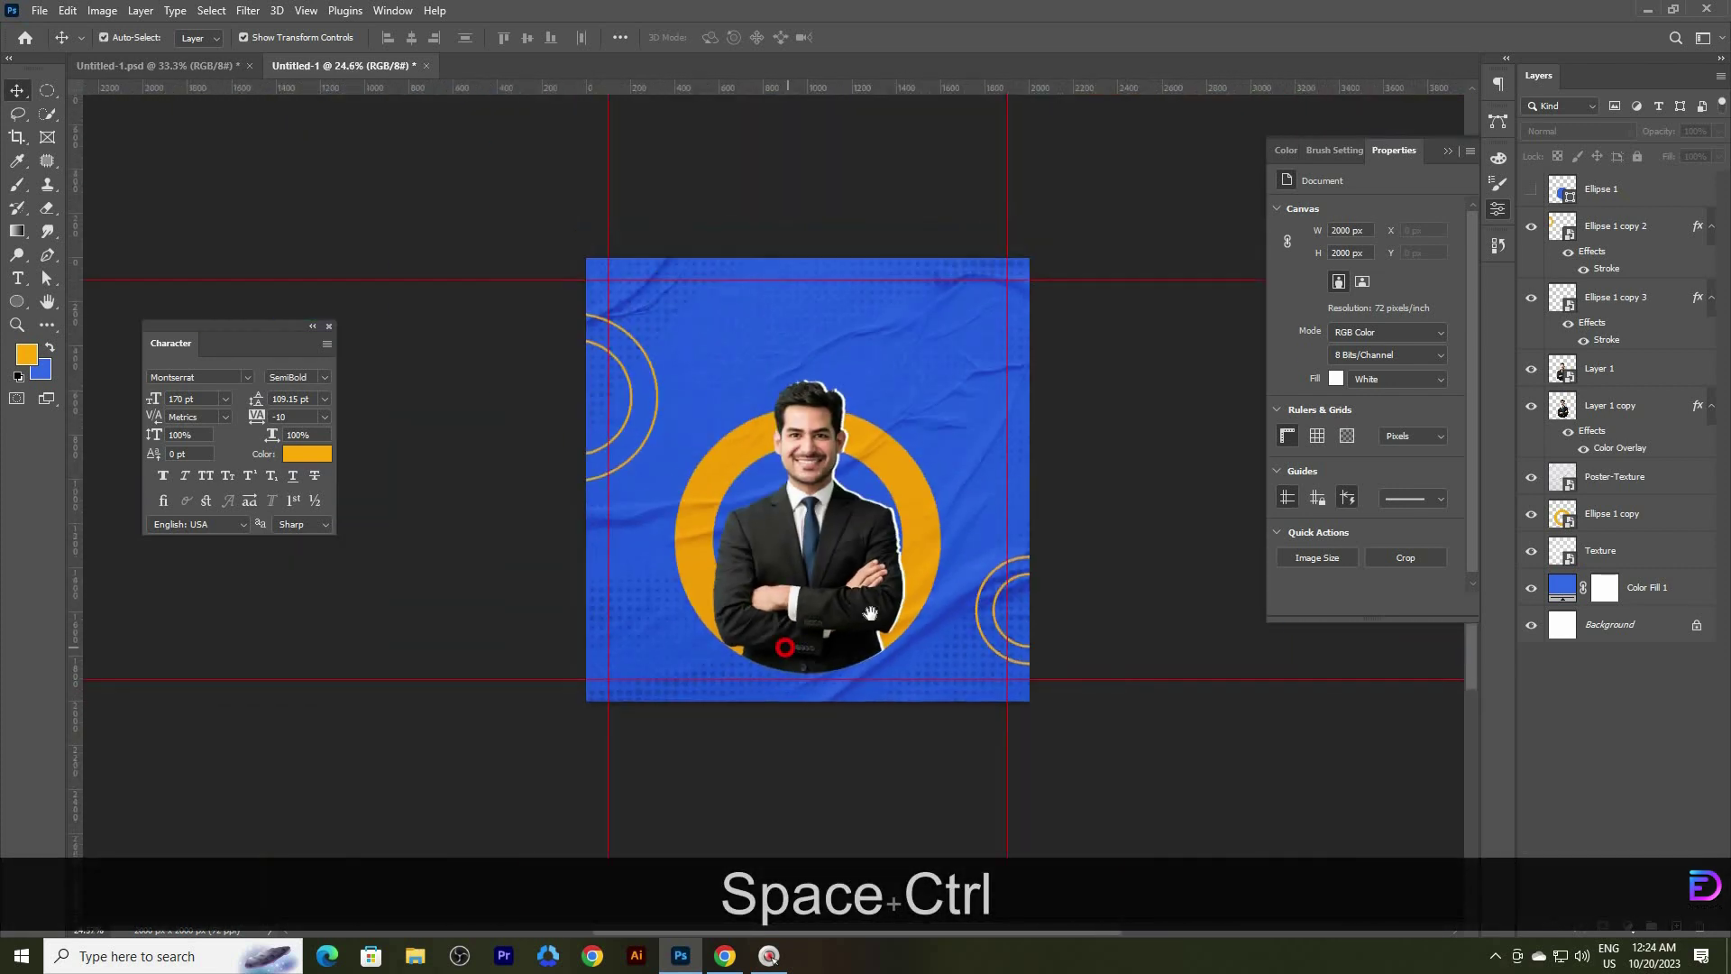
left_click_drag(871, 584, 863, 648)
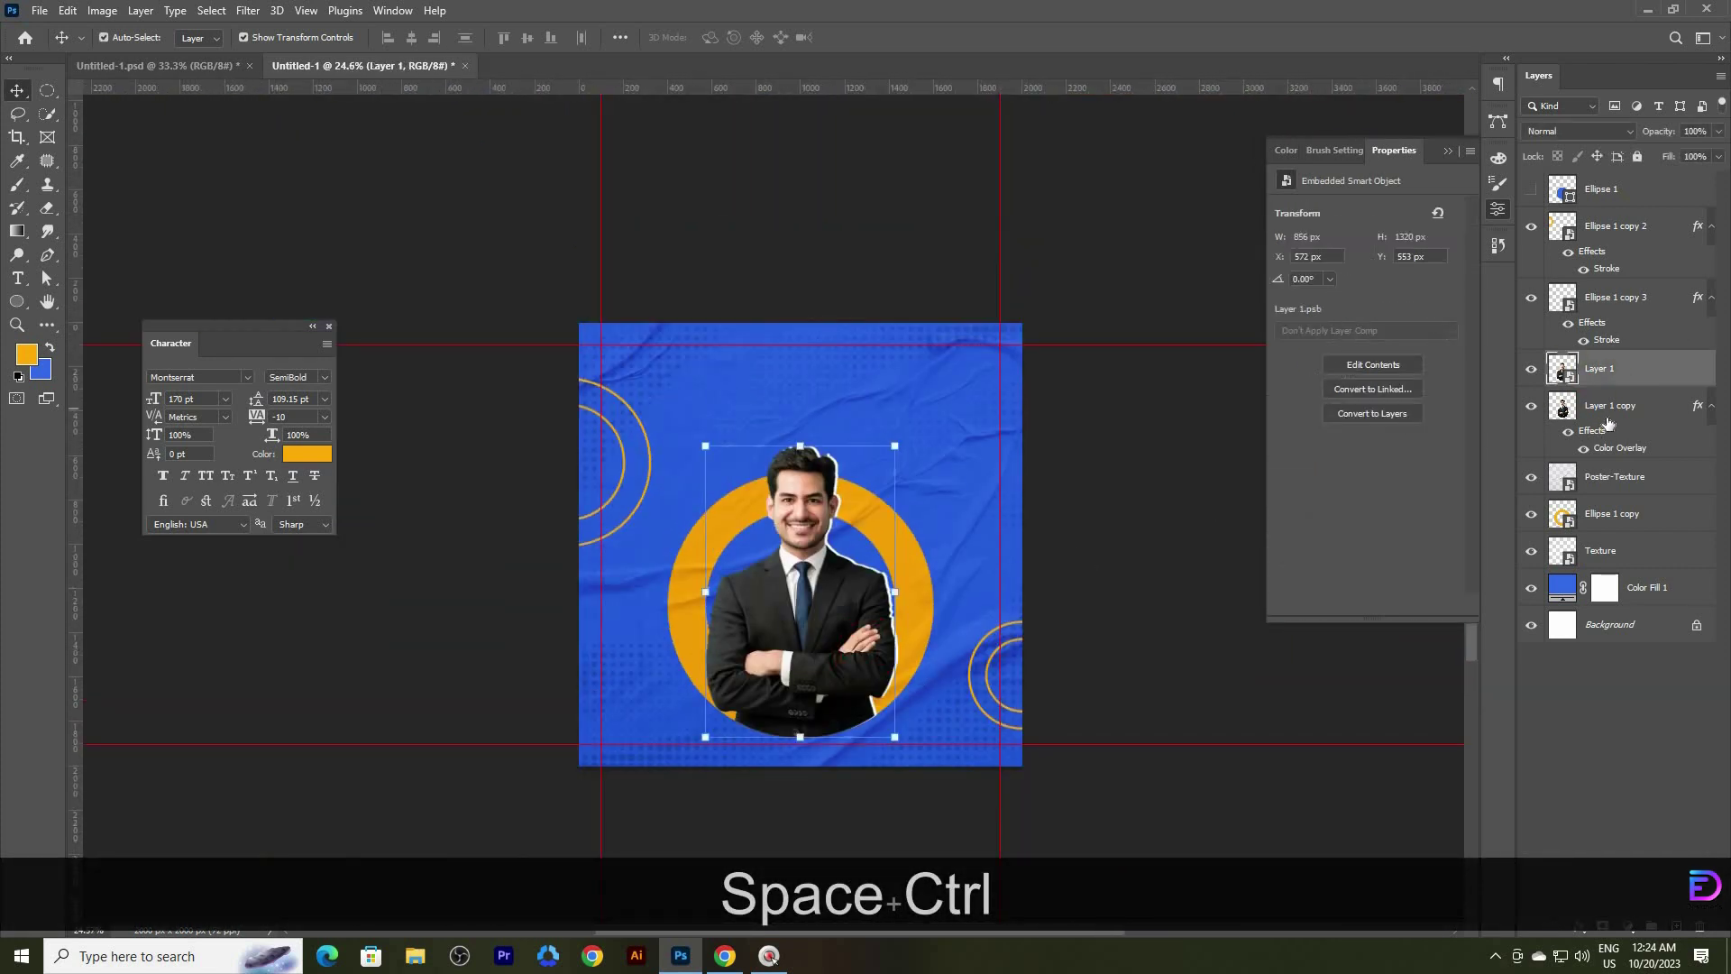
left_click(1610, 417, "ctrl")
key("ctrl+g")
- Nudge the portrait group and the large orange ring behind it slightly down together
left_click(1596, 427, "ctrl")
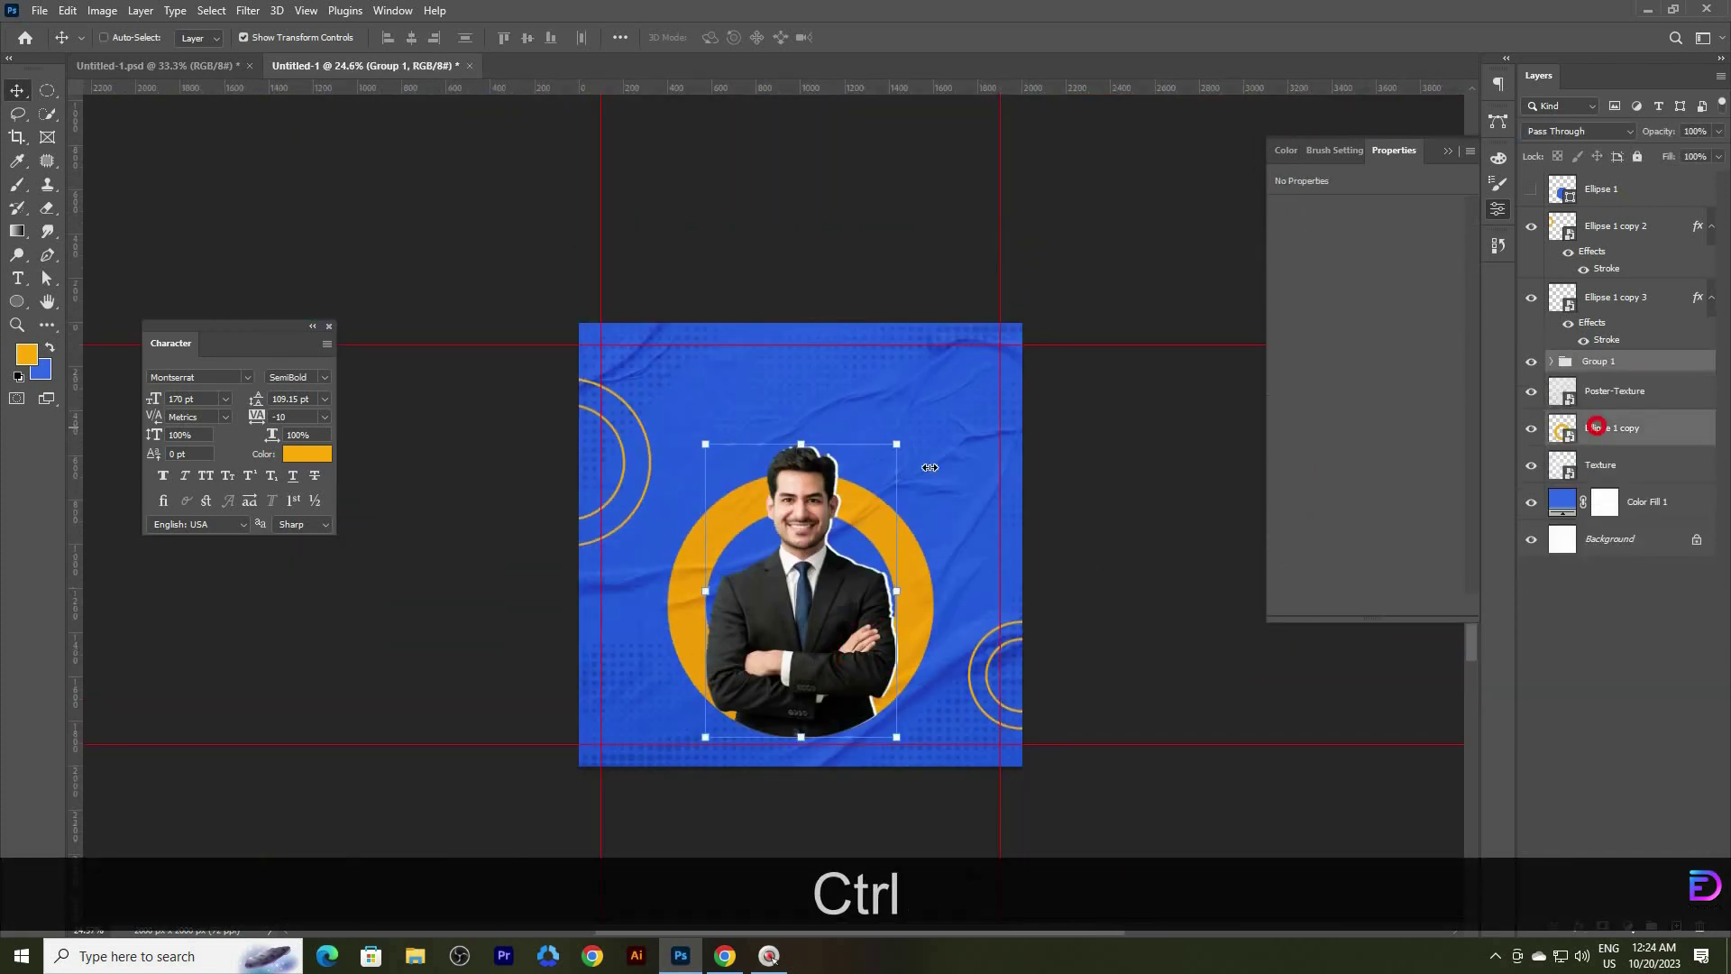
mouse_move(798, 566)
left_mouse_down()
mouse_move(797, 582)
mouse_move(798, 565)
left_mouse_up()
key("Down")
key("Down")
key("Down")
key("Down")
key("Down")
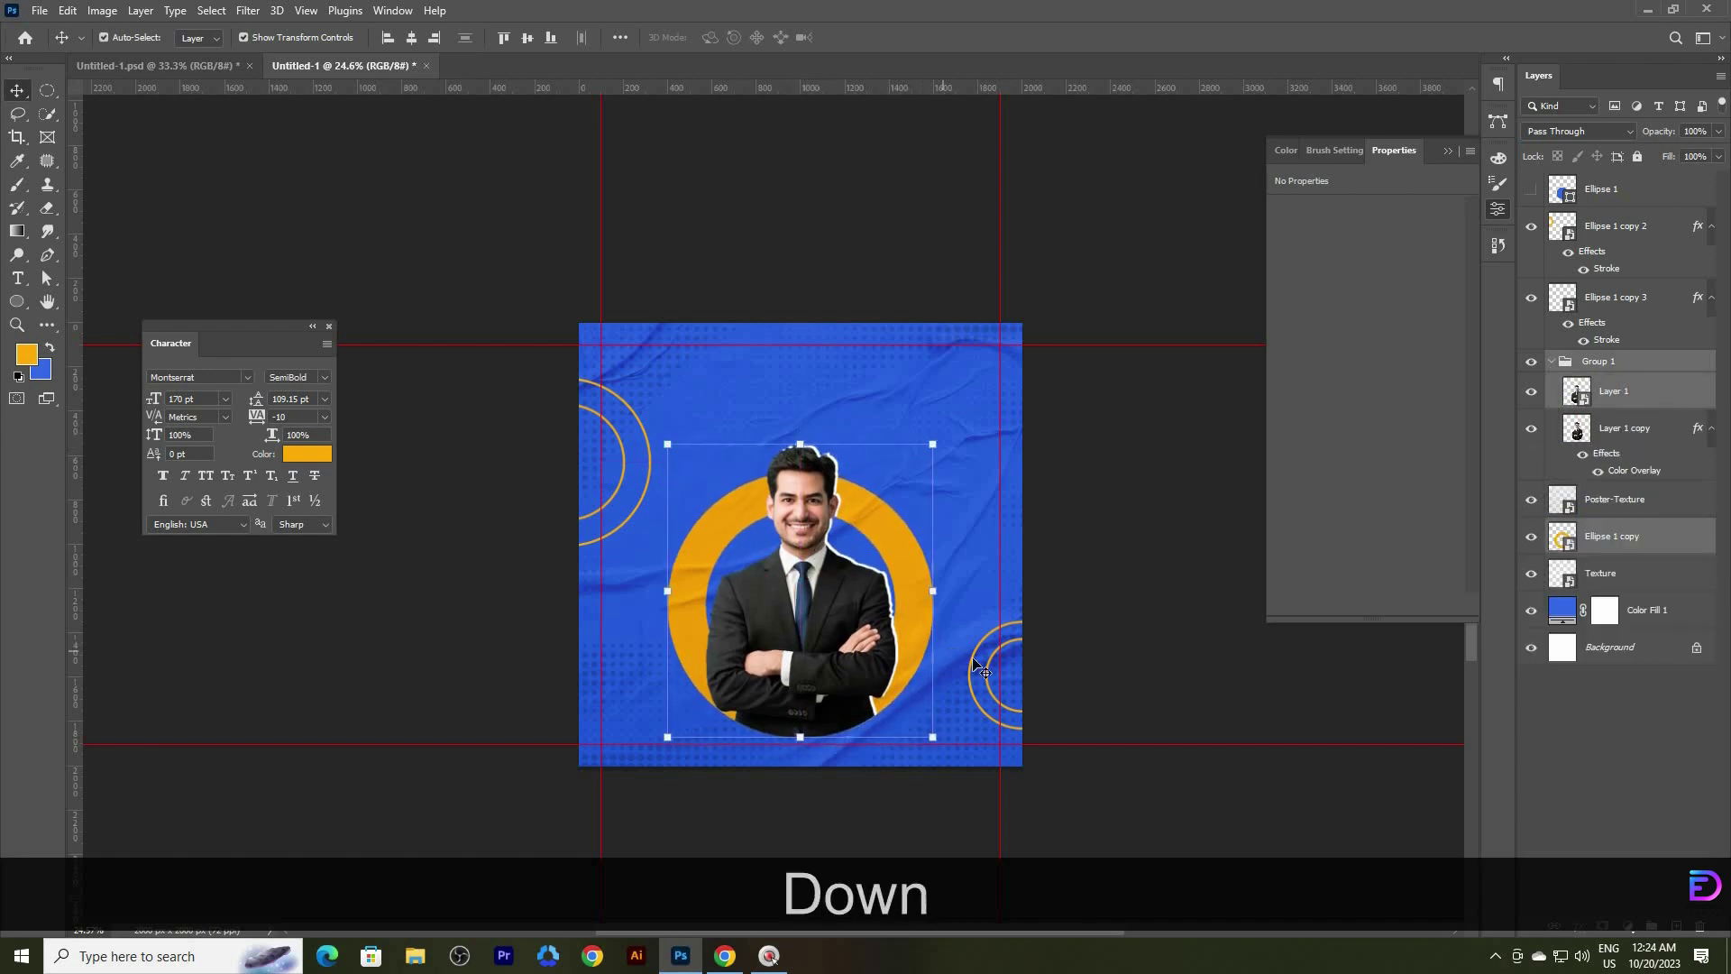
- Add the headline GREAT IDEAS TO above the portrait in white ffffff, Montserrat SemiBold, 170 pt
left_click(1627, 236)
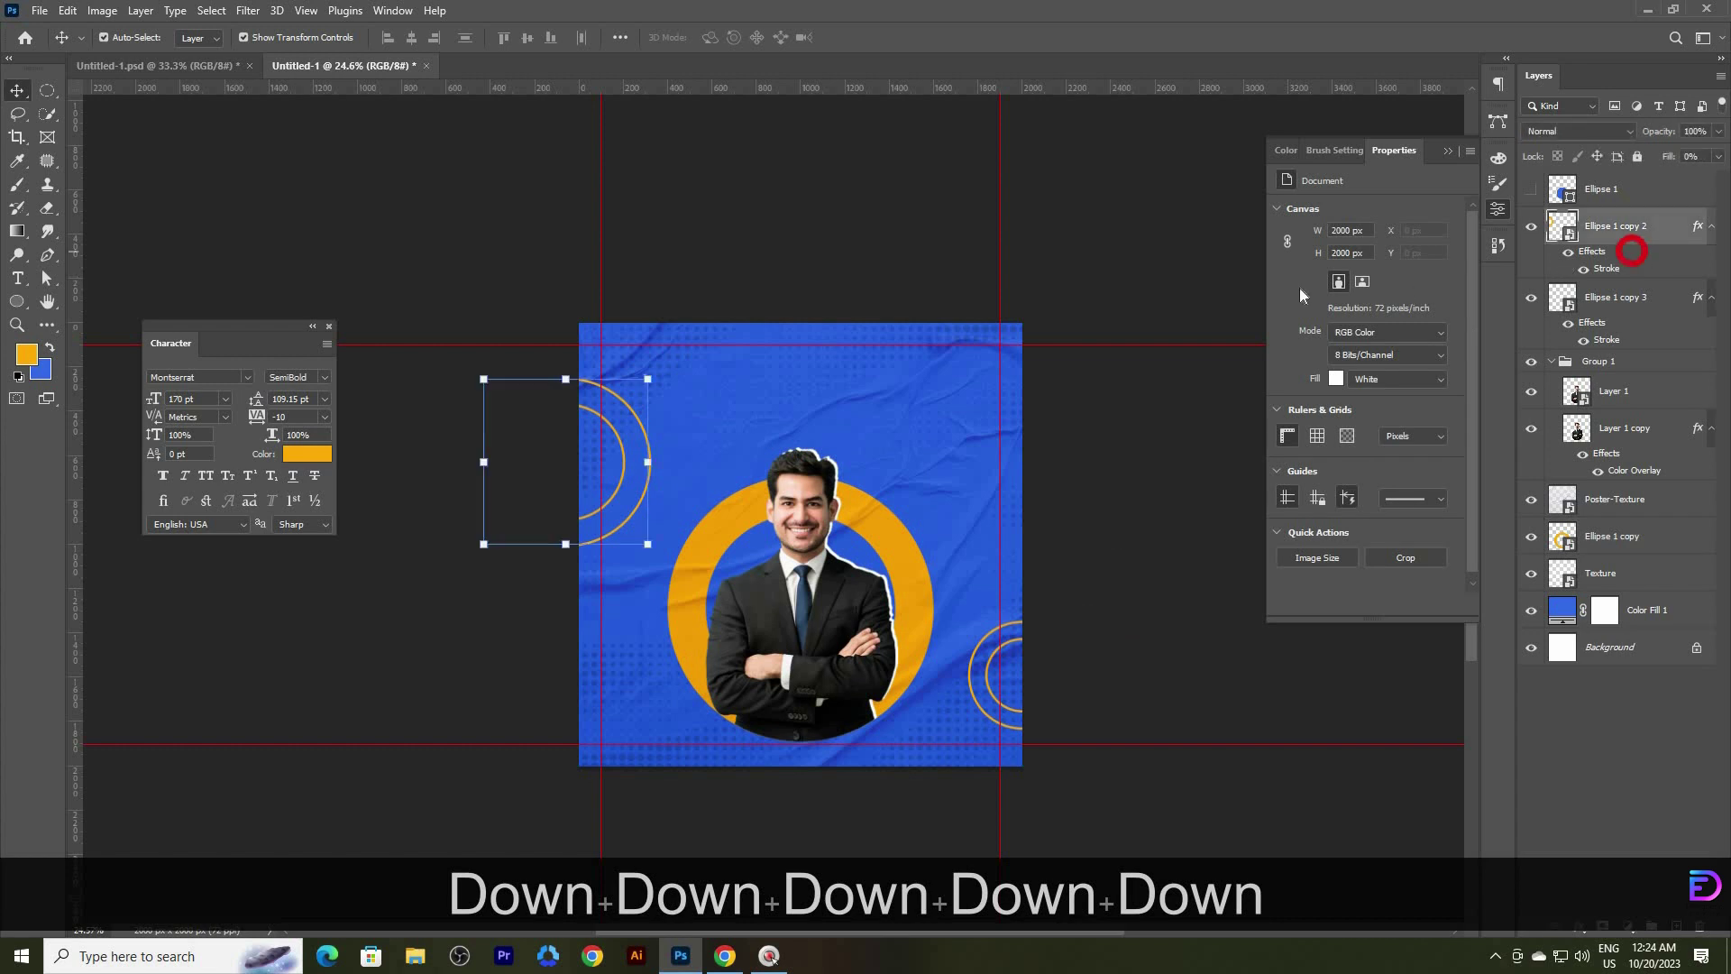
key("t")
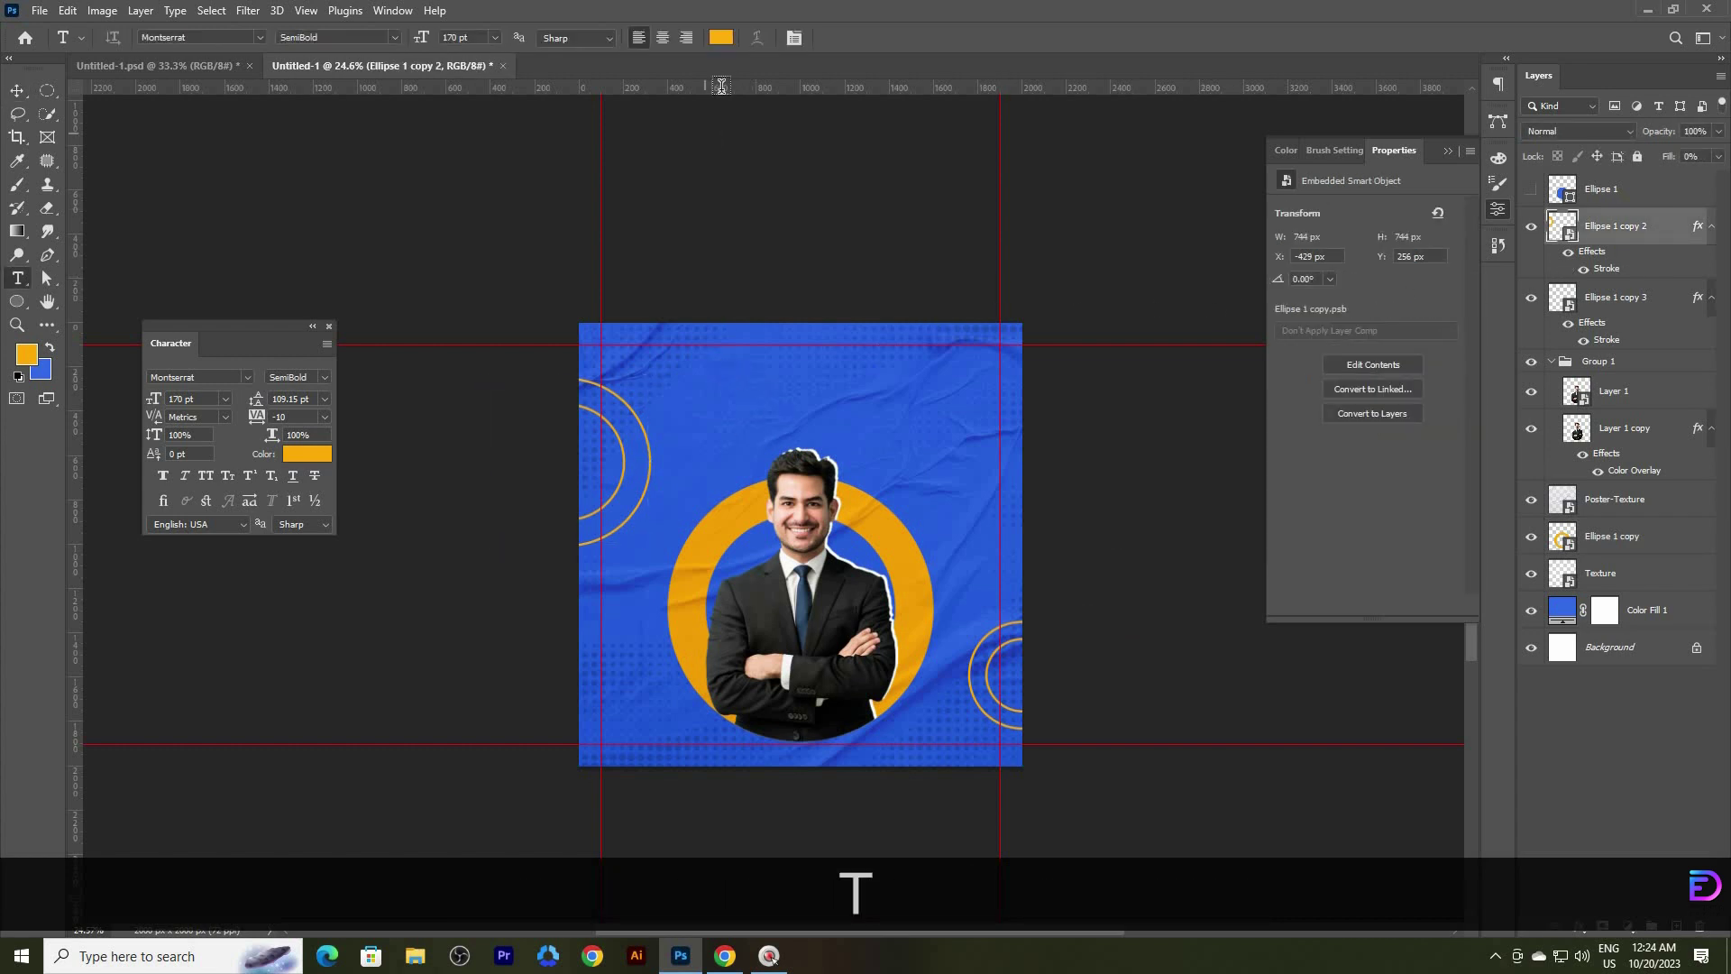
left_click(716, 38)
type("ffffff")
left_click(1631, 523)
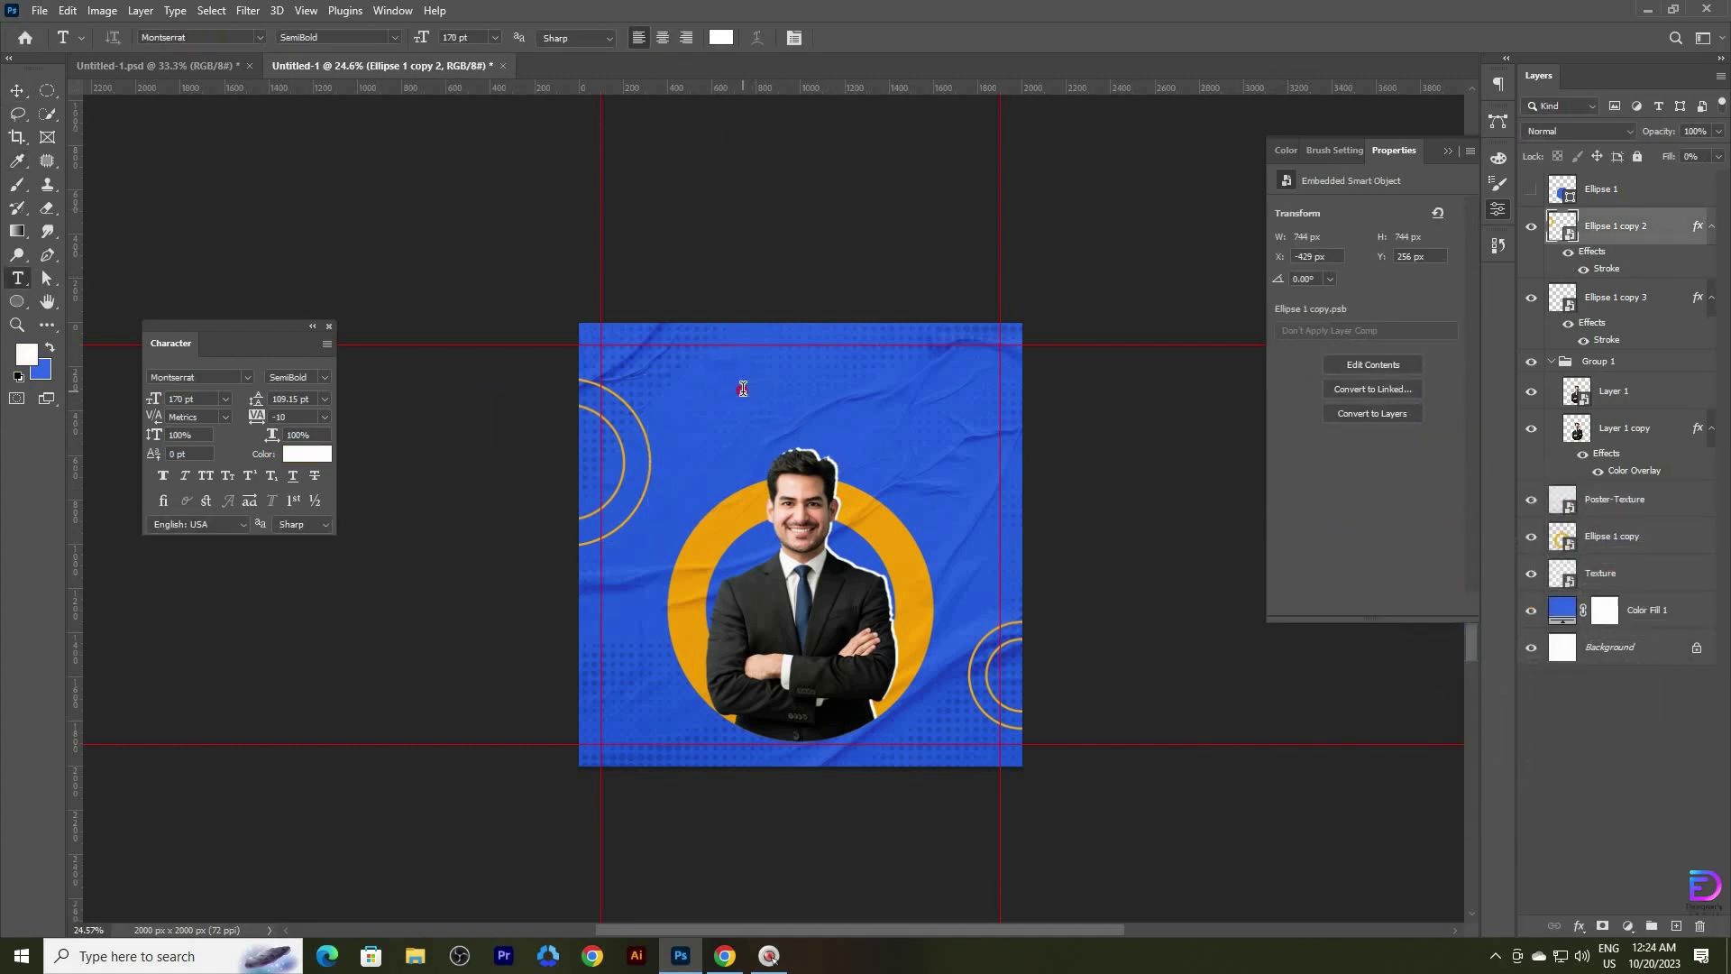
left_click(742, 388)
left_click_drag(824, 423, 720, 422)
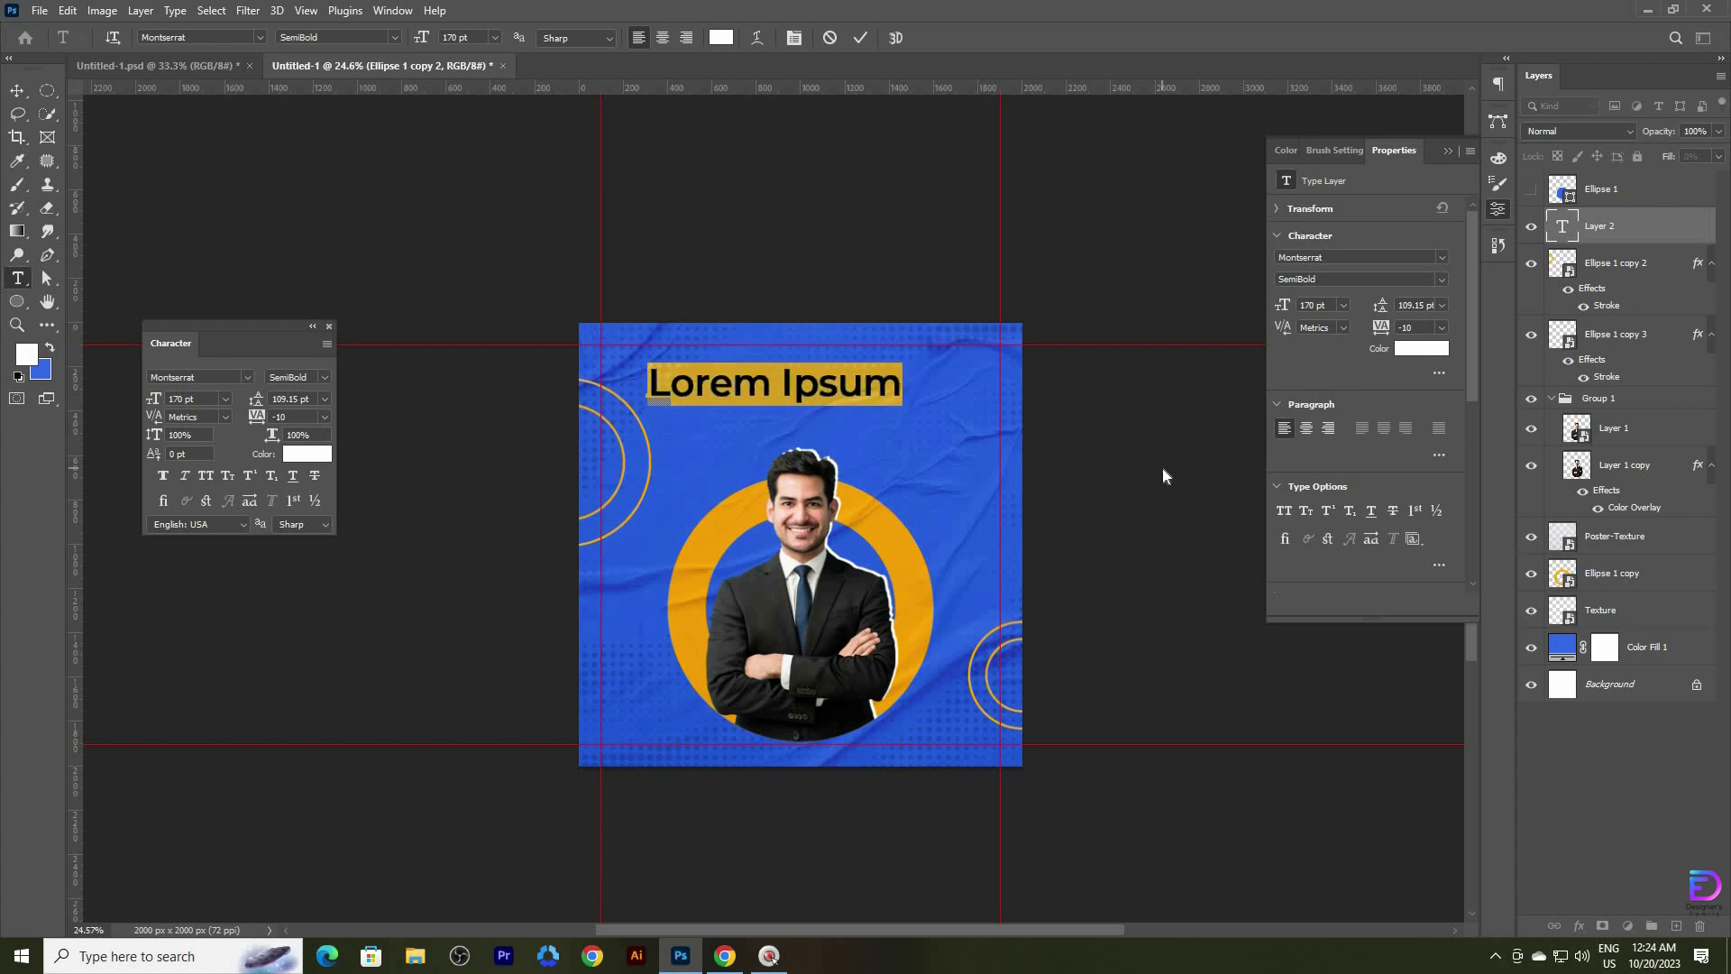
key("BackSpace")
key("BackSpace")
type("gr")
key("BackSpace")
key("BackSpace")
key("BackSpace")
key("Caps_Lock")
type("GREA")
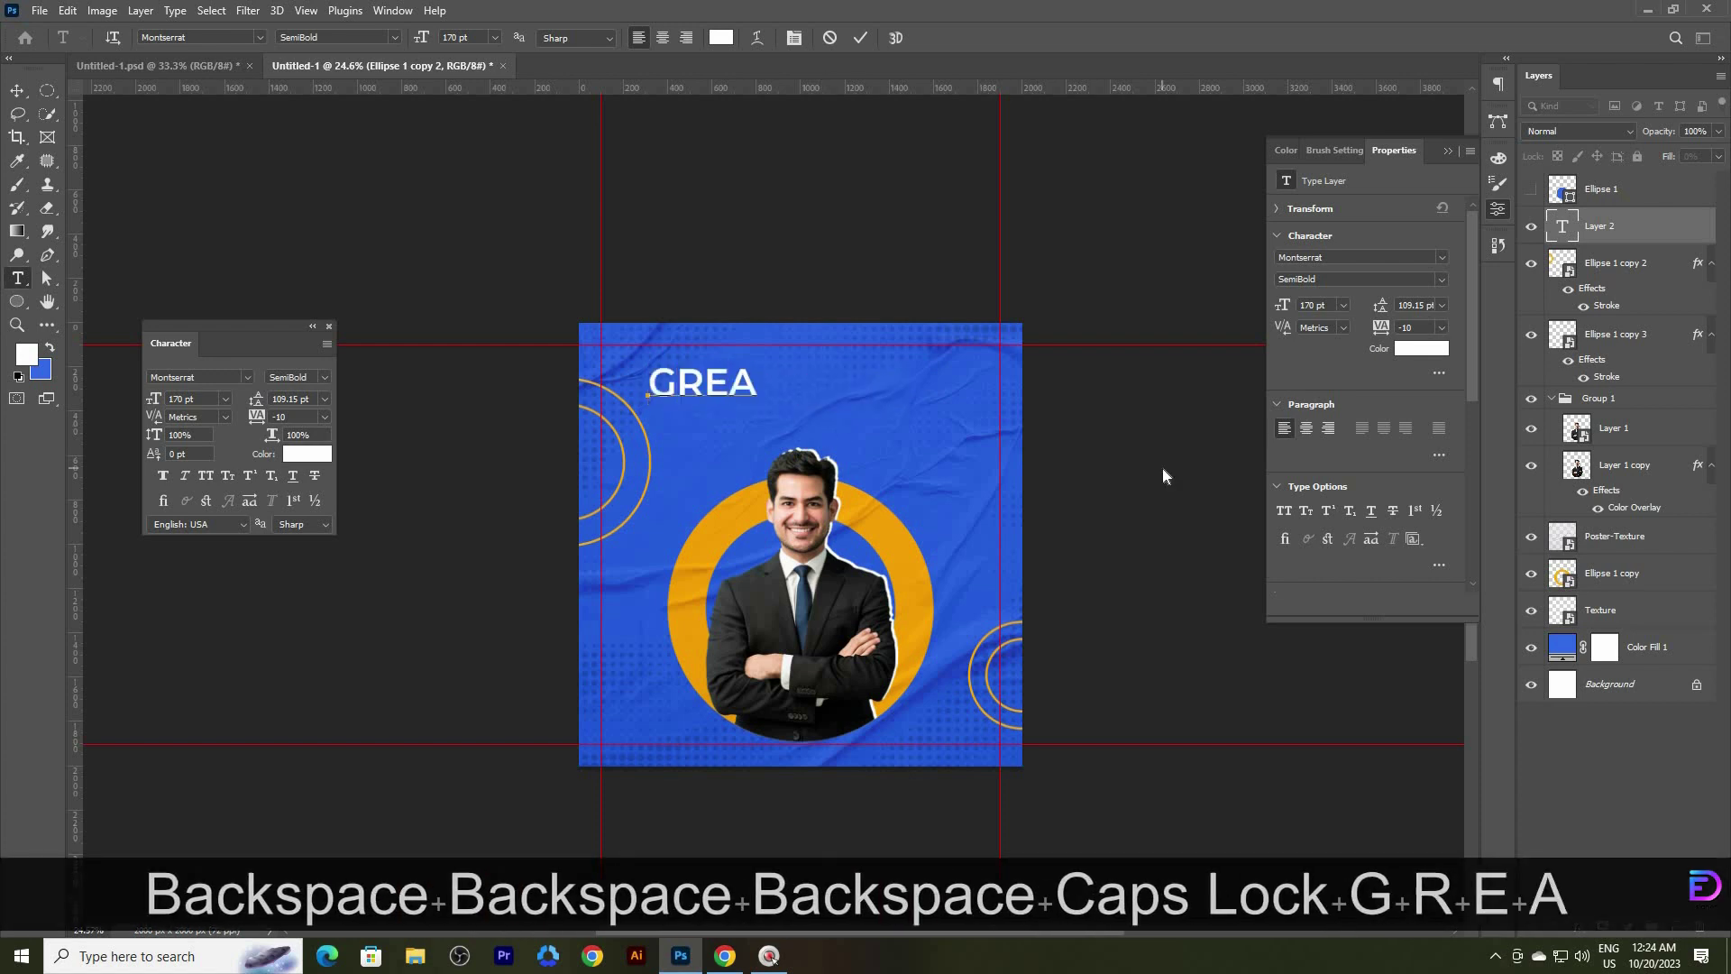
type("T ID")
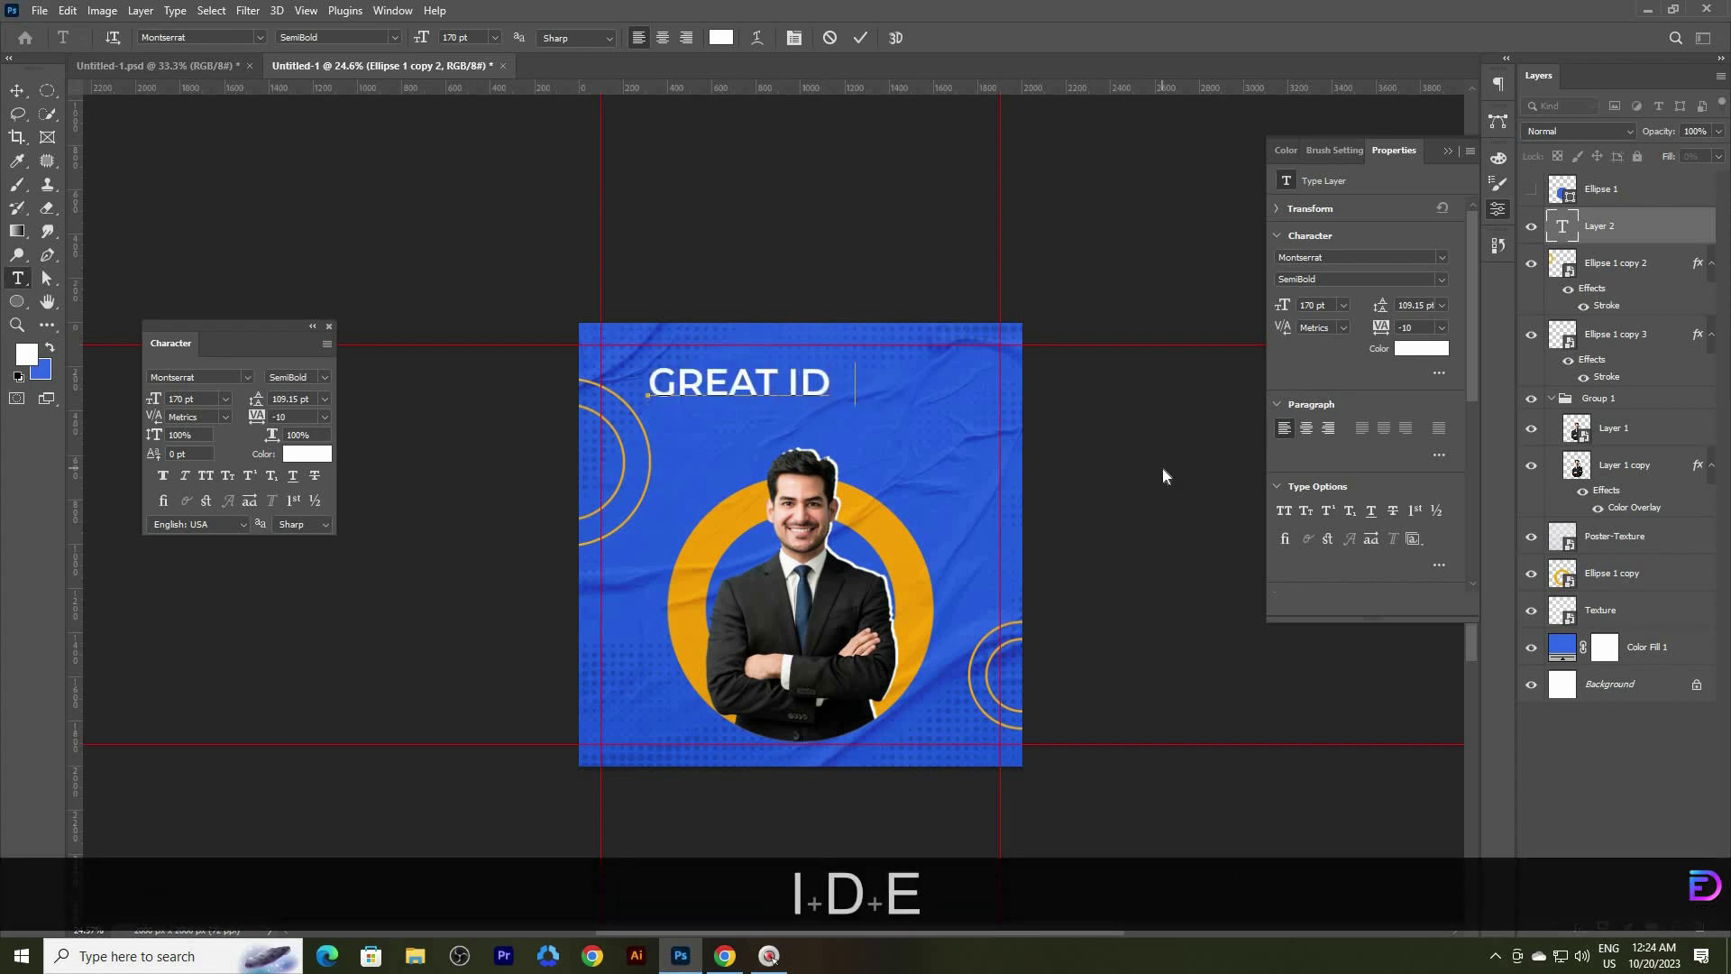
type("EAS TO")
left_click(18, 91)
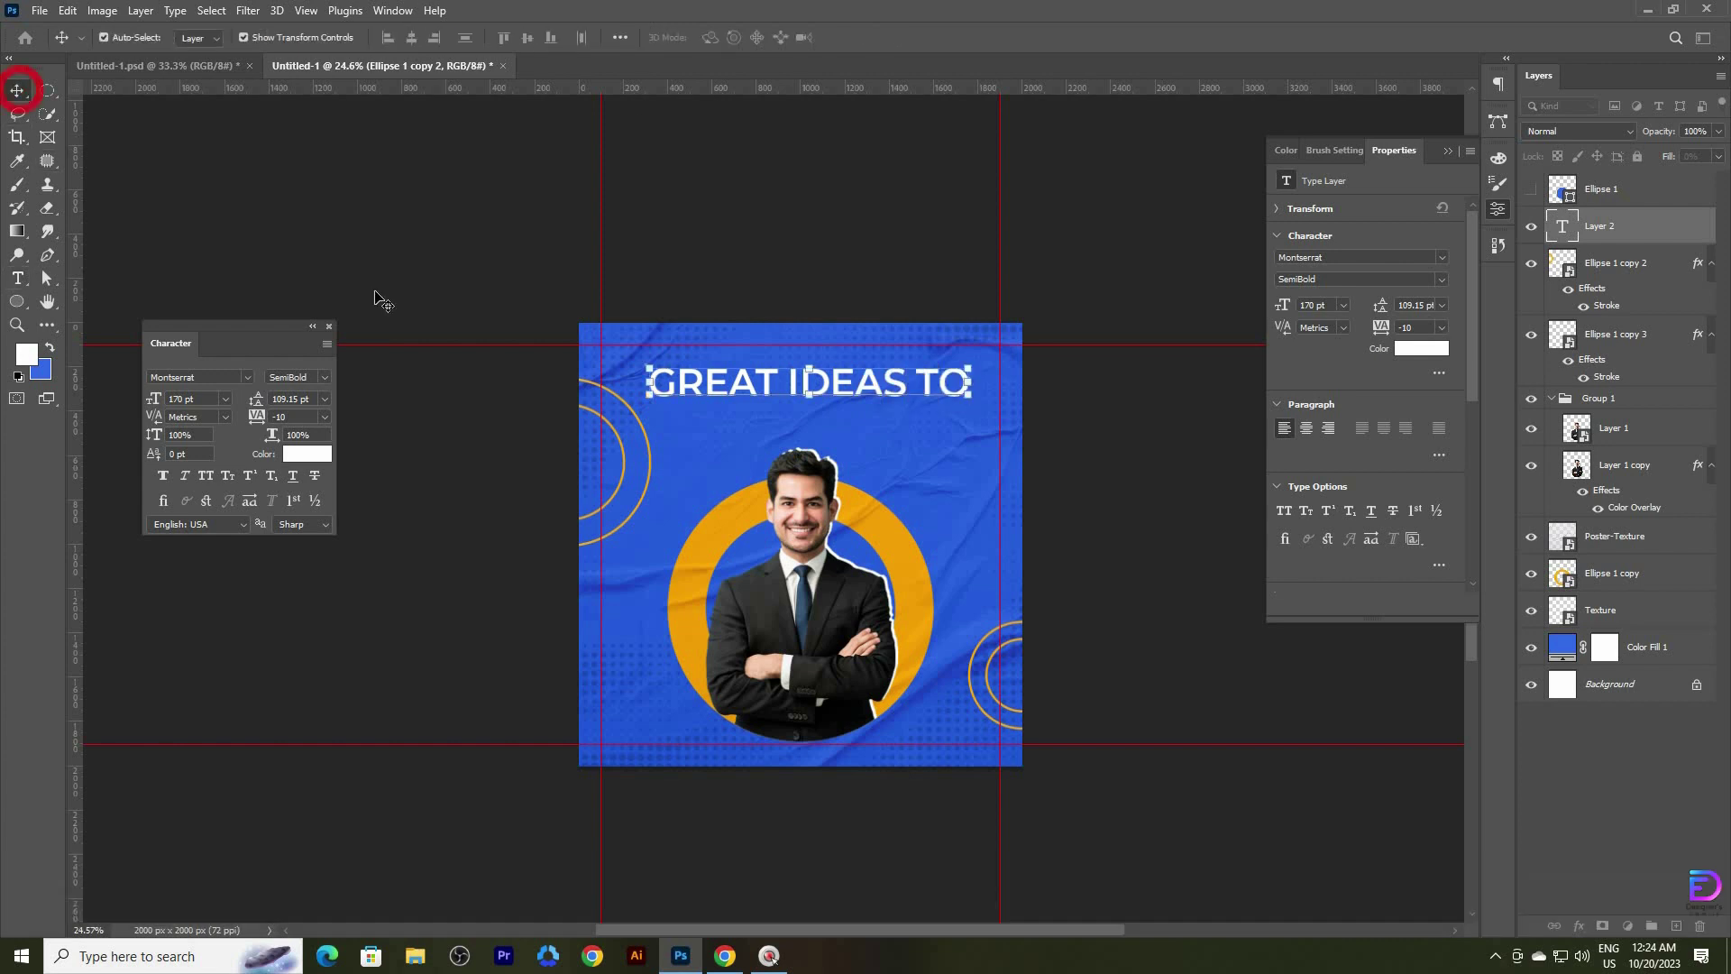
- Scale the headline down to about 103.68 pt and add a copy below it reading GROW YOUR
left_click_drag(805, 370, 826, 426)
left_click(891, 39)
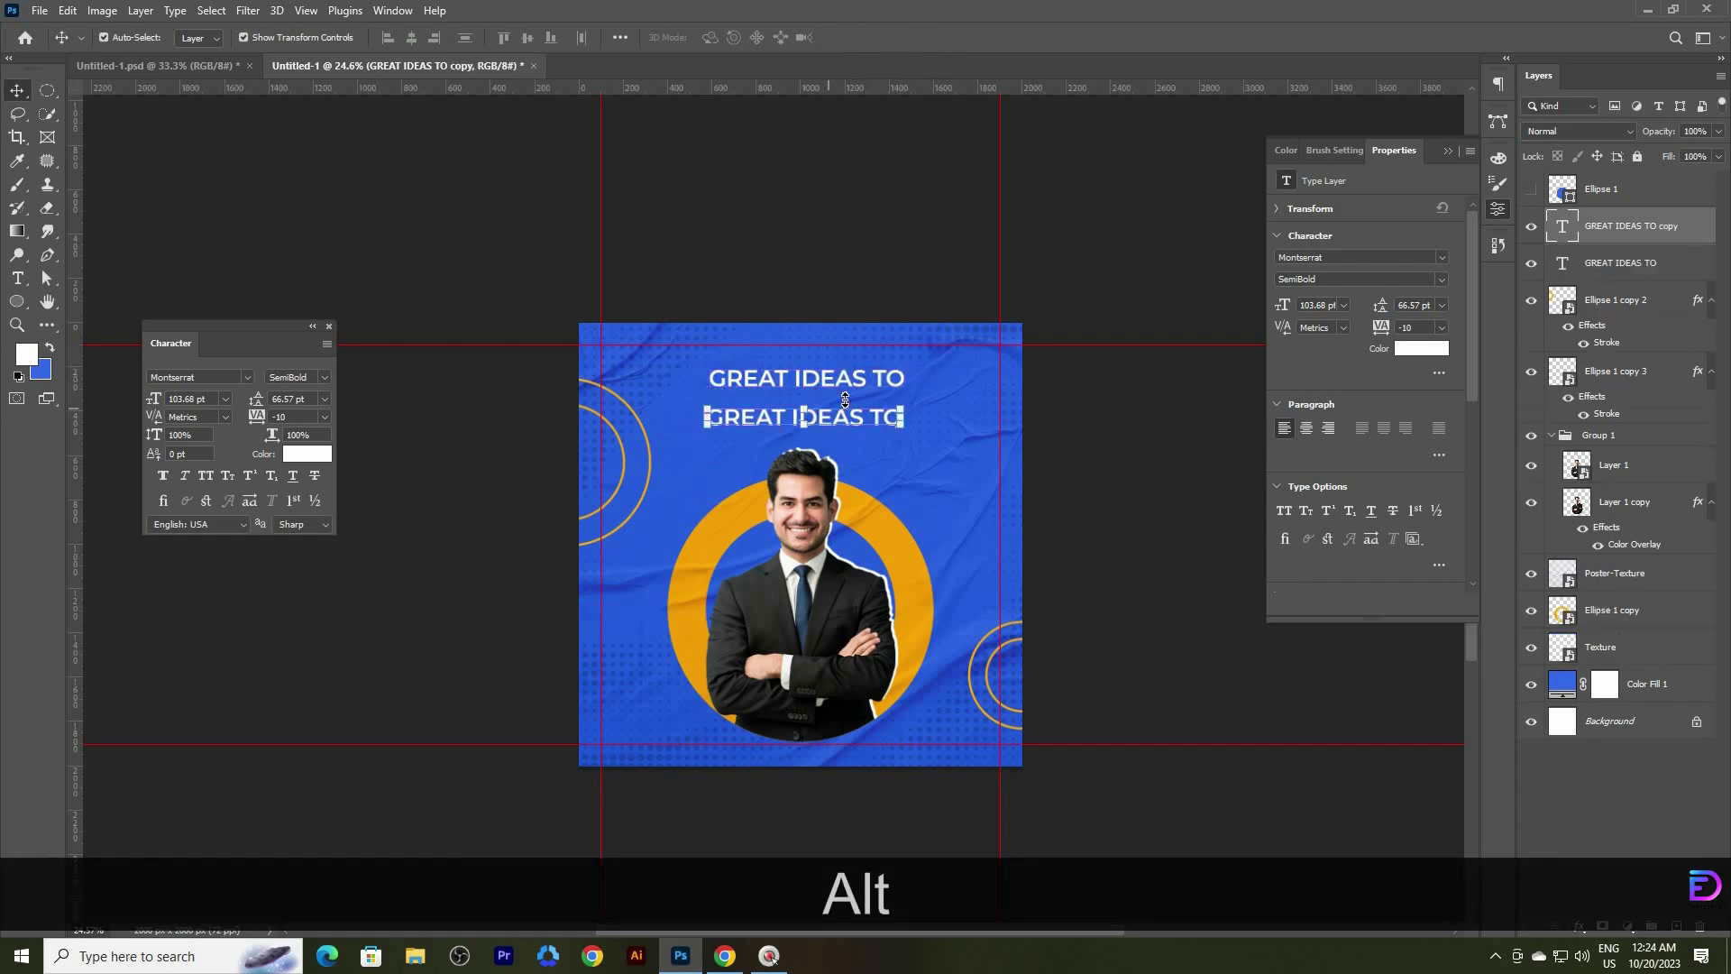
key("t")
left_click_drag(706, 420, 1023, 428)
key("BackSpace")
type("GROW YOUR")
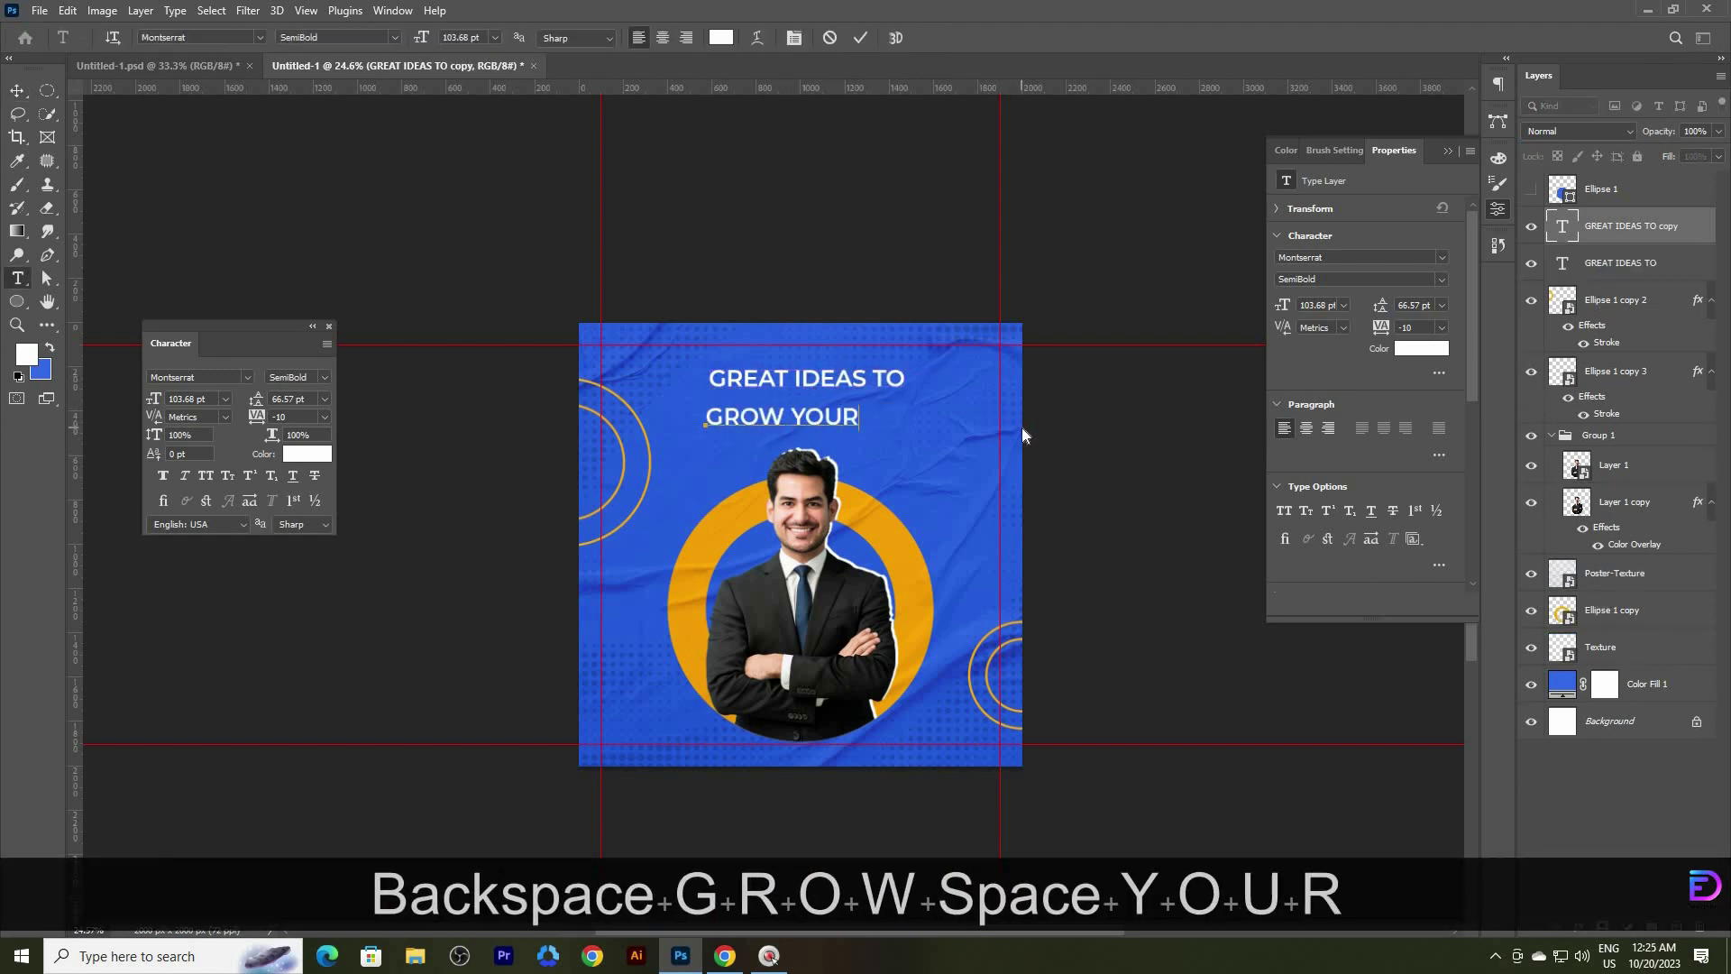
left_click(16, 90)
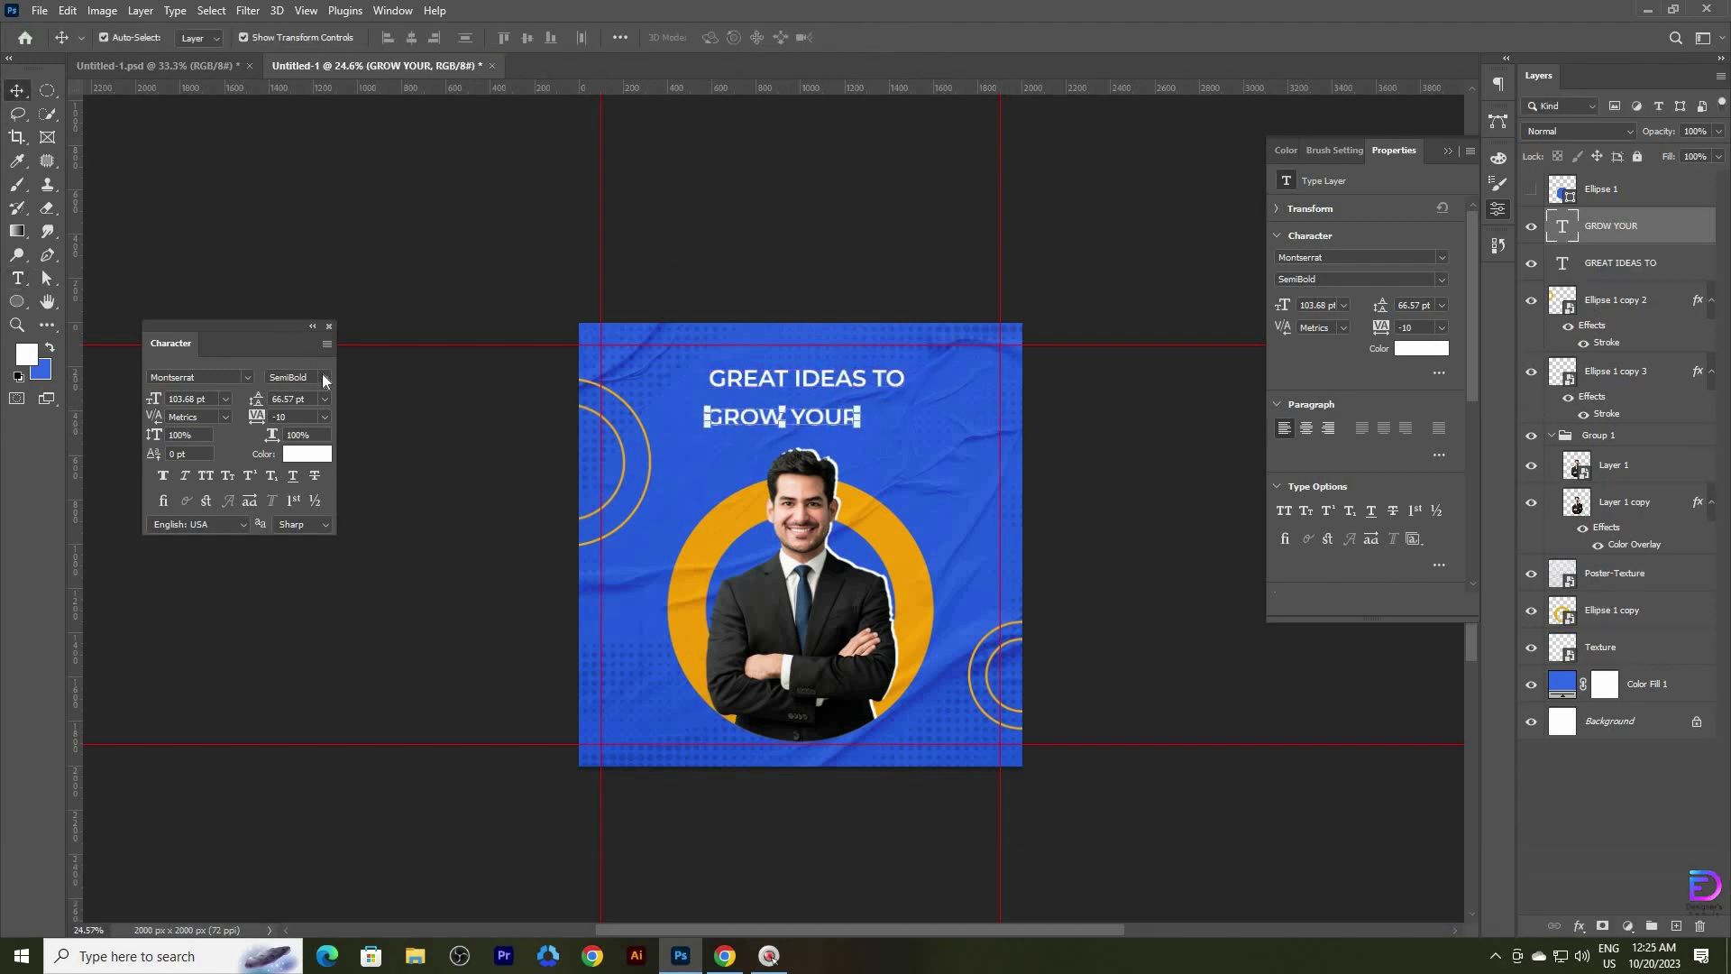
- Change the GROW YOUR text to Montserrat Medium and enlarge it to about 142.23 pt
left_click(325, 377)
left_click(325, 506)
key("ctrl+space")
left_click_drag(786, 422, 958, 412)
key("space")
left_click_drag(866, 865, 850, 673)
left_click(1317, 766)
- Reduce the GREAT IDEAS TO text's font size to 90 pt
left_click(703, 403)
key("Down")
key("Down")
key("Down")
key("Down")
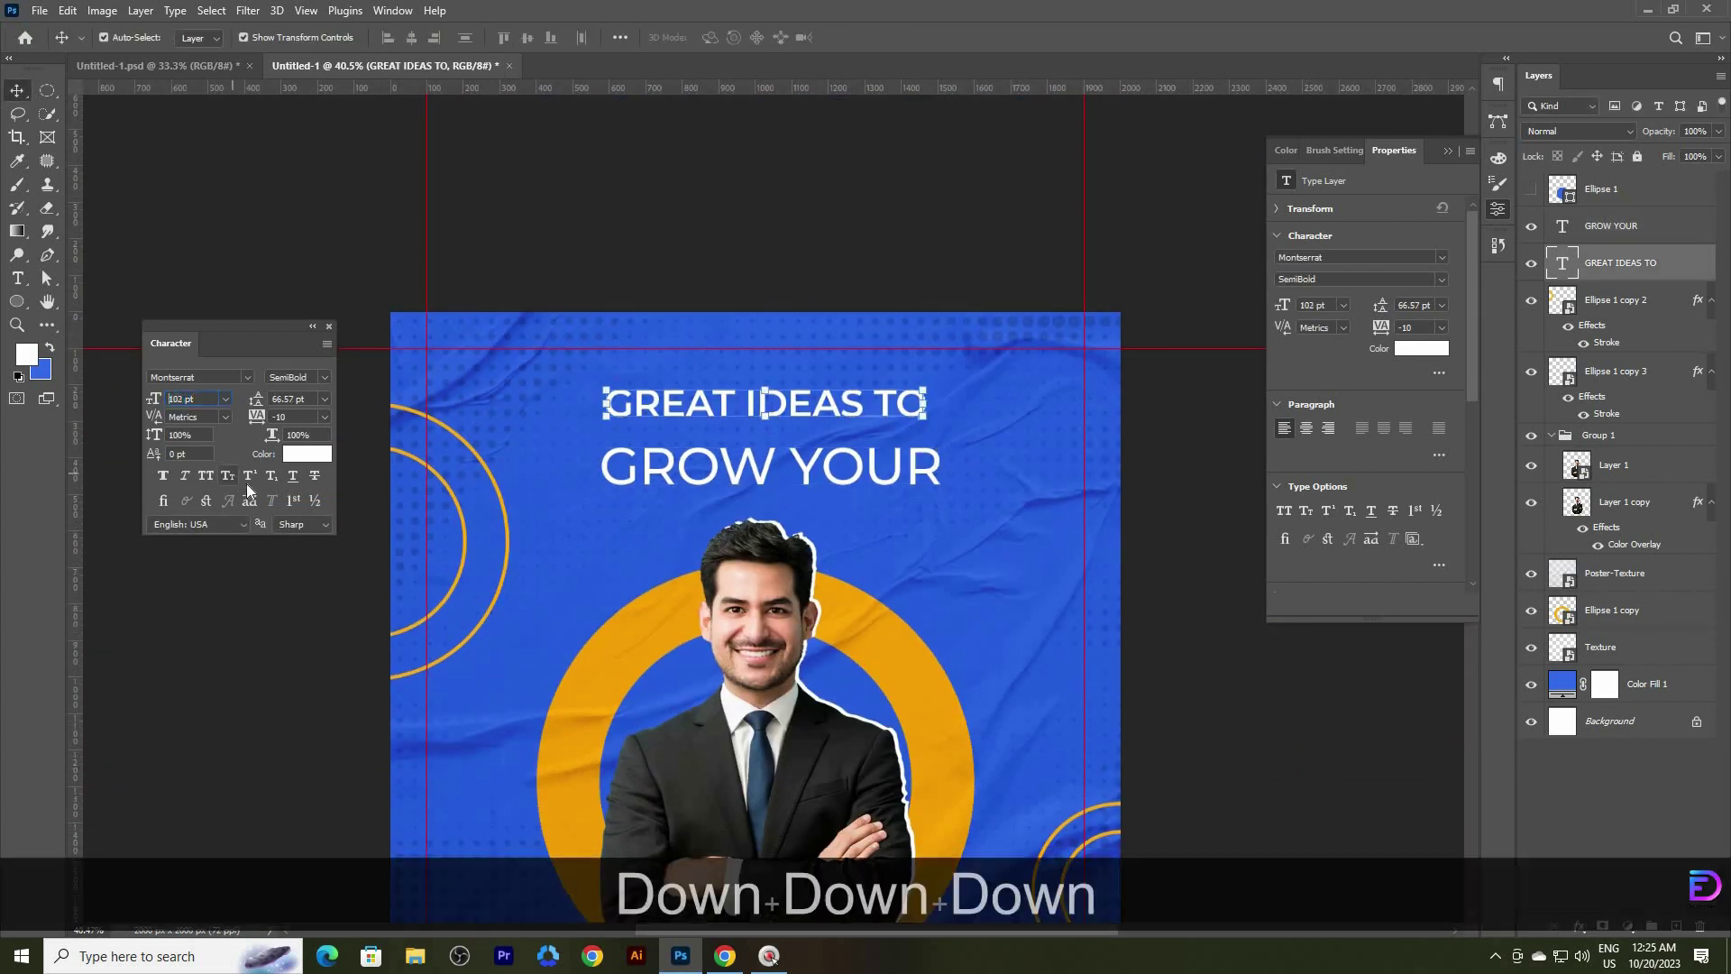
key("shift")
key("Down")
key("Down")
key("Down")
key("Down")
key("Down")
key("Down")
key("Down")
key("Down")
key("Down")
key("Down")
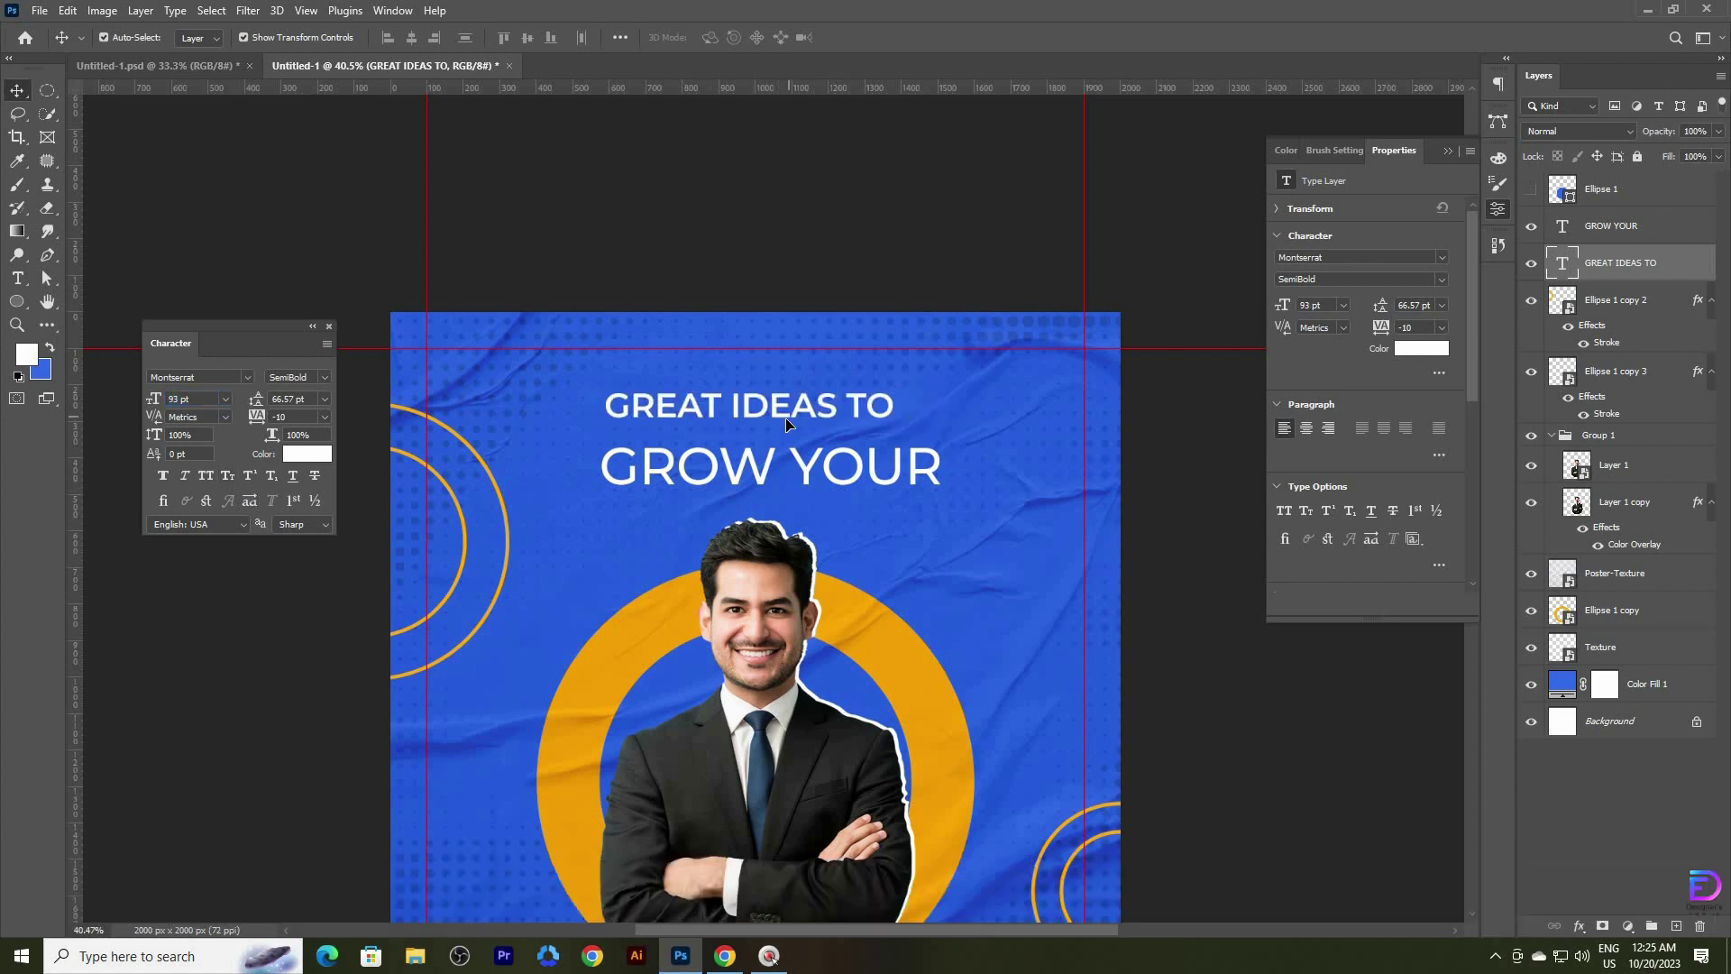
left_click(385, 610)
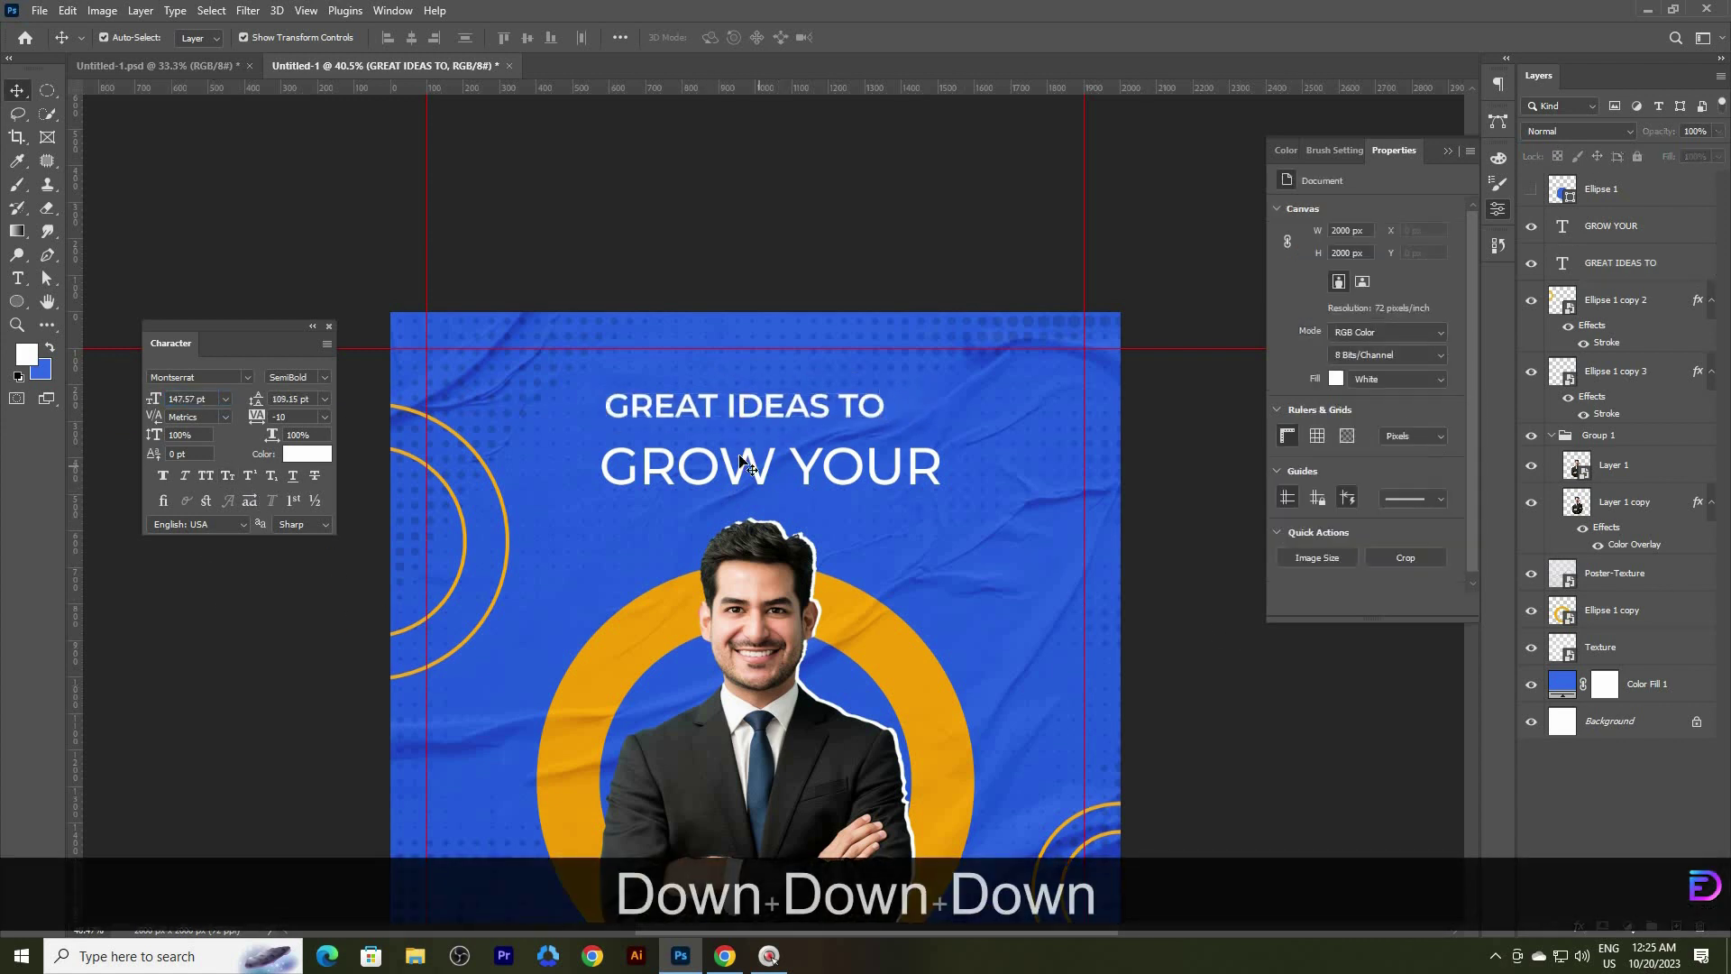
- Draw an orange ffab09 rounded rectangle about 1063 × 149 px with 22 px corners behind the GROW YOUR text
left_click(729, 467)
right_click(17, 302)
left_click(74, 301)
left_click(26, 356)
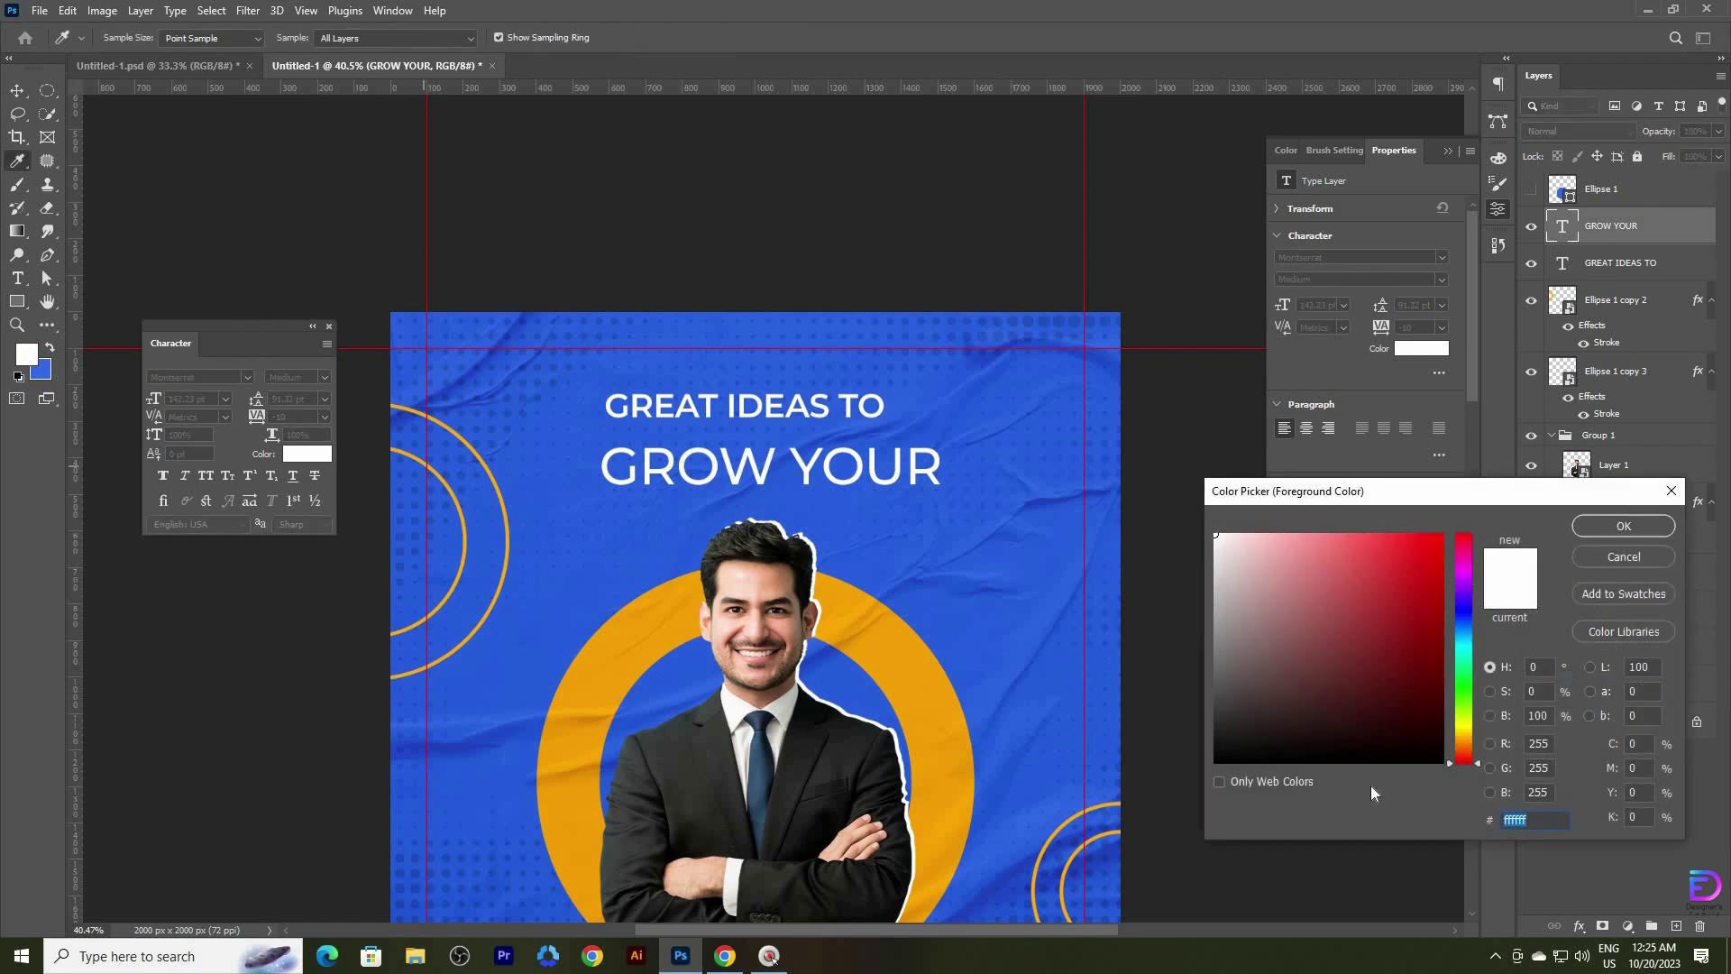
key("BackSpace")
key("BackSpace")
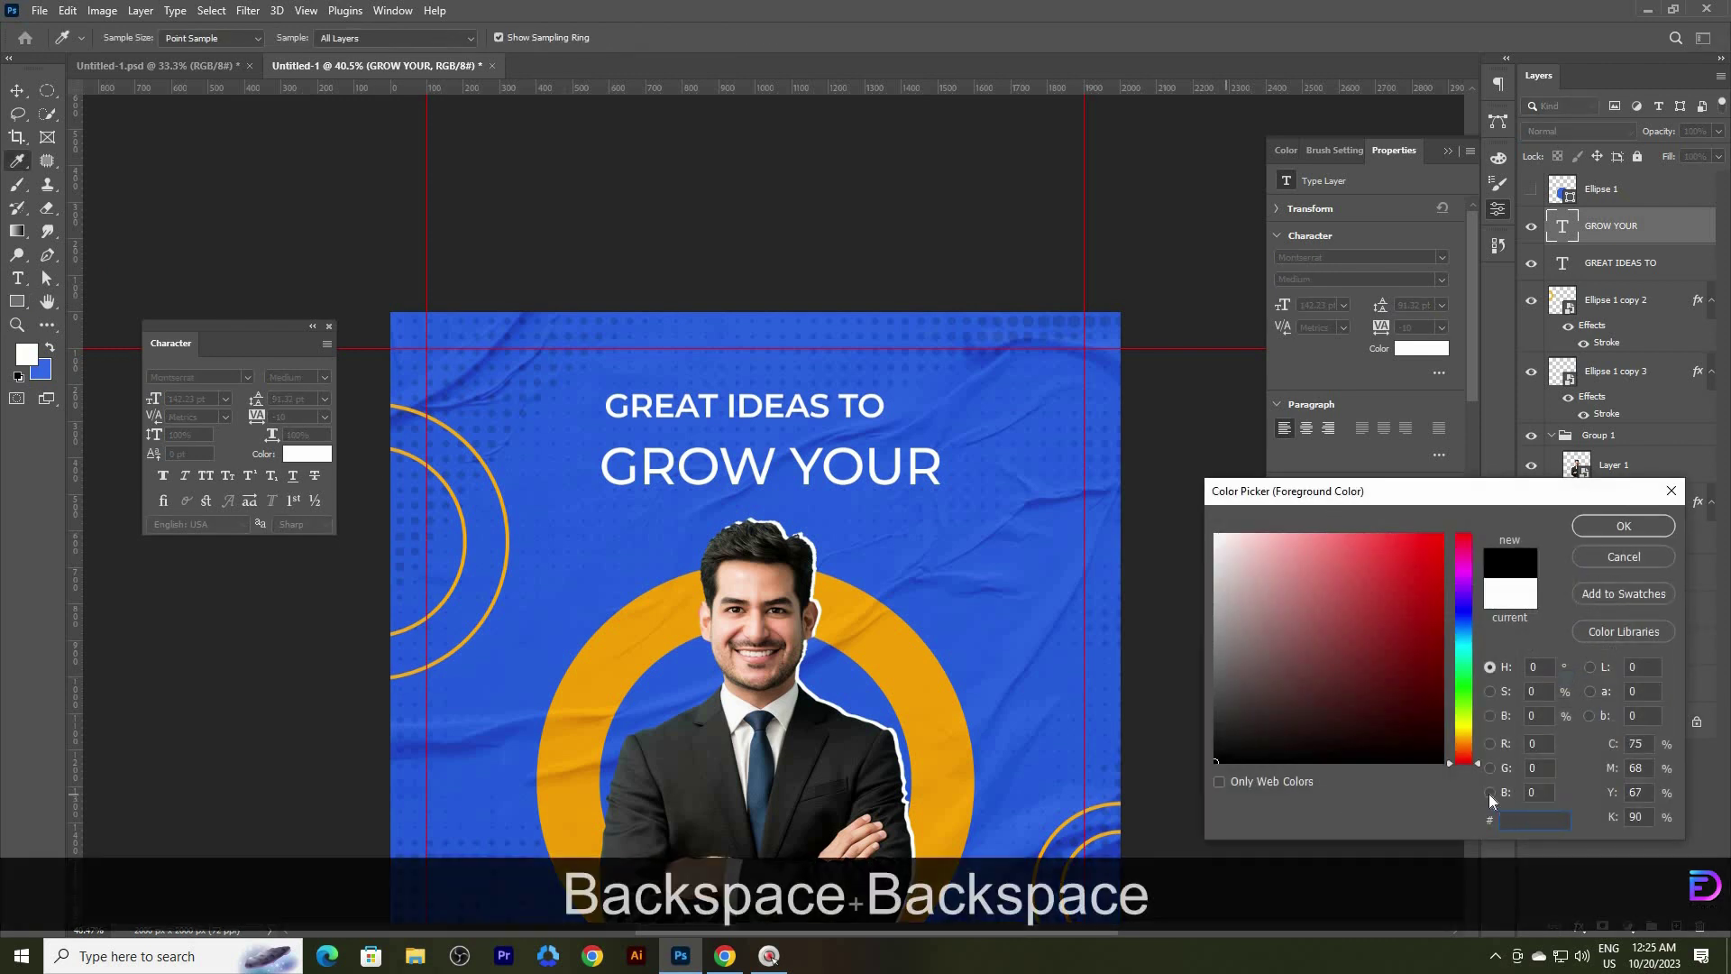
type("FFAB")
key("BackSpace")
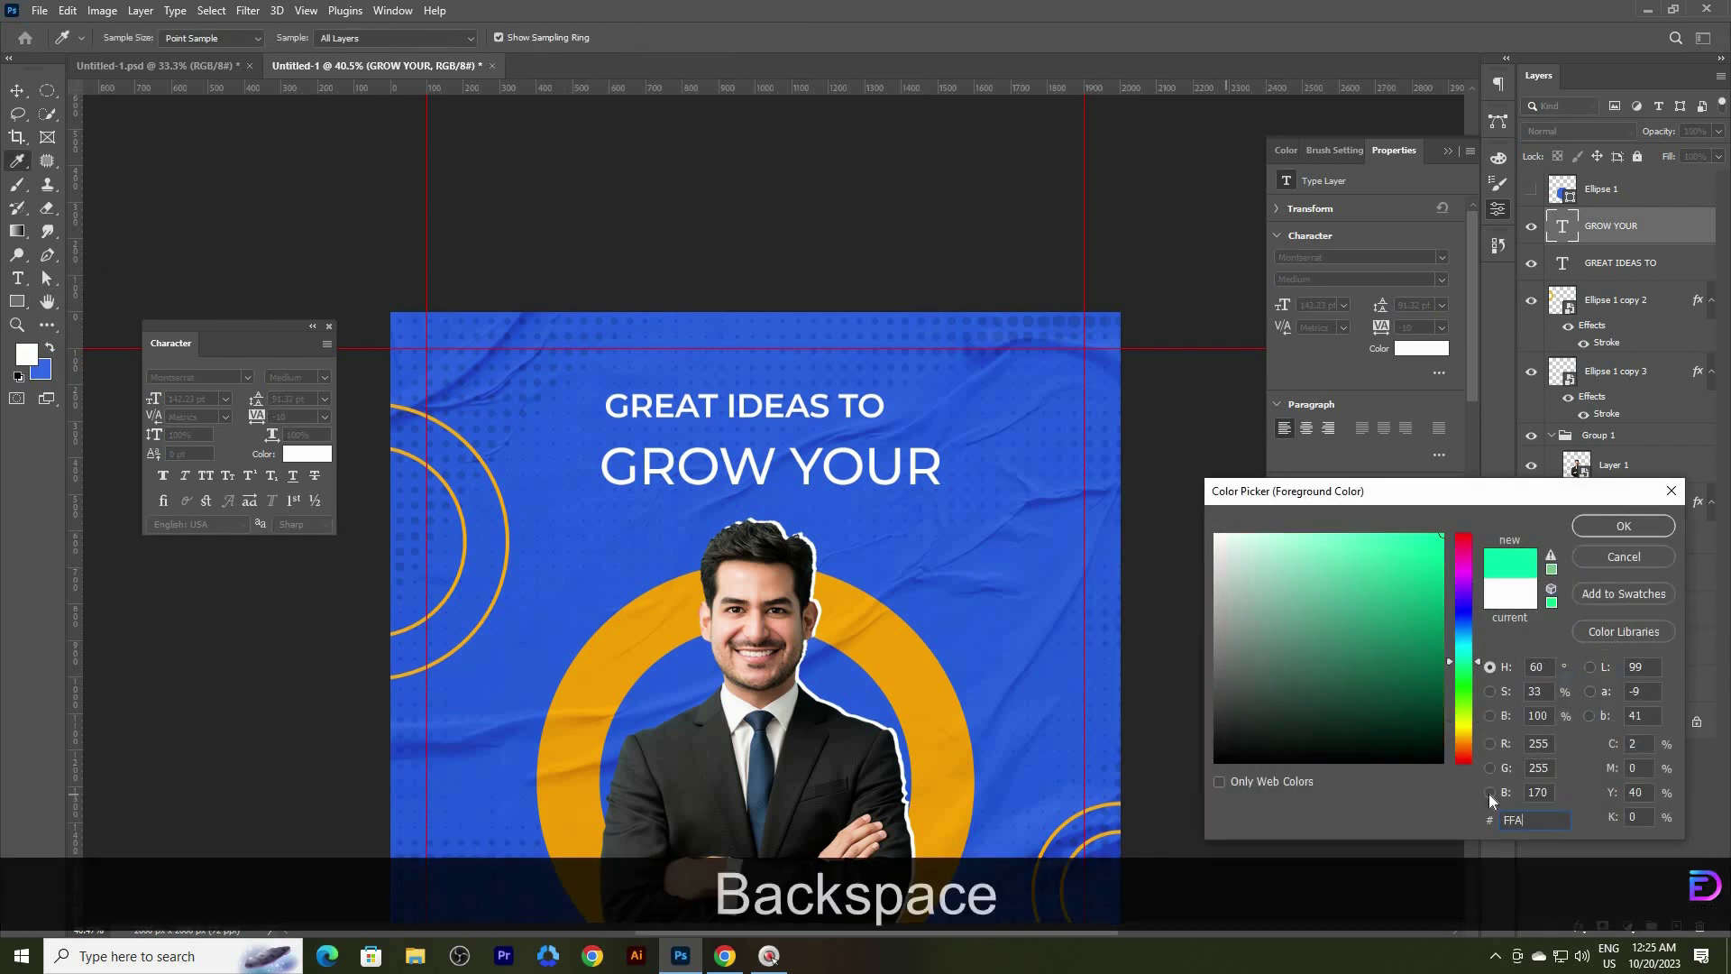
key("BackSpace")
key("BackSpace")
key("BackSpace")
key("BackSpace")
key("Caps_Lock")
type("ffab09")
key("Return")
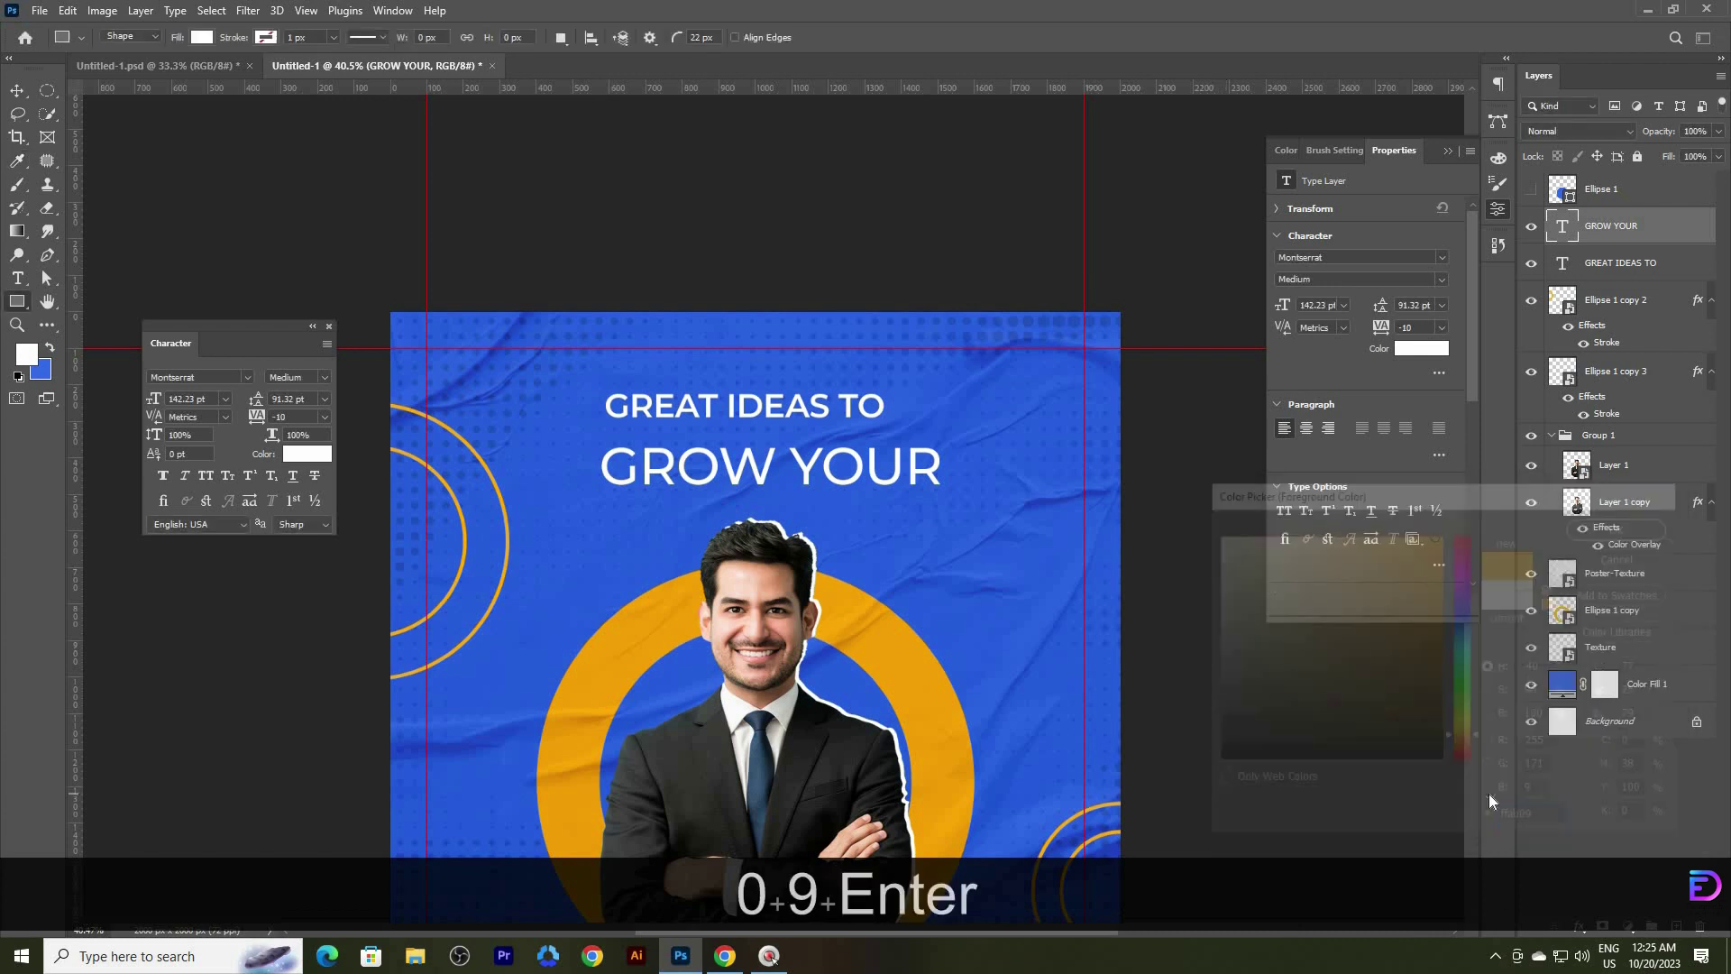
left_click(1591, 261)
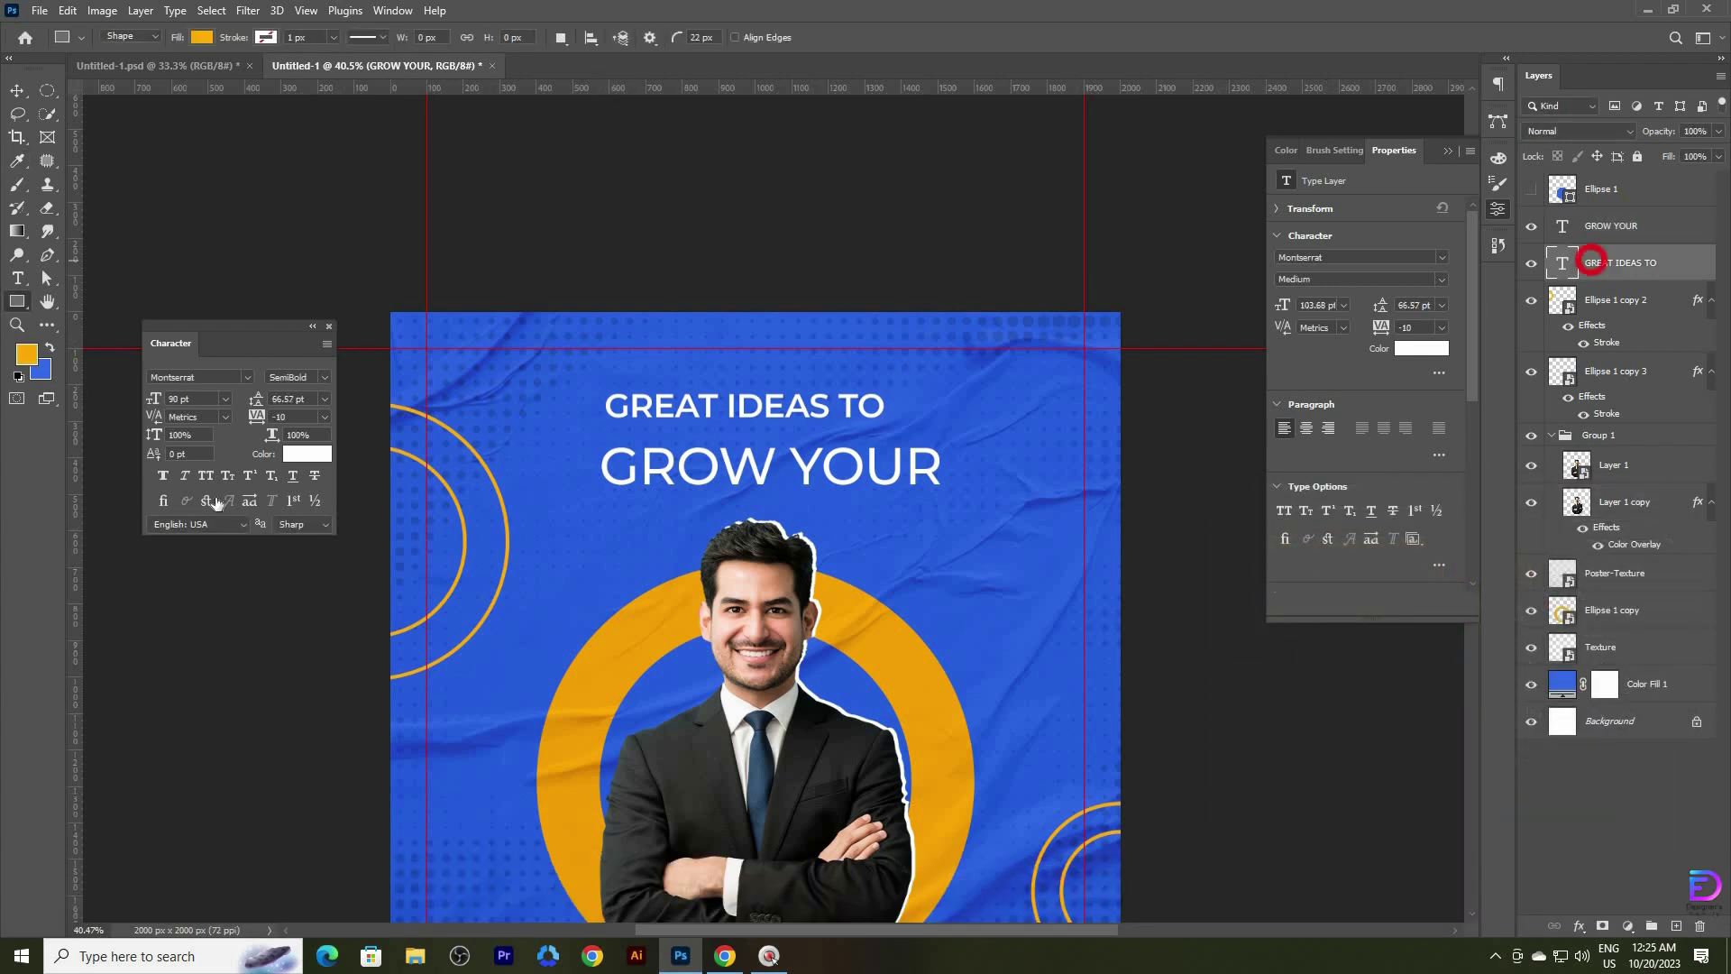
left_click_drag(572, 444, 955, 494)
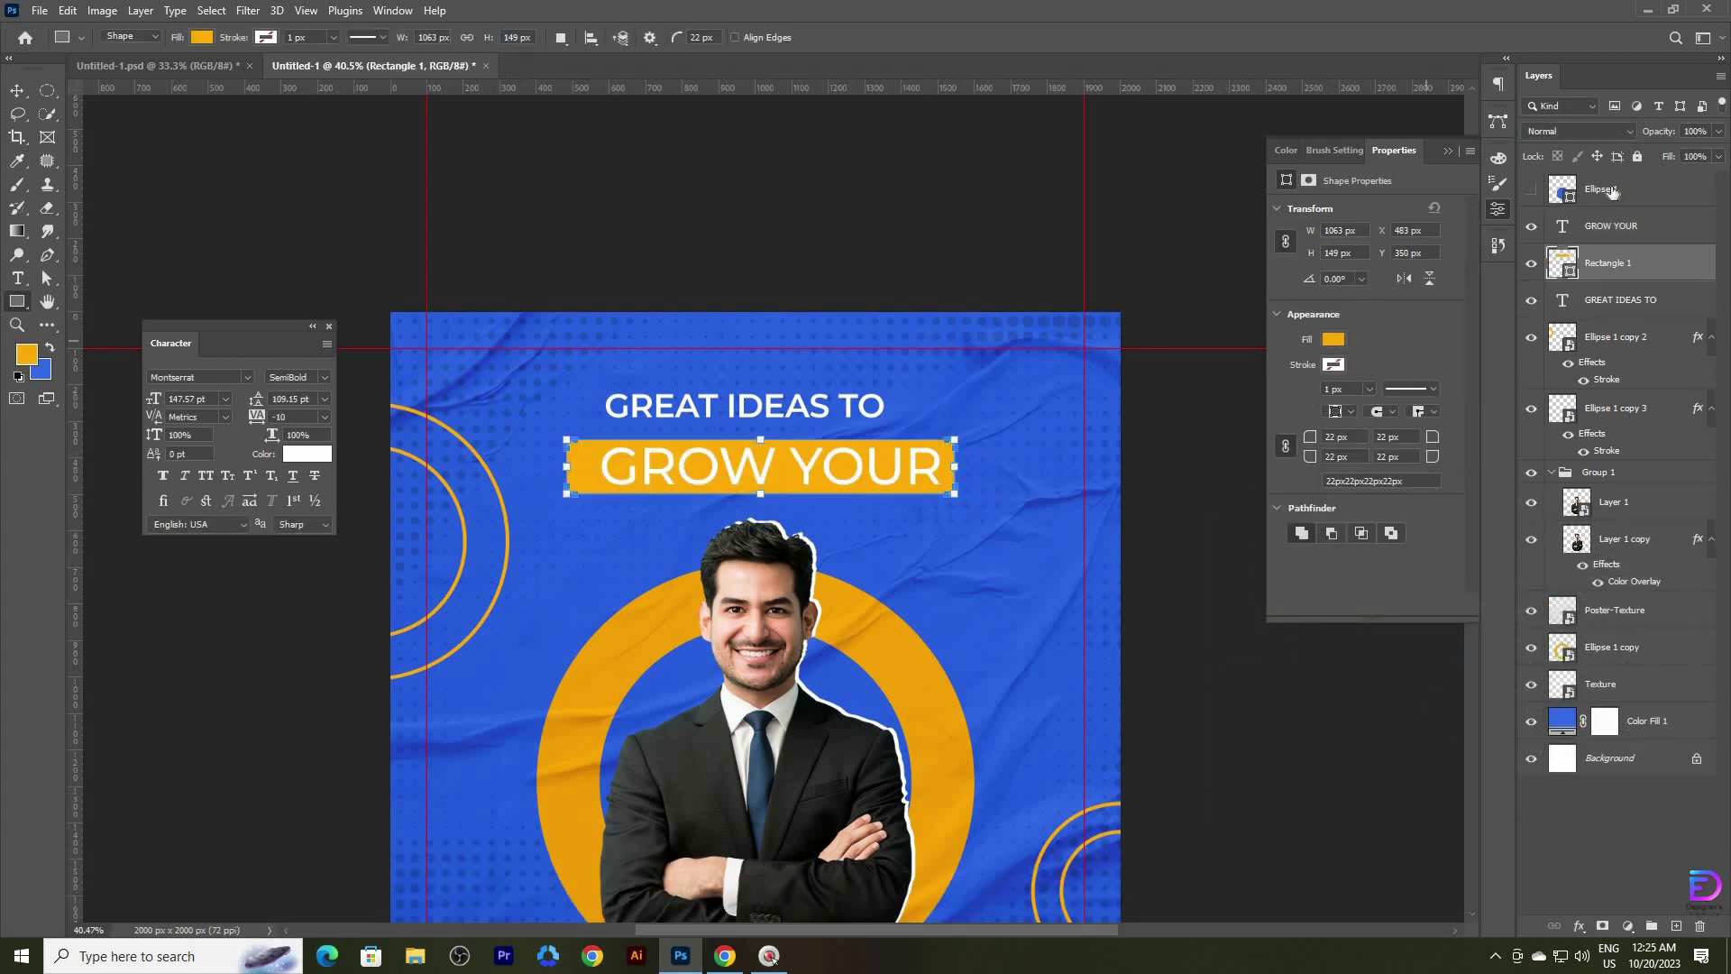
- Recolour the GROW YOUR text blue 3369e6 and centre it horizontally on the orange rectangle
left_click(315, 453)
left_click(42, 371)
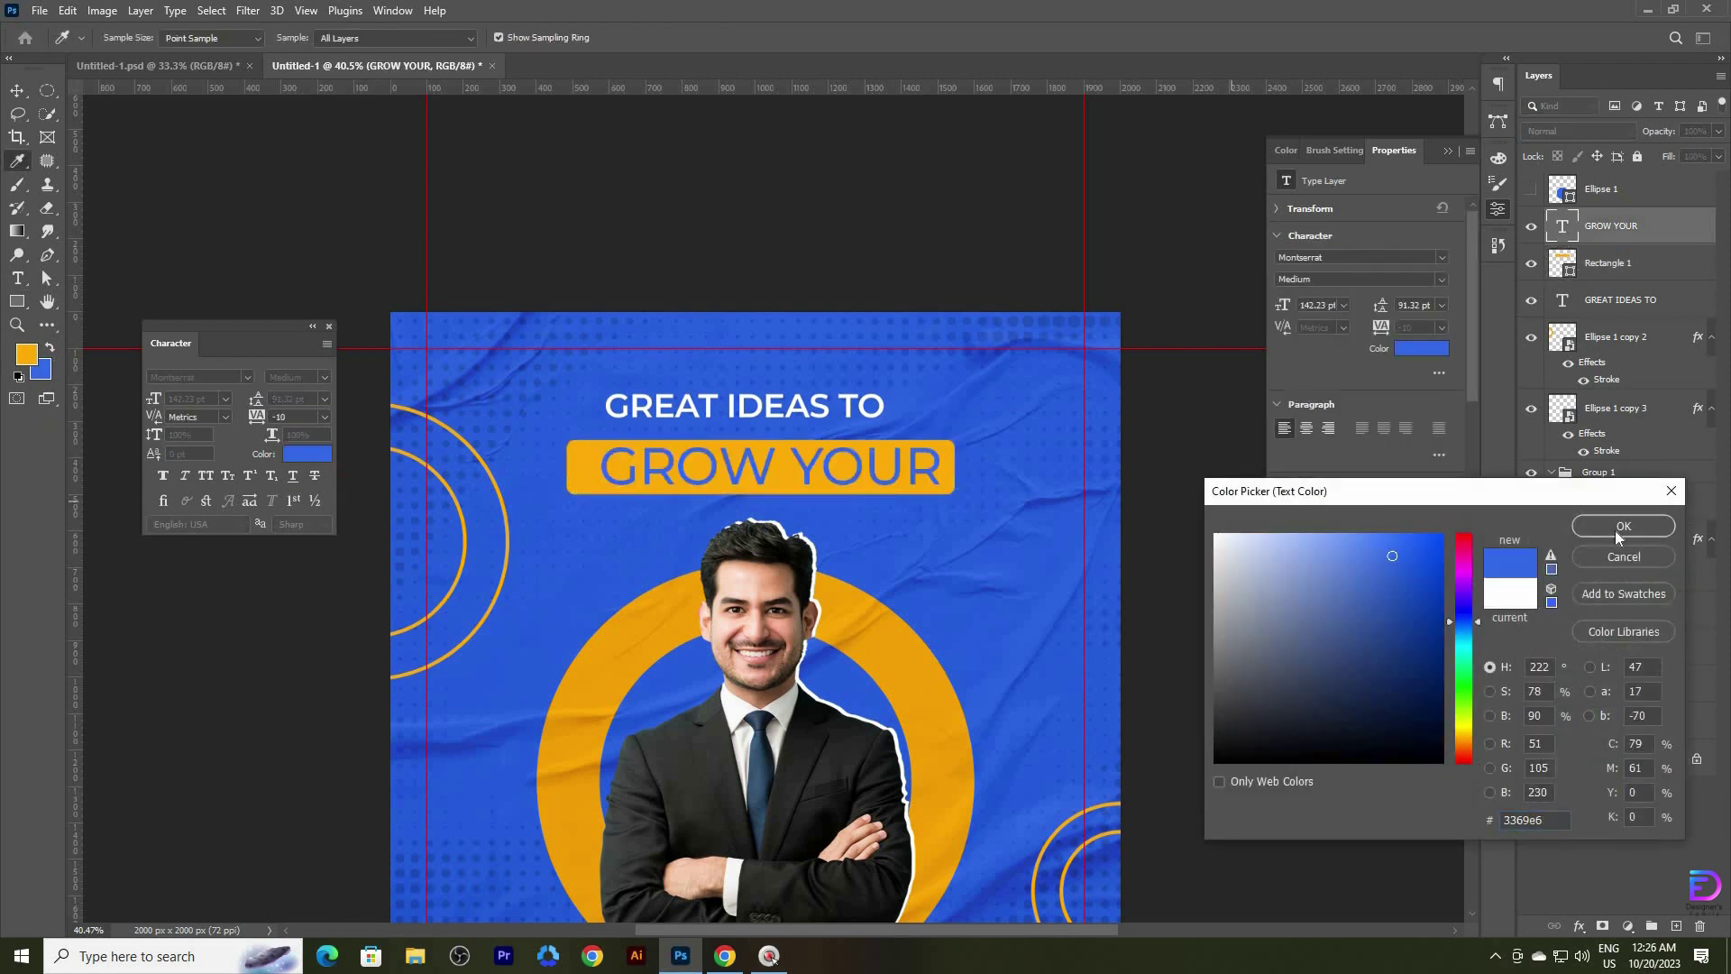
left_click(1620, 528)
key("v")
left_click(1607, 263, "shift")
left_click(411, 37)
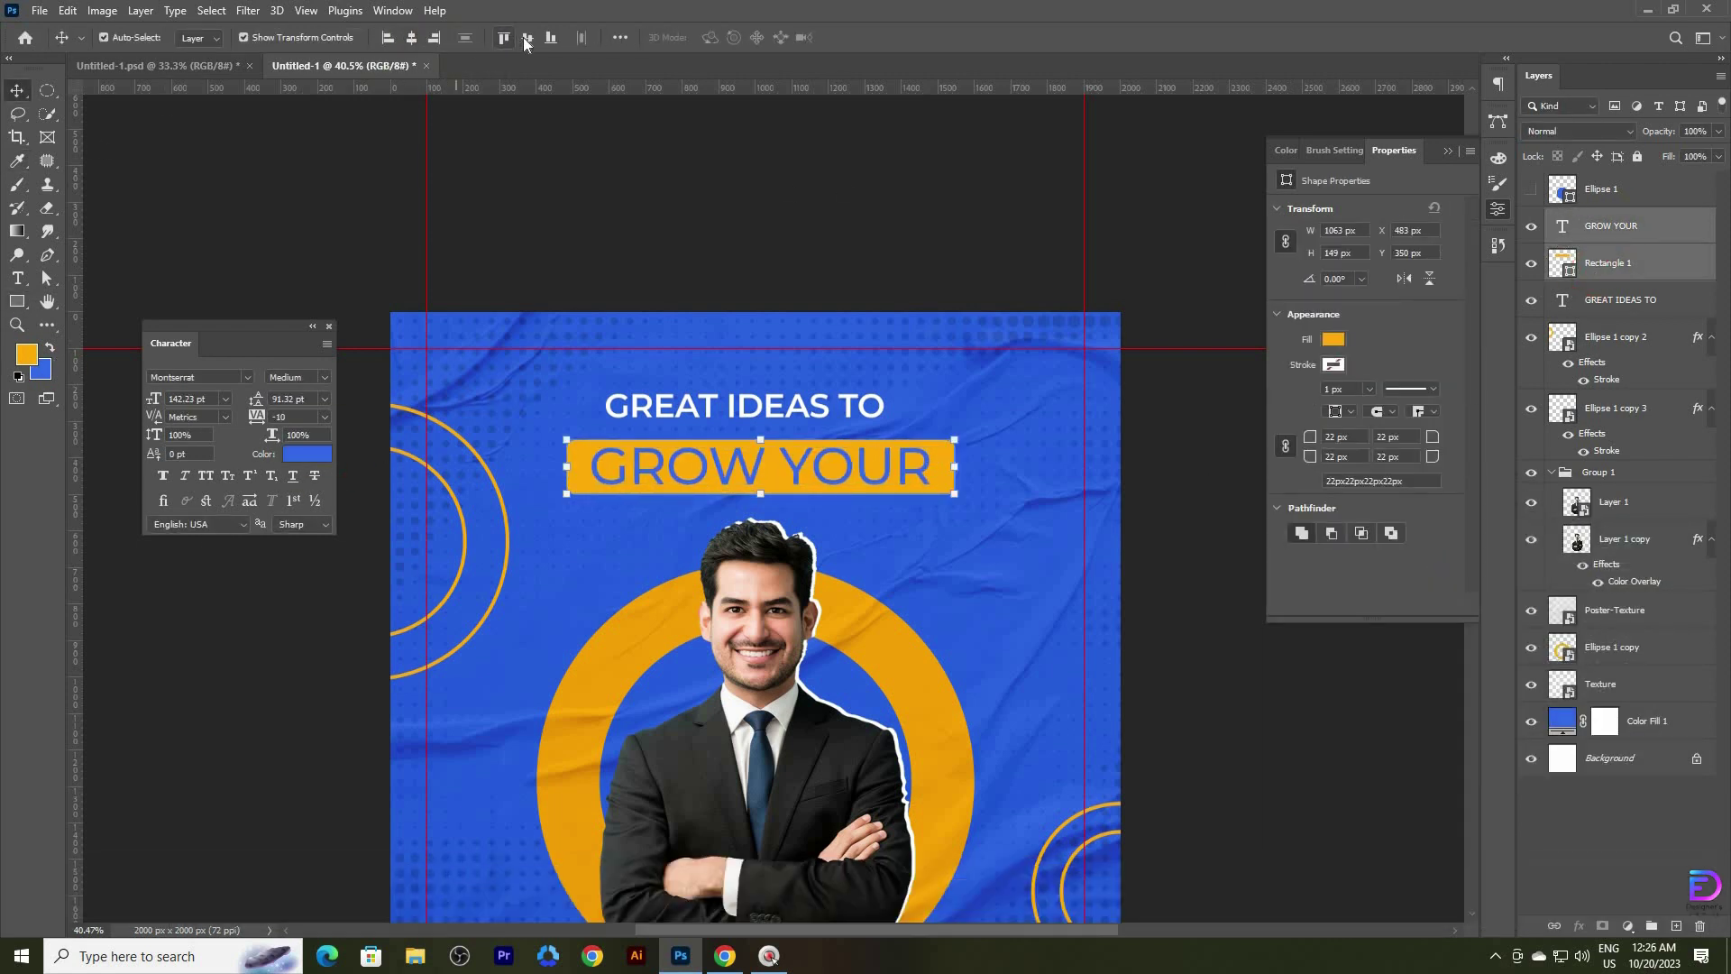
- Resize the orange rectangle to about 1043 × 155 px and centre the GROW YOUR text on it both ways
left_click(1249, 619)
left_click_drag(621, 500, 712, 503)
left_click(523, 439)
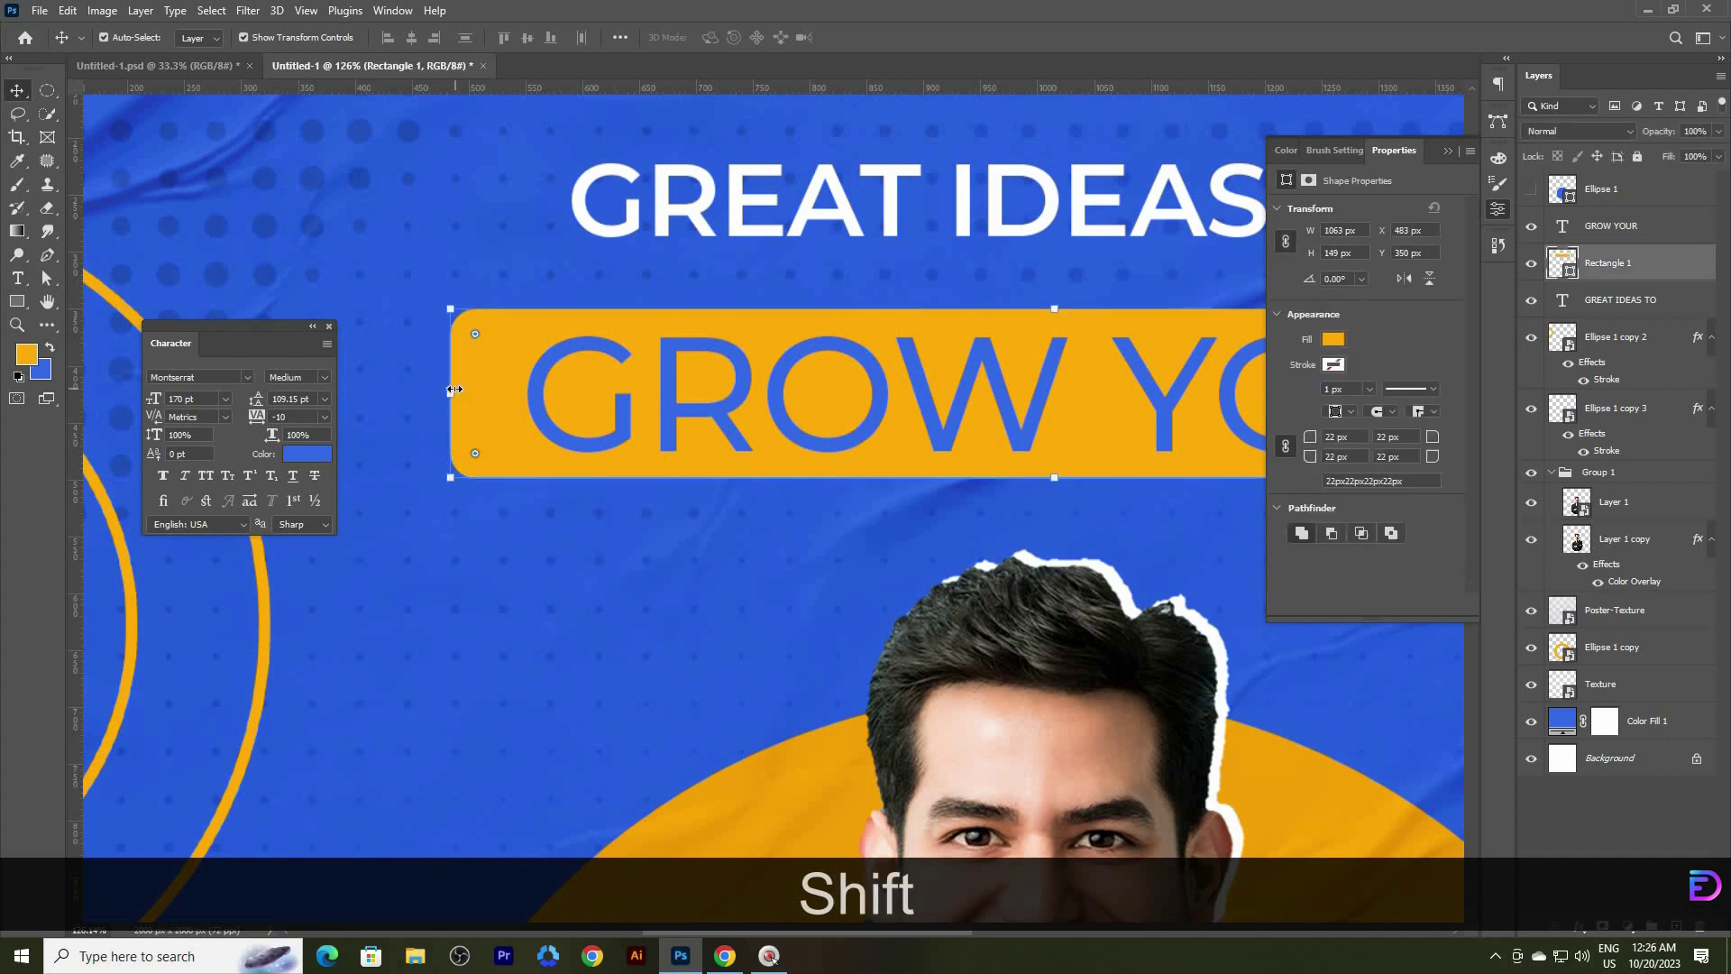
left_click_drag(450, 393, 473, 391)
left_click_drag(1056, 527, 934, 526)
left_click(477, 245, "shift")
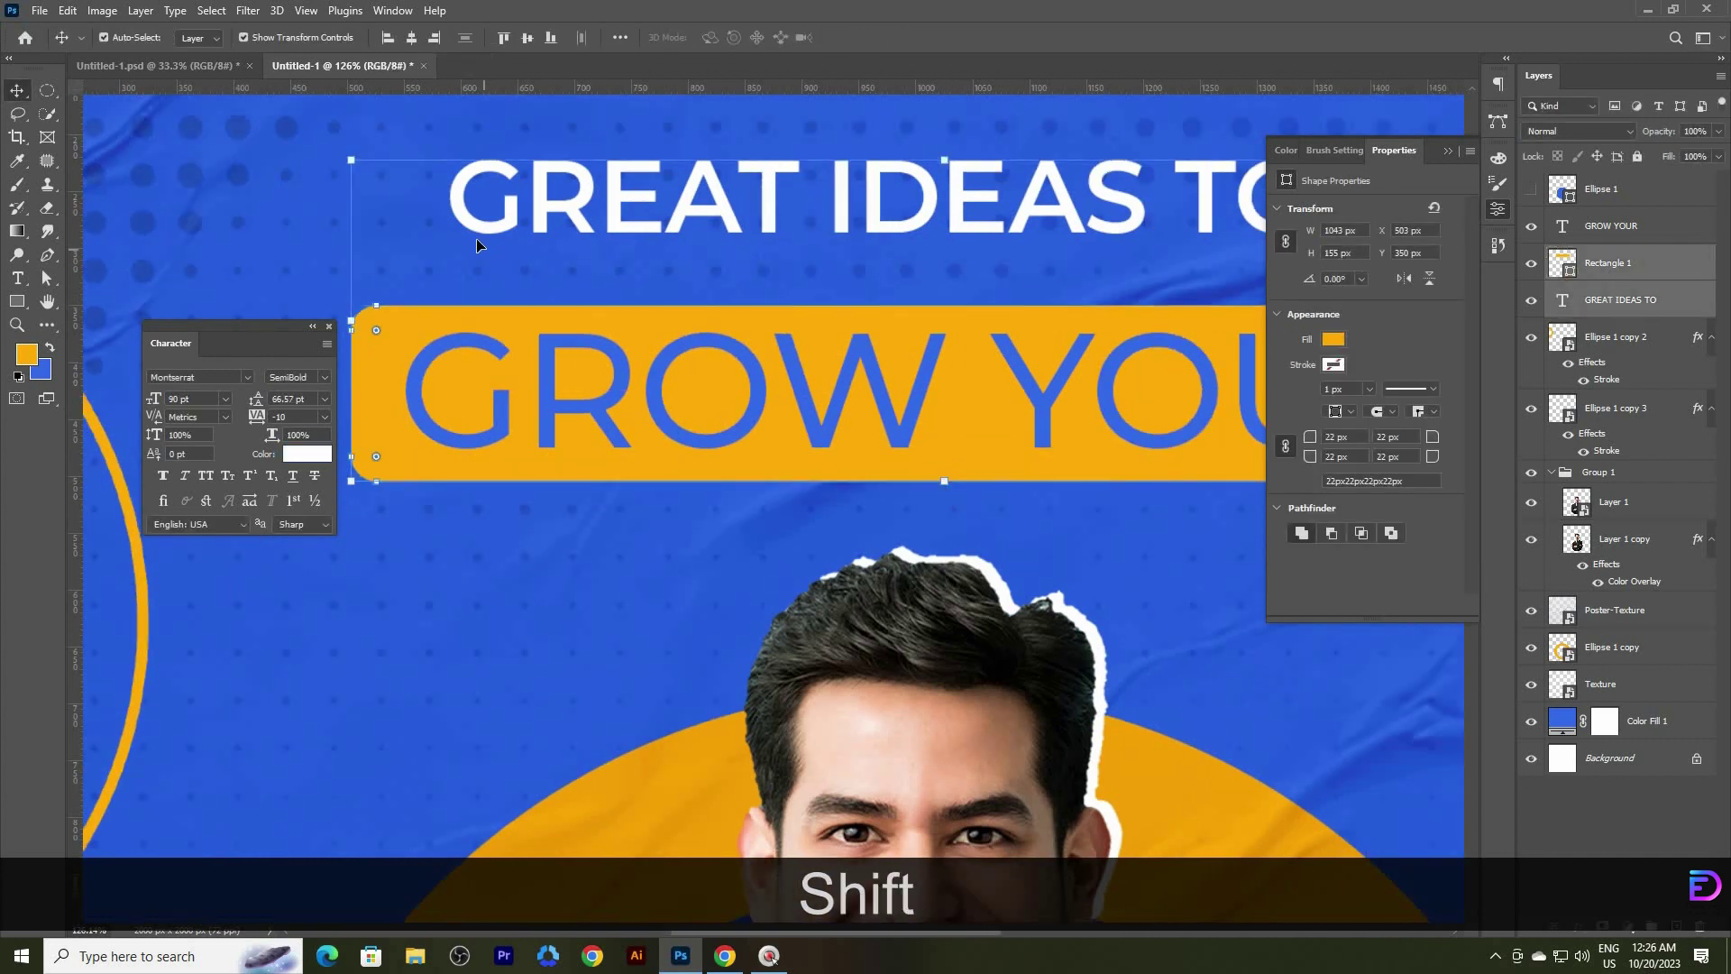
left_click(1612, 262)
left_click(1612, 227, "shift")
left_click(411, 38)
left_click(529, 38)
- Duplicate the GREAT IDEAS TO text, change the copy to BUSINESS and place it below the orange rectangle, left-aligned with GROW YOUR
left_click_drag(933, 282, 795, 393)
left_click_drag(795, 393, 705, 397)
left_click_drag(871, 510, 811, 510)
left_click_drag(911, 402, 795, 270)
left_click(1422, 711)
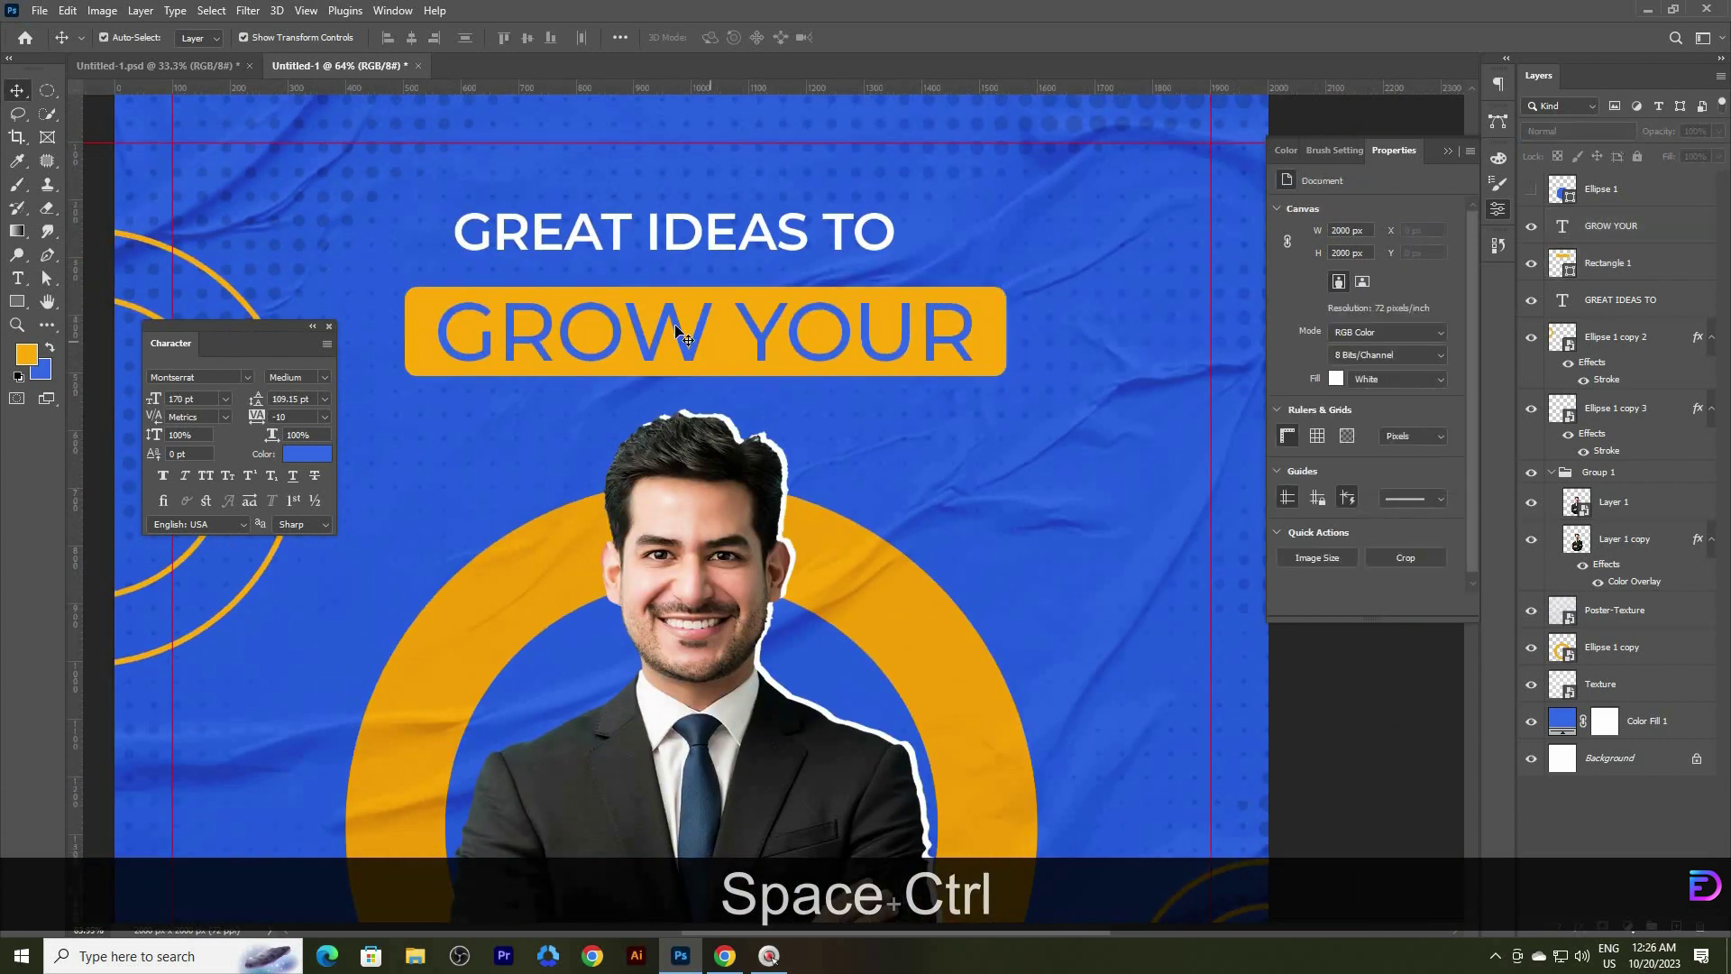
left_click_drag(690, 230, 932, 417)
key("t")
left_click_drag(707, 411, 1296, 410)
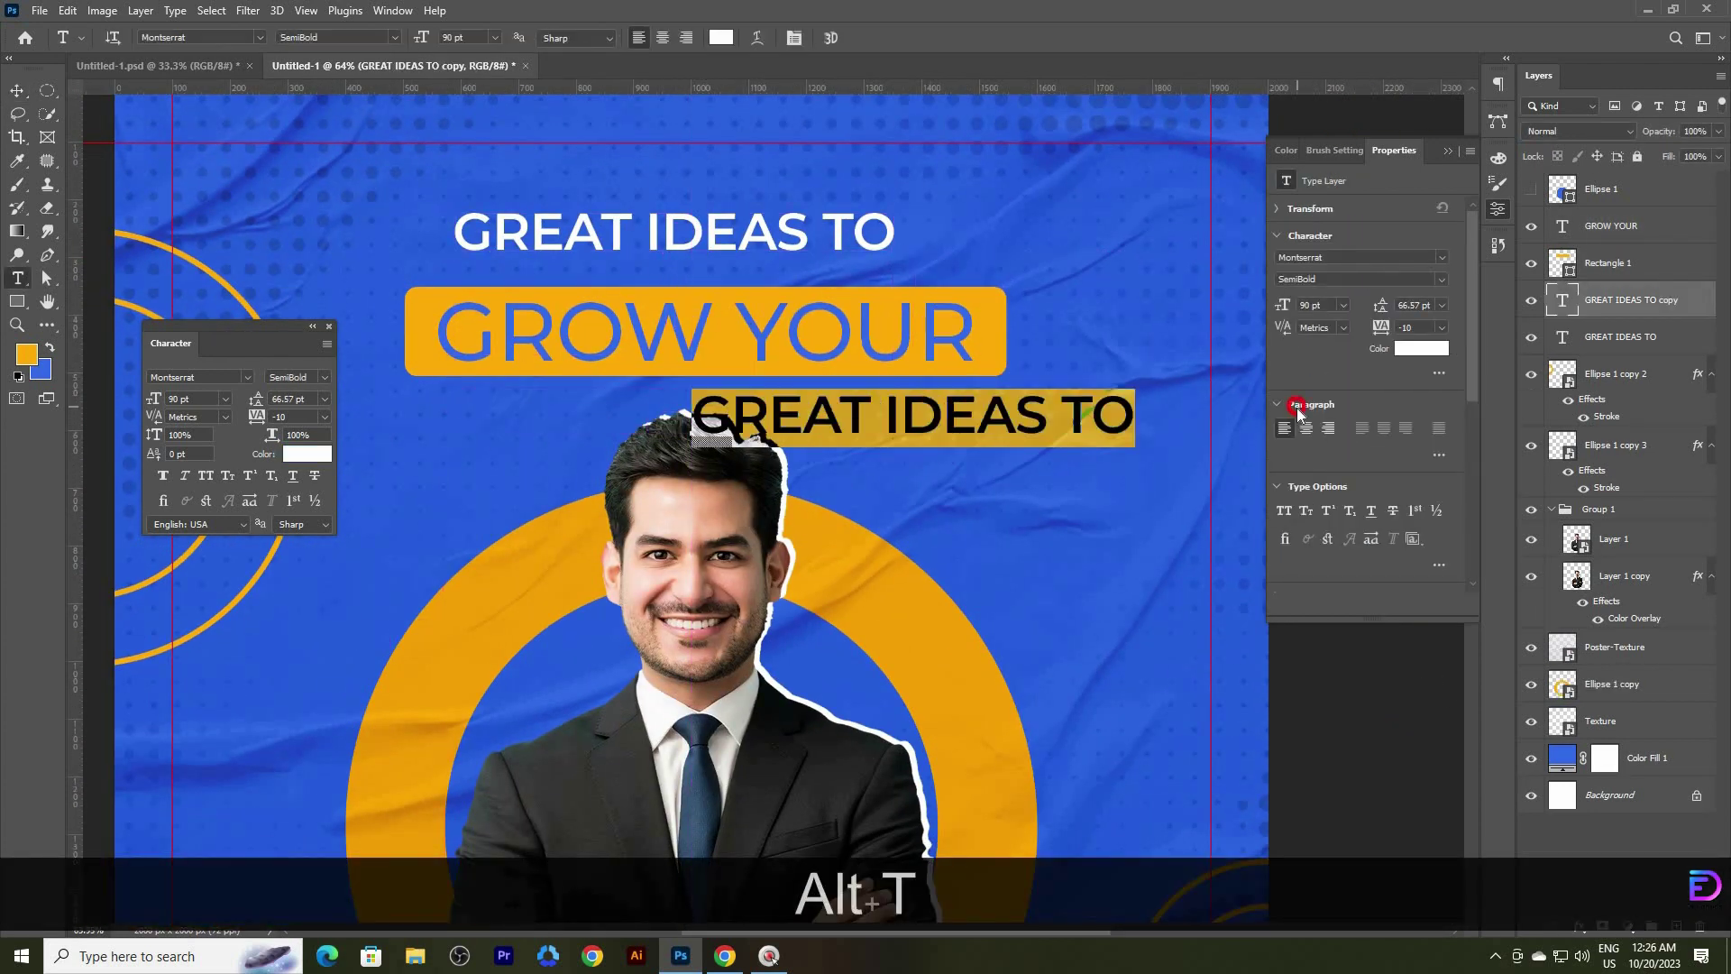
key("BackSpace")
key("Caps_Lock")
type("BUSINESS")
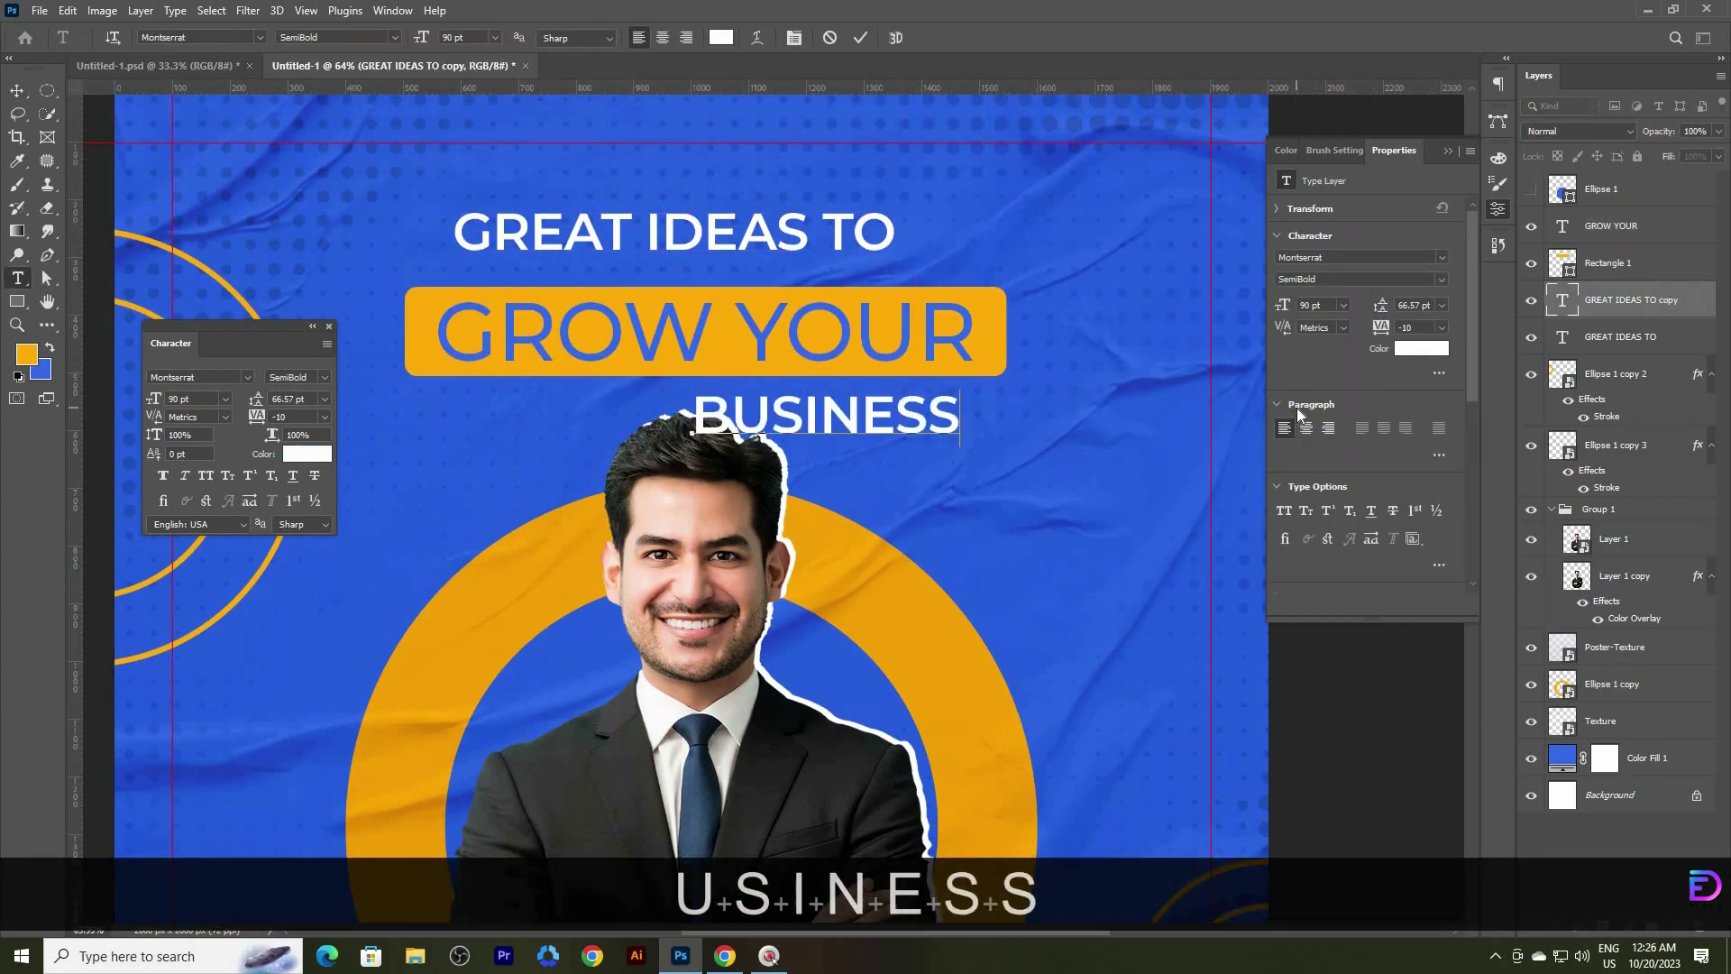
left_click(15, 90)
left_click_drag(883, 423, 627, 423)
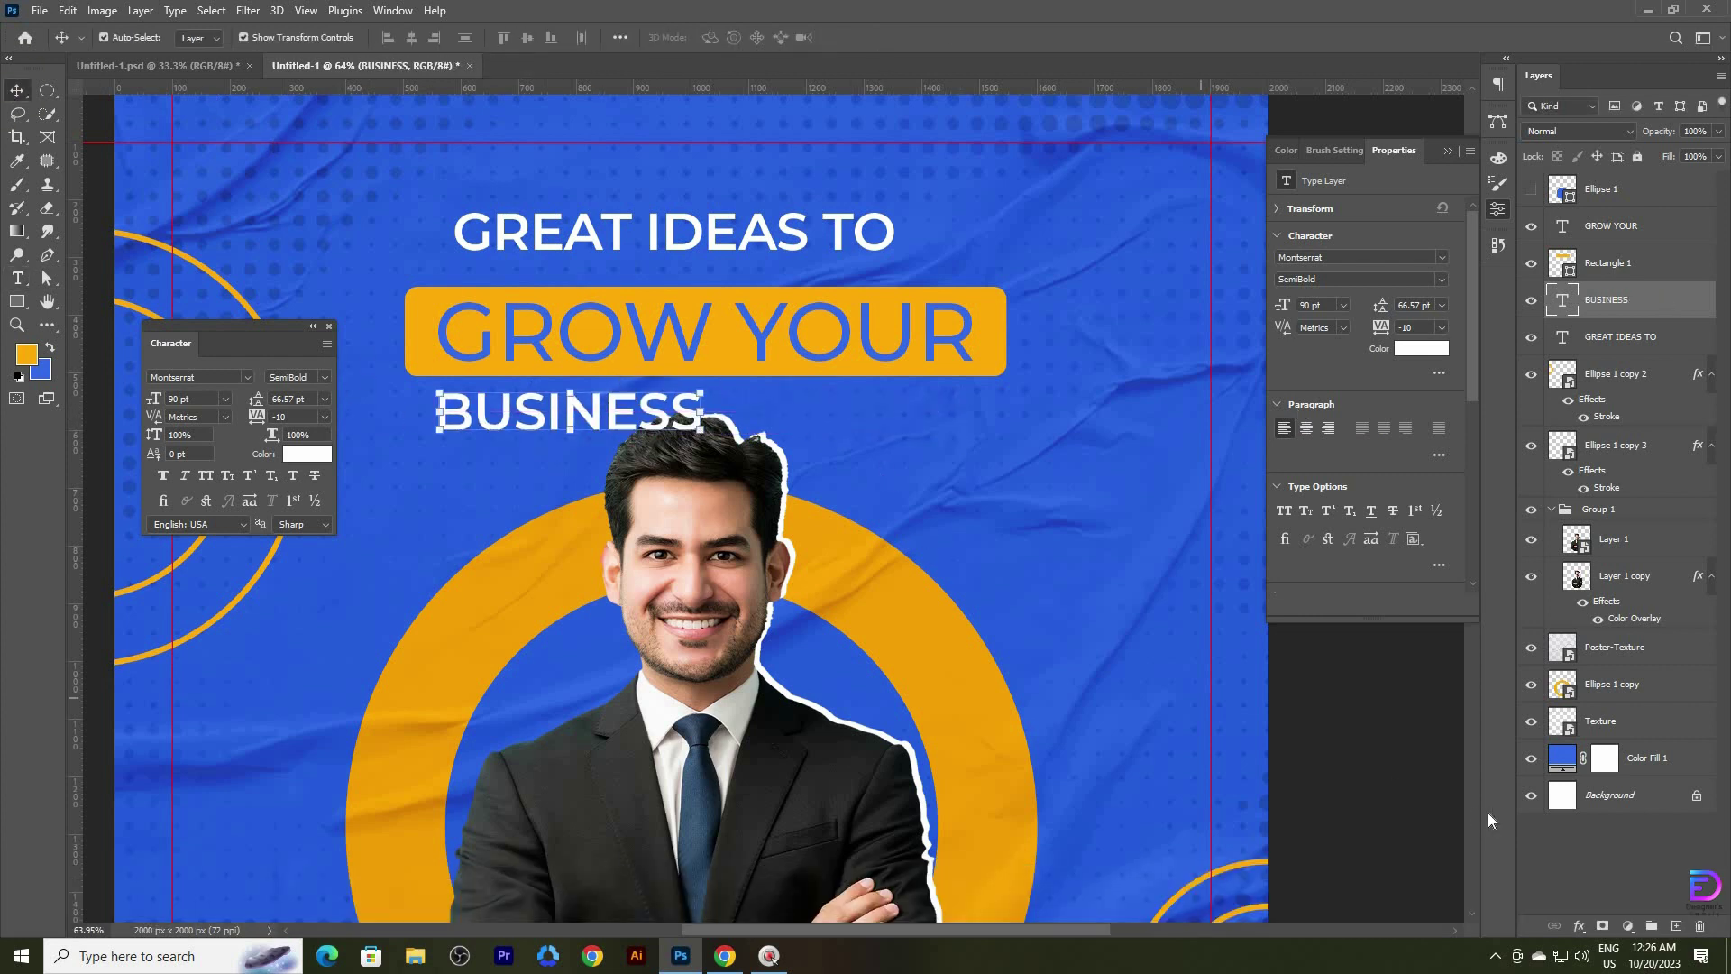
- Narrow the orange rectangle behind GROW YOUR to about 1020 px wide, moving only its left edge inward
left_click(439, 335)
key("ctrl+t")
left_click_drag(407, 331, 423, 330)
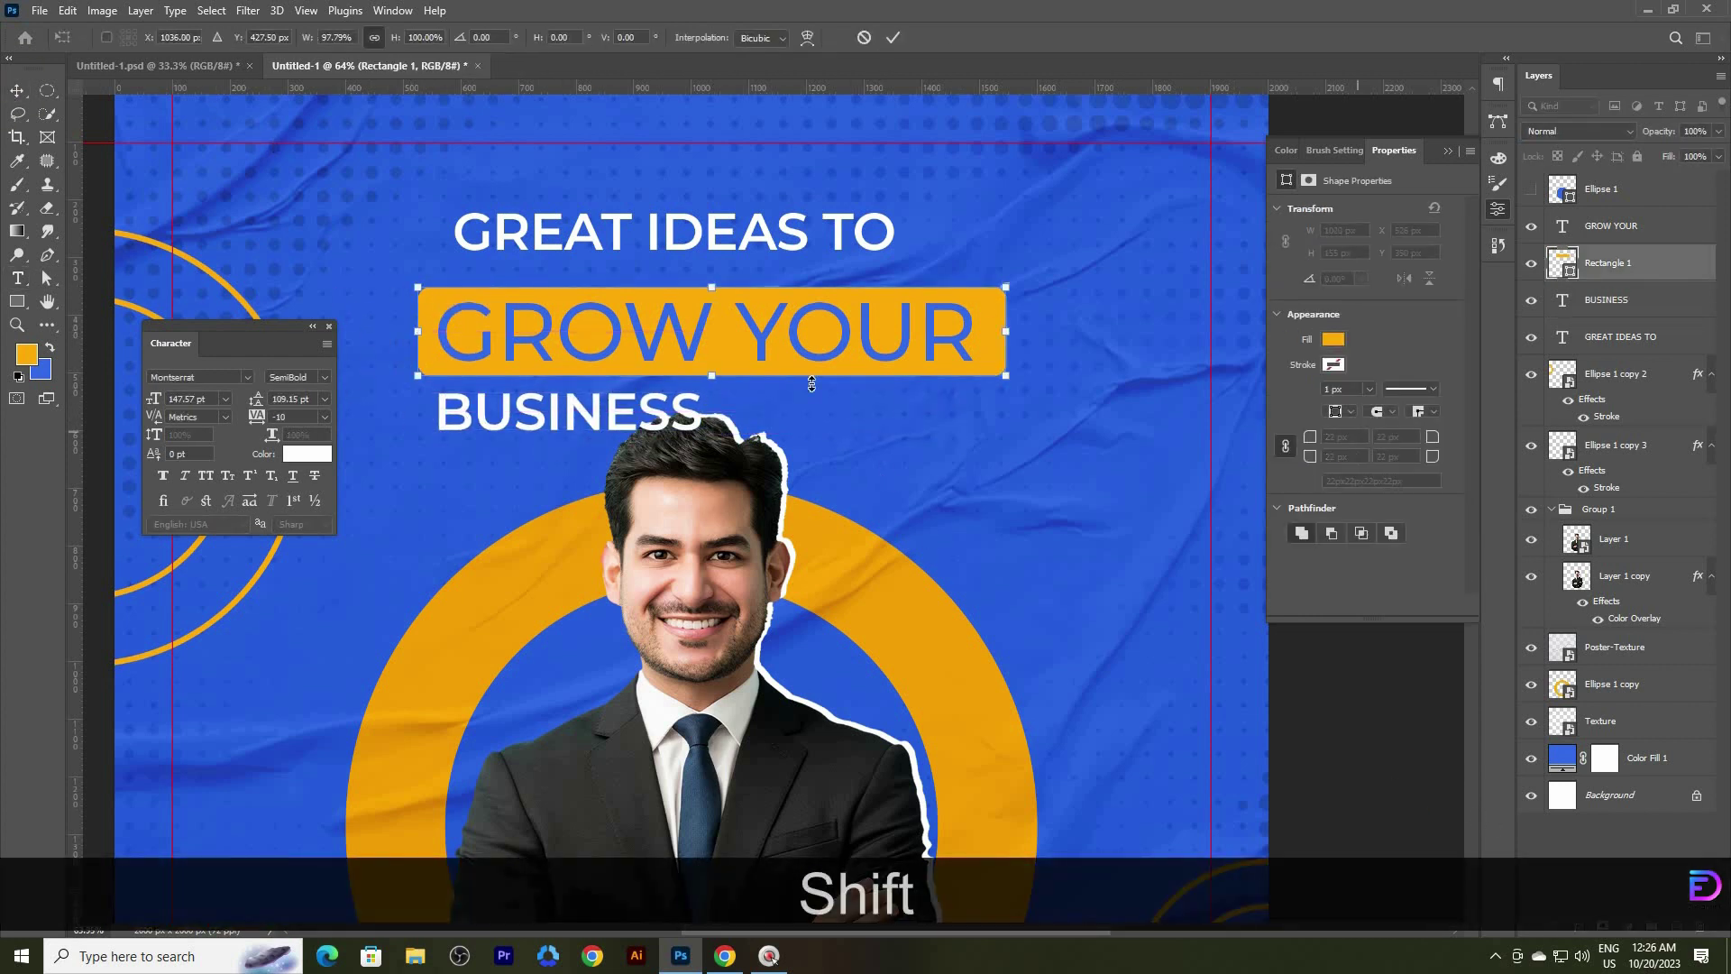
left_click(1404, 721)
- Set the orange rectangle's corner radii to 25 px and centre the GROW YOUR text horizontally on it
key("Up")
key("Up")
key("Up")
key("Up")
key("Down")
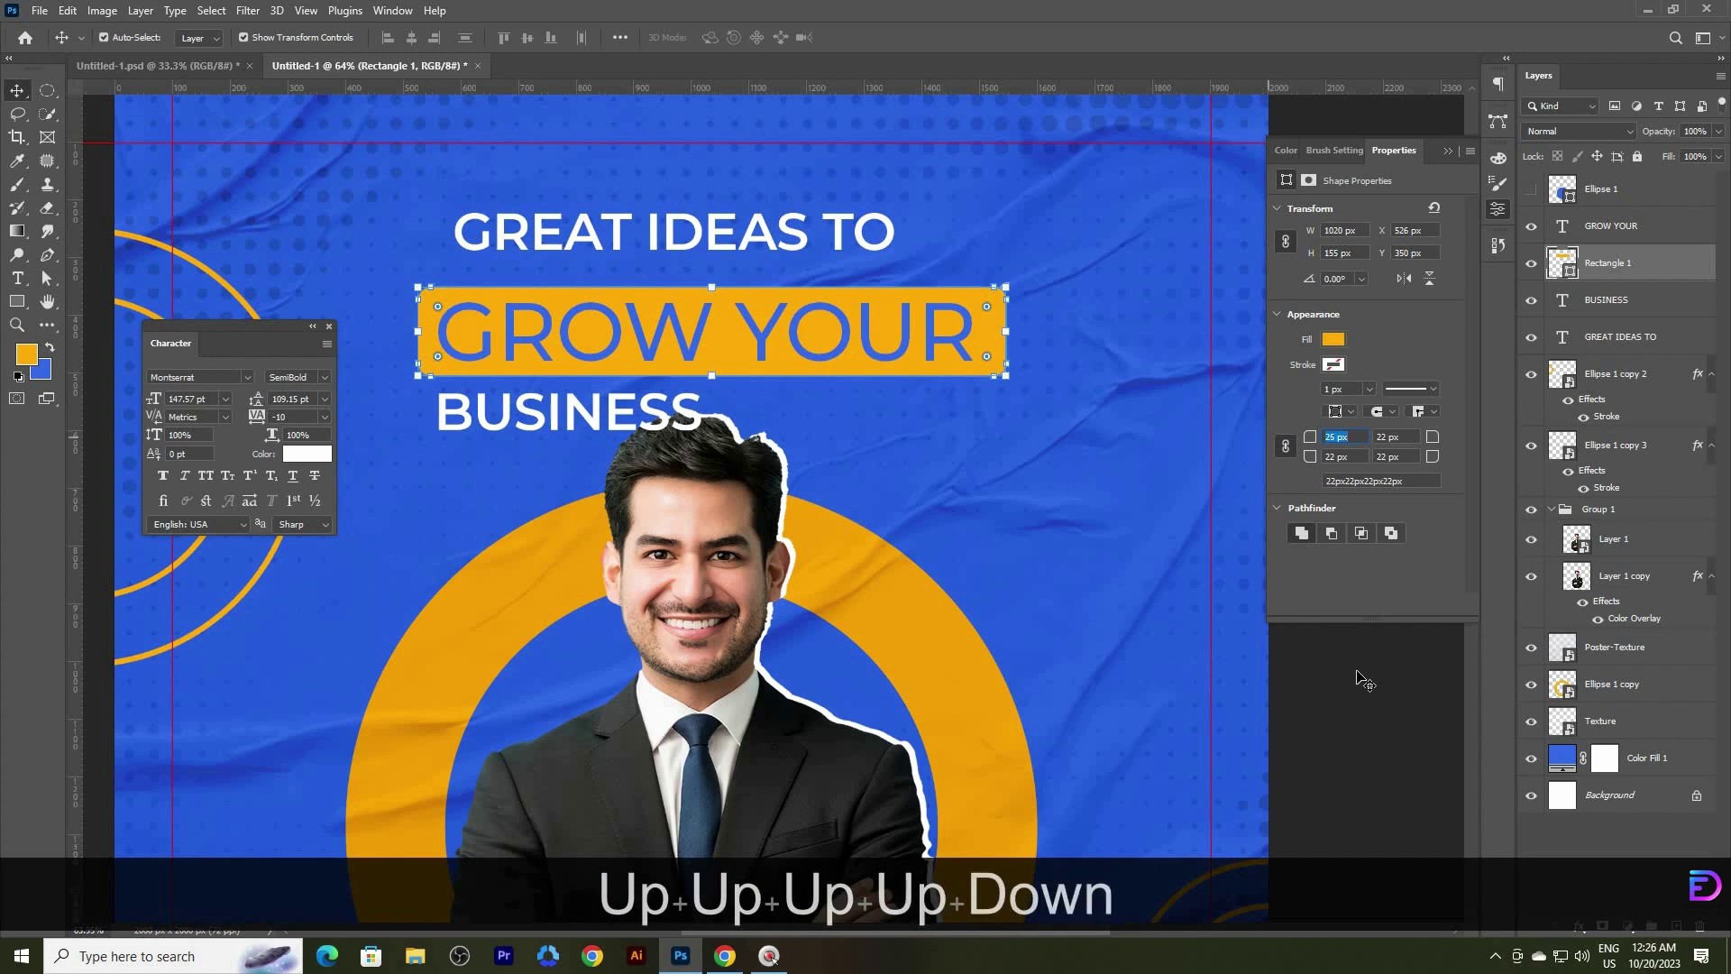
key("Return")
left_click(1611, 225, "shift")
left_click(411, 37)
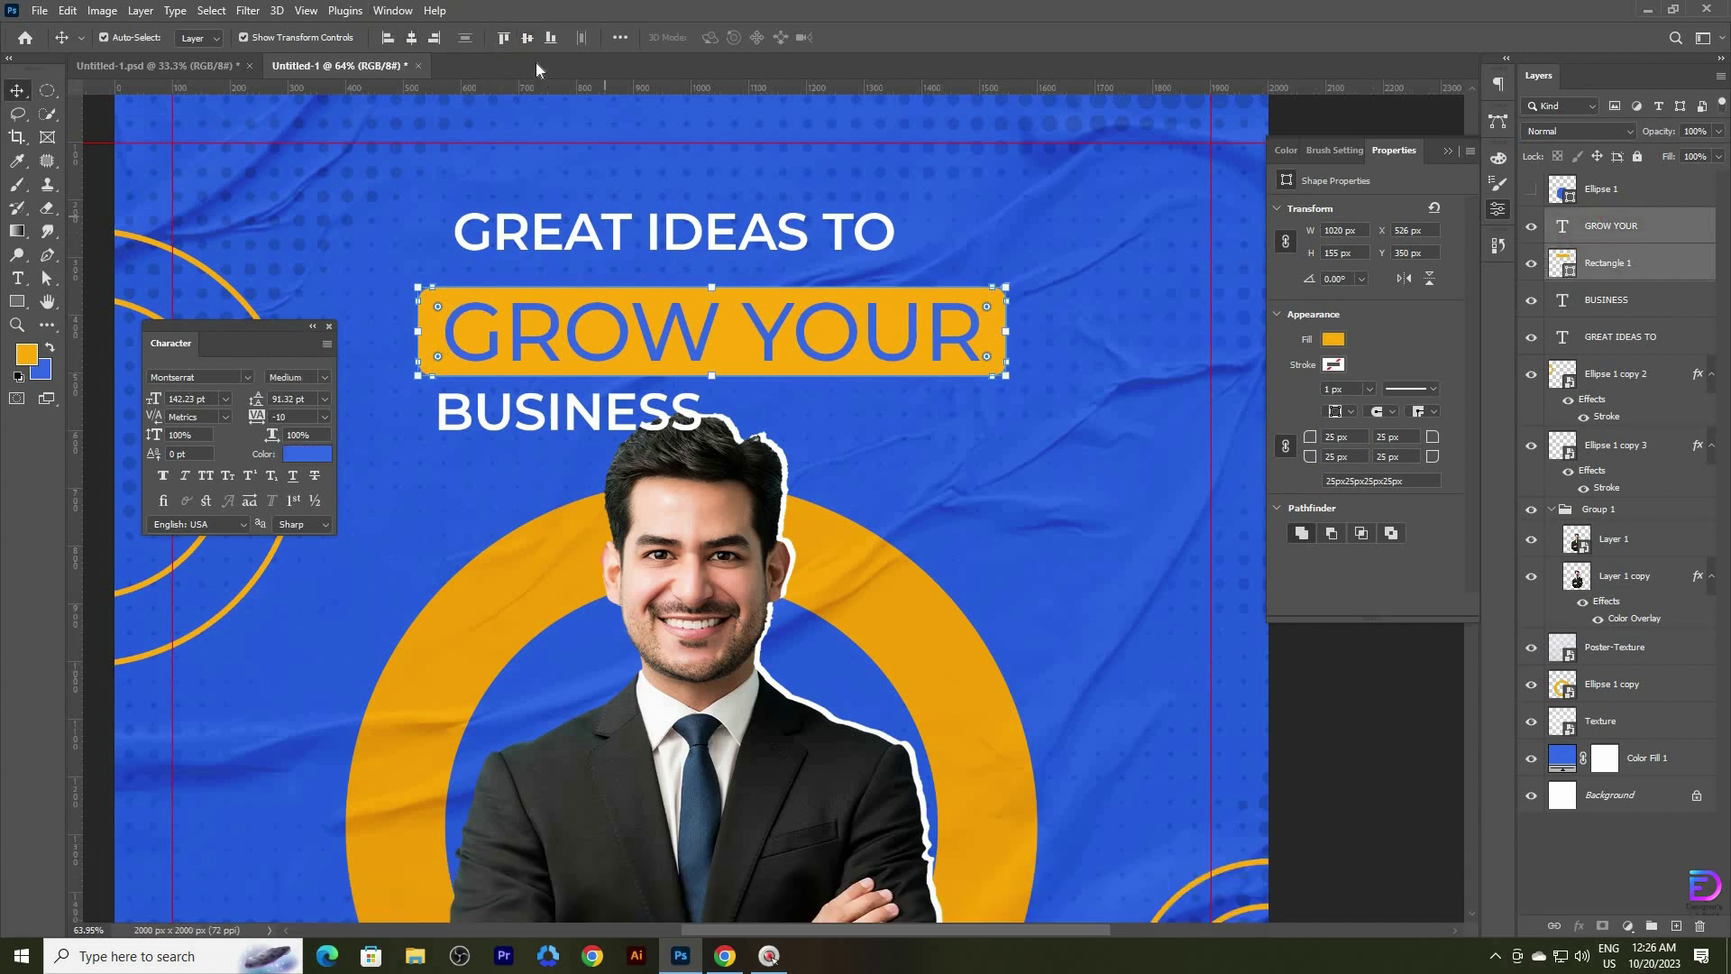
- Enlarge the BUSINESS text to about 195 pt so it spans the orange rectangle's width, and position it just below the rectangle
left_click(522, 404)
key("ctrl+t")
left_click_drag(701, 384, 1006, 353)
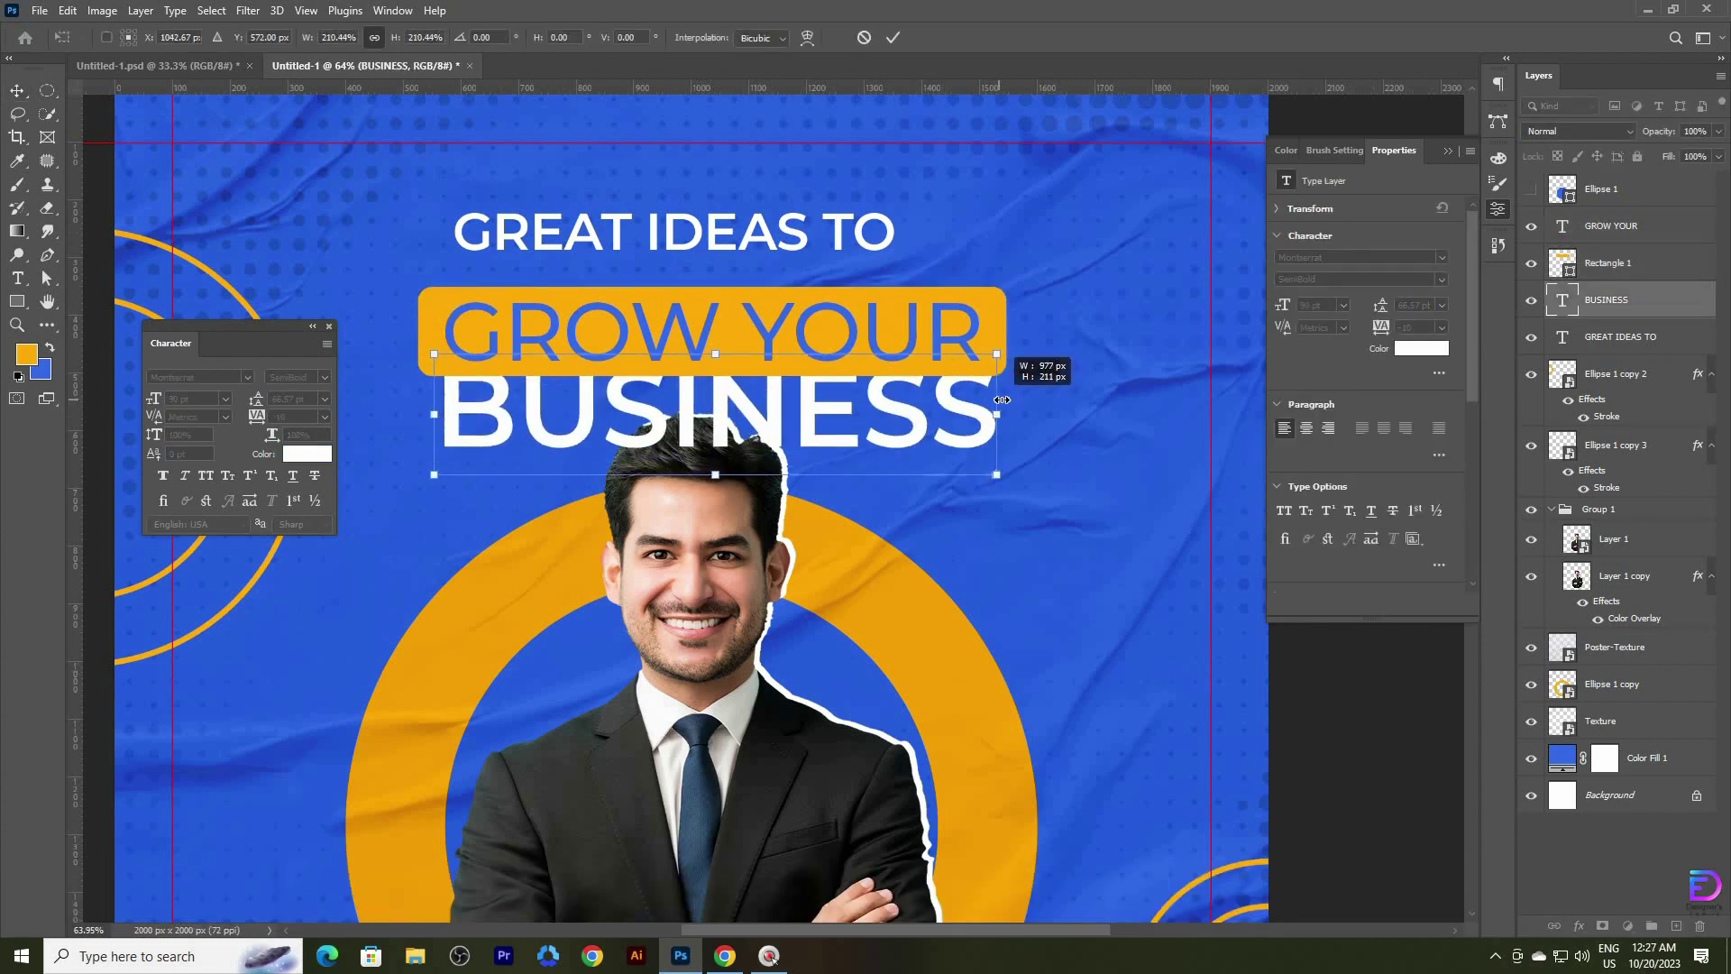
left_click_drag(683, 423, 682, 447)
left_click_drag(425, 437, 417, 437)
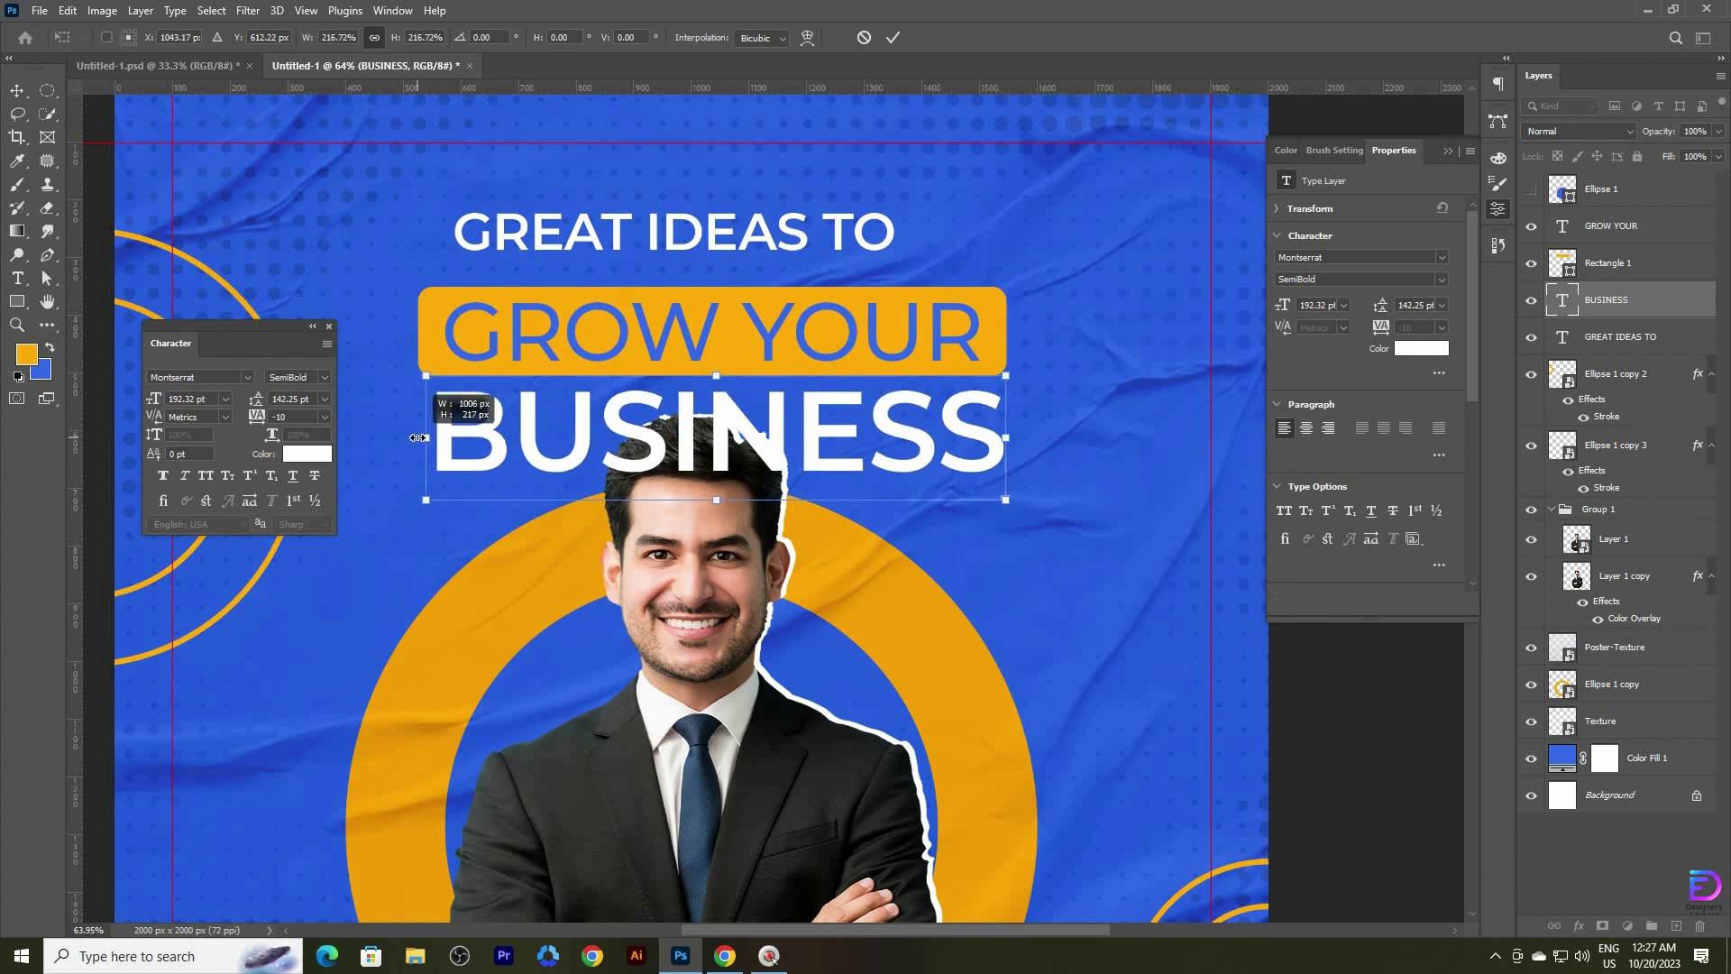
key("Return")
key("Down")
key("Down")
key("Down")
key("Down")
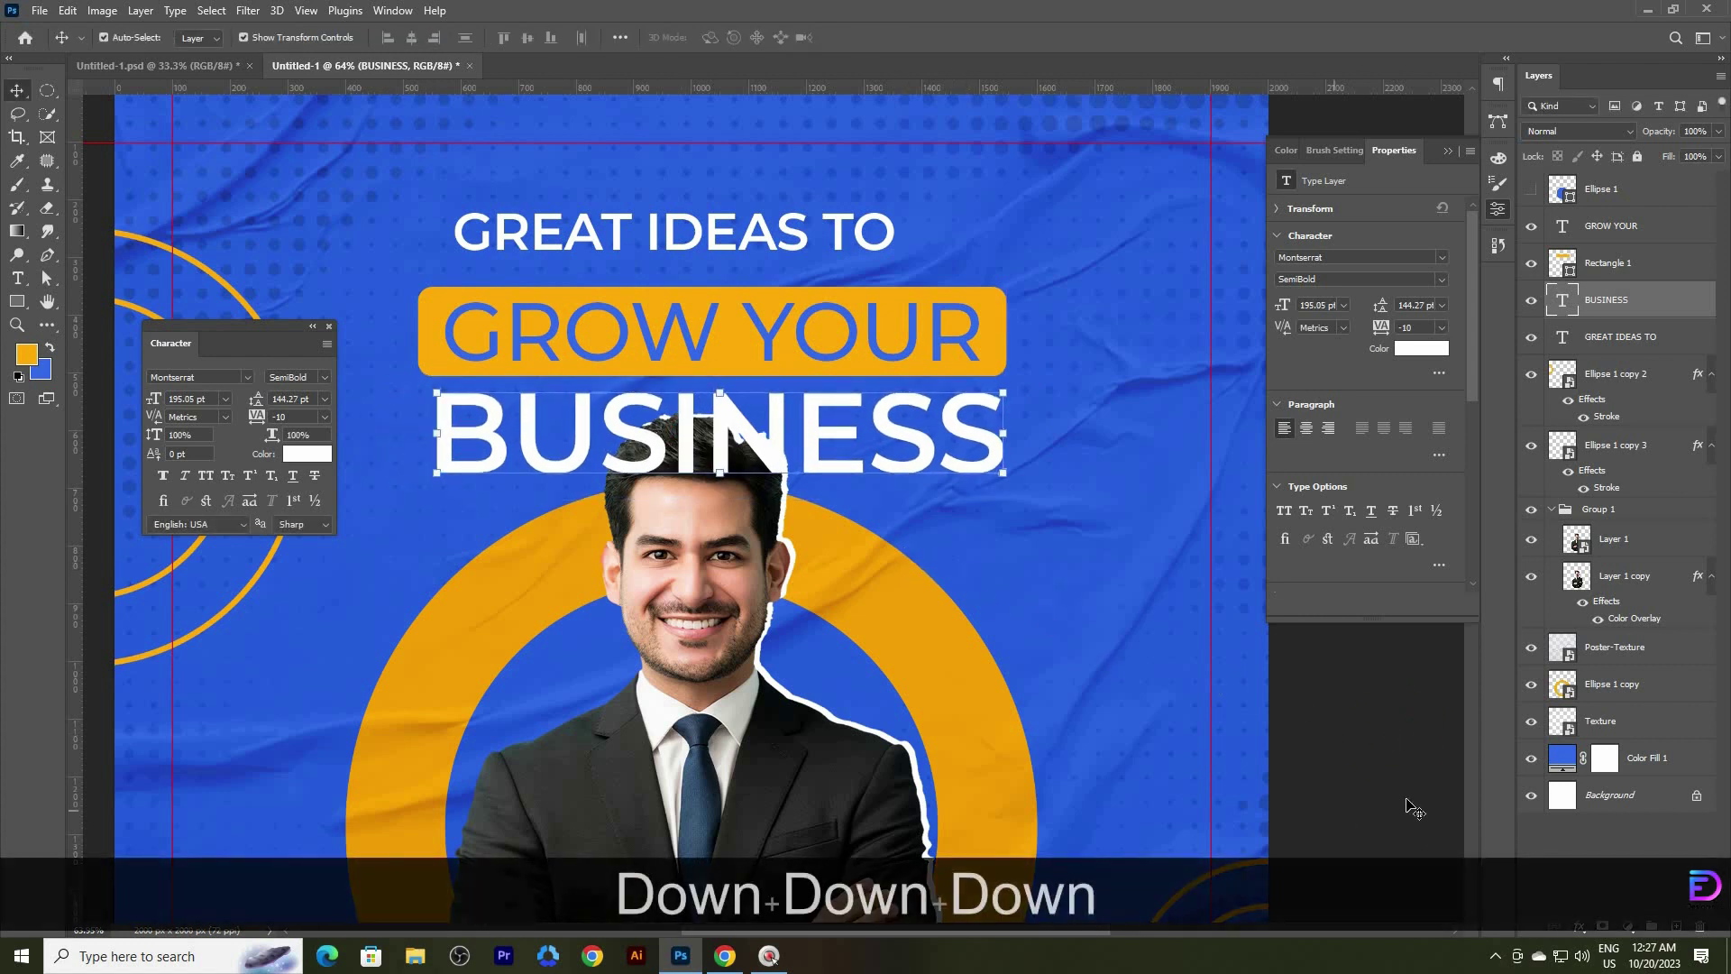
key("Down")
- Move the GREAT IDEAS TO text closer above the orange rectangle and group the three headline texts with the rectangle
left_click(703, 227)
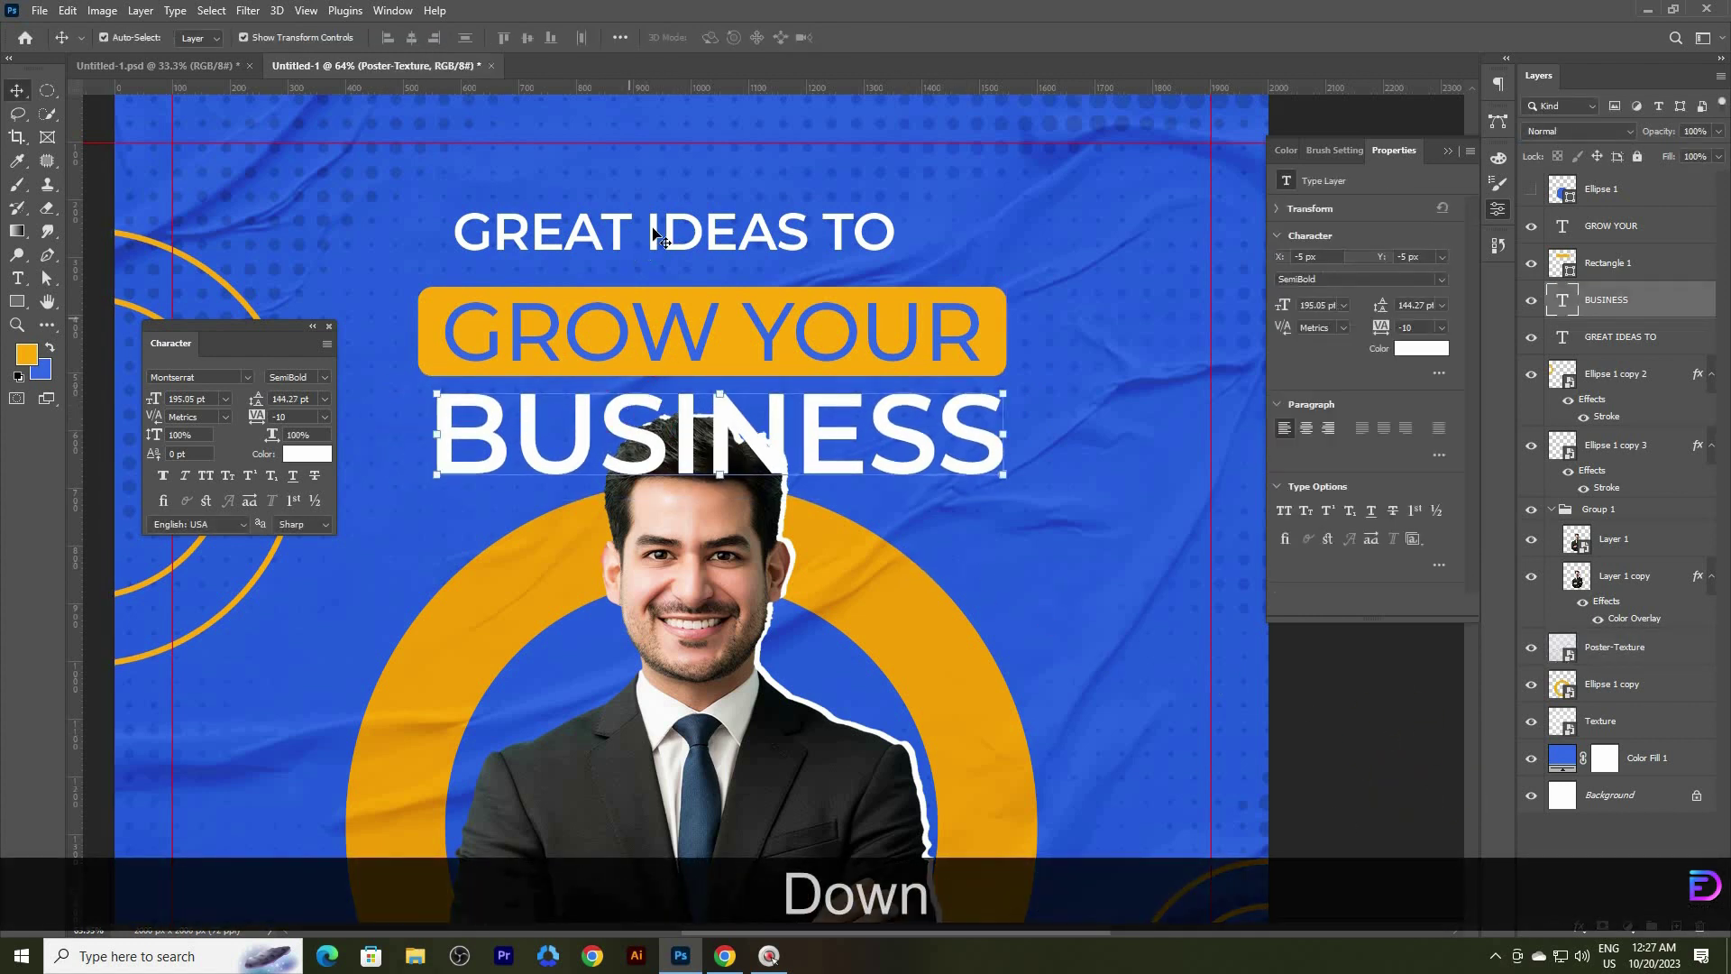
left_click_drag(703, 227, 718, 247)
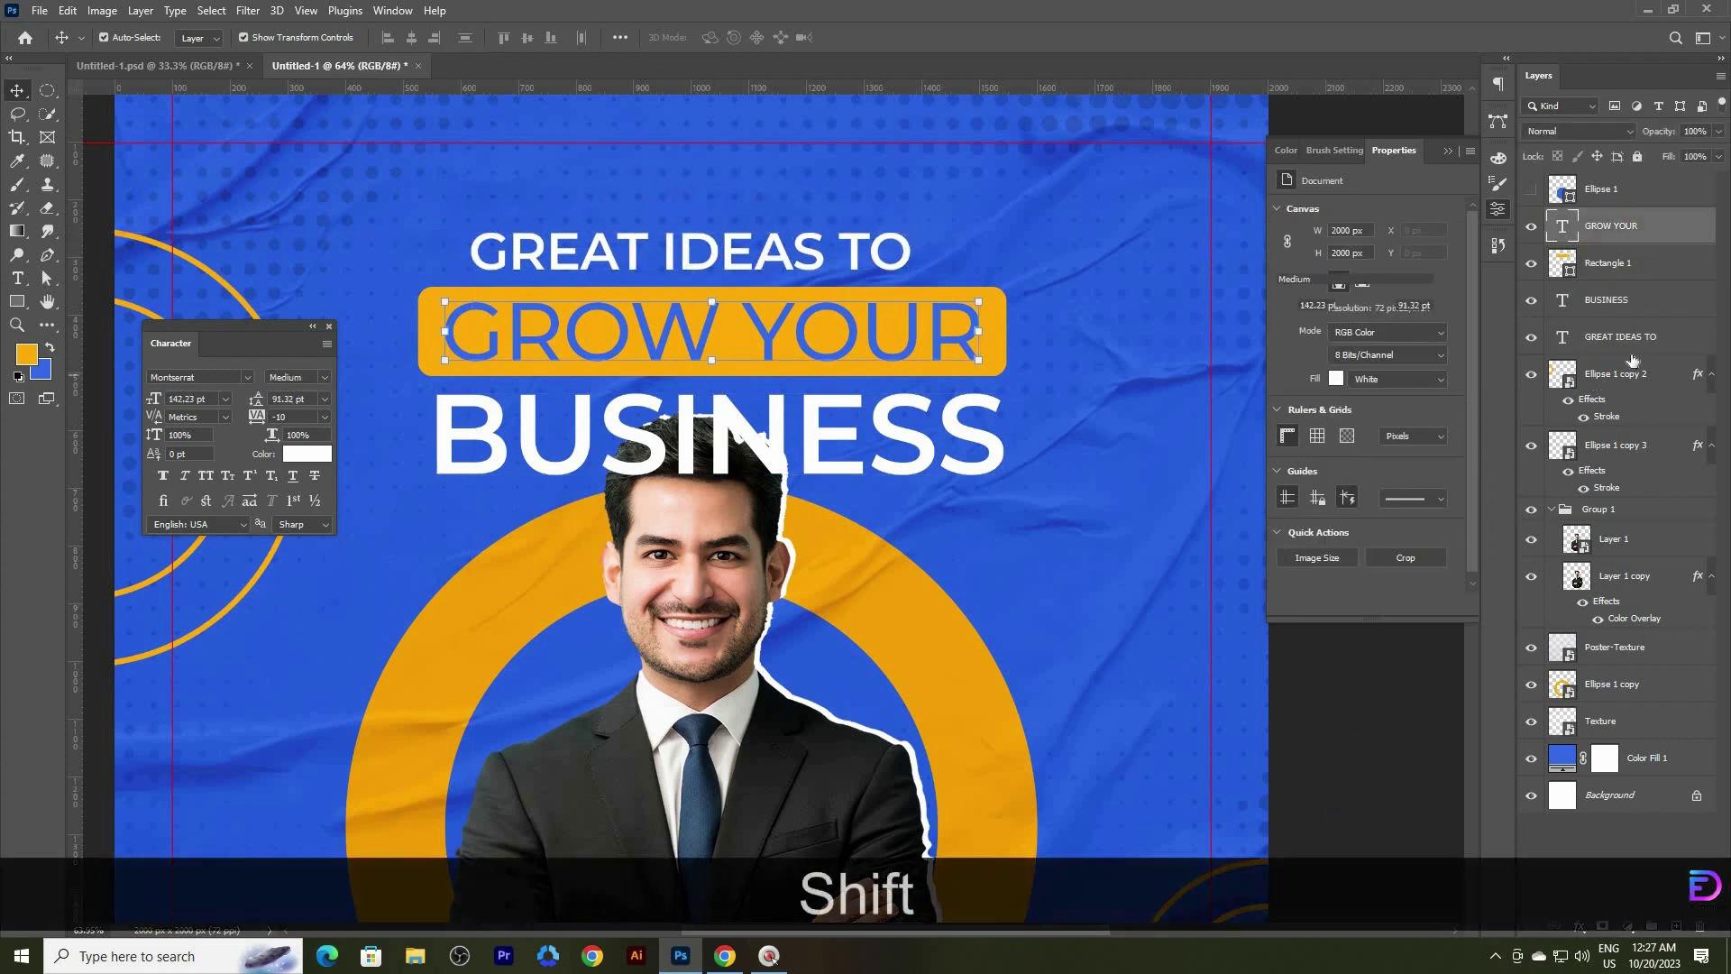
left_click(1587, 228, "shift")
mouse_move(982, 358)
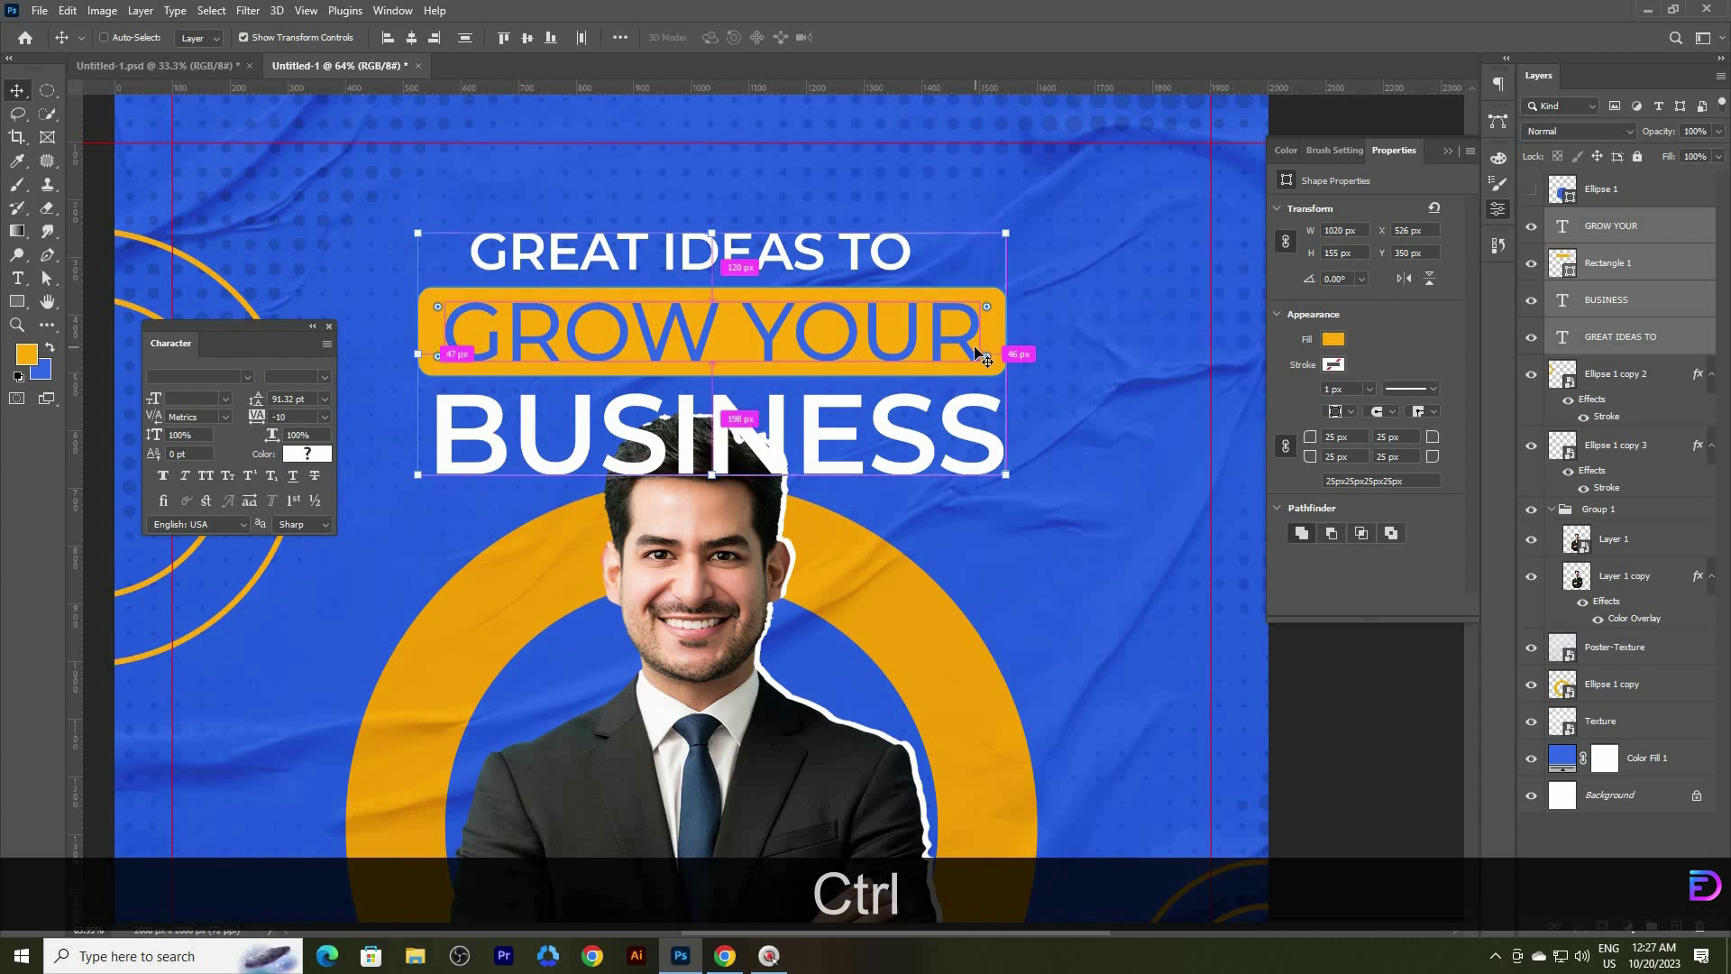
key("ctrl+g")
key("ctrl+t")
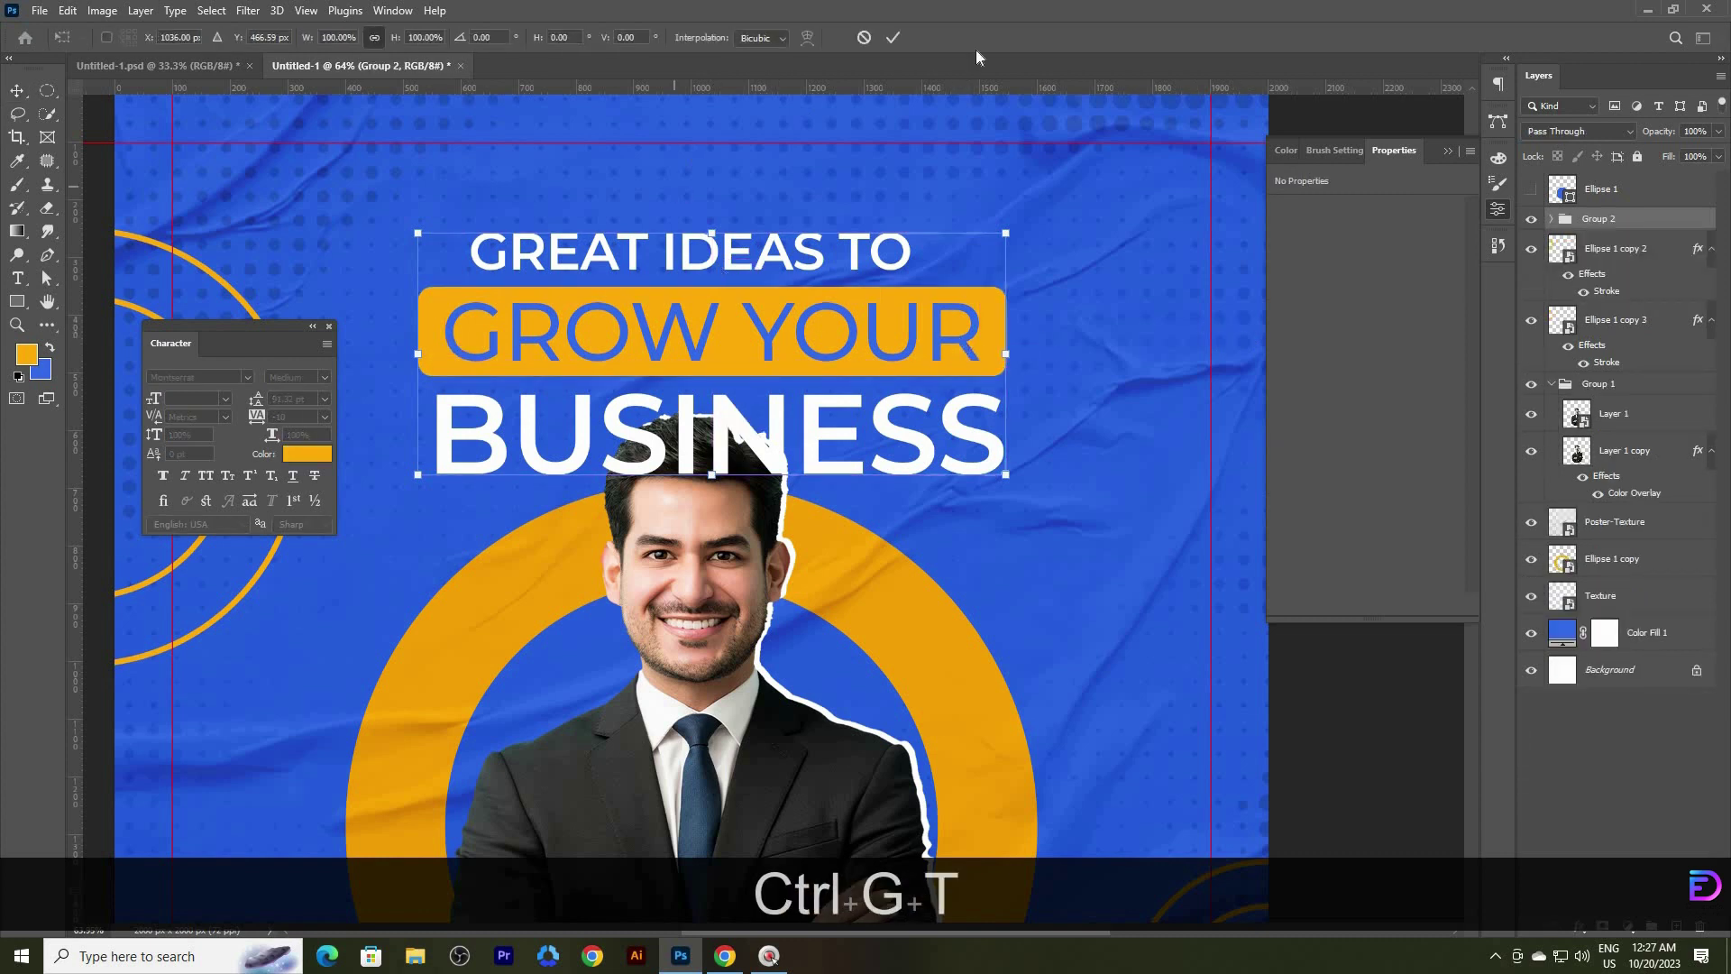
left_click(890, 38)
- Centre the headline group horizontally on the canvas
key("ctrl+a")
left_click(412, 38)
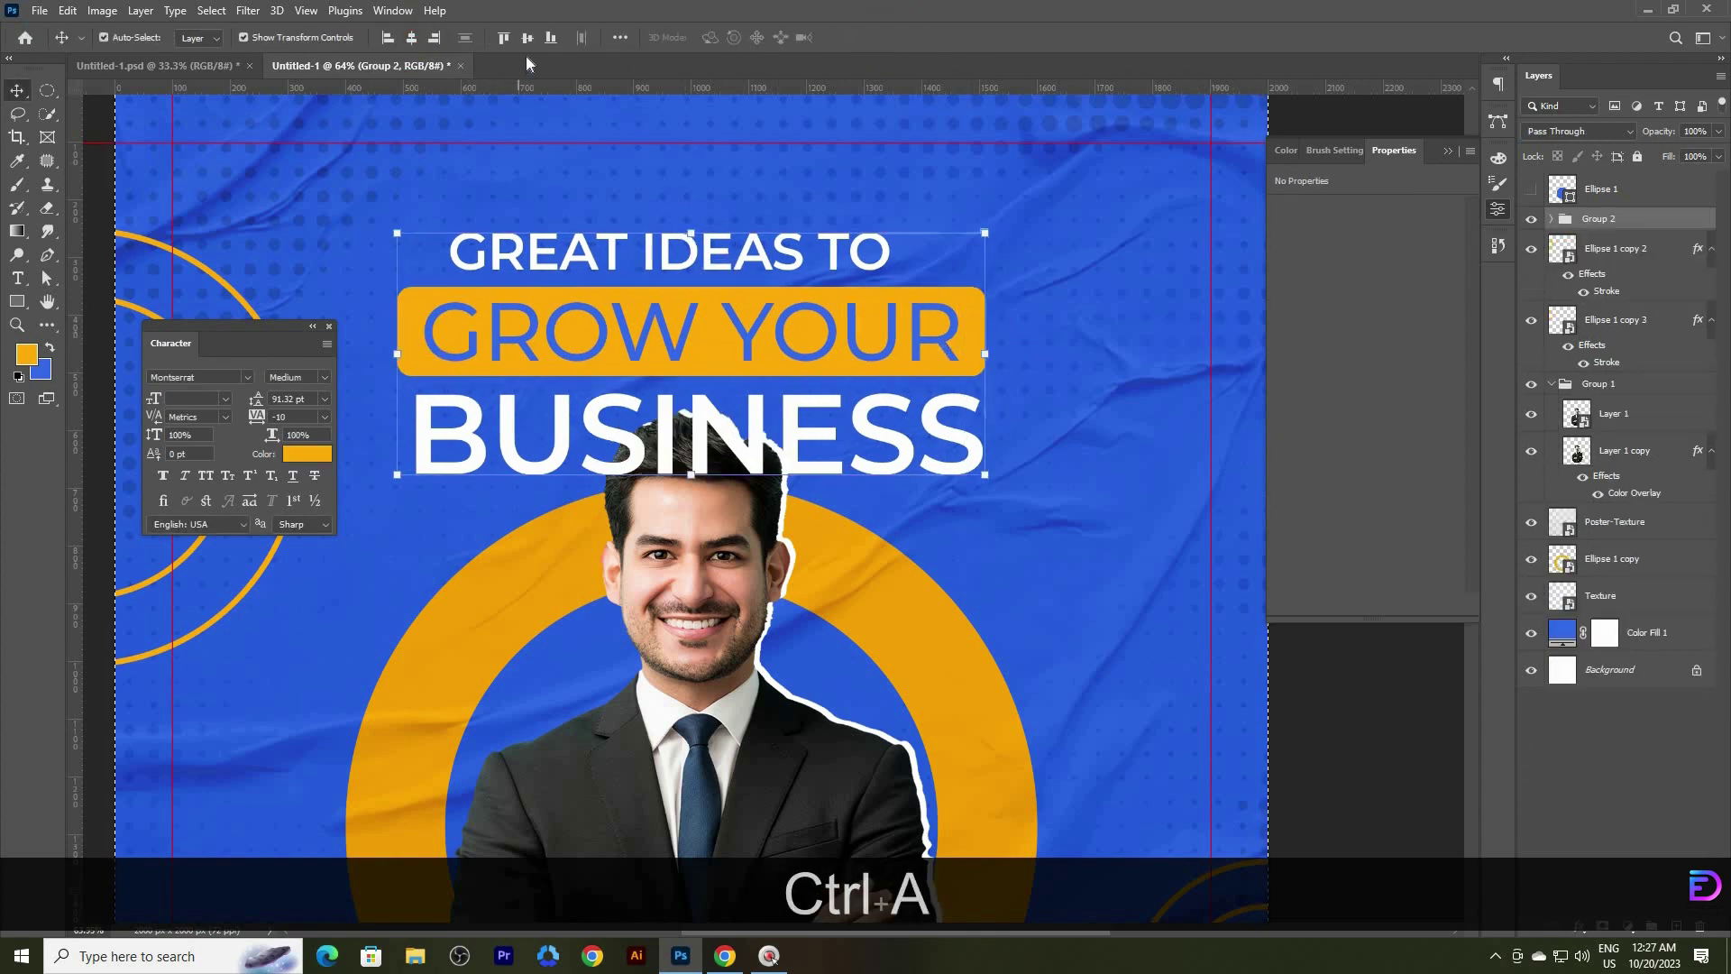
left_click_drag(828, 294, 786, 331)
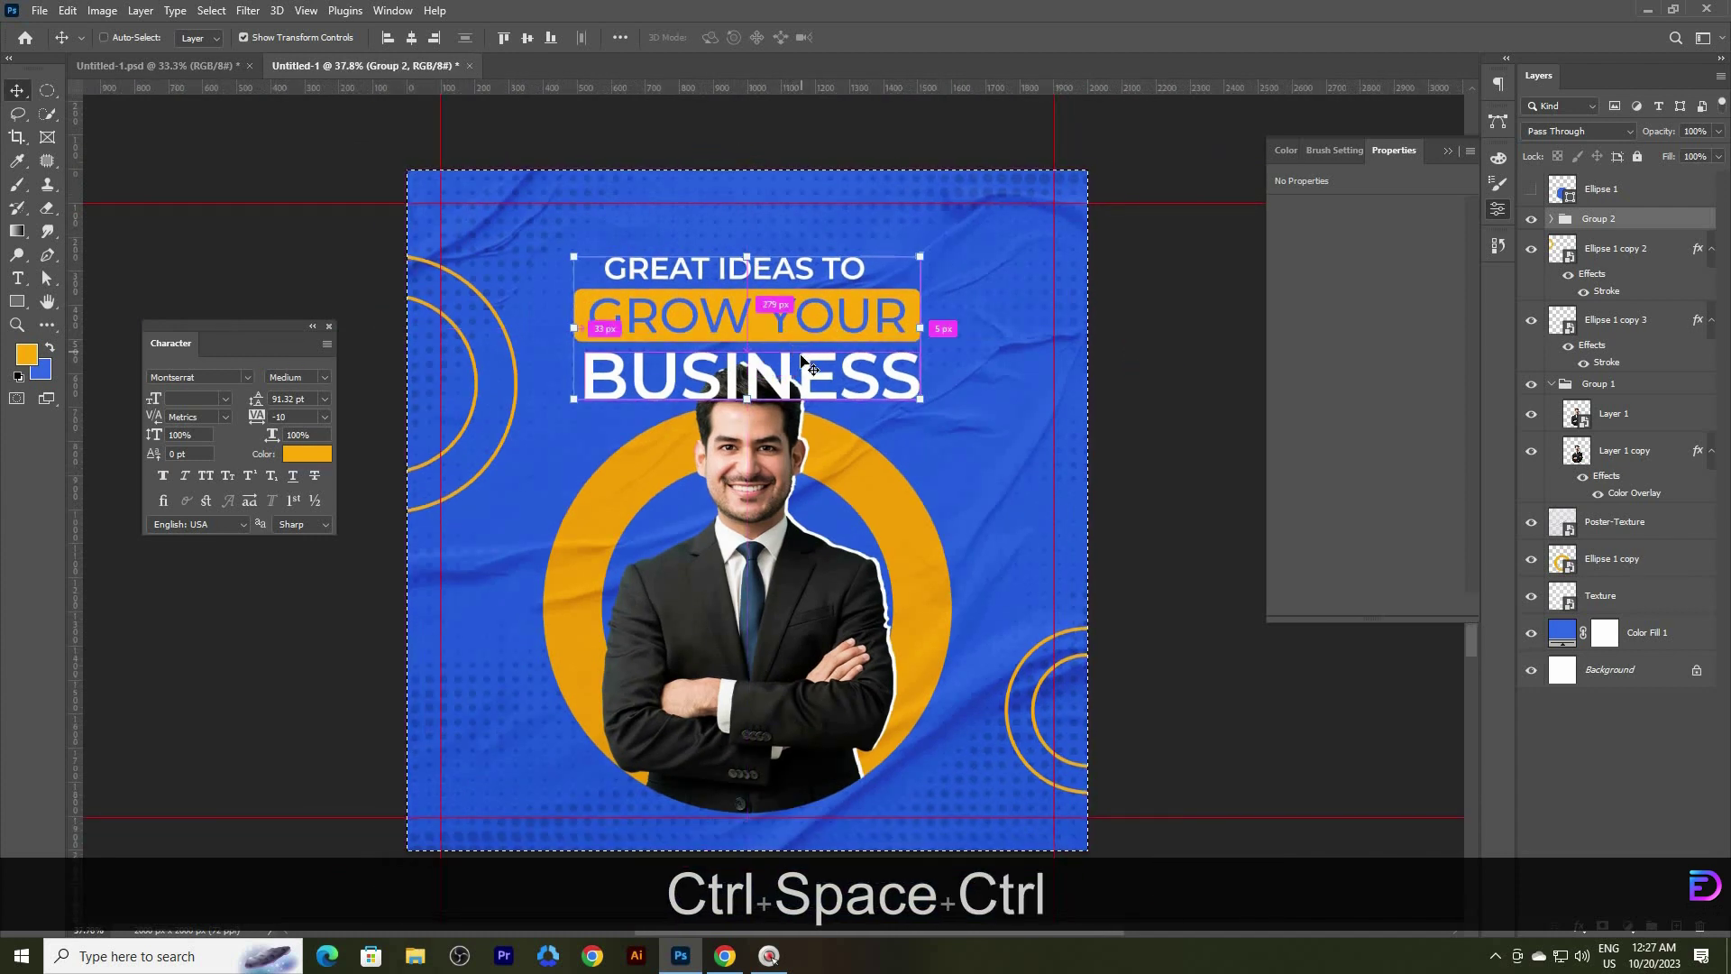
key("ctrl+d")
- Scale the headline group to about 95% and move it up above the man's head, just under the upper guide
left_click_drag(752, 404, 766, 313)
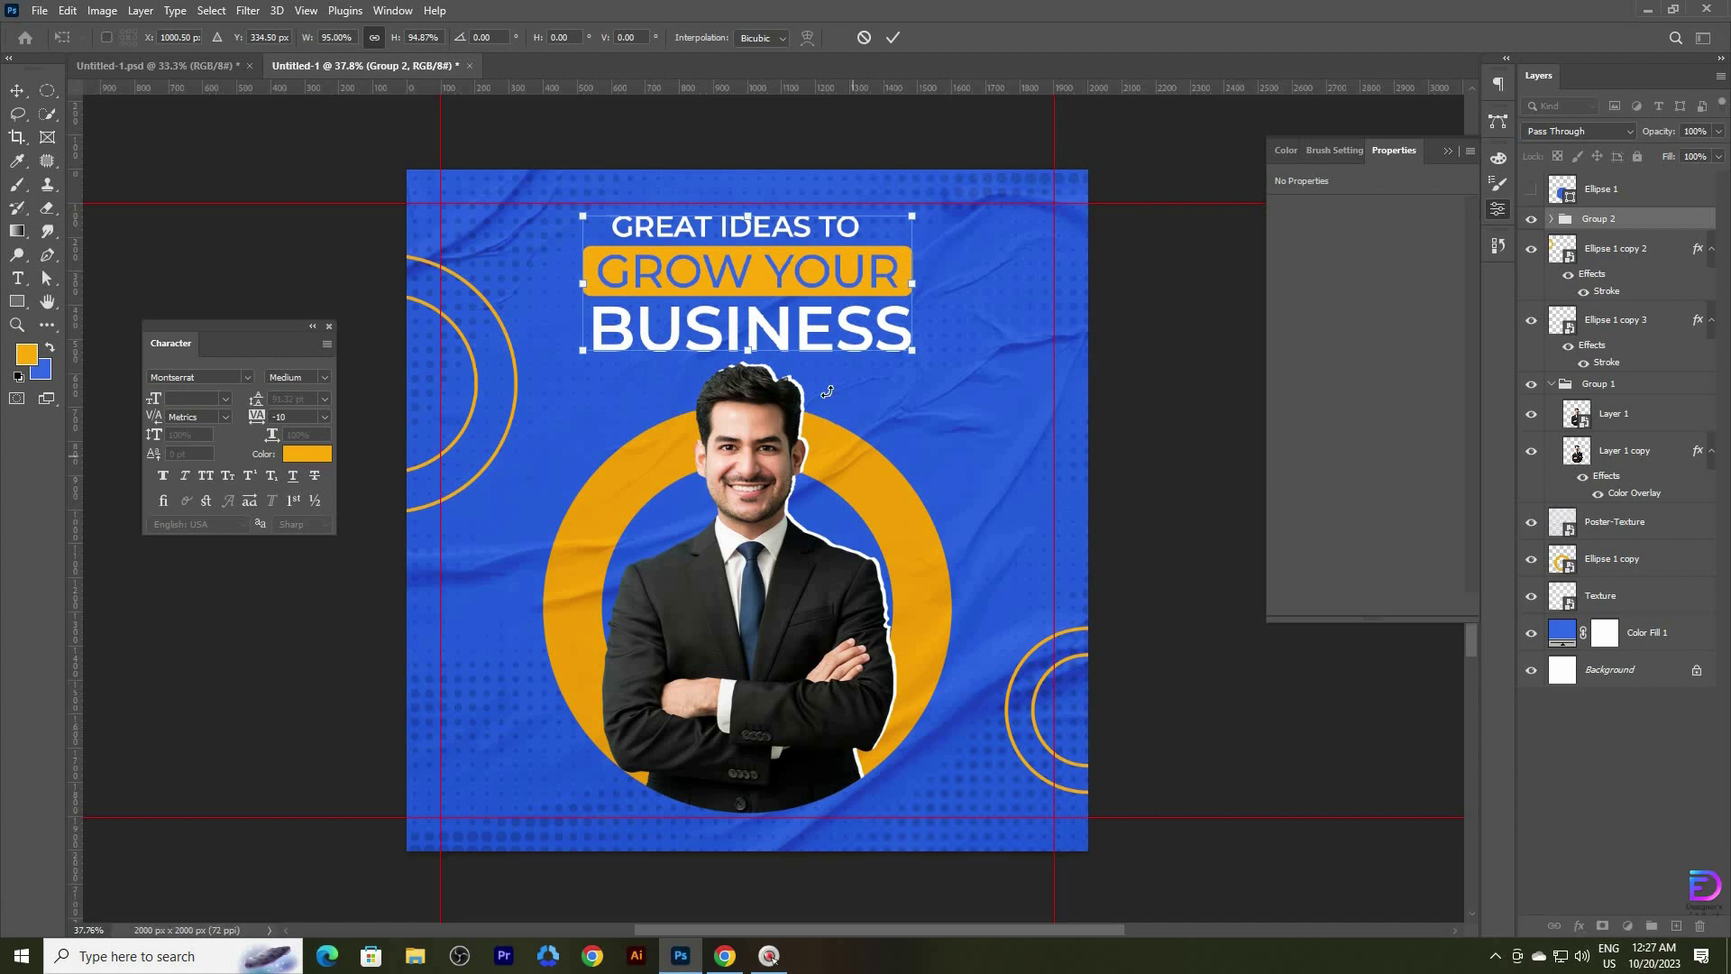
key("Up")
key("Up")
key("Up")
key("Up")
key("Up")
key("Down")
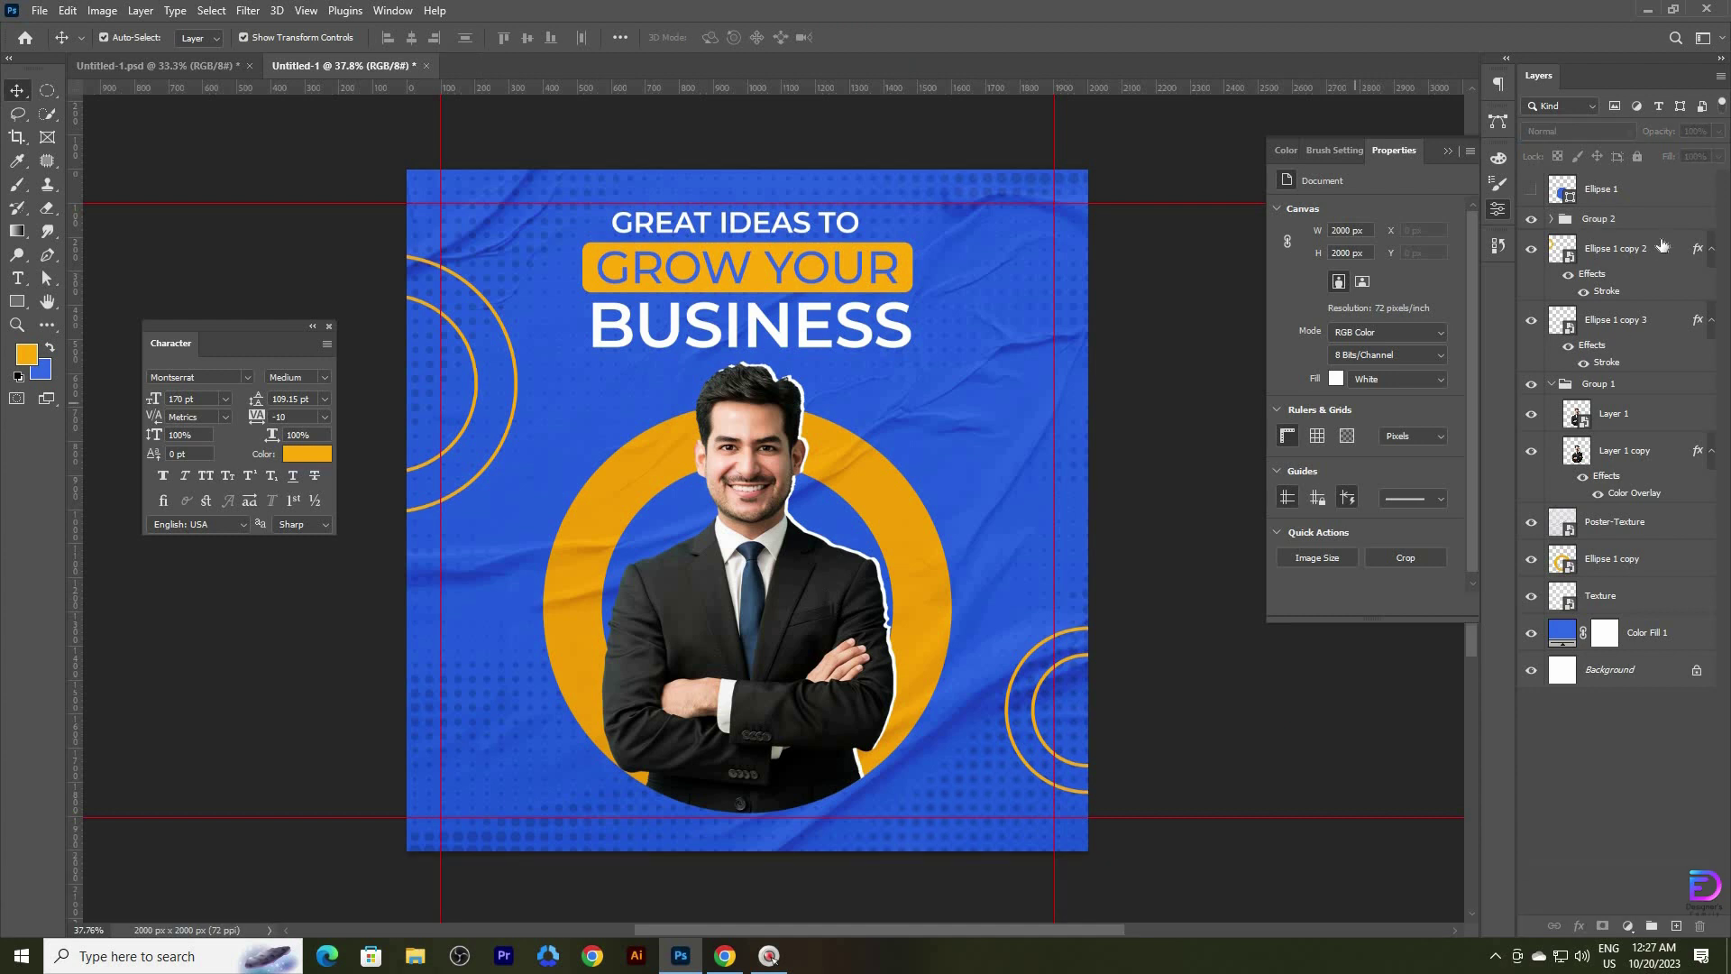
- Nudge both portrait layers and the large orange ring slightly down together, close to the lower guide
left_click(1620, 245)
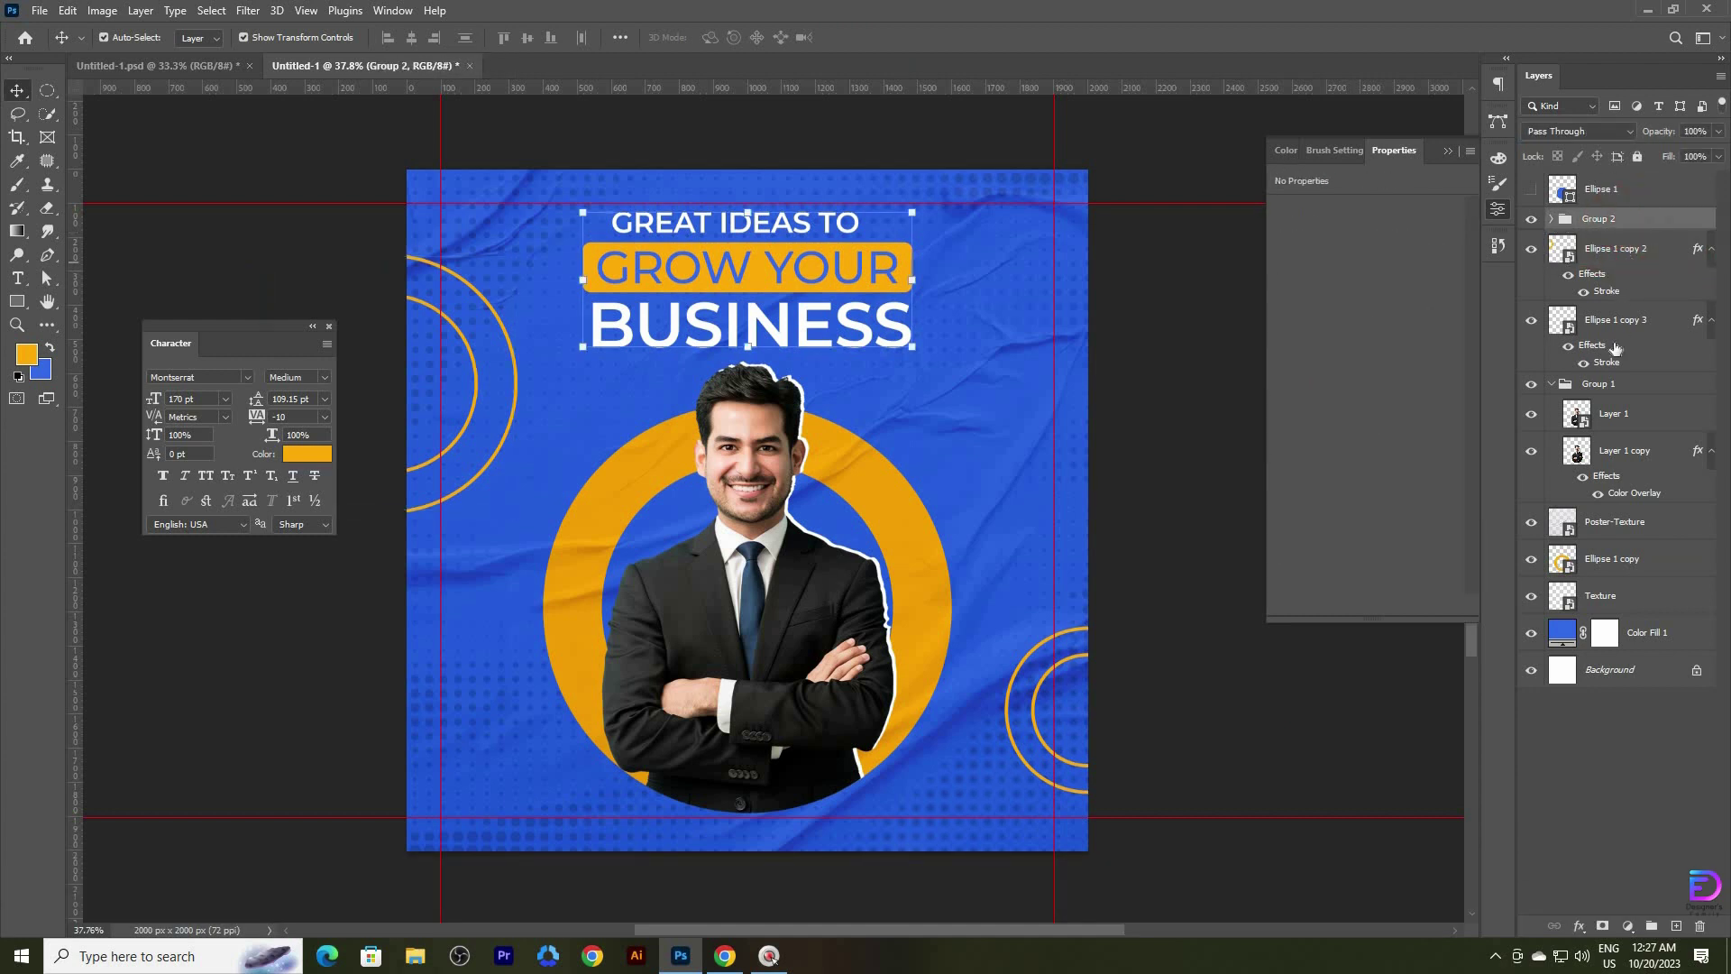
left_click(1614, 559)
left_click(1614, 412, "ctrl")
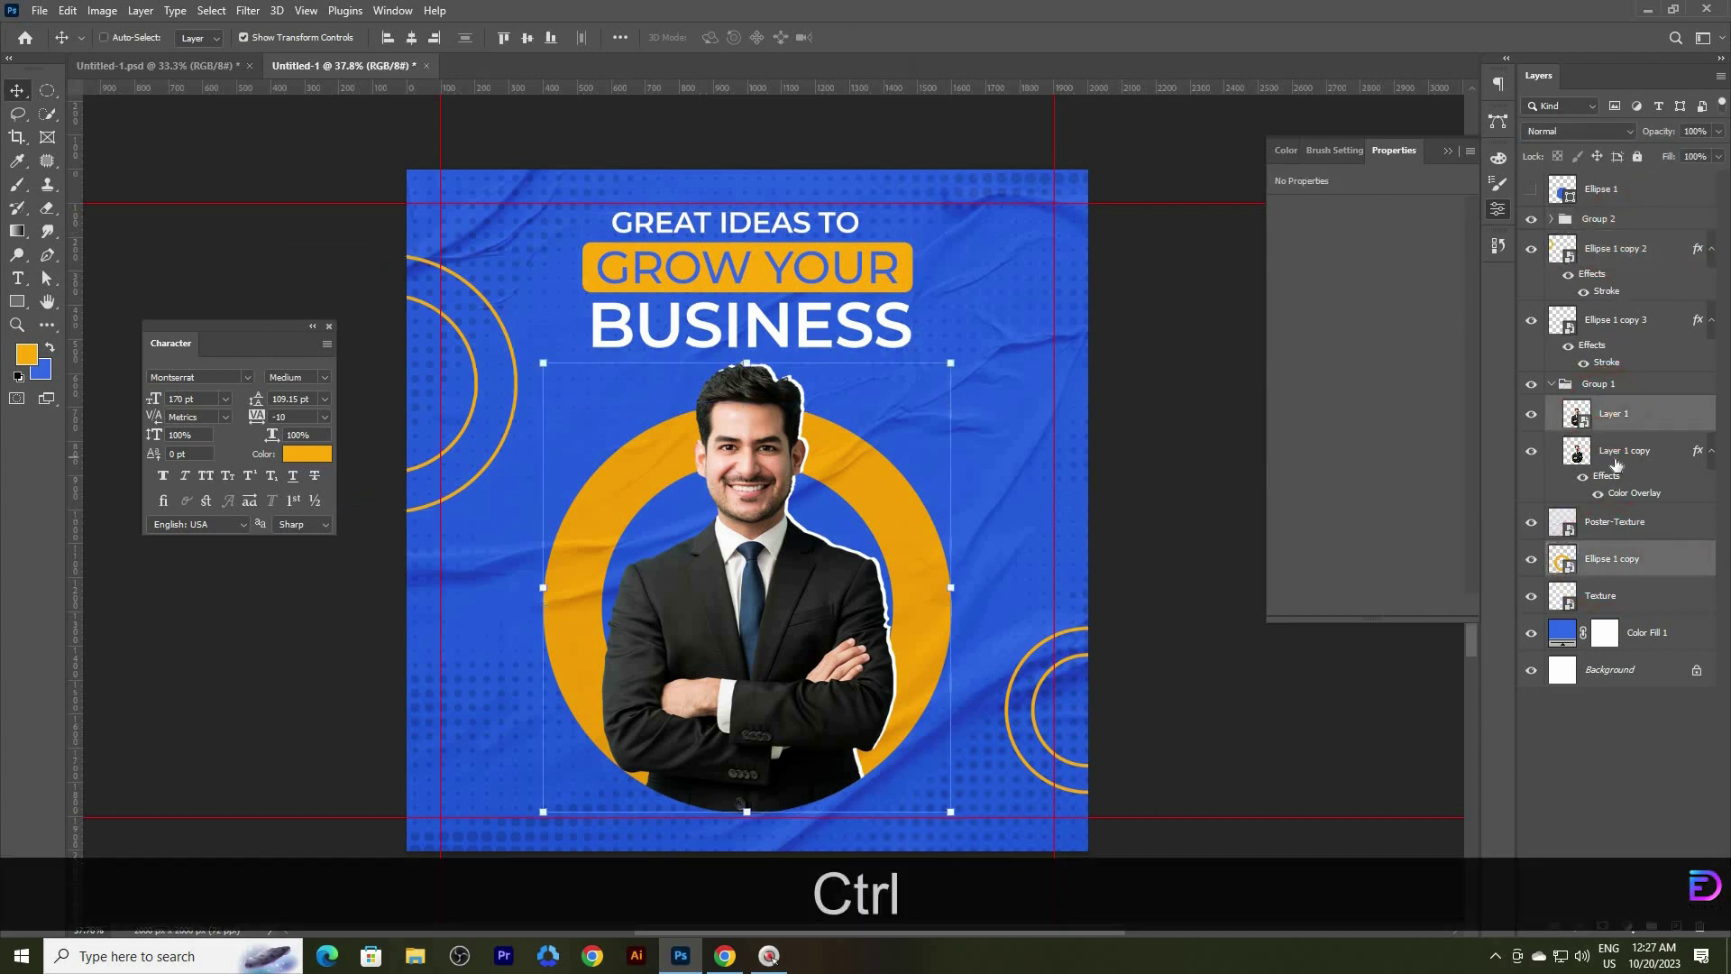
left_click(1623, 450, "ctrl")
key("ctrl+t")
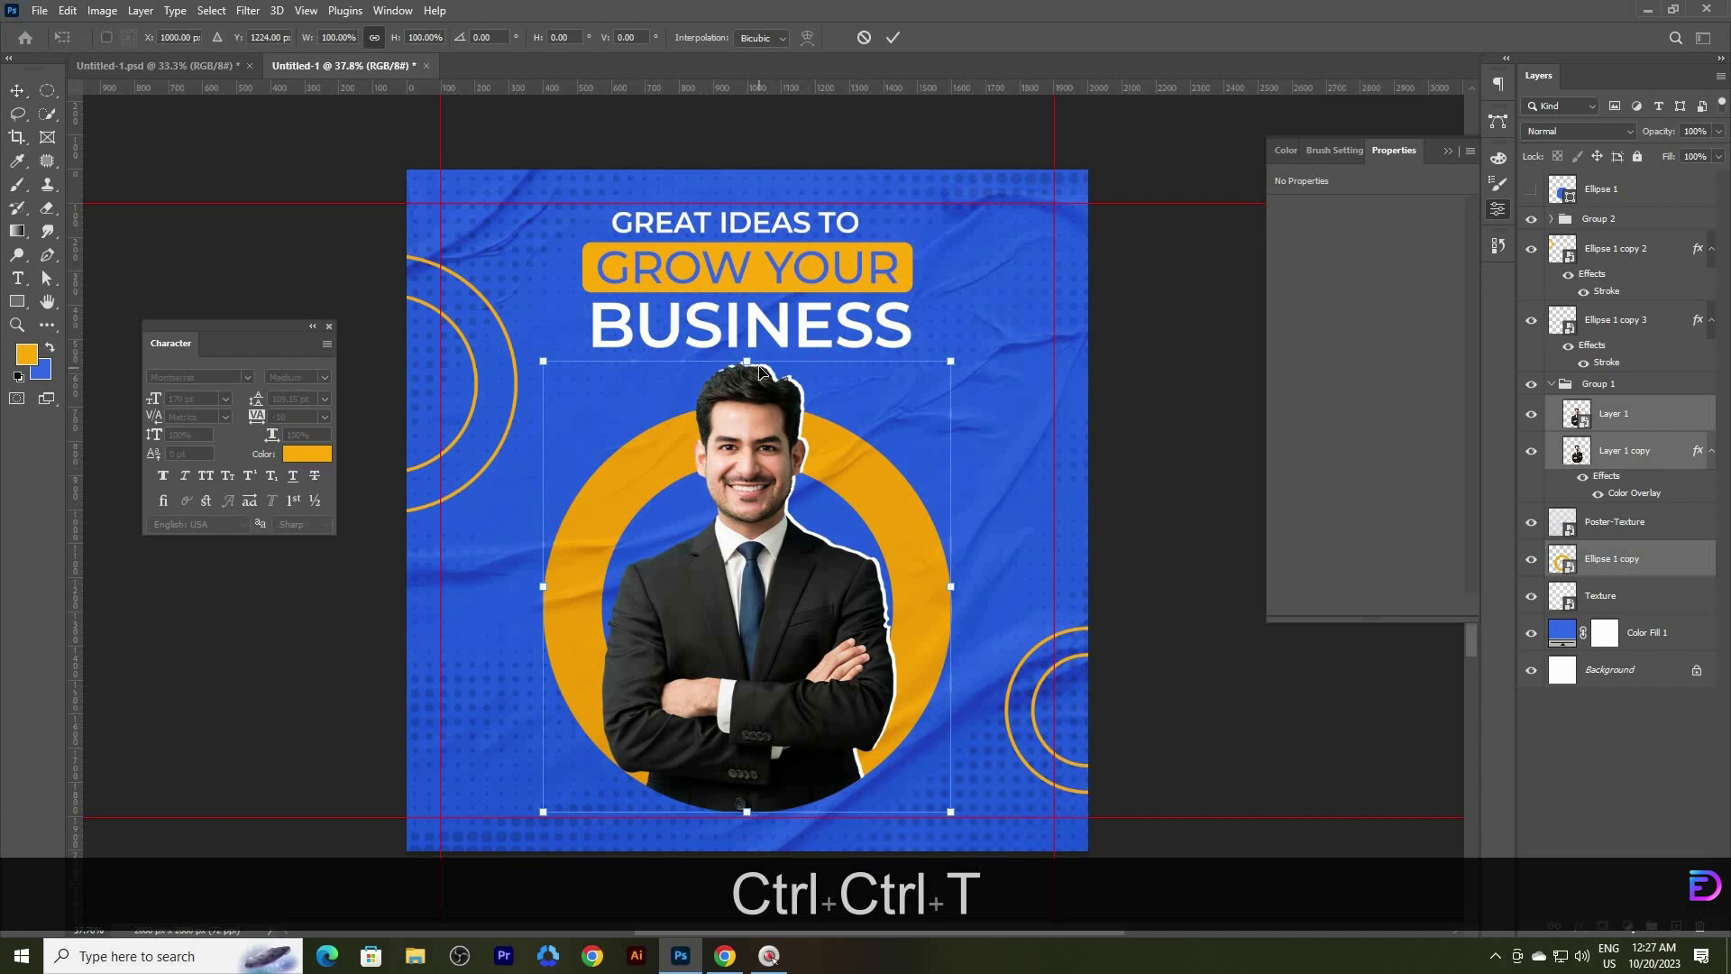
key("shift+Down")
key("shift+Up")
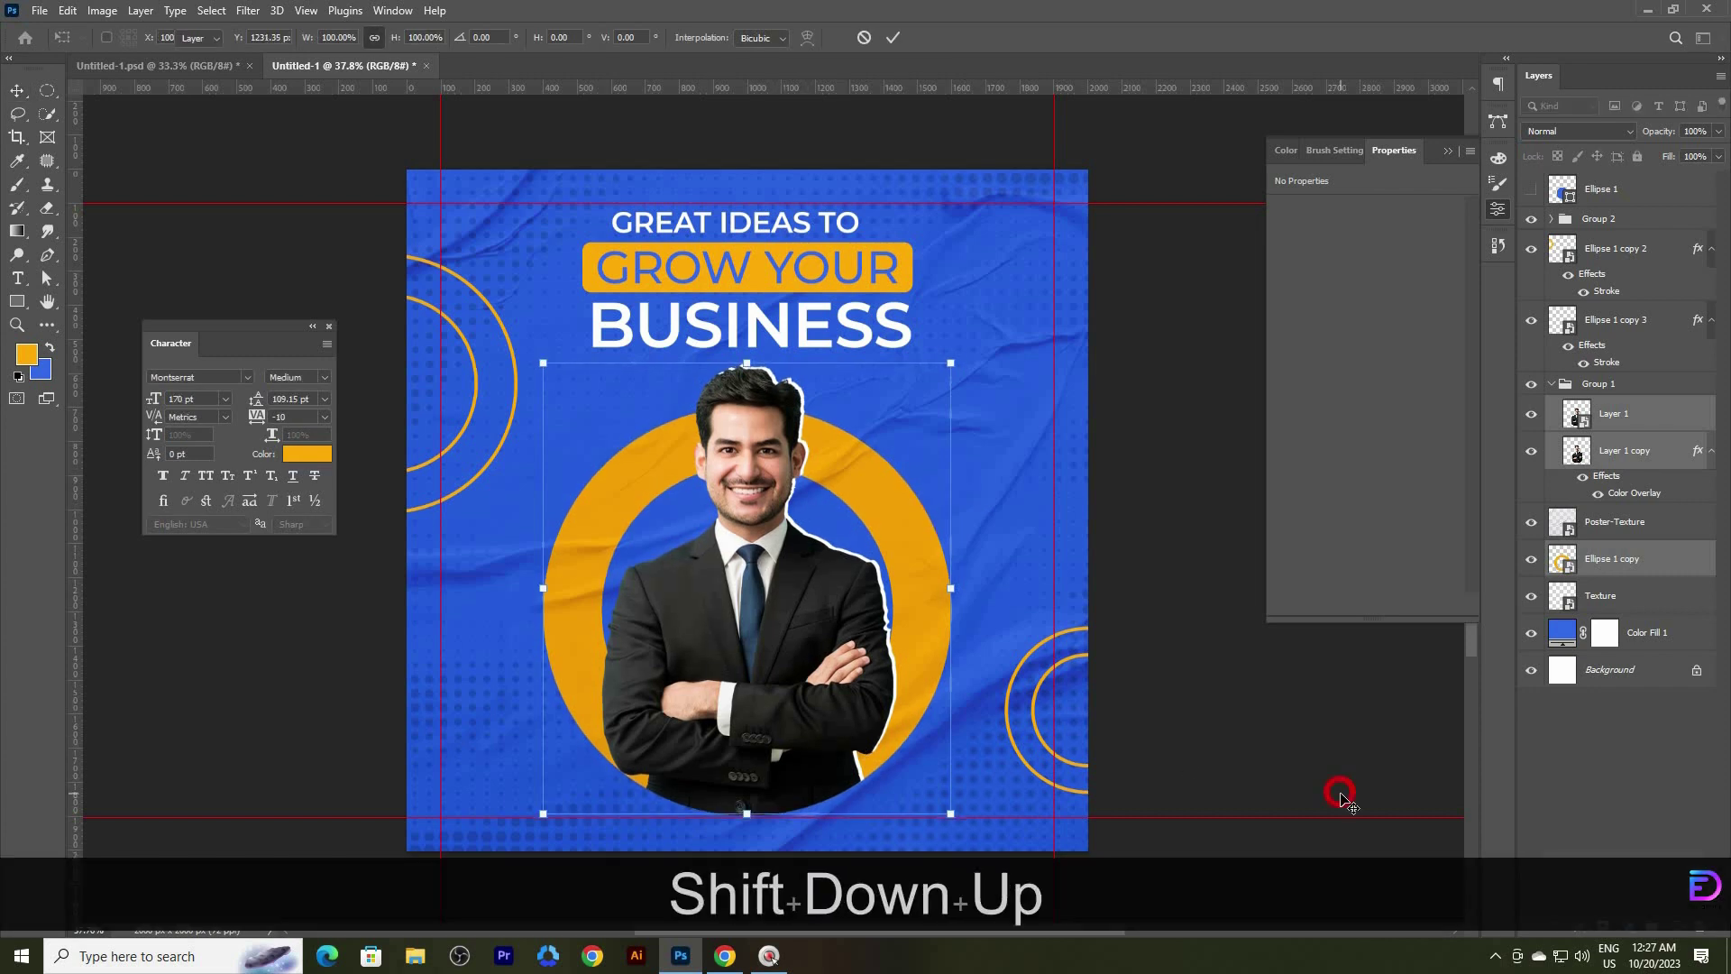
left_click(1346, 800)
left_click(1338, 794)
- Create a new empty layer and place it directly beneath the portrait group, above the Poster-Texture layer
mouse_move(998, 504)
left_mouse_down()
mouse_move(962, 535)
mouse_move(975, 529)
left_mouse_up()
left_click_drag(1035, 614, 956, 605)
left_click_drag(1048, 661, 982, 677)
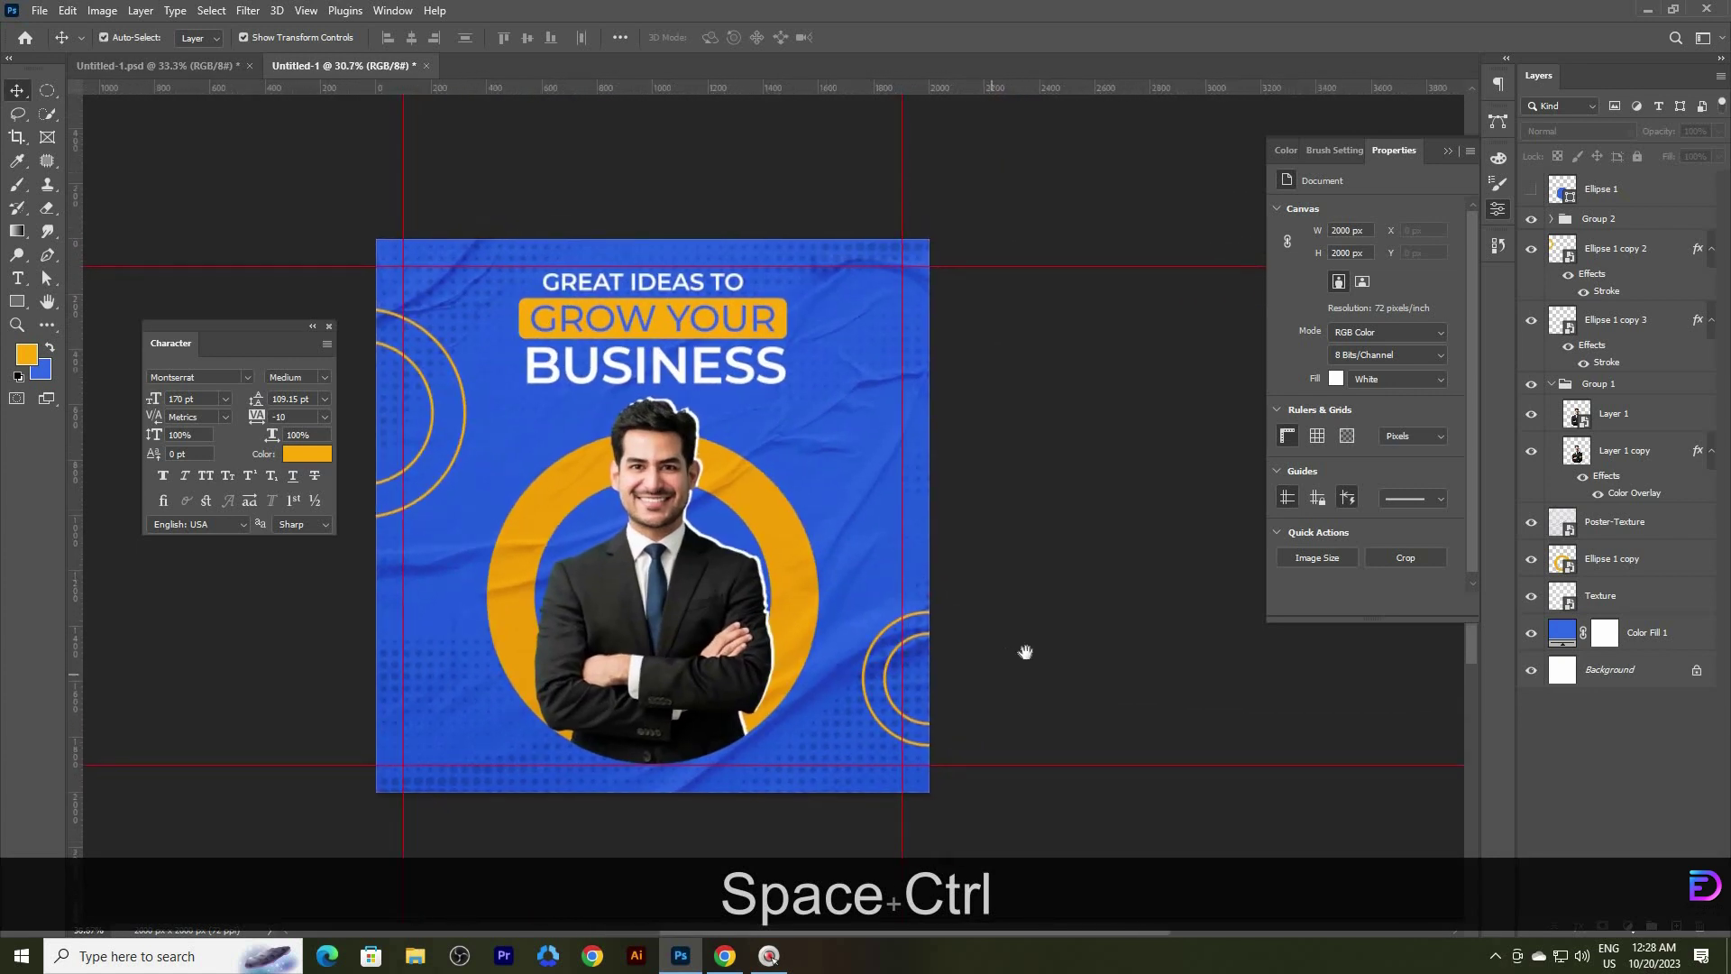
left_click(1108, 655)
left_click(1663, 491)
left_click(1676, 926)
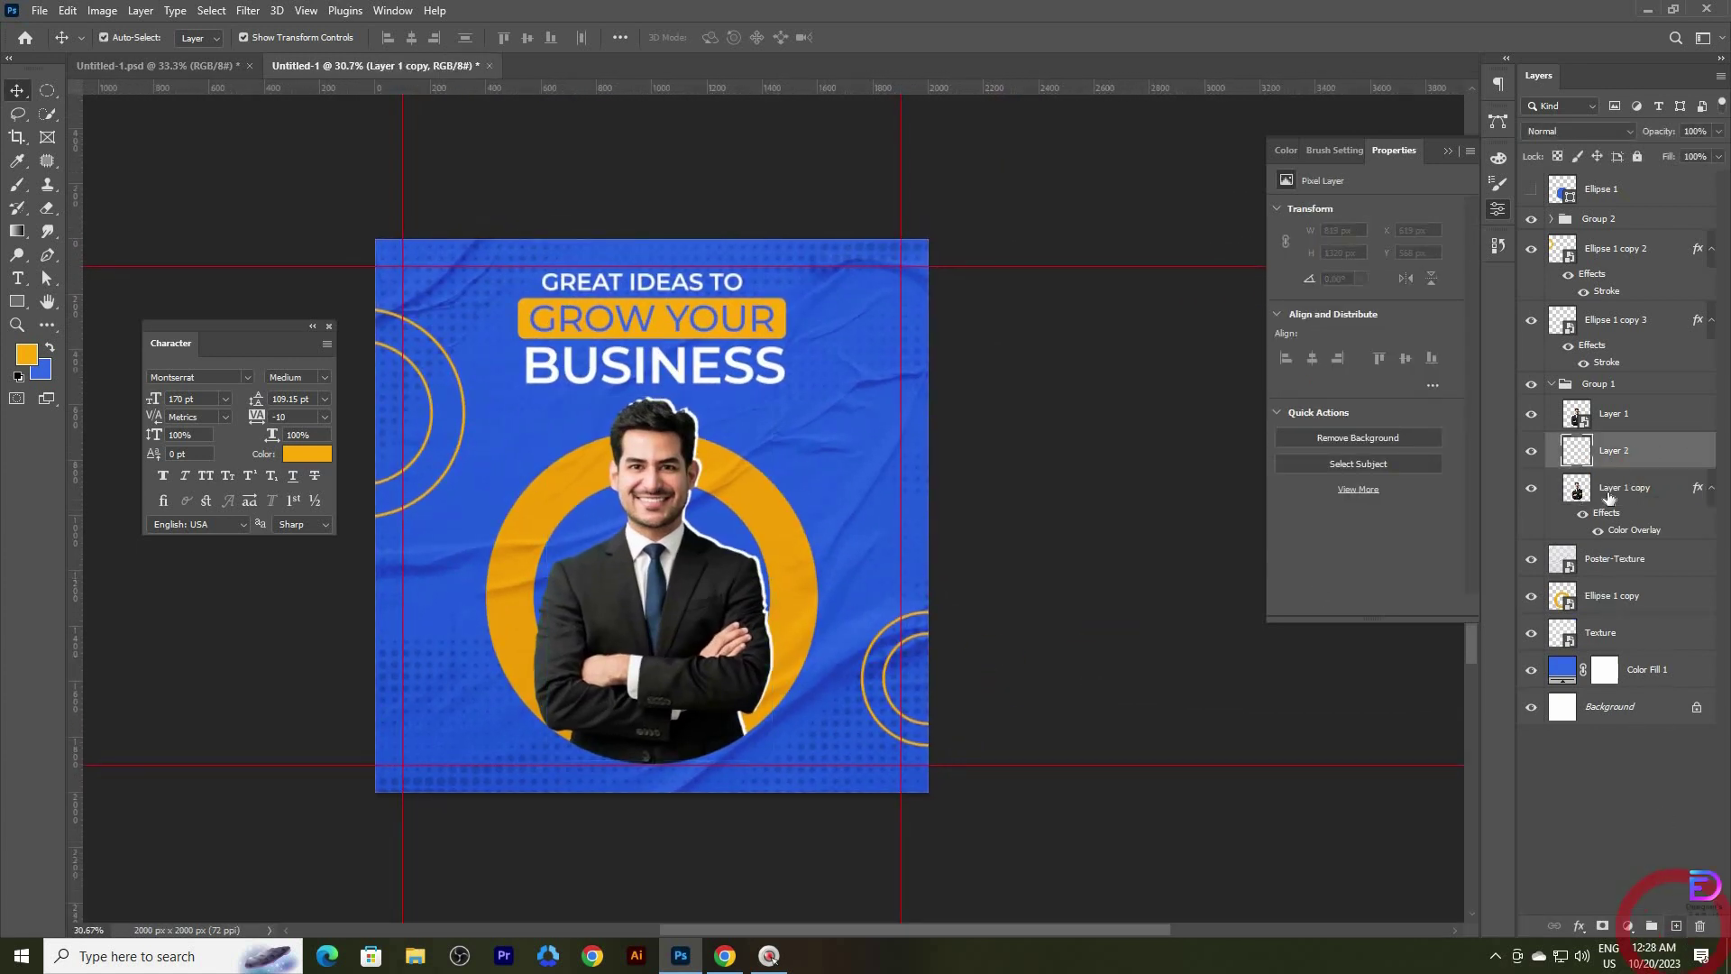
left_click_drag(1621, 462, 1623, 510)
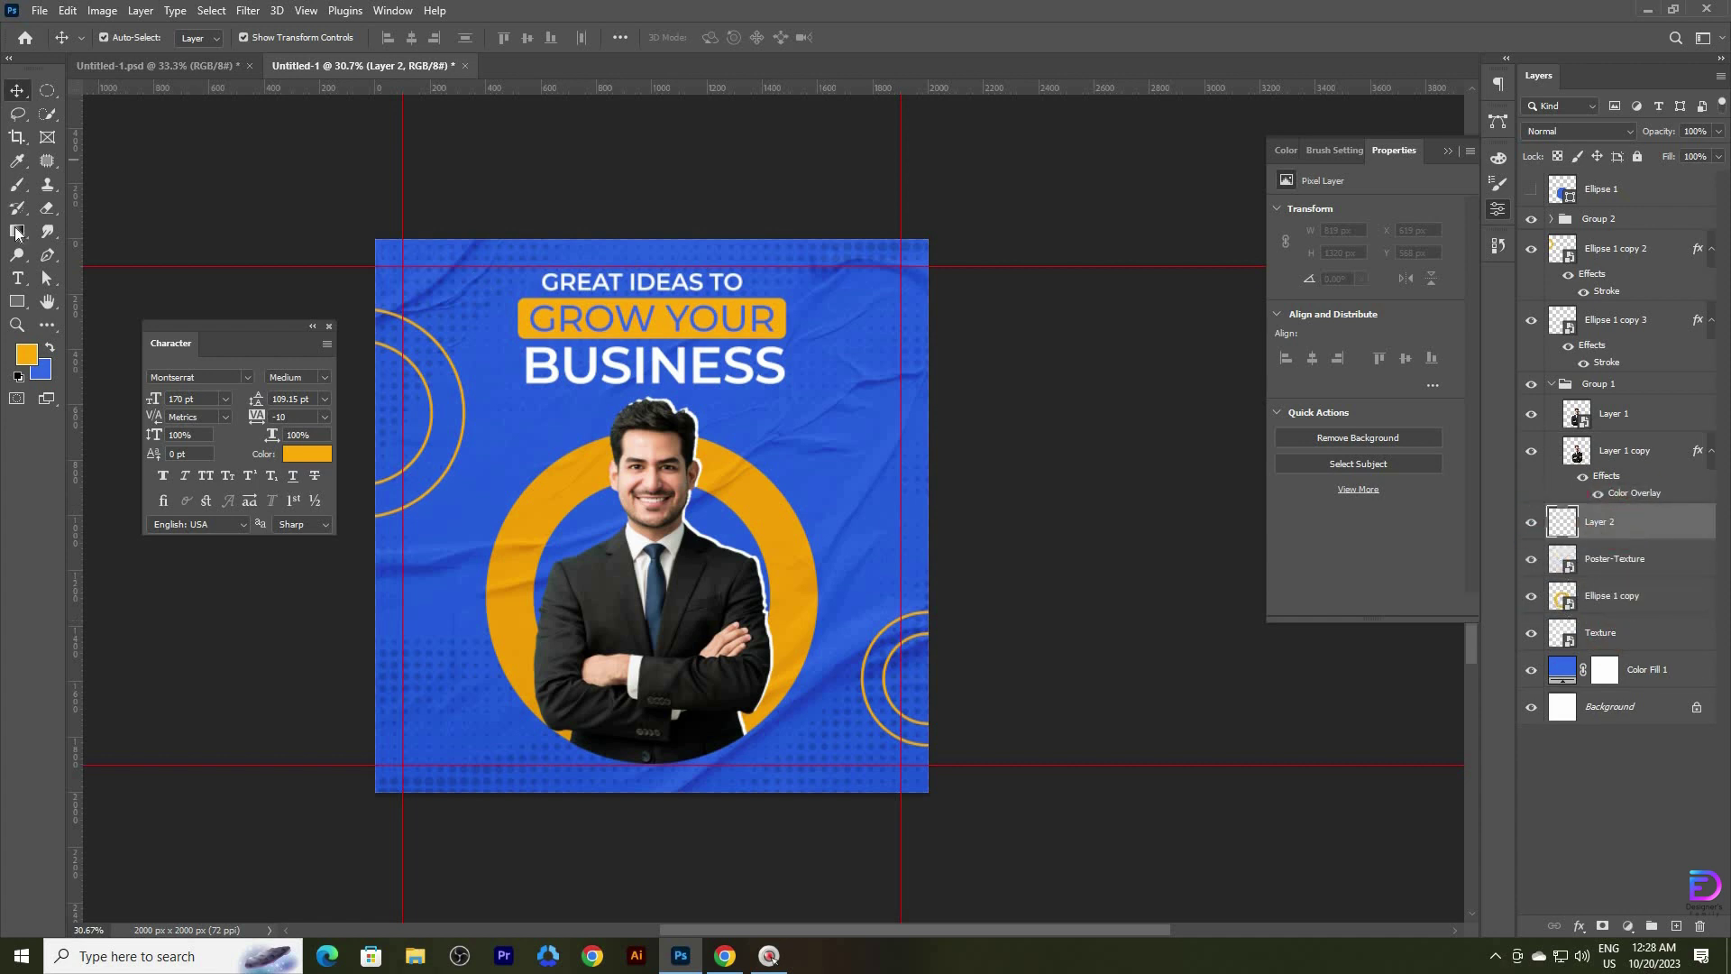
- Paint a single white ffffff dab with the soft 1800 px brush behind the businessman on the new layer
right_click(18, 183)
left_click(77, 183)
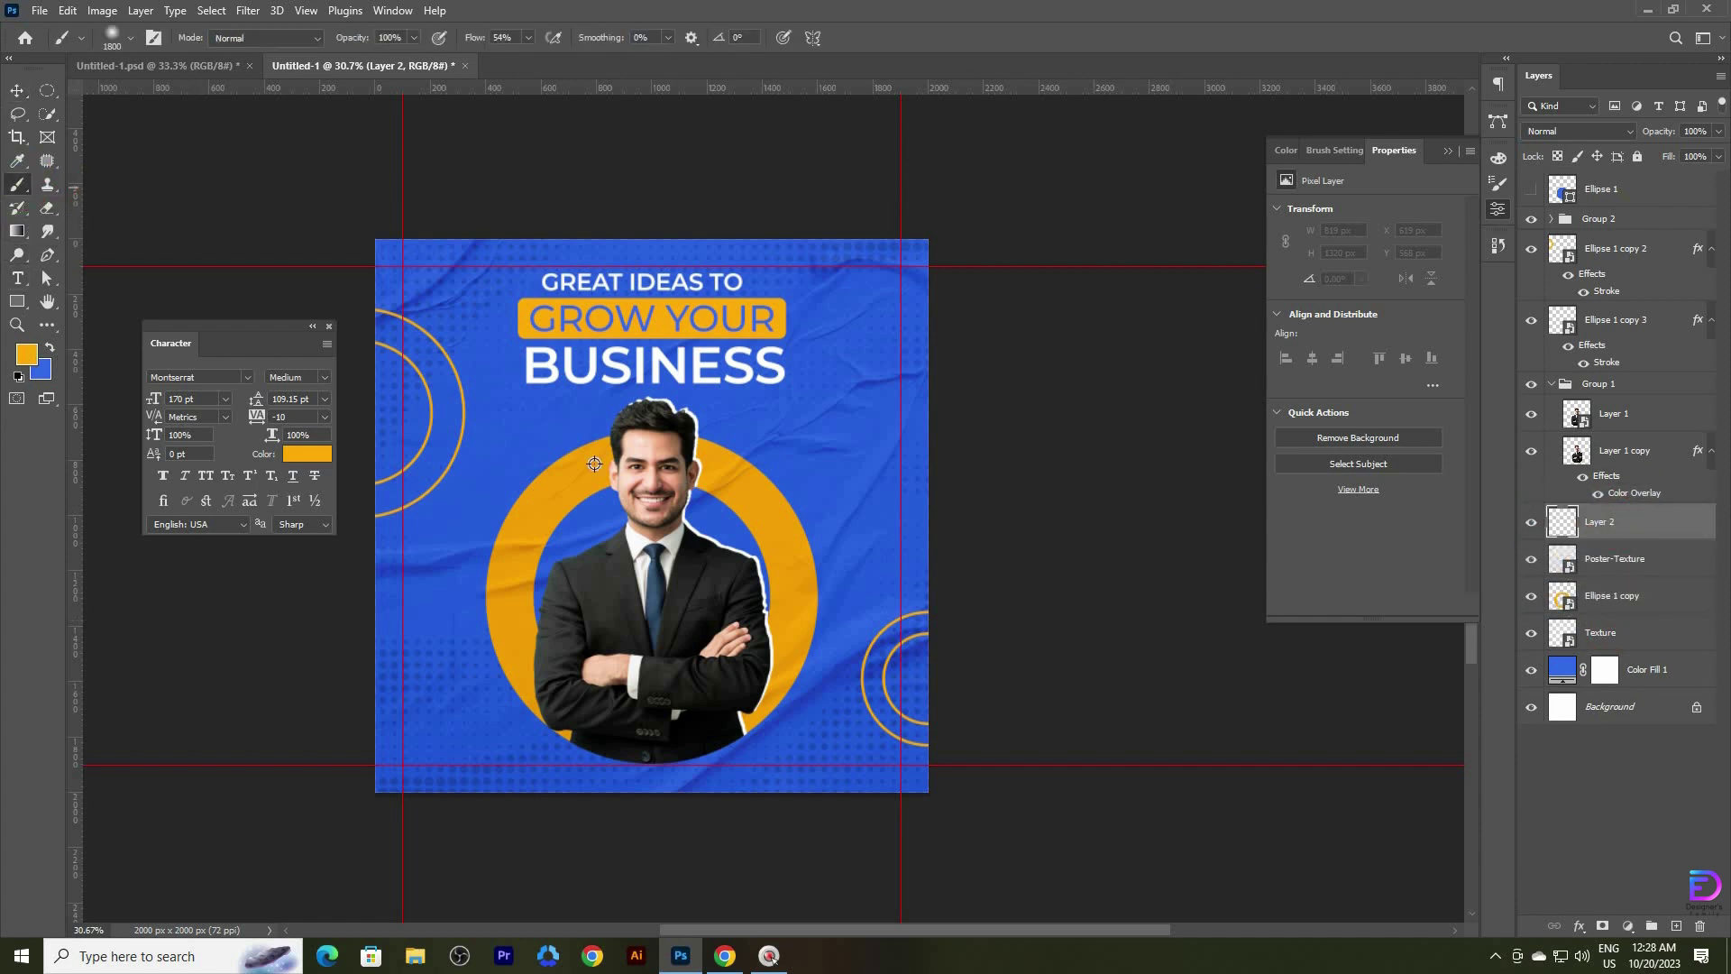
left_click(27, 354)
type("ffffff")
left_click(1629, 531)
key("Caps_Lock")
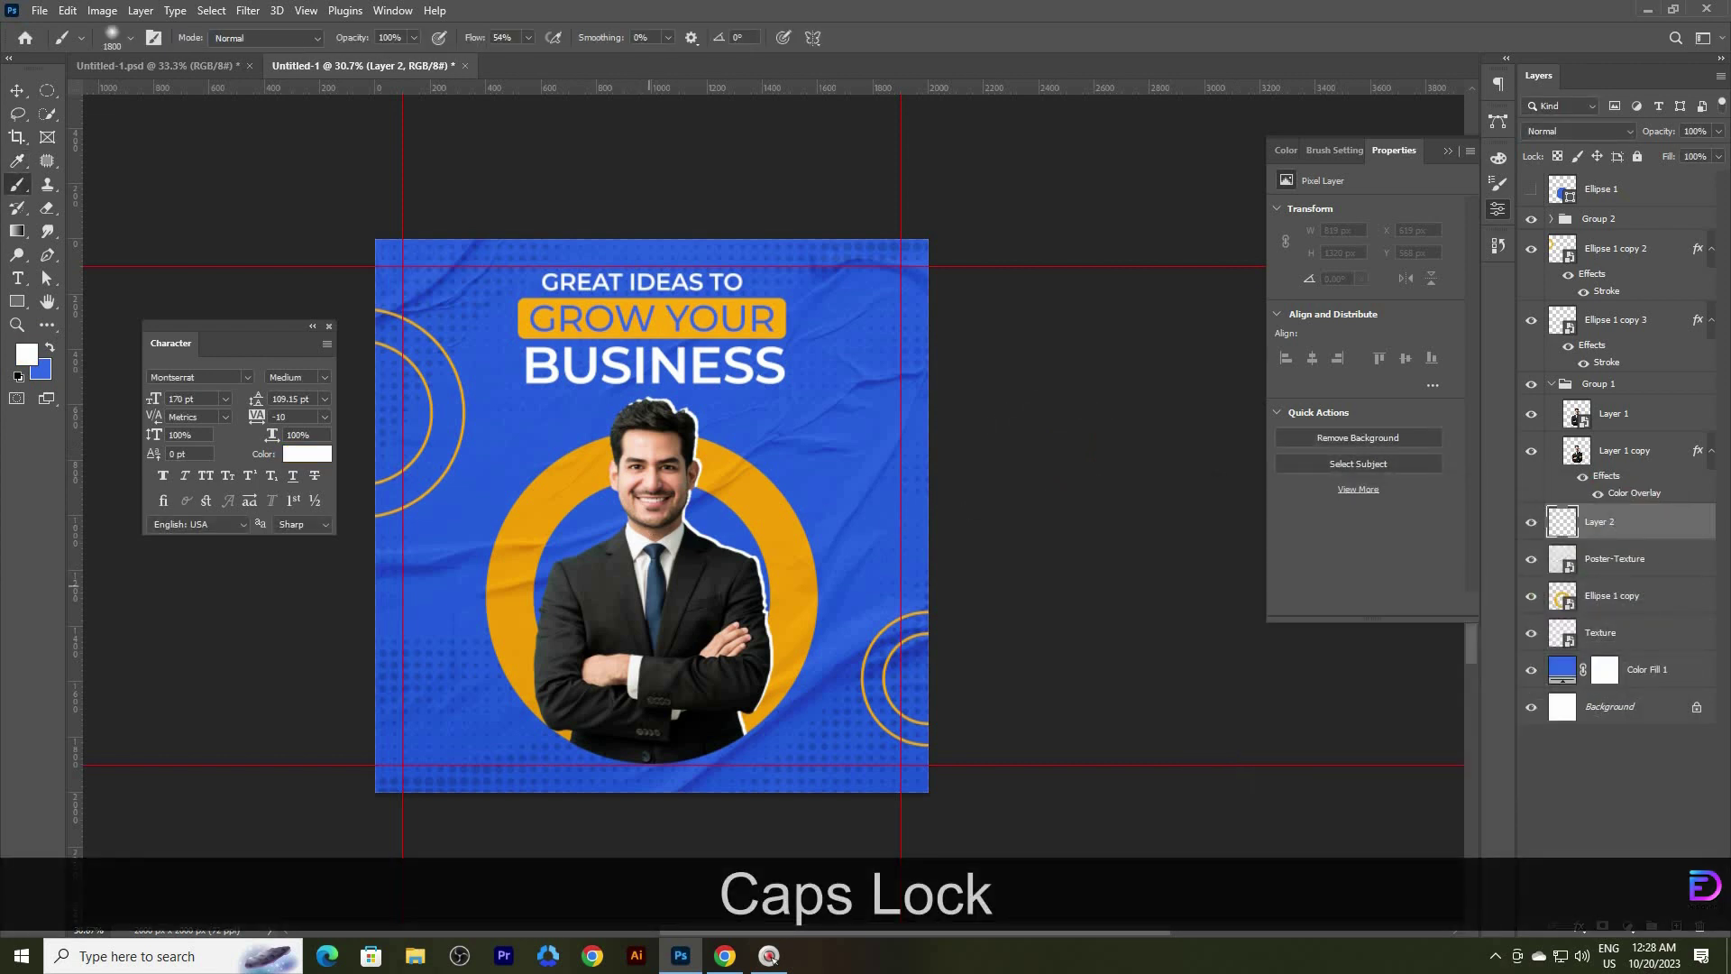
left_click(643, 590)
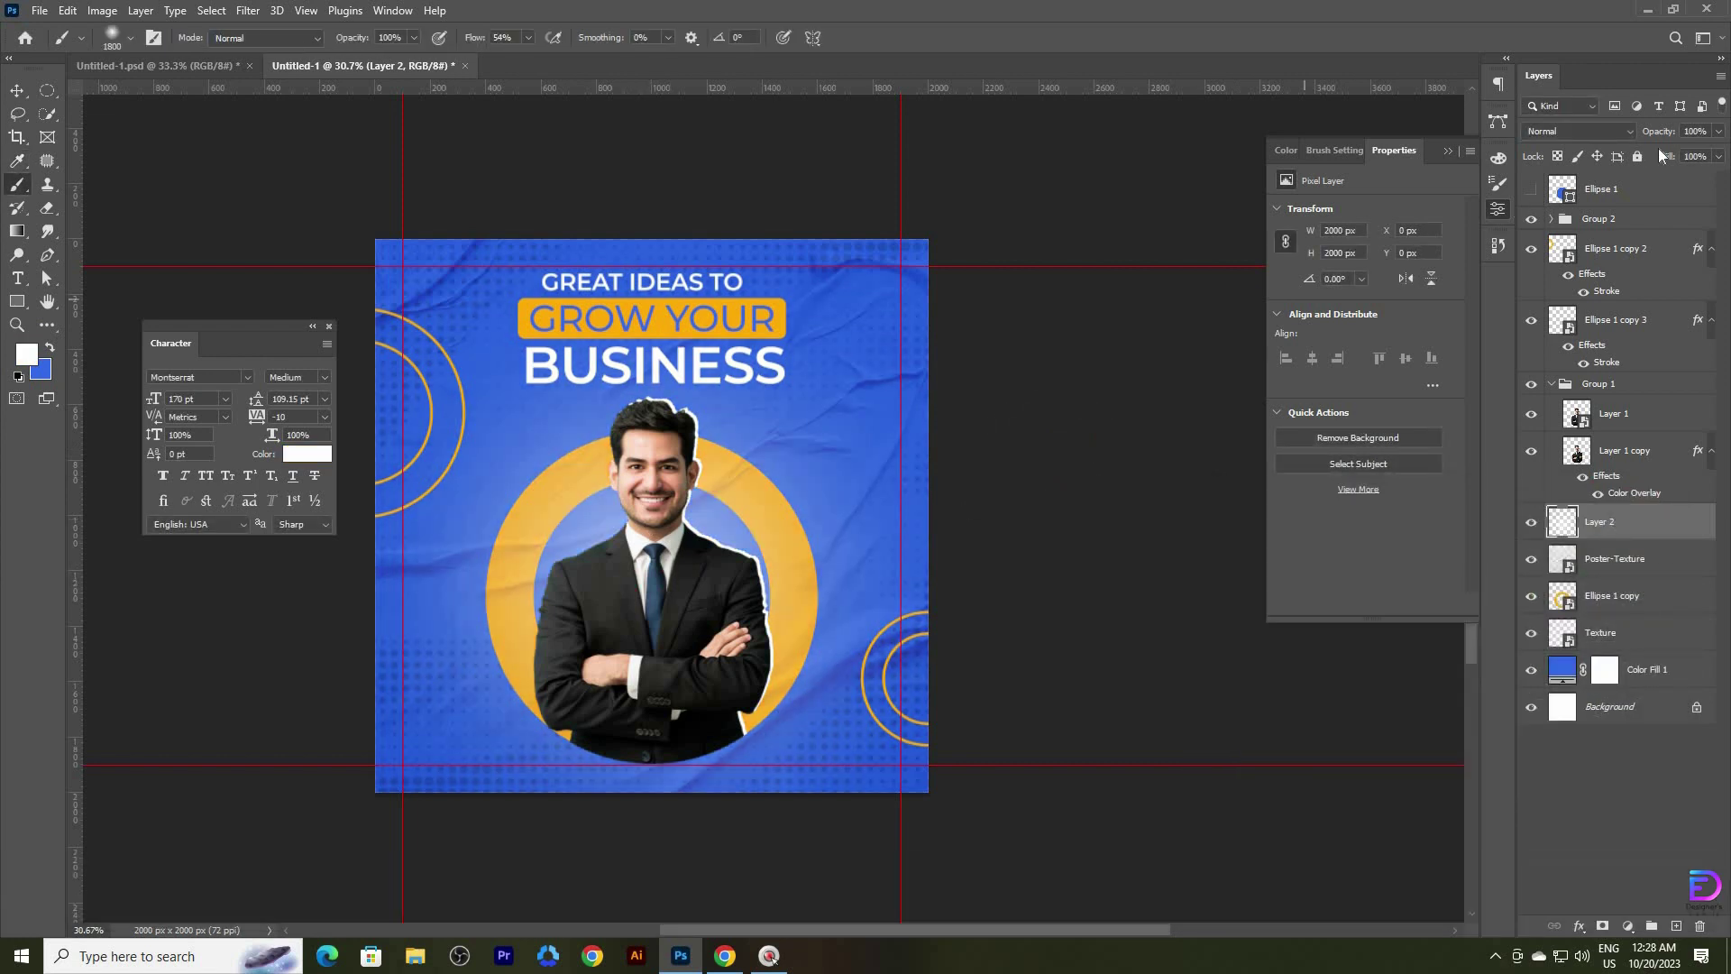
- Set the white glow layer's blend mode to Overlay and its opacity to 90%
left_click(1618, 131)
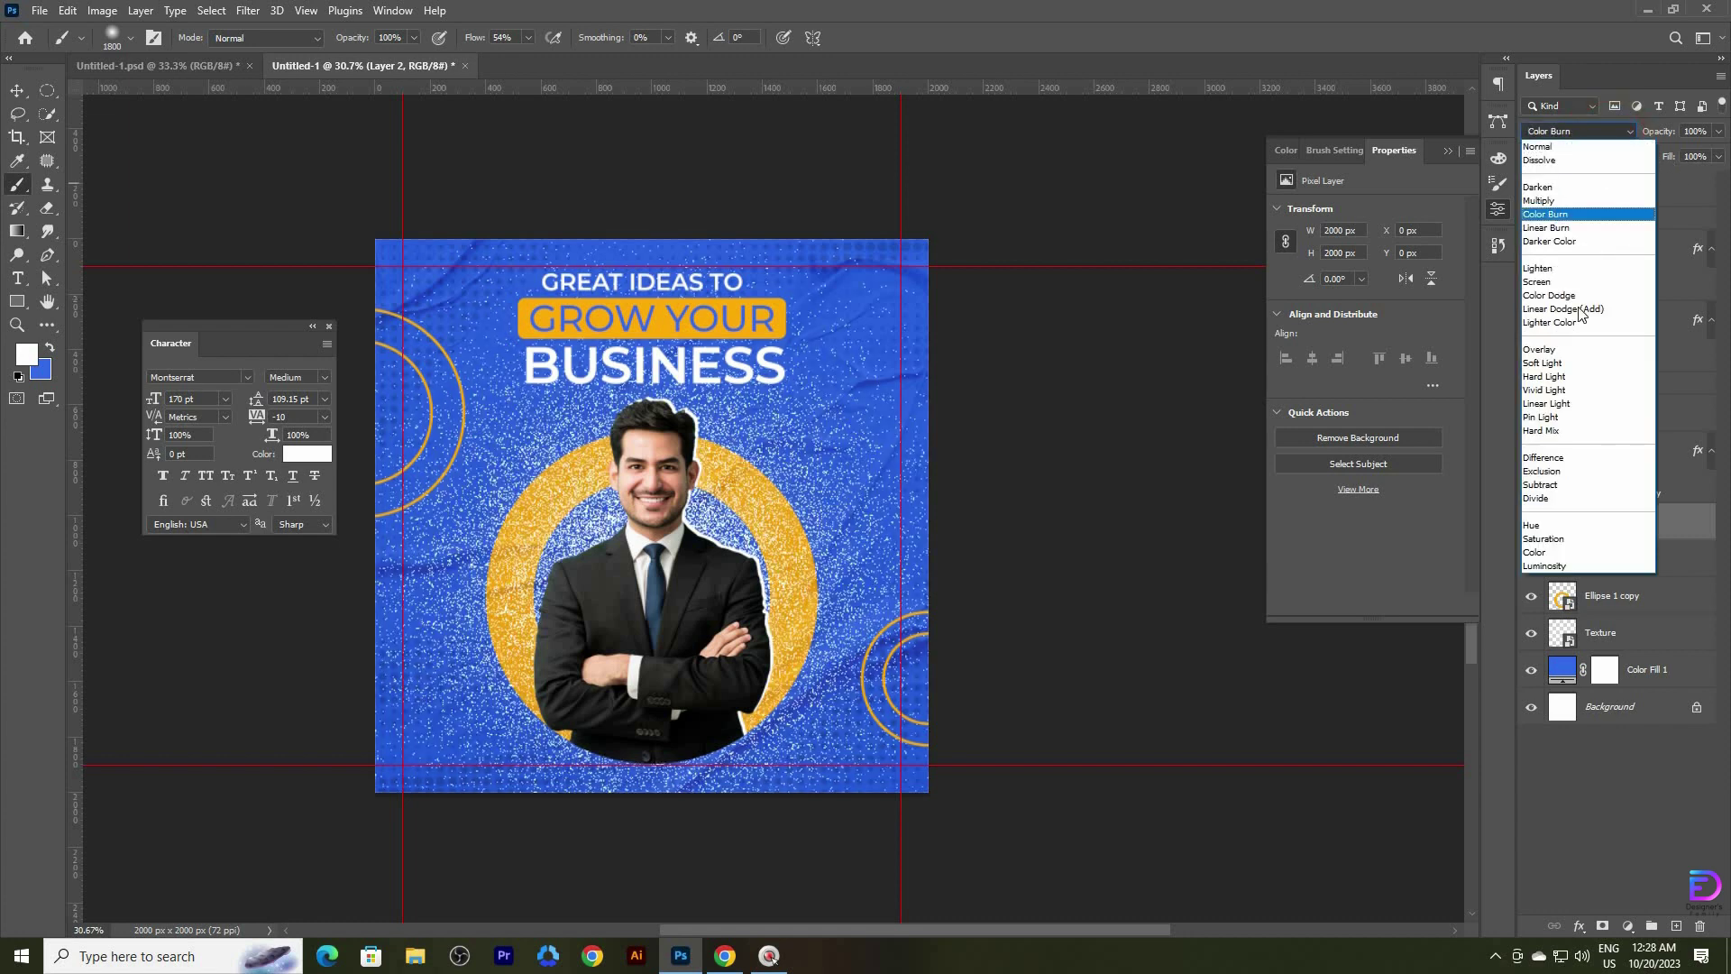
left_click(1550, 351)
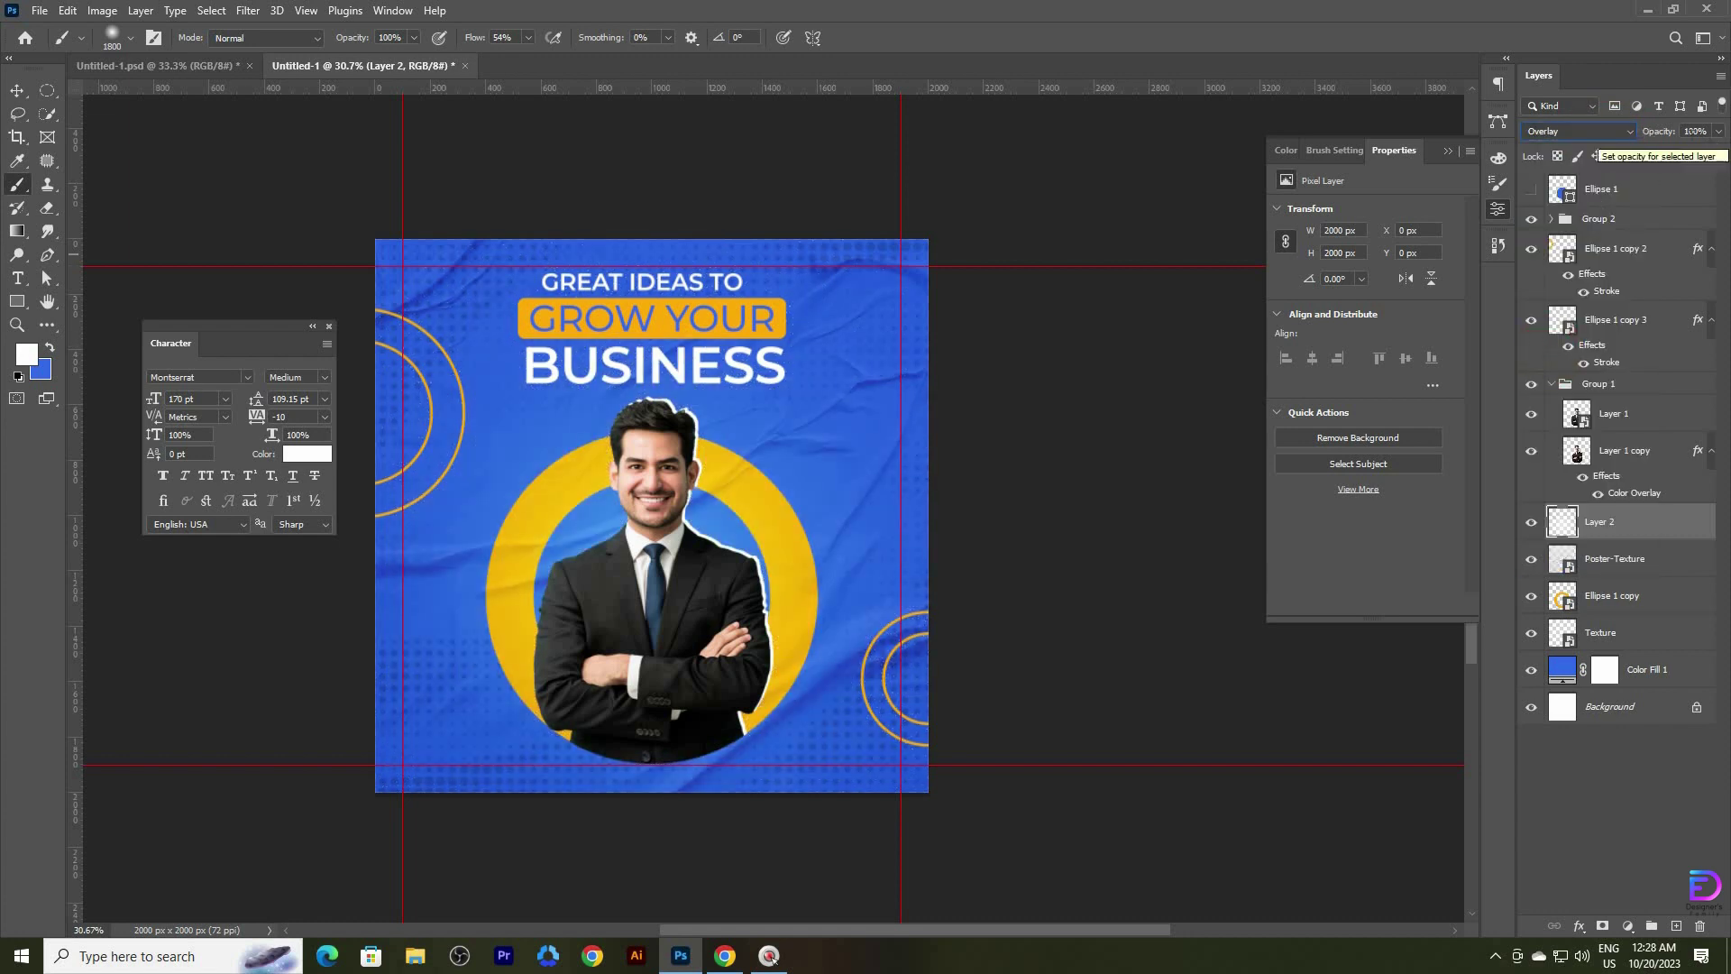
key("shift+Down")
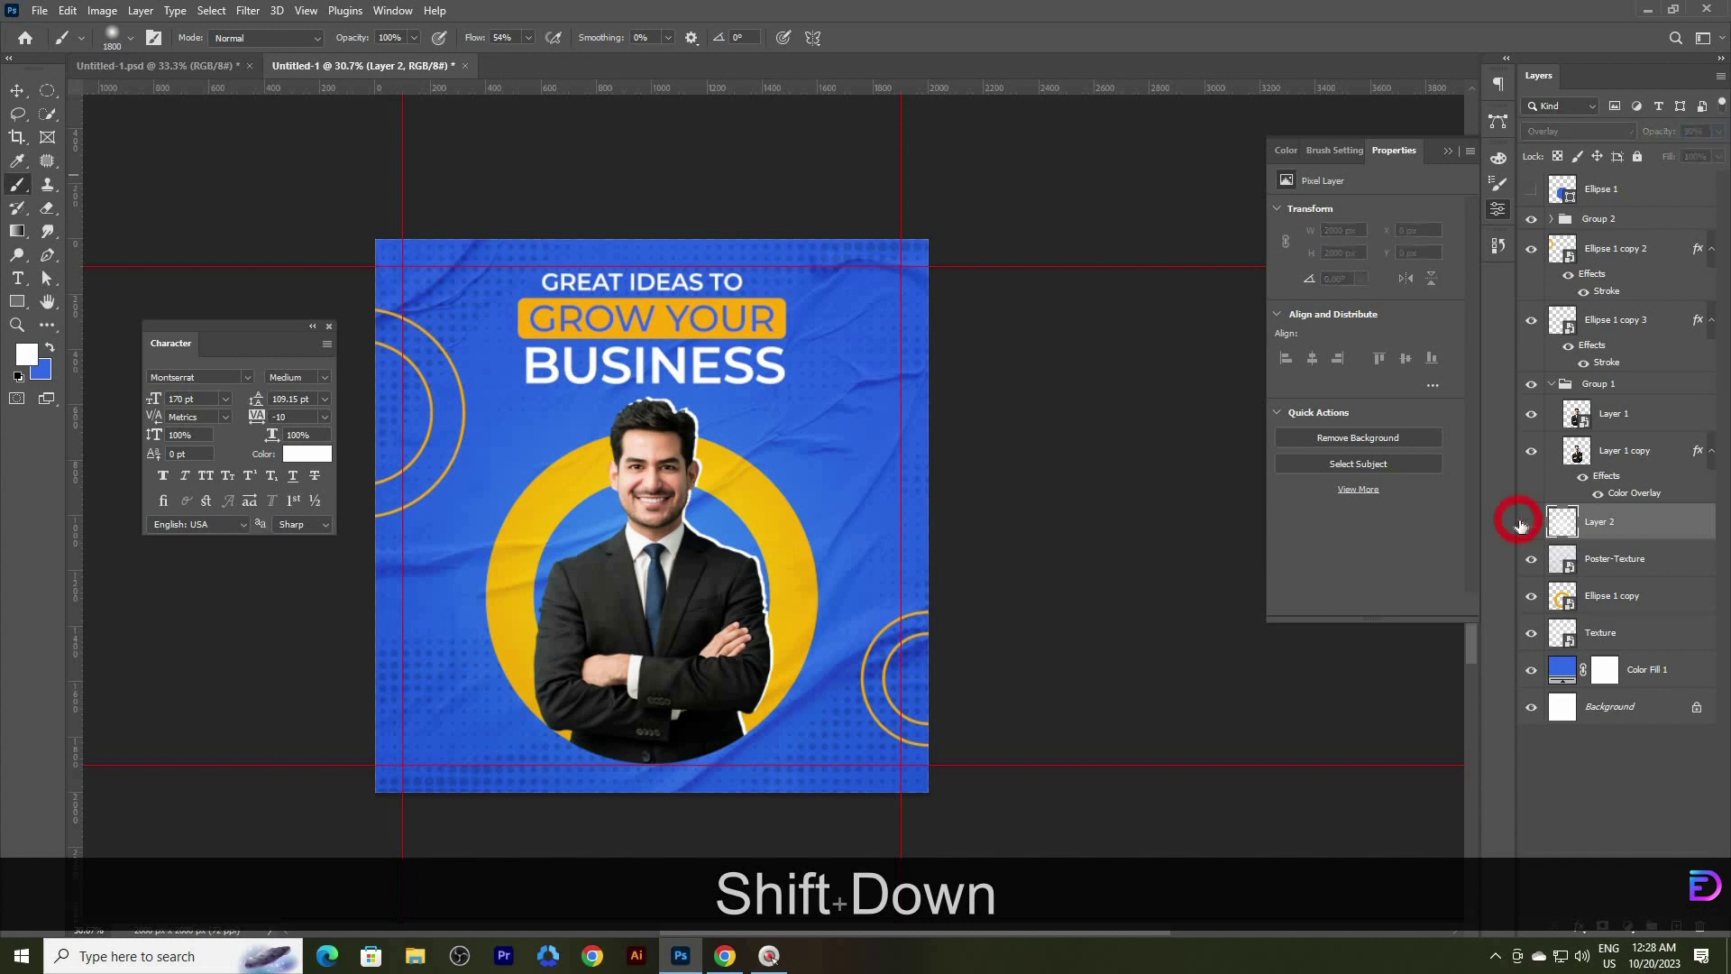
- Paste the Light 2 overlay layer, scale it to about 79% and centre it behind the businessman
key("ctrl+v")
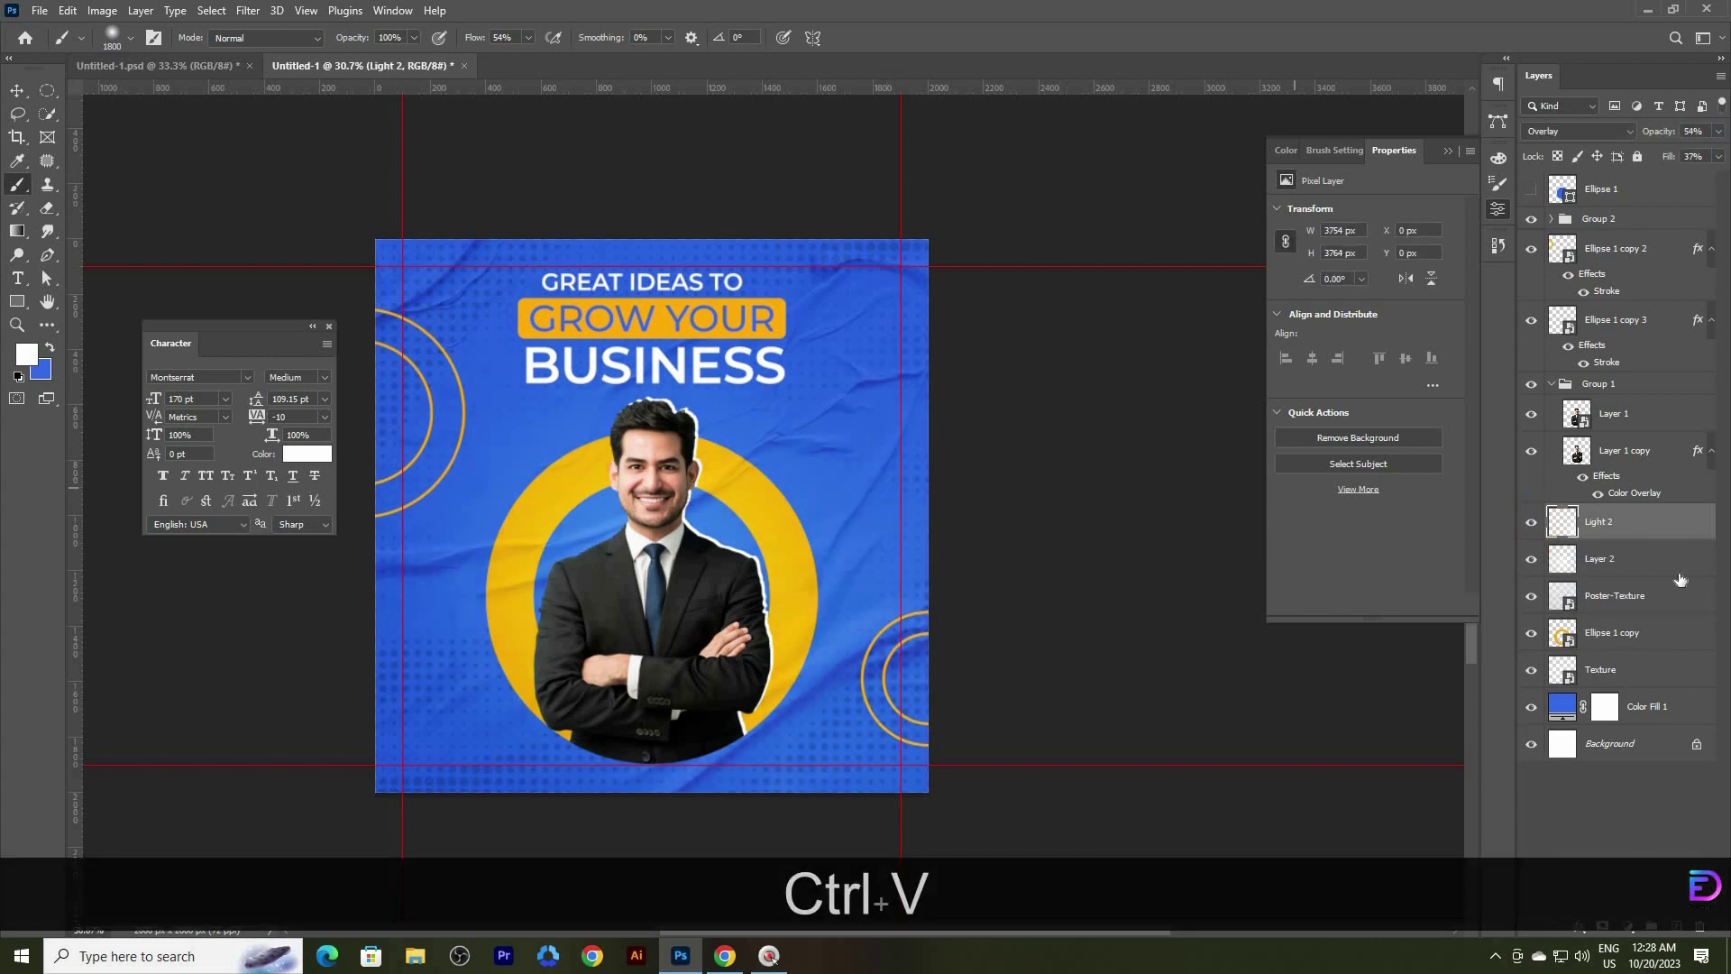
key("ctrl+t")
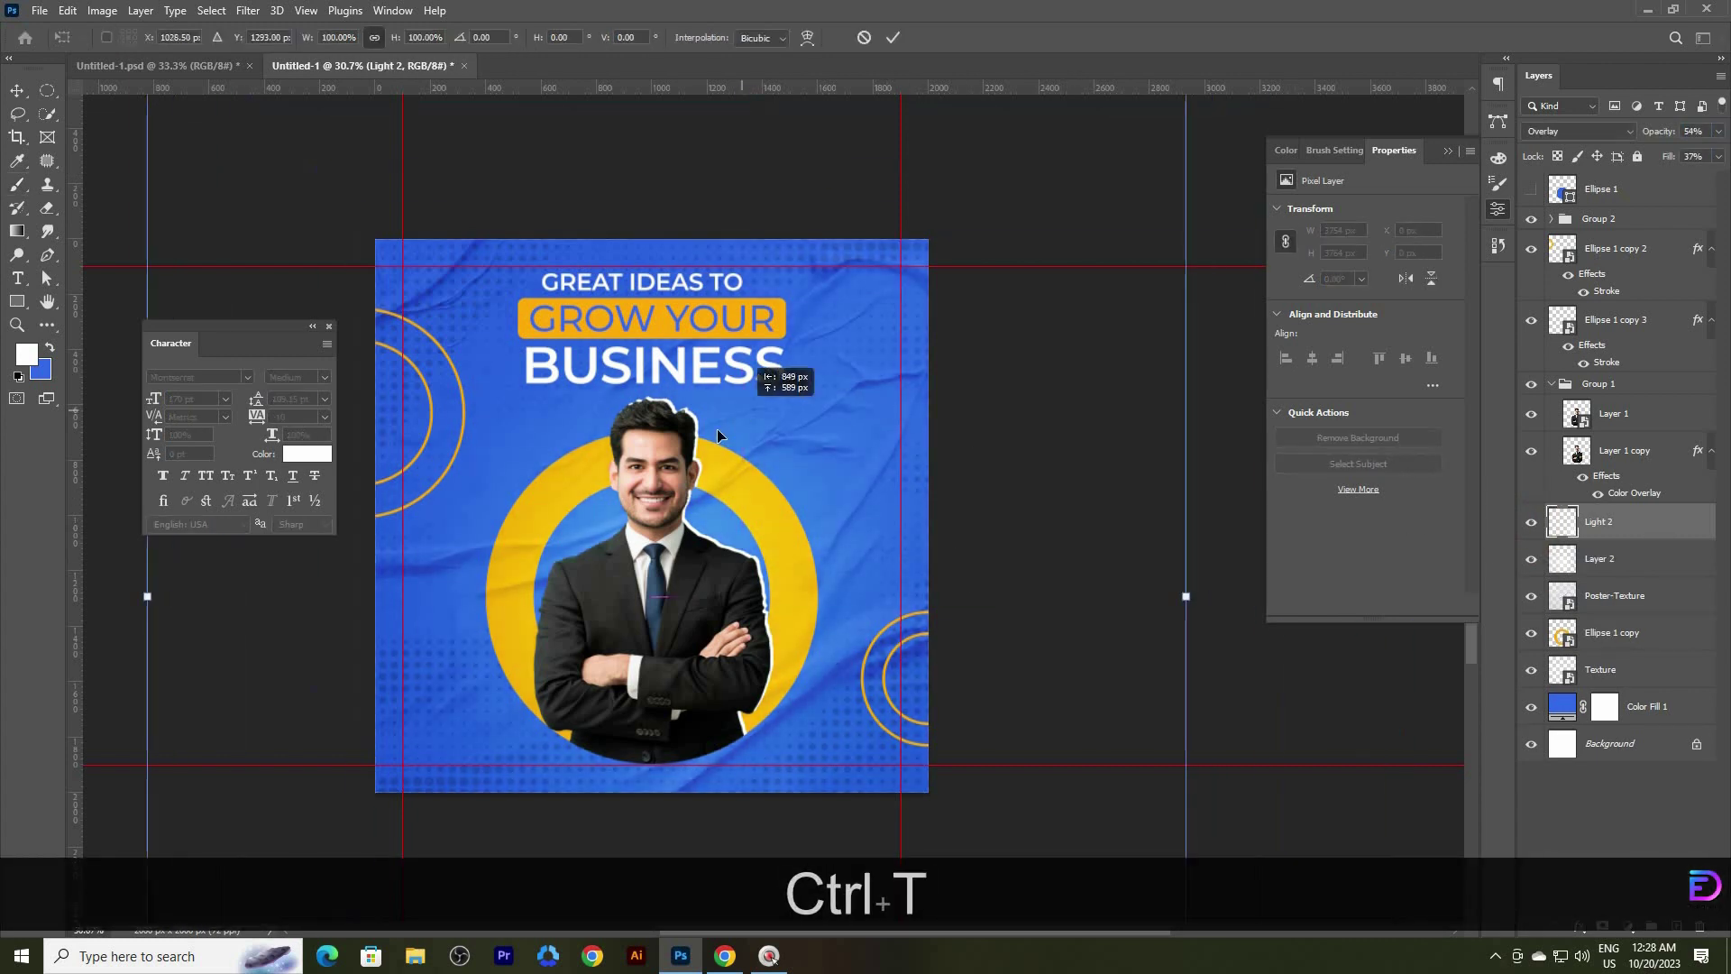
mouse_move(729, 457)
left_mouse_down()
mouse_move(694, 465)
mouse_move(677, 541)
mouse_move(710, 460)
left_mouse_up()
left_click_drag(113, 638, 333, 681)
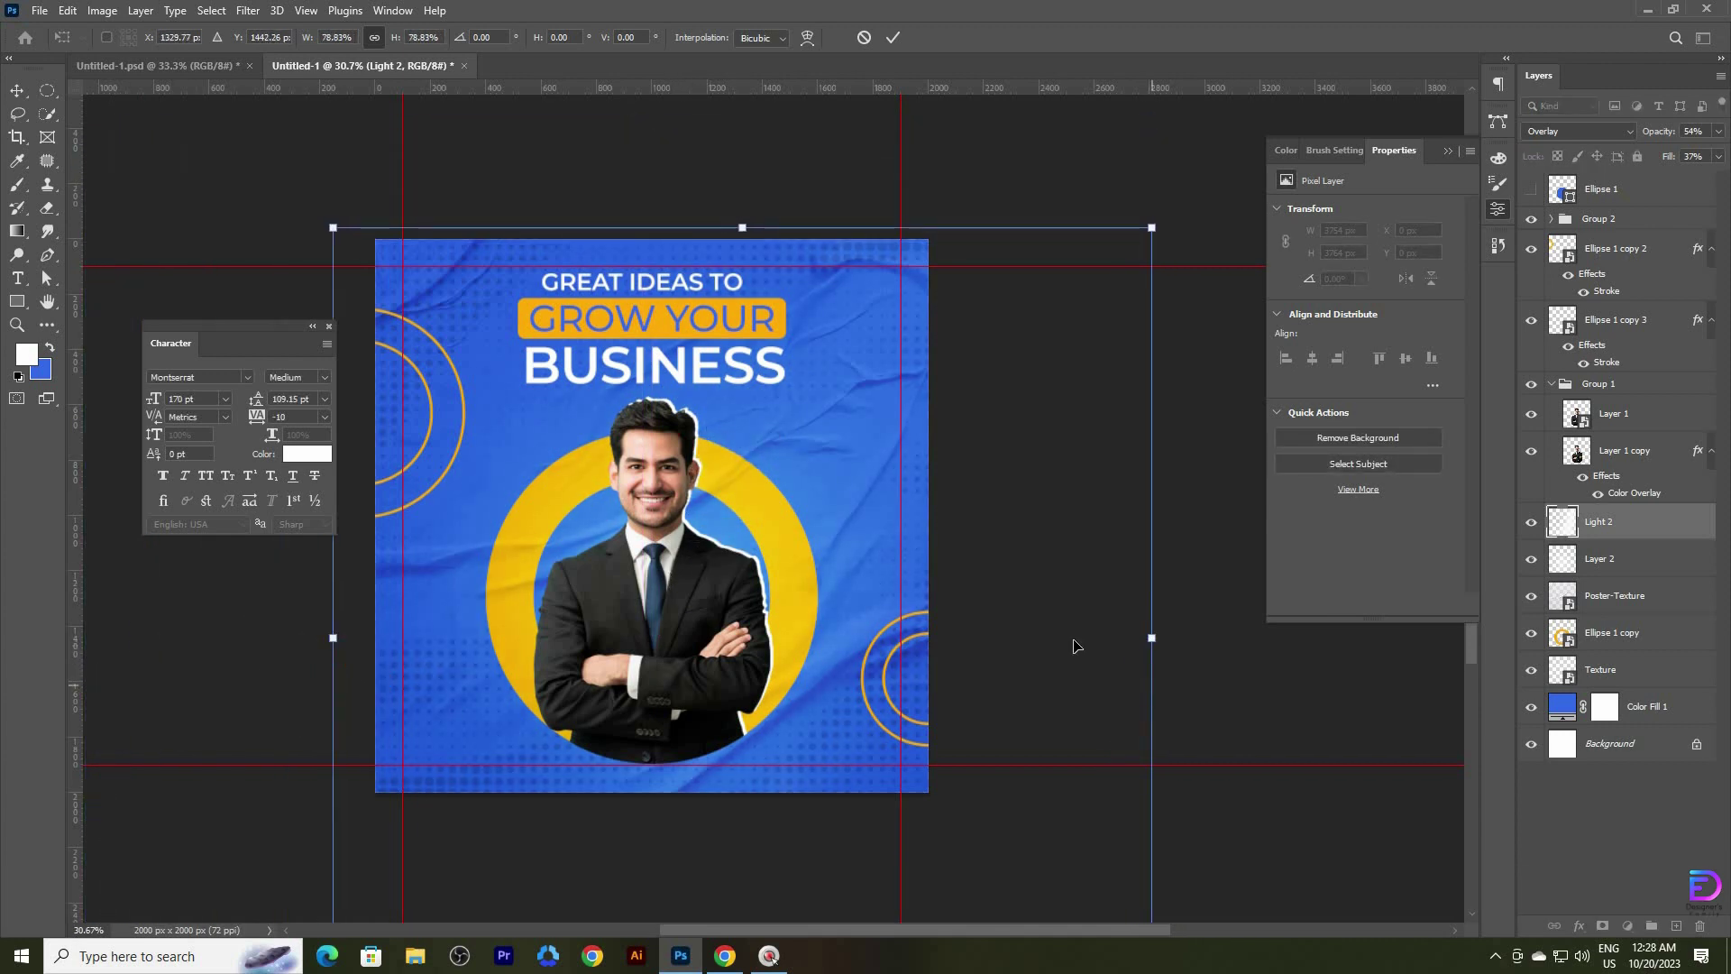
left_click_drag(1143, 687, 1070, 652)
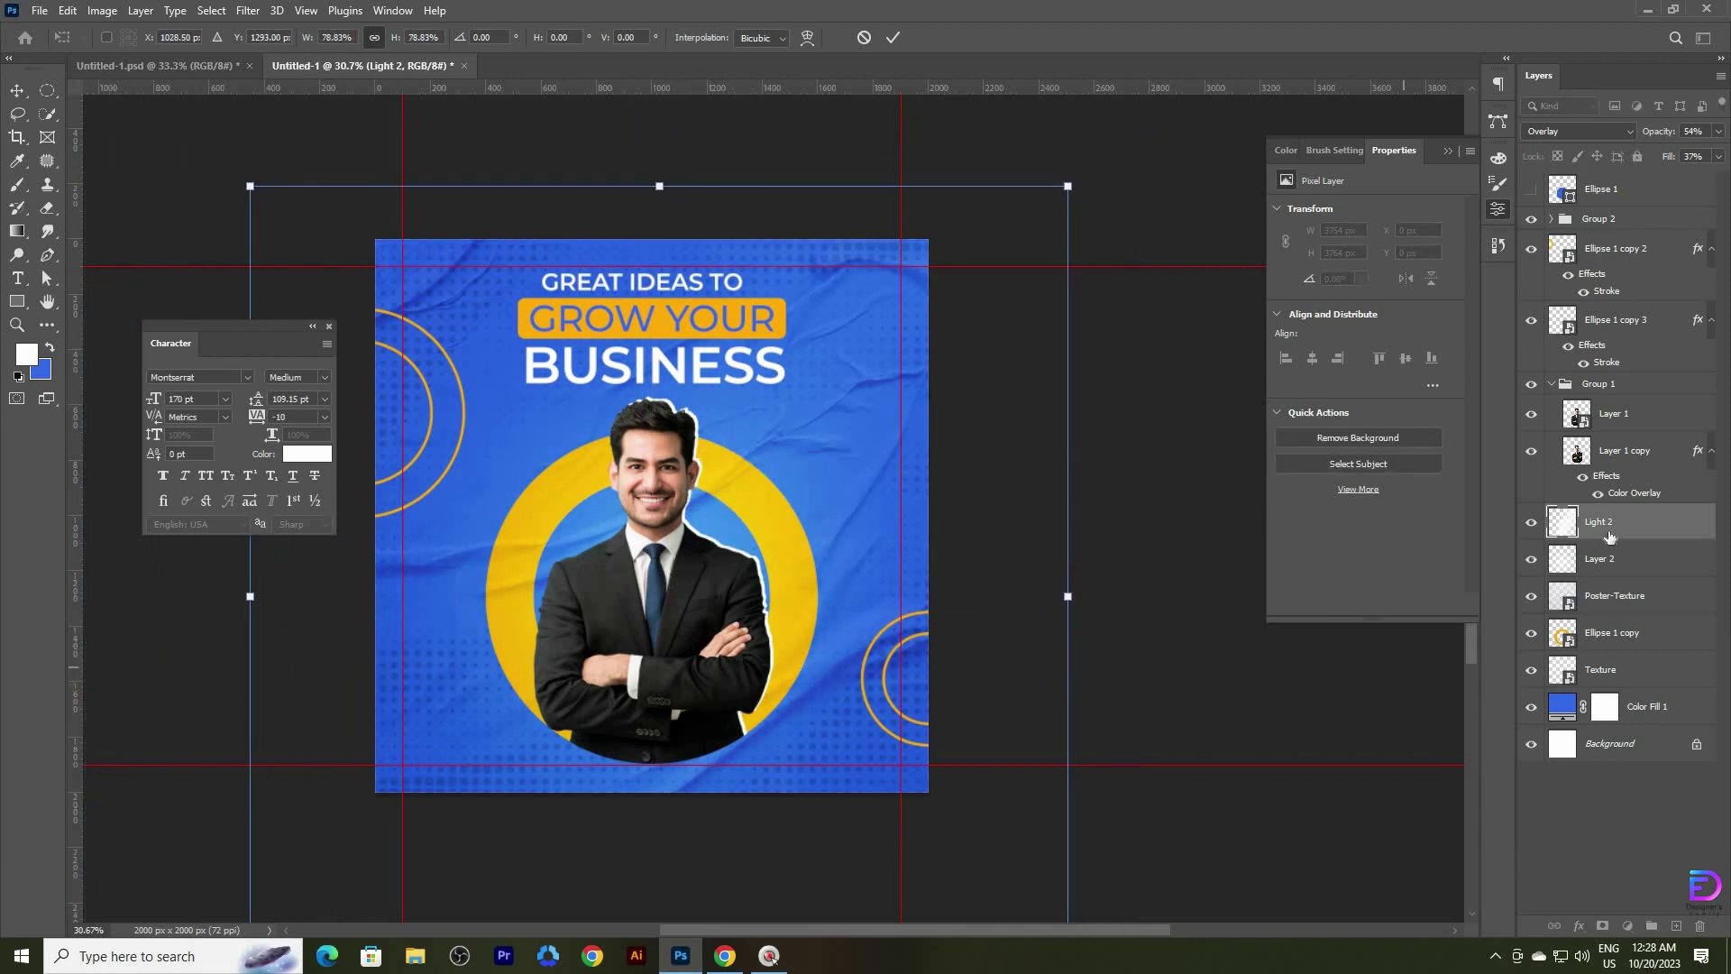
- Move Layer 2 above Light 2 in the layer order and set the Light 2 layer's fill to 40%
left_click(1610, 533)
mouse_move(1607, 565)
left_mouse_down()
mouse_move(1608, 504)
mouse_move(1601, 534)
left_mouse_up()
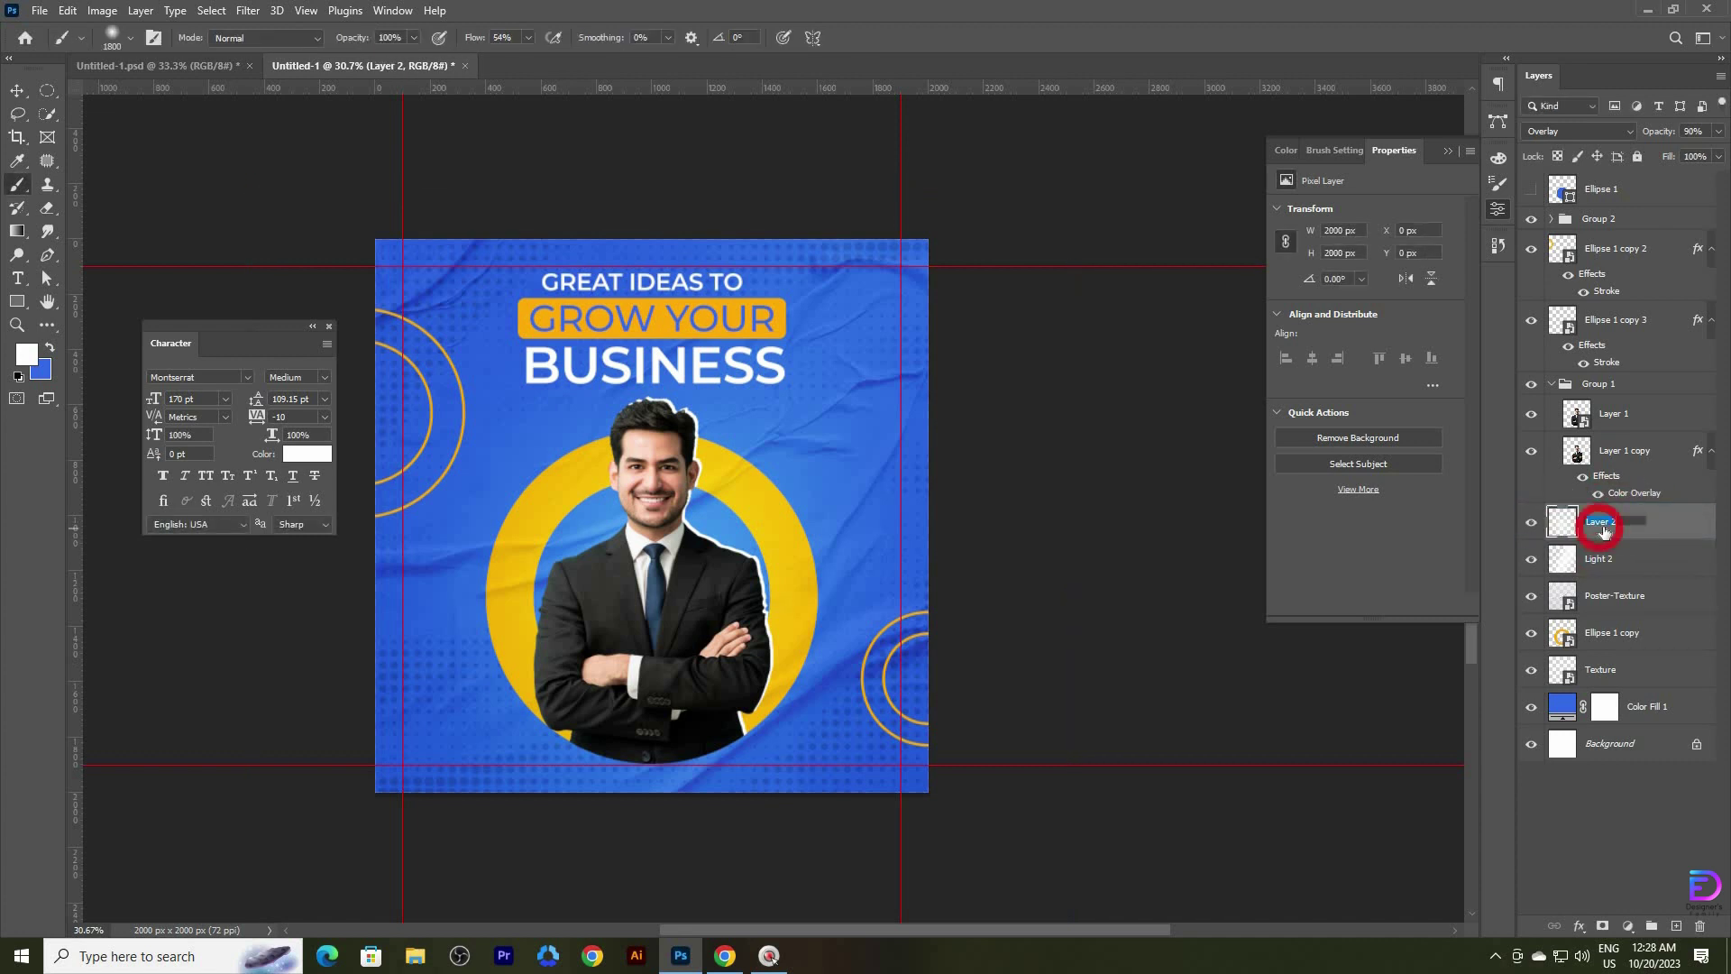
left_click(1632, 563)
key("v")
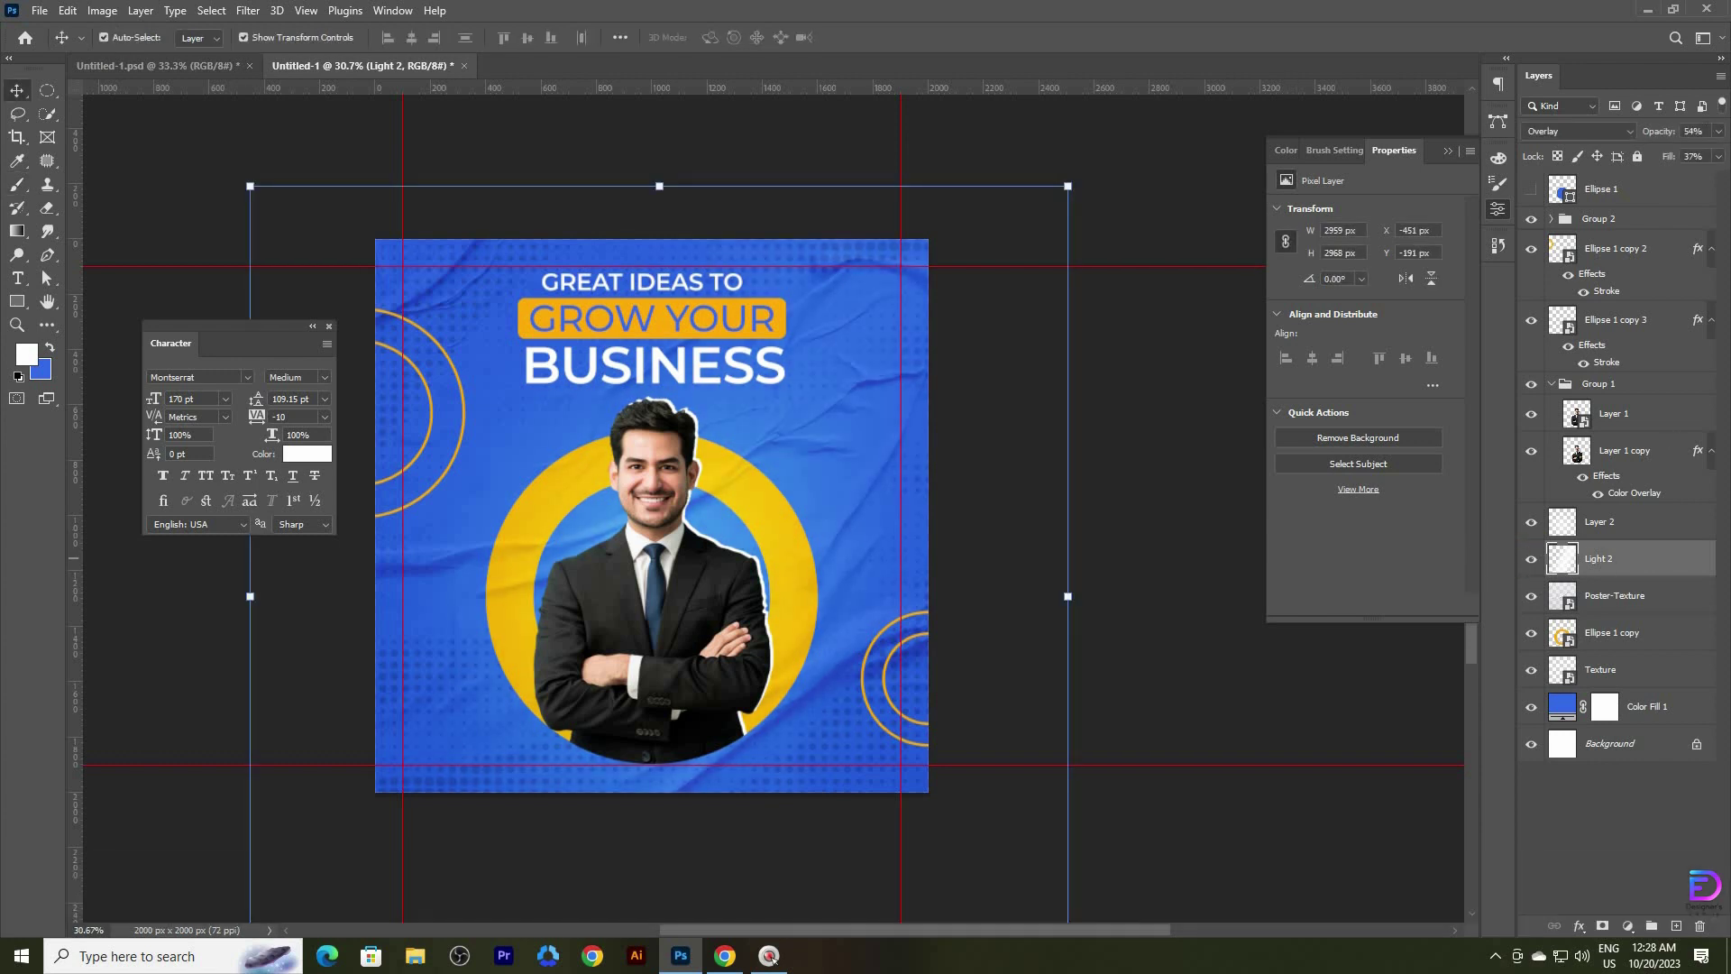
key("Up")
key("Up")
key("Up")
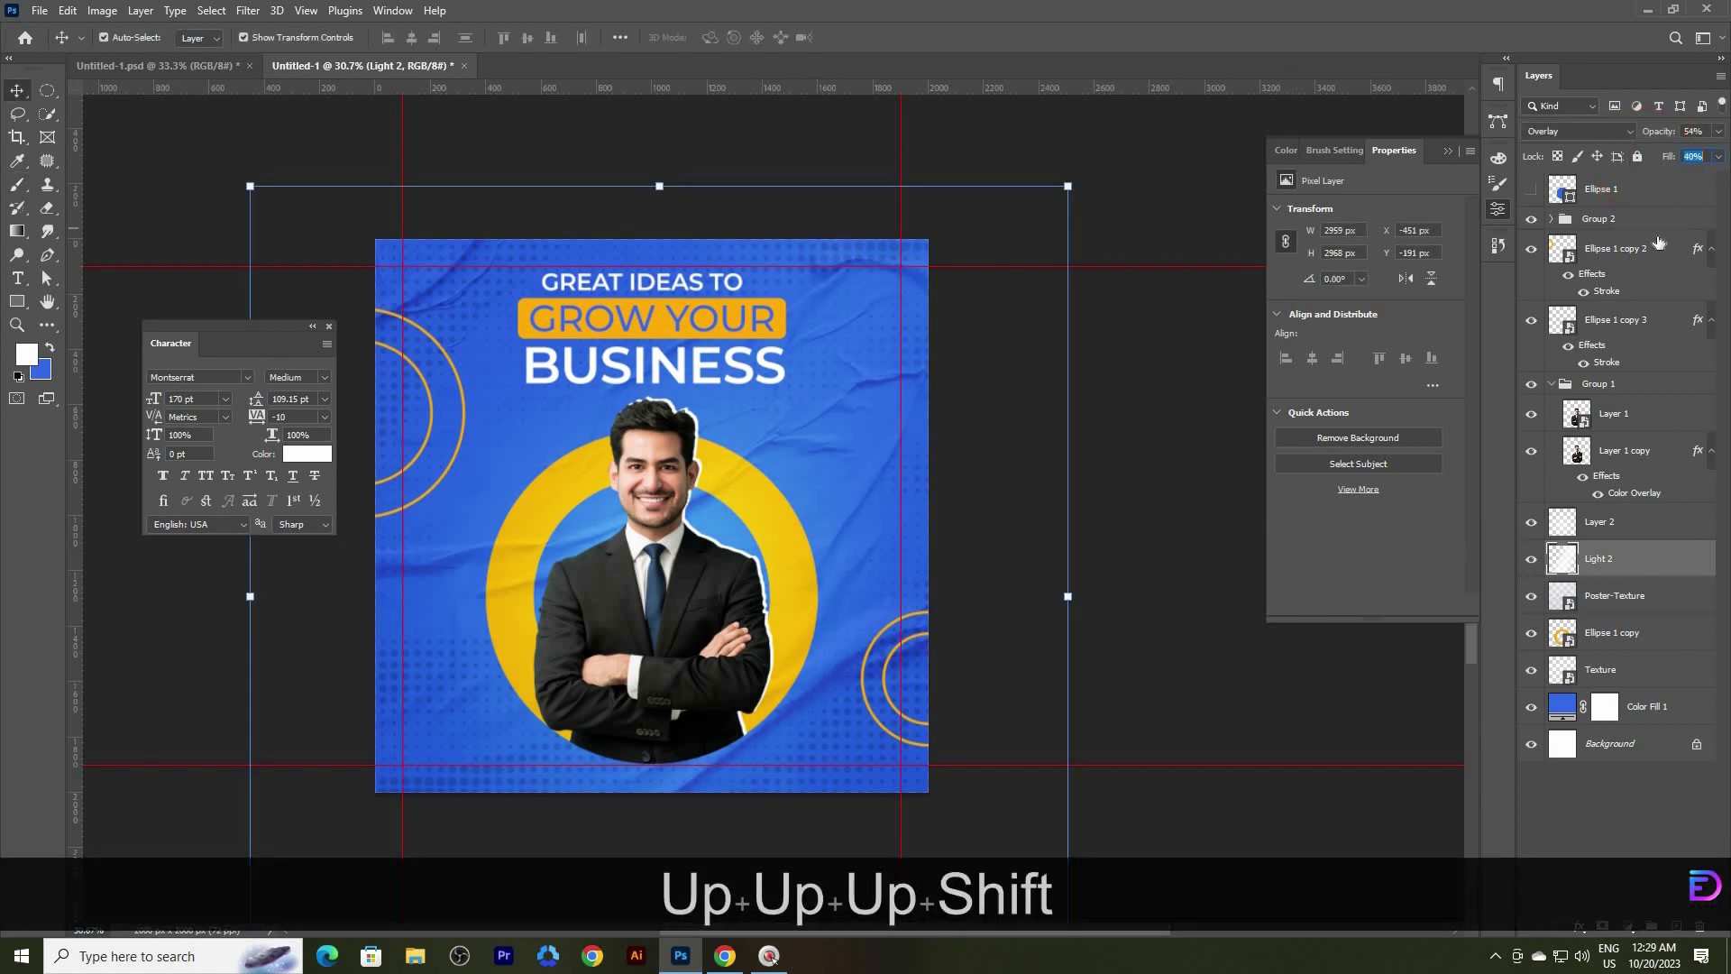
key("shift+Up")
key("shift+Down")
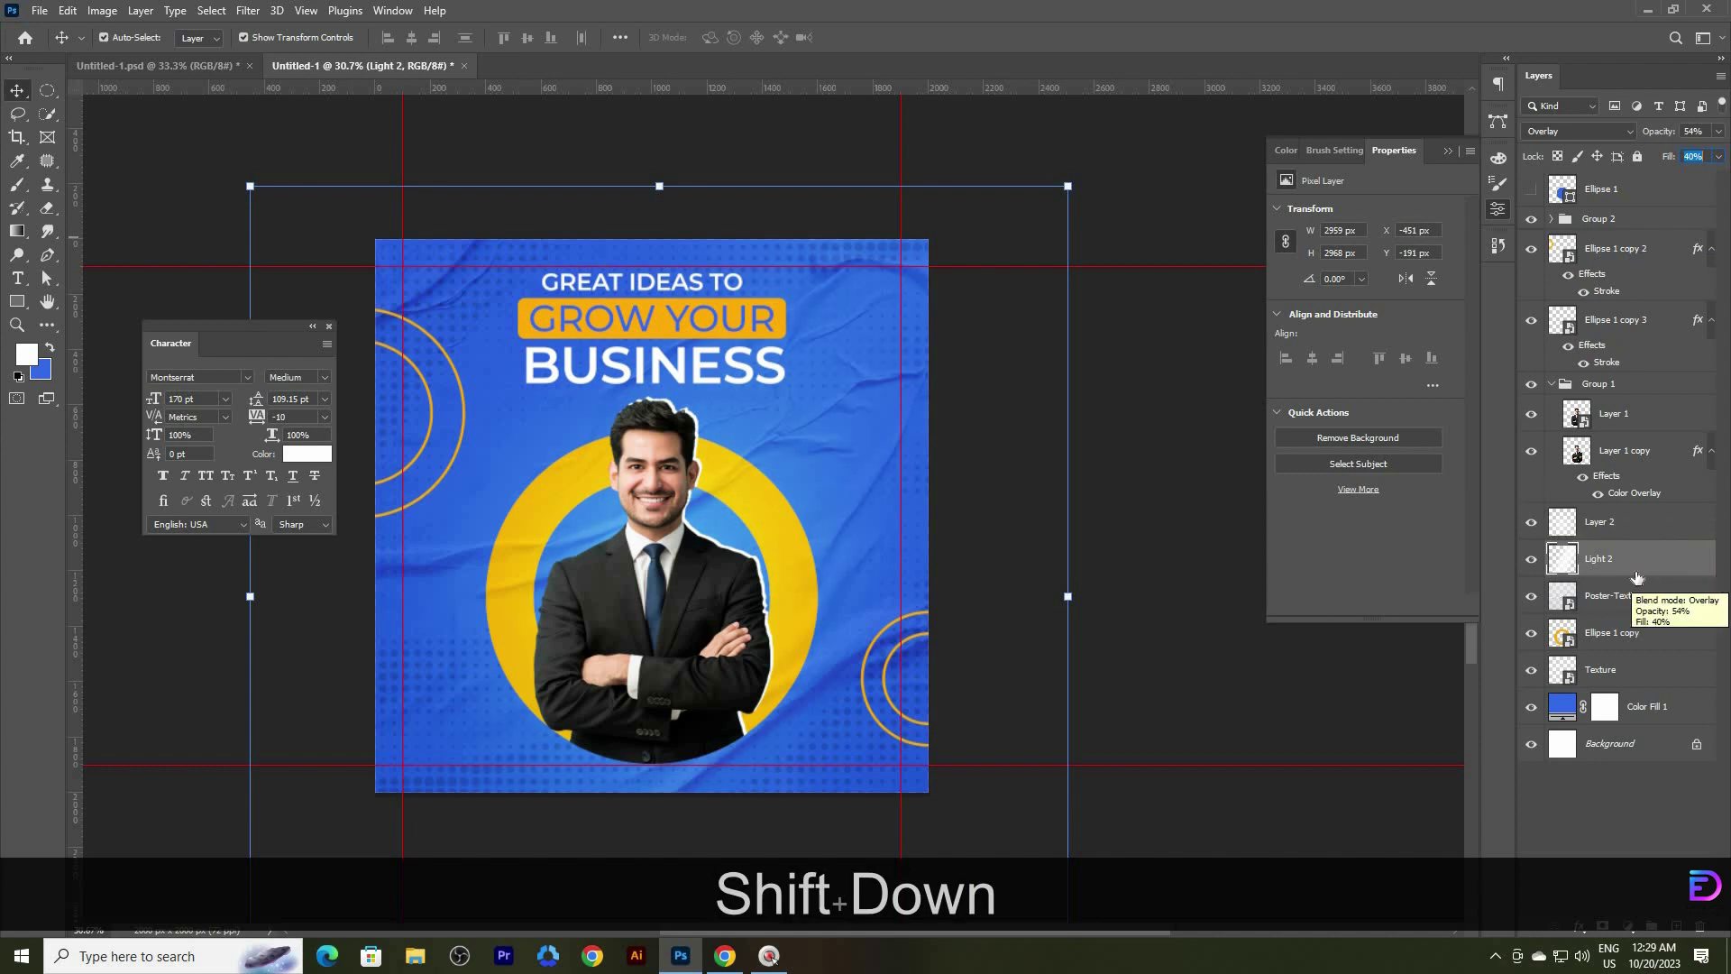
- Scale the Light 2 layer up to about 108% and reposition it behind the businessman
left_click(1631, 560)
key("ctrl")
key("ctrl+t")
left_click_drag(1069, 186, 1133, 124)
left_click_drag(890, 360, 854, 392)
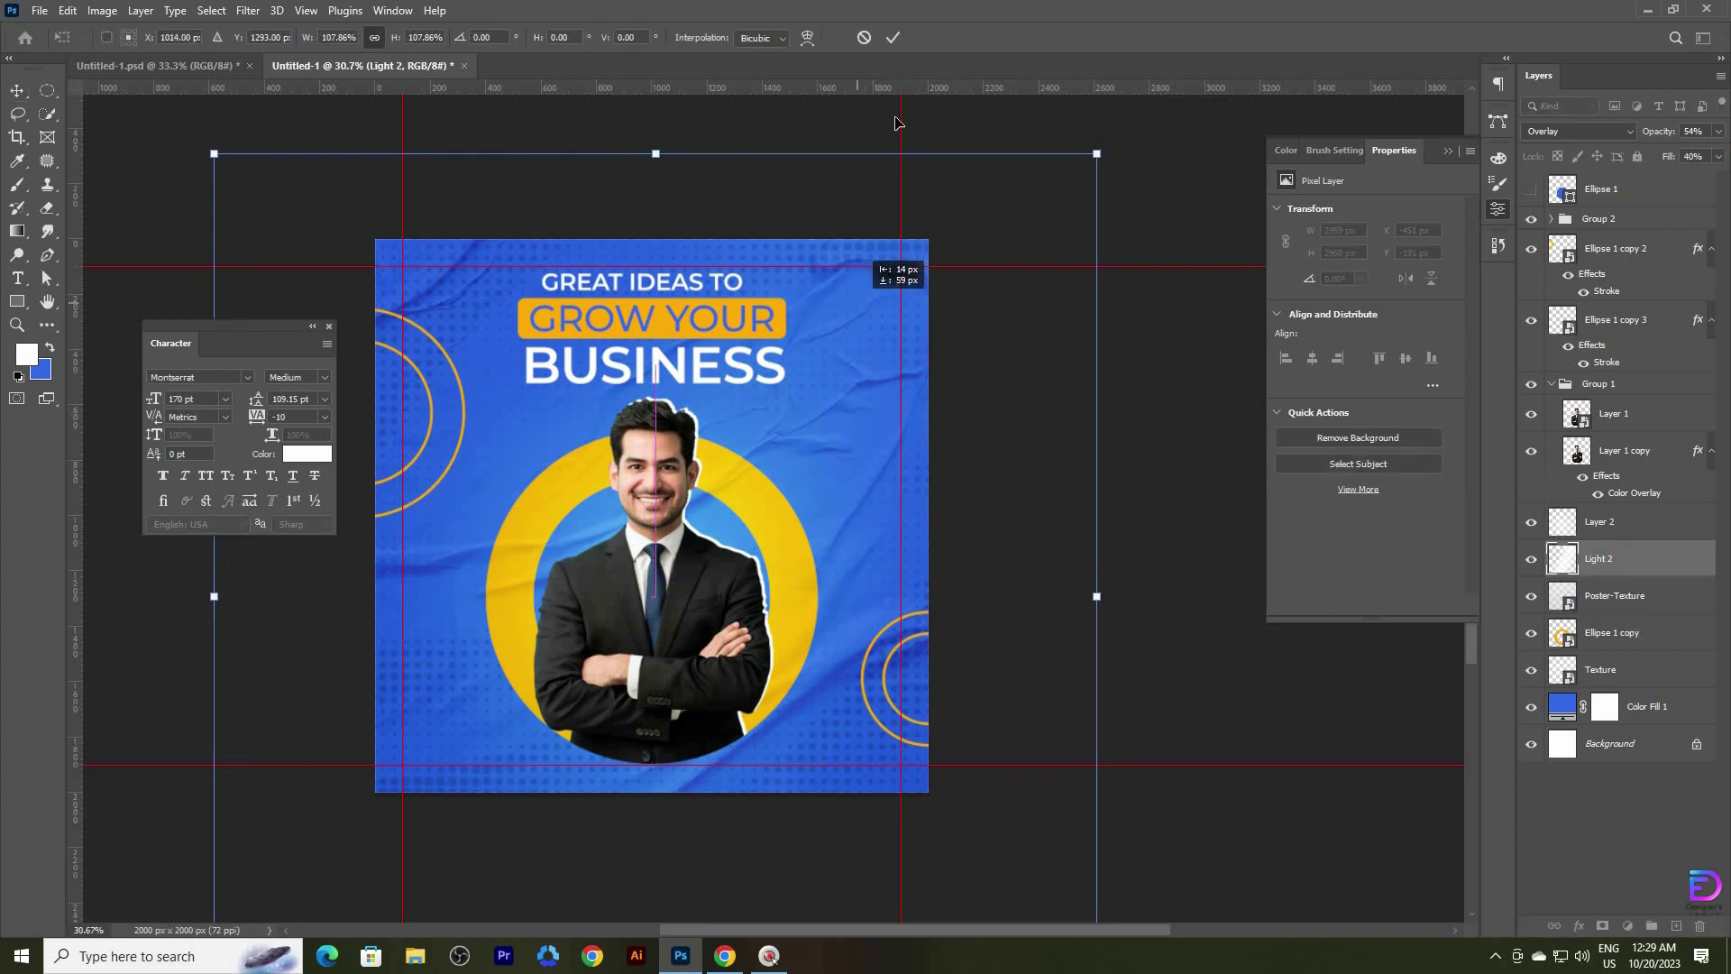
left_click(17, 94)
left_click(1039, 470)
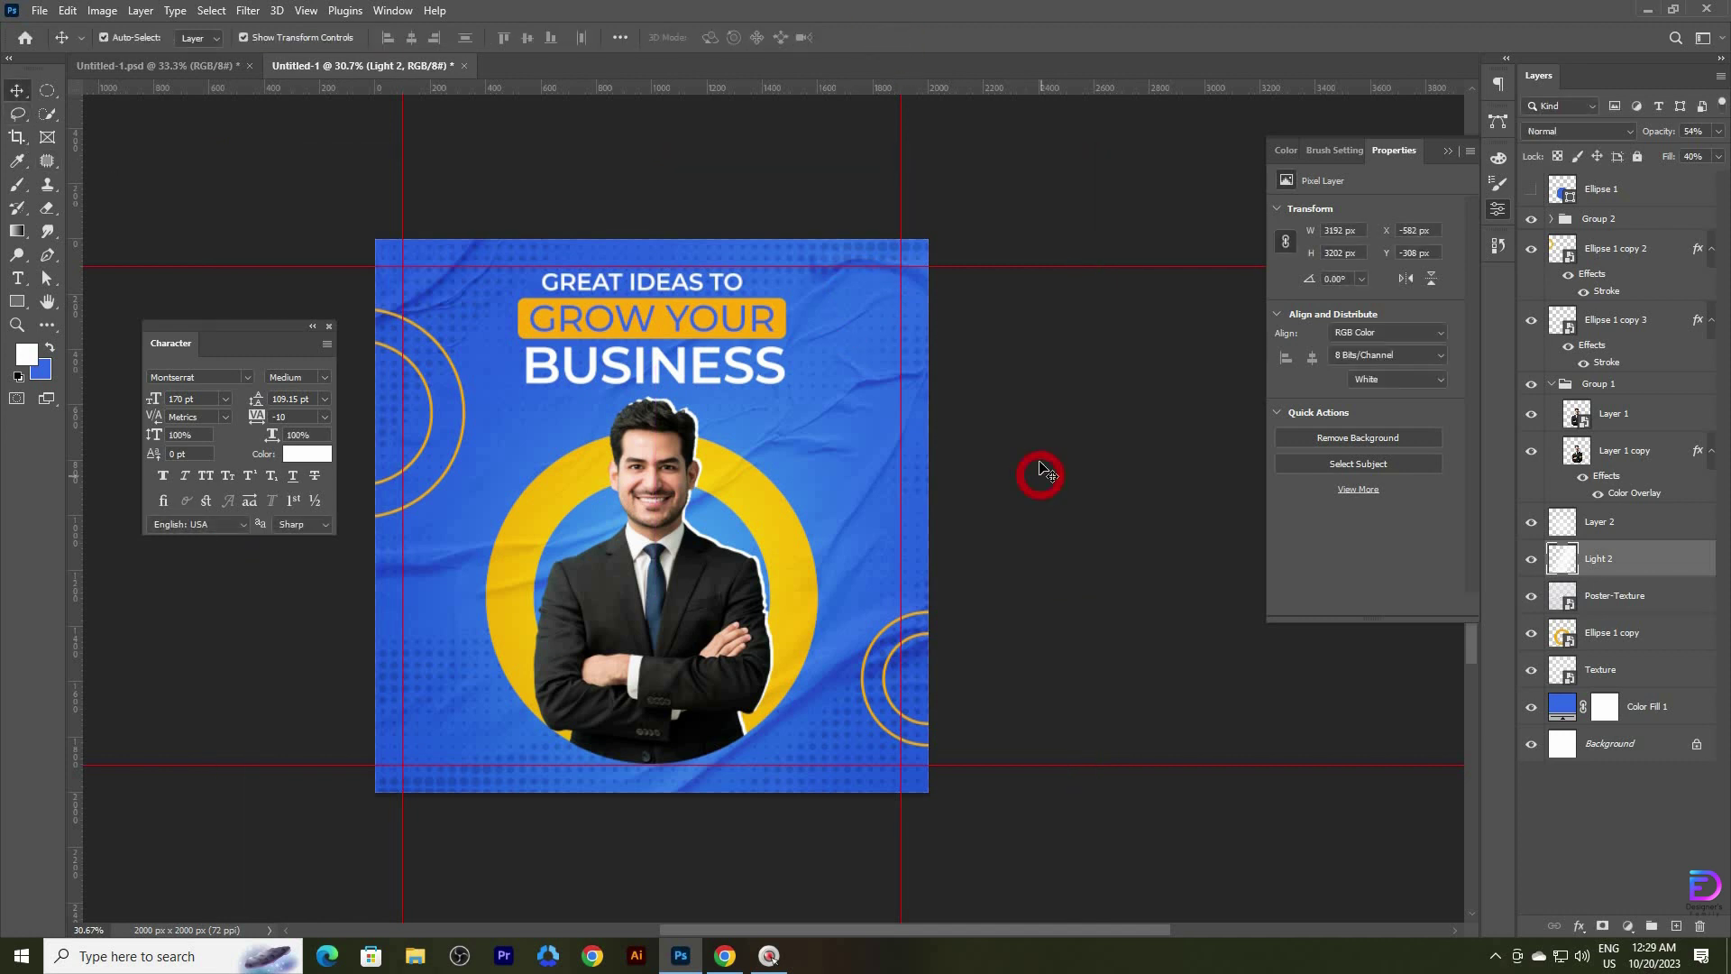
key("ctrl+;")
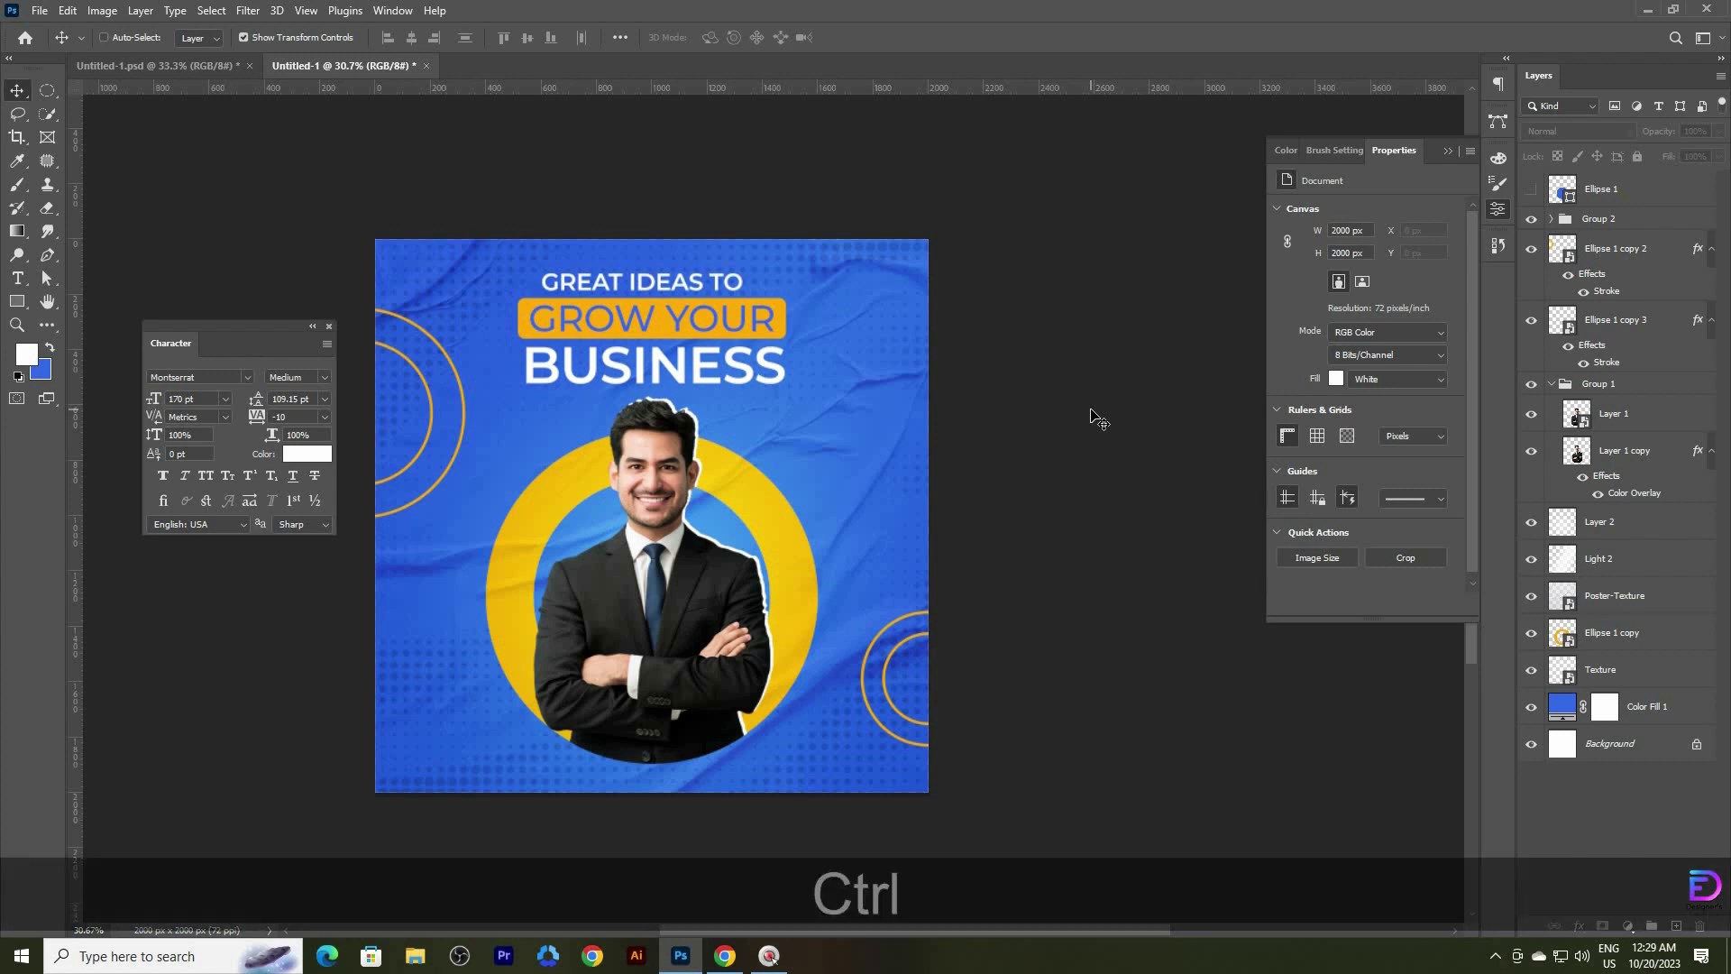
key("ctrl+semicolon")
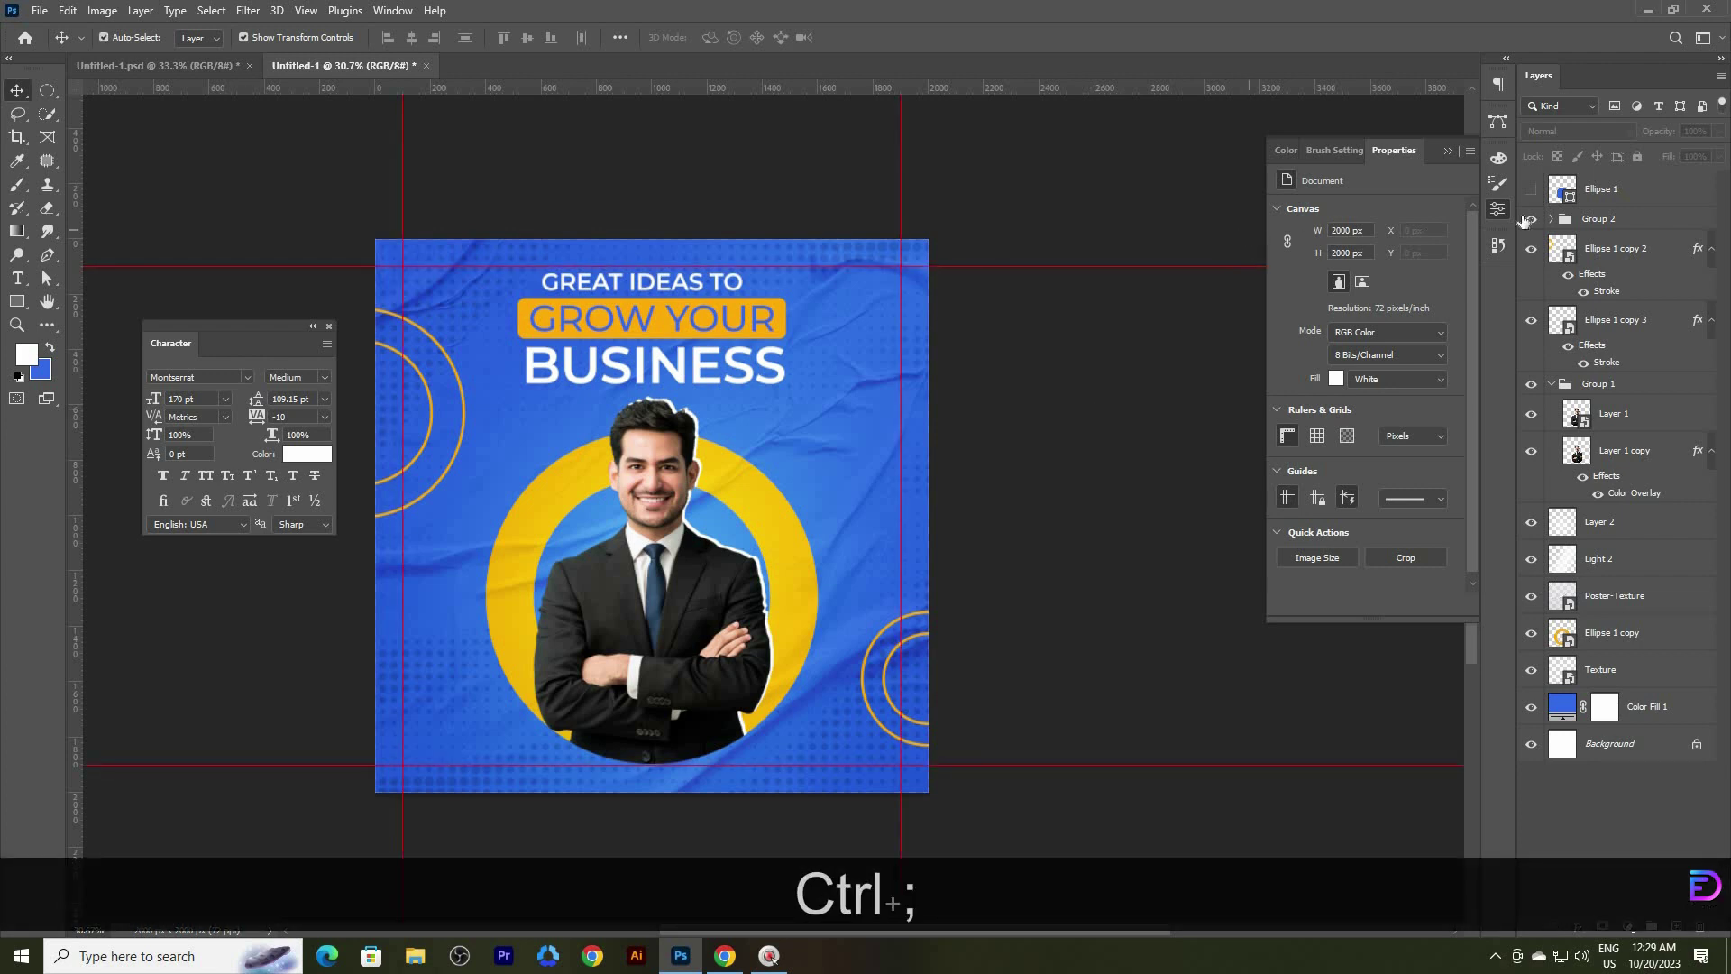
- Nudge the Group 2 headline slightly upward above the businessman
left_click(1574, 202)
left_click(1596, 227)
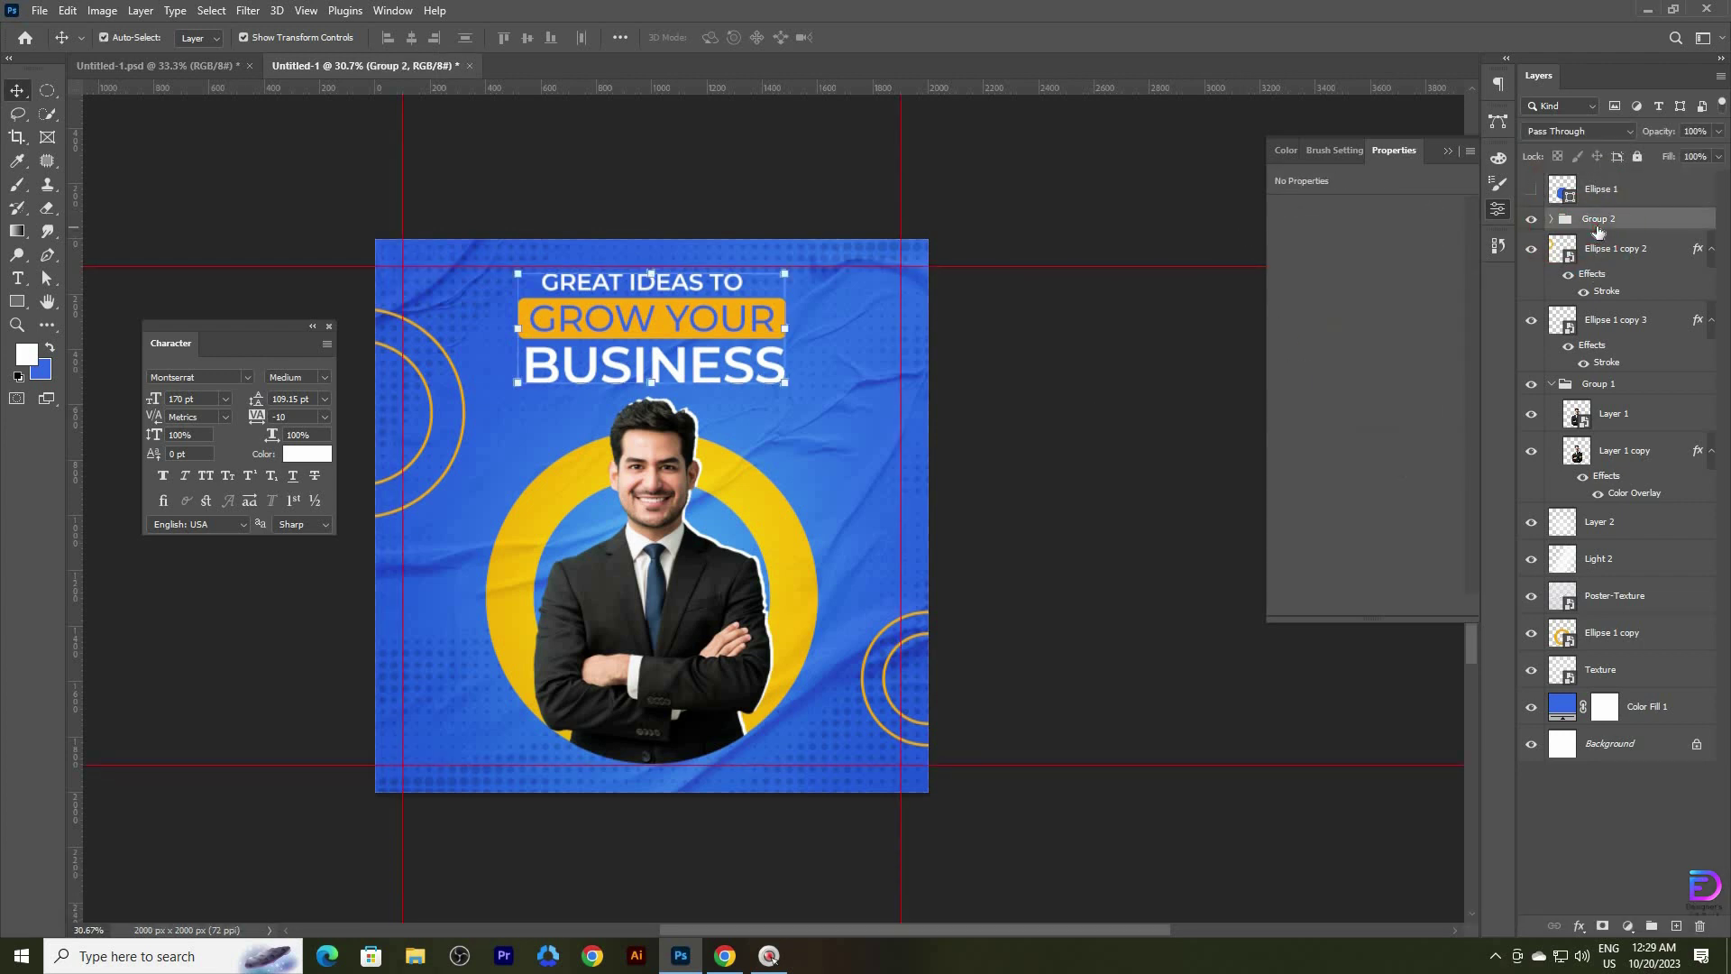
key("Up")
key("Up")
key("Up")
key("Up")
left_click_drag(652, 383, 653, 387)
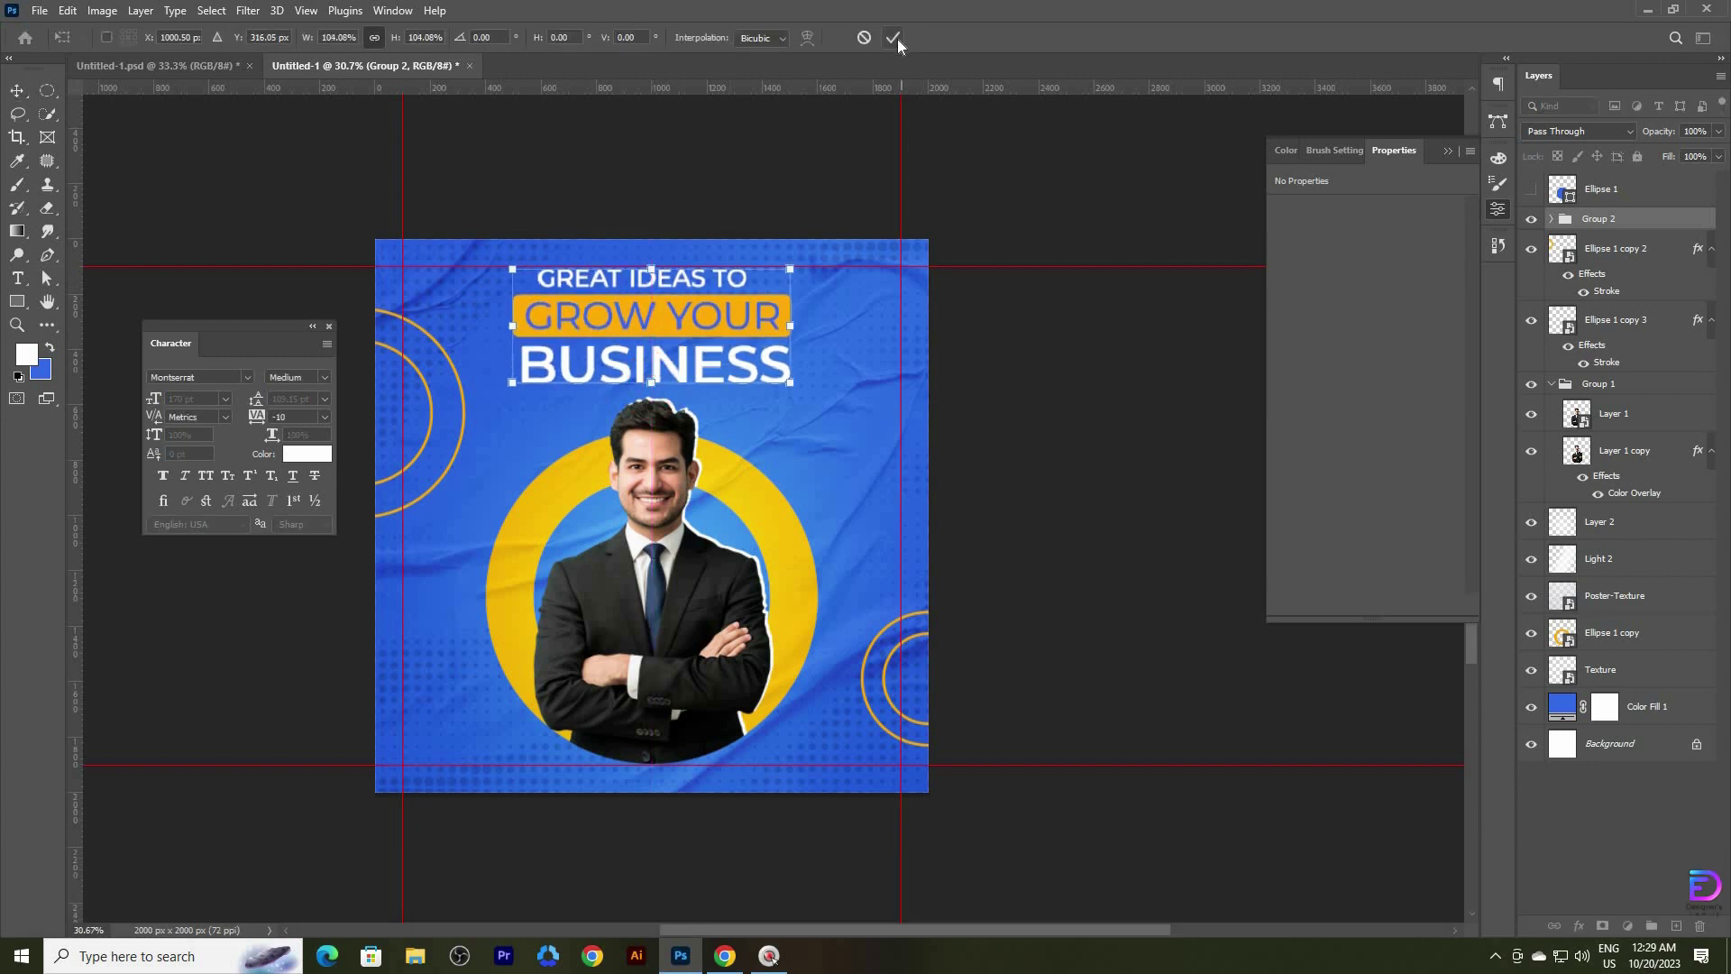
left_click(864, 37)
key("Down")
key("Down")
key("Down")
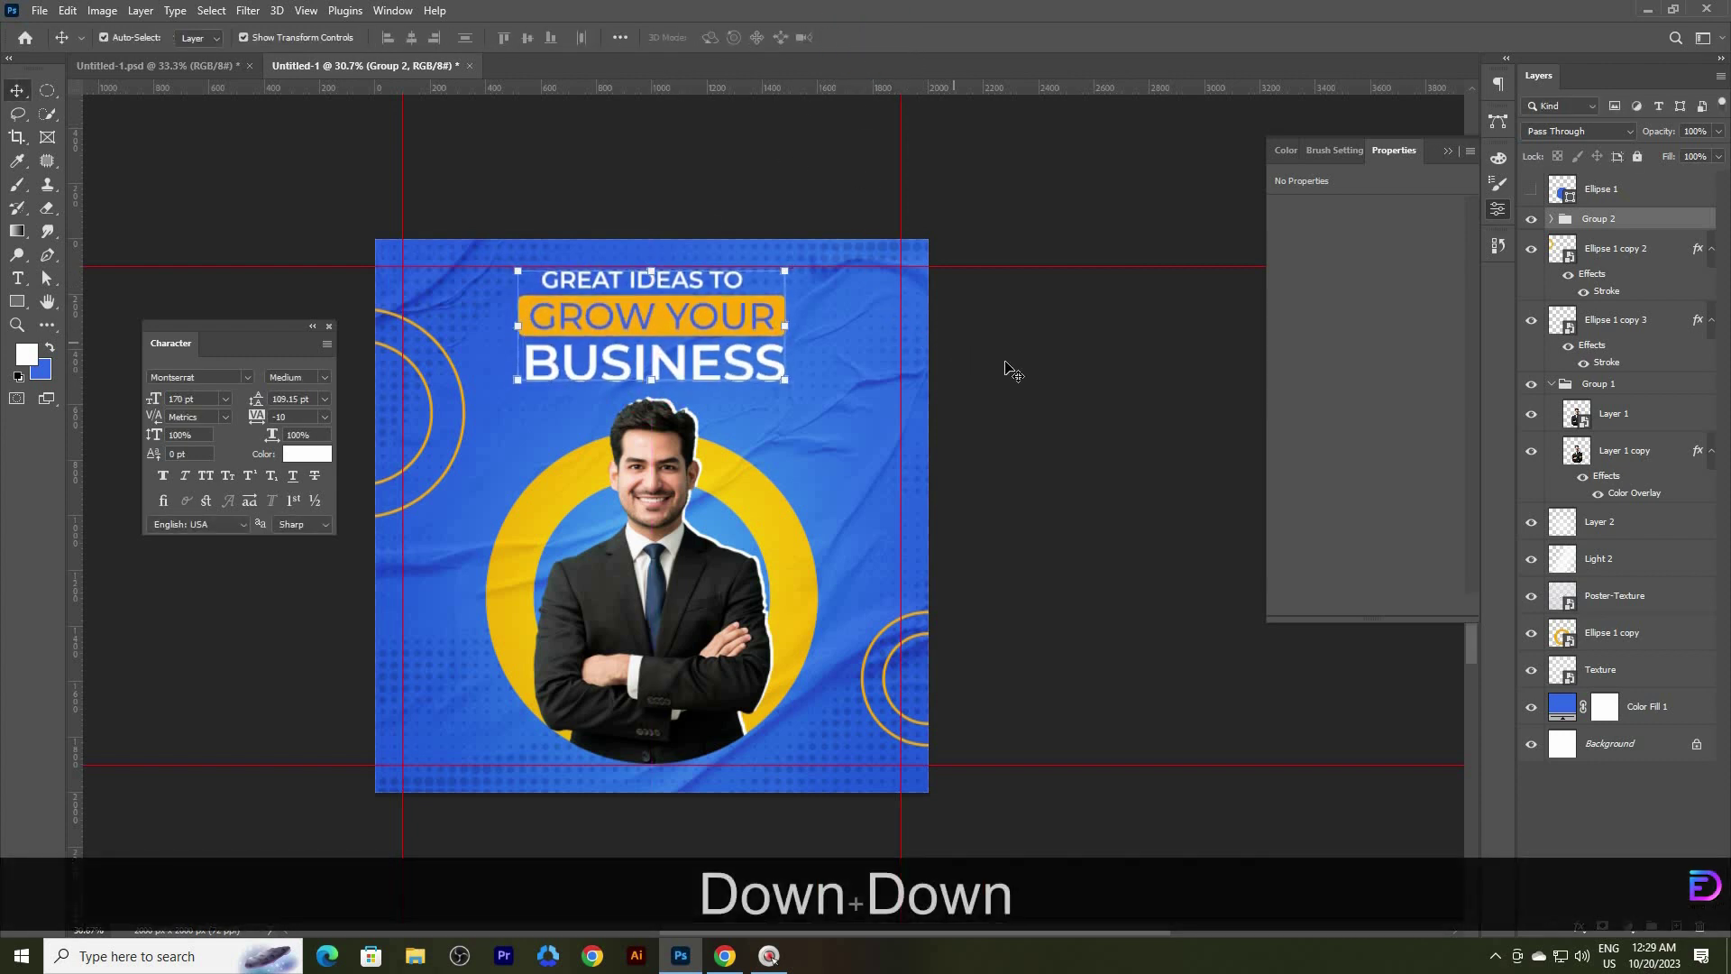
- Delete the hidden Ellipse 1 layer above the headline group
left_click(1024, 382)
left_click(1627, 189)
key("Delete")
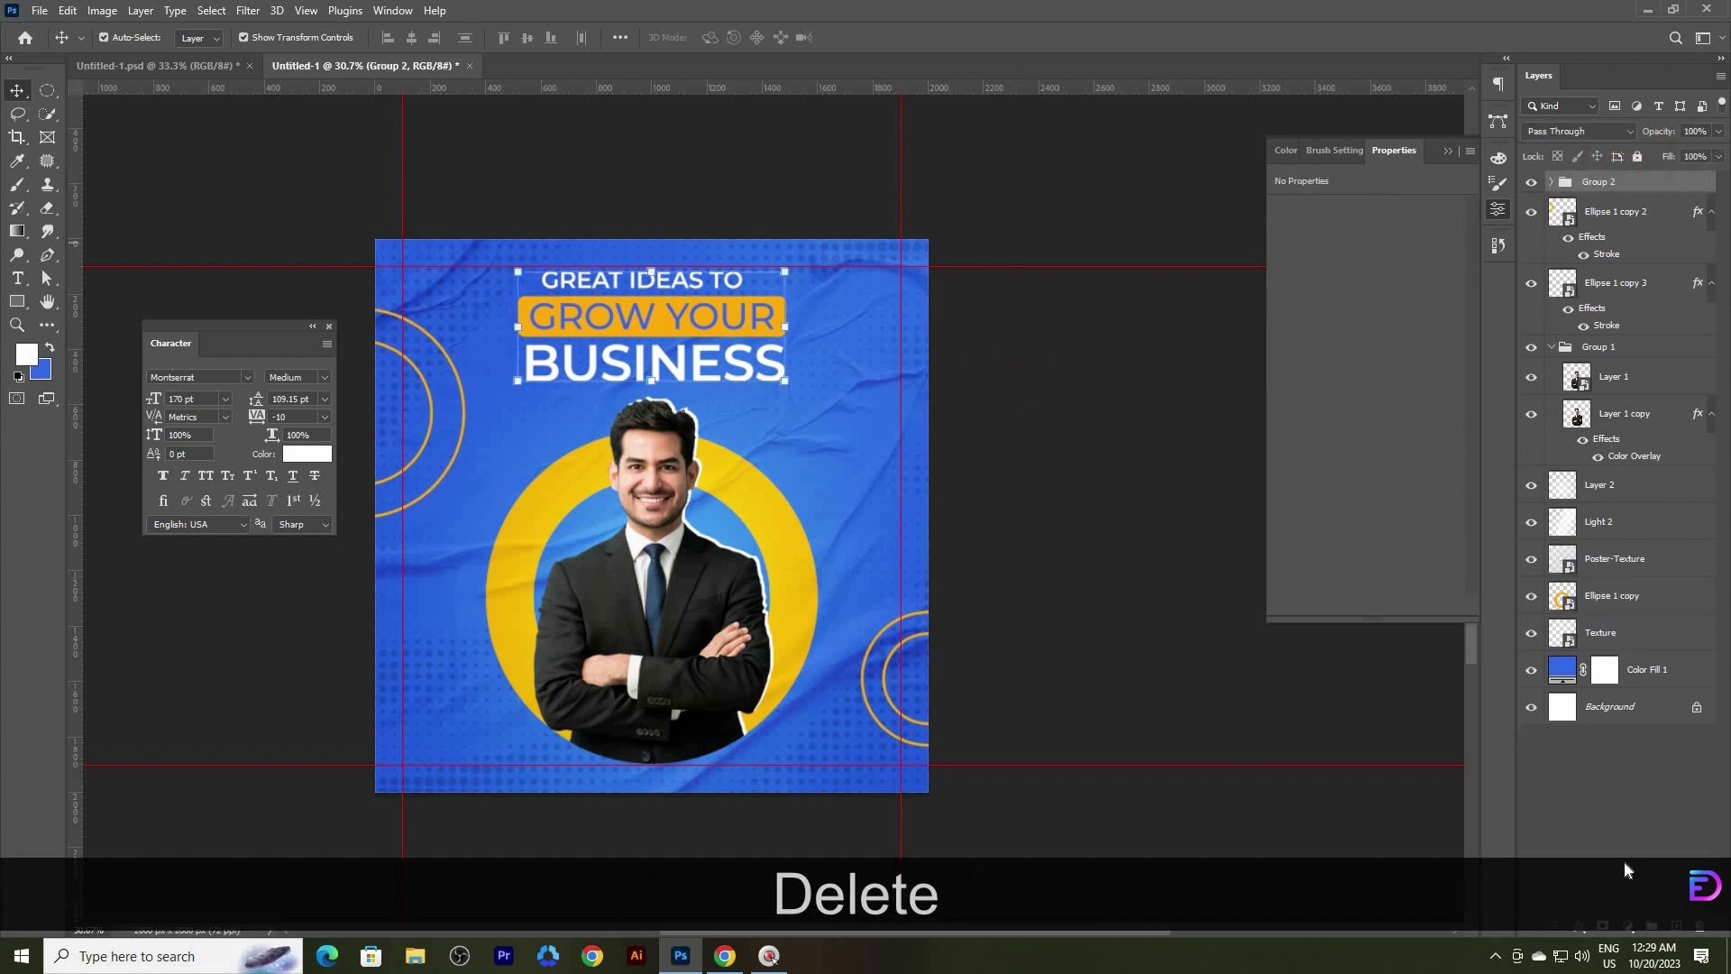
- Add a Color Lookup adjustment layer above all other layers using the 3Strip.look 3D LUT
left_click(1627, 928)
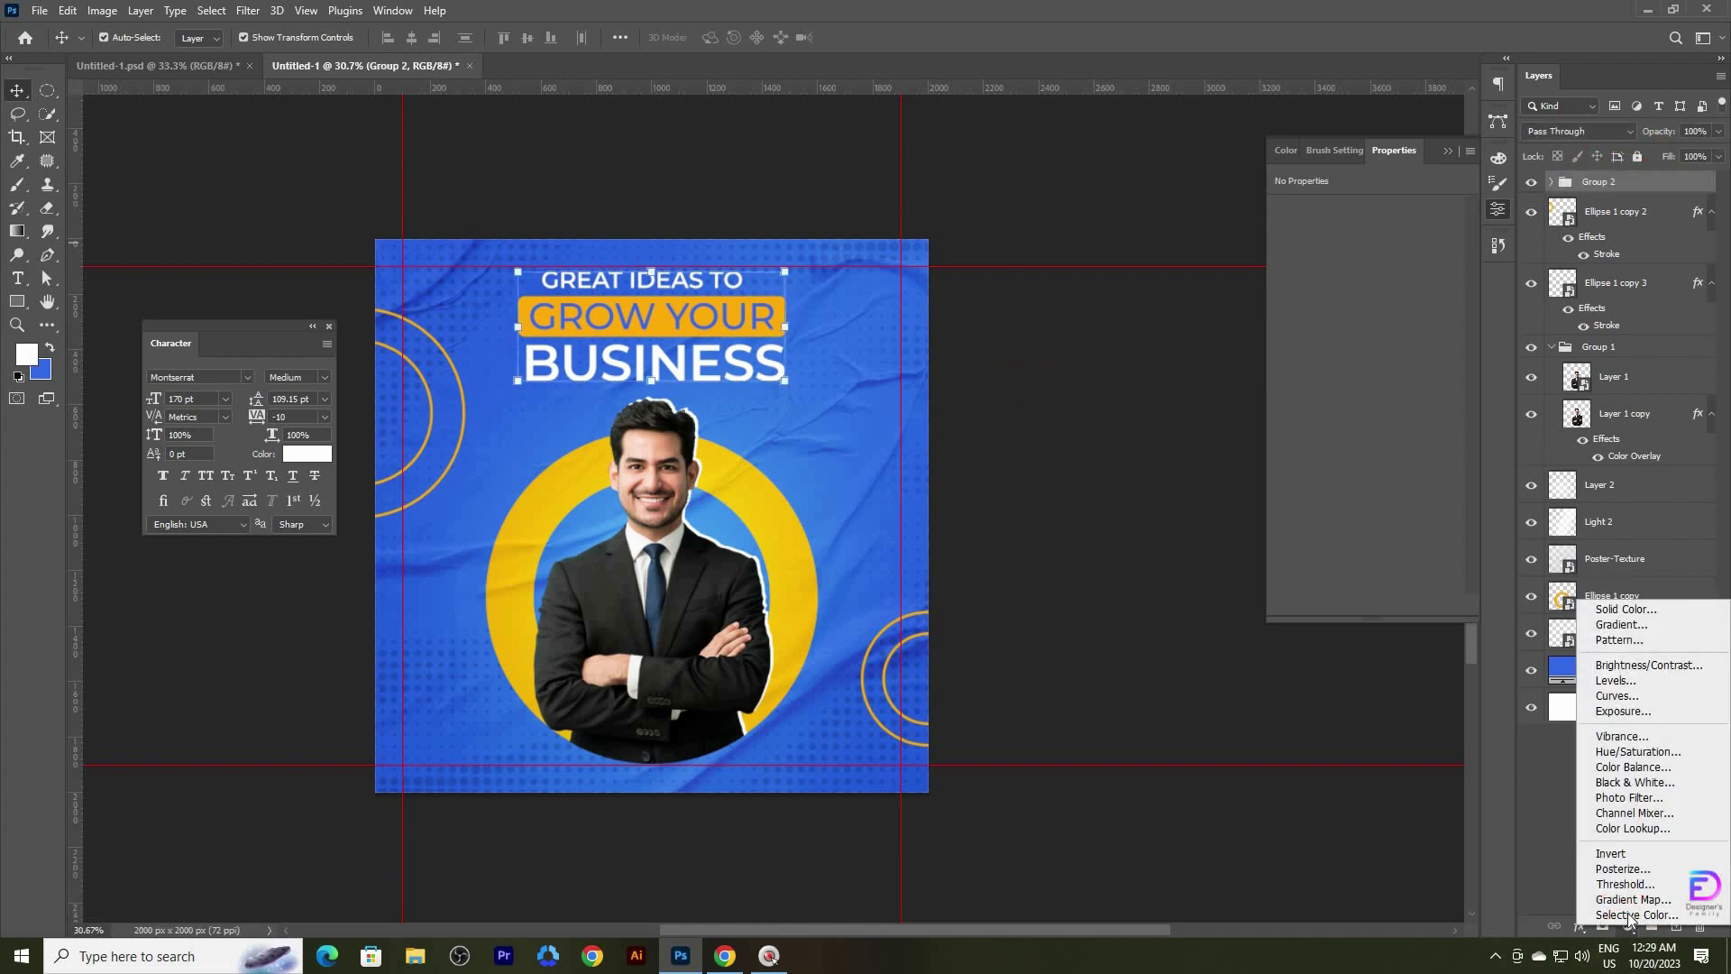
left_click(1625, 830)
left_click(1400, 211)
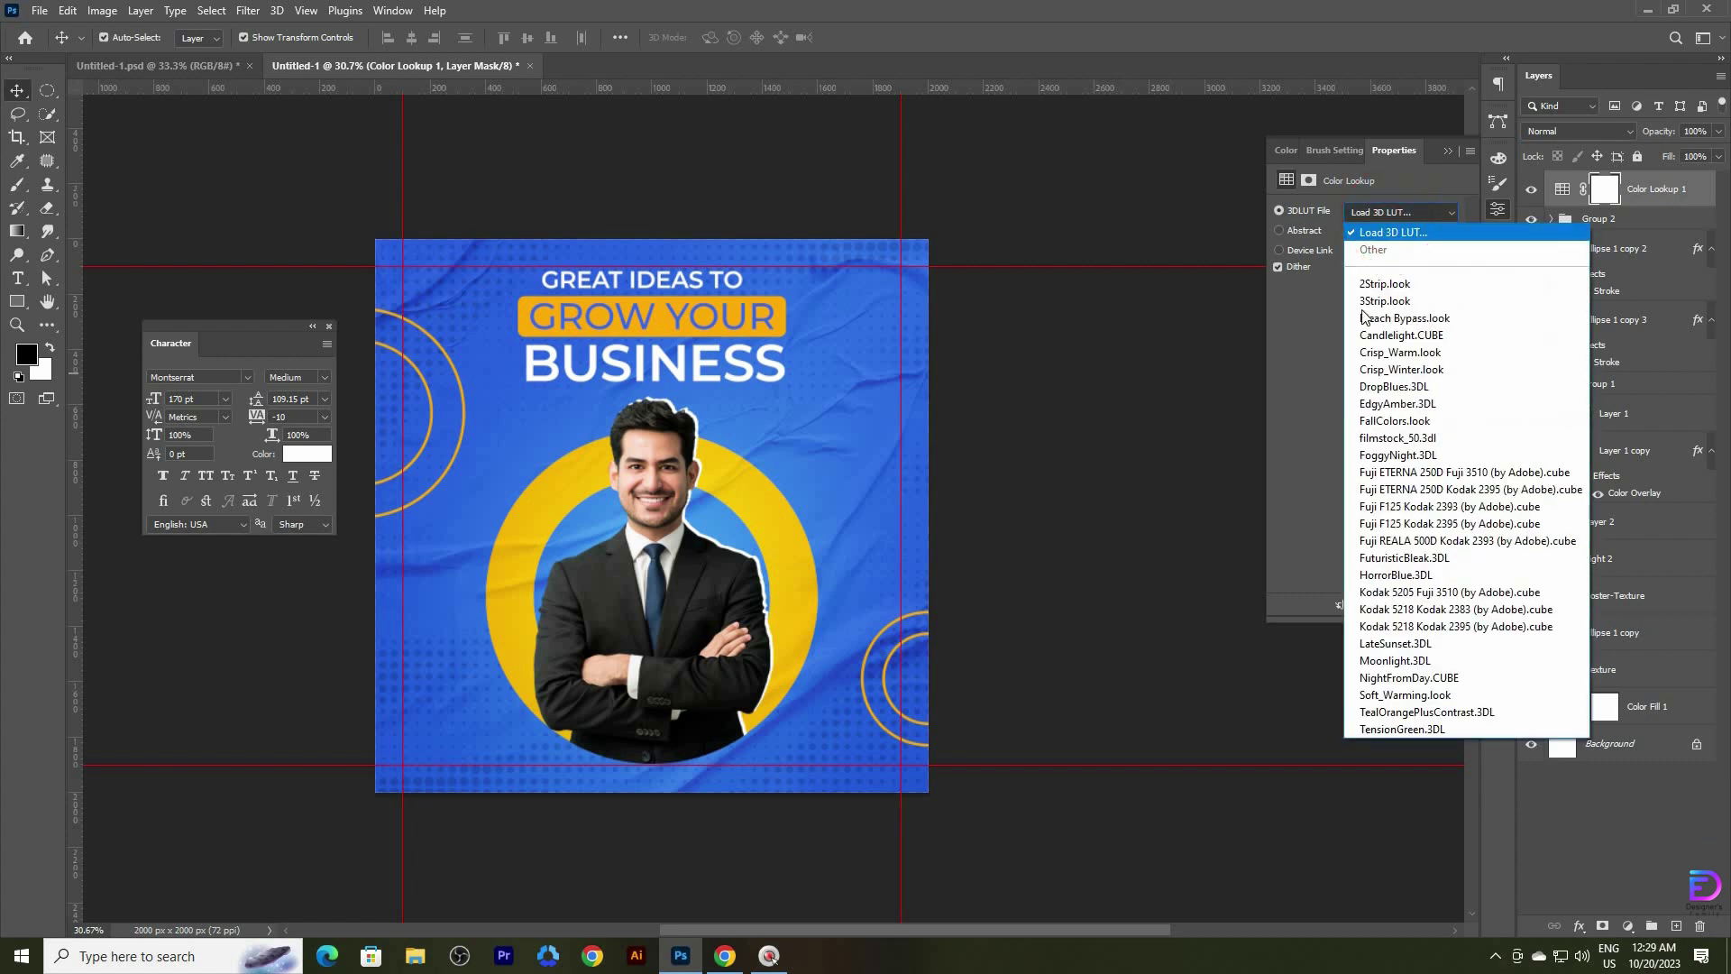
left_click(1379, 233)
- Set the Color Lookup adjustment layer's opacity to 50% and compare the design with and without it
left_click(1695, 131)
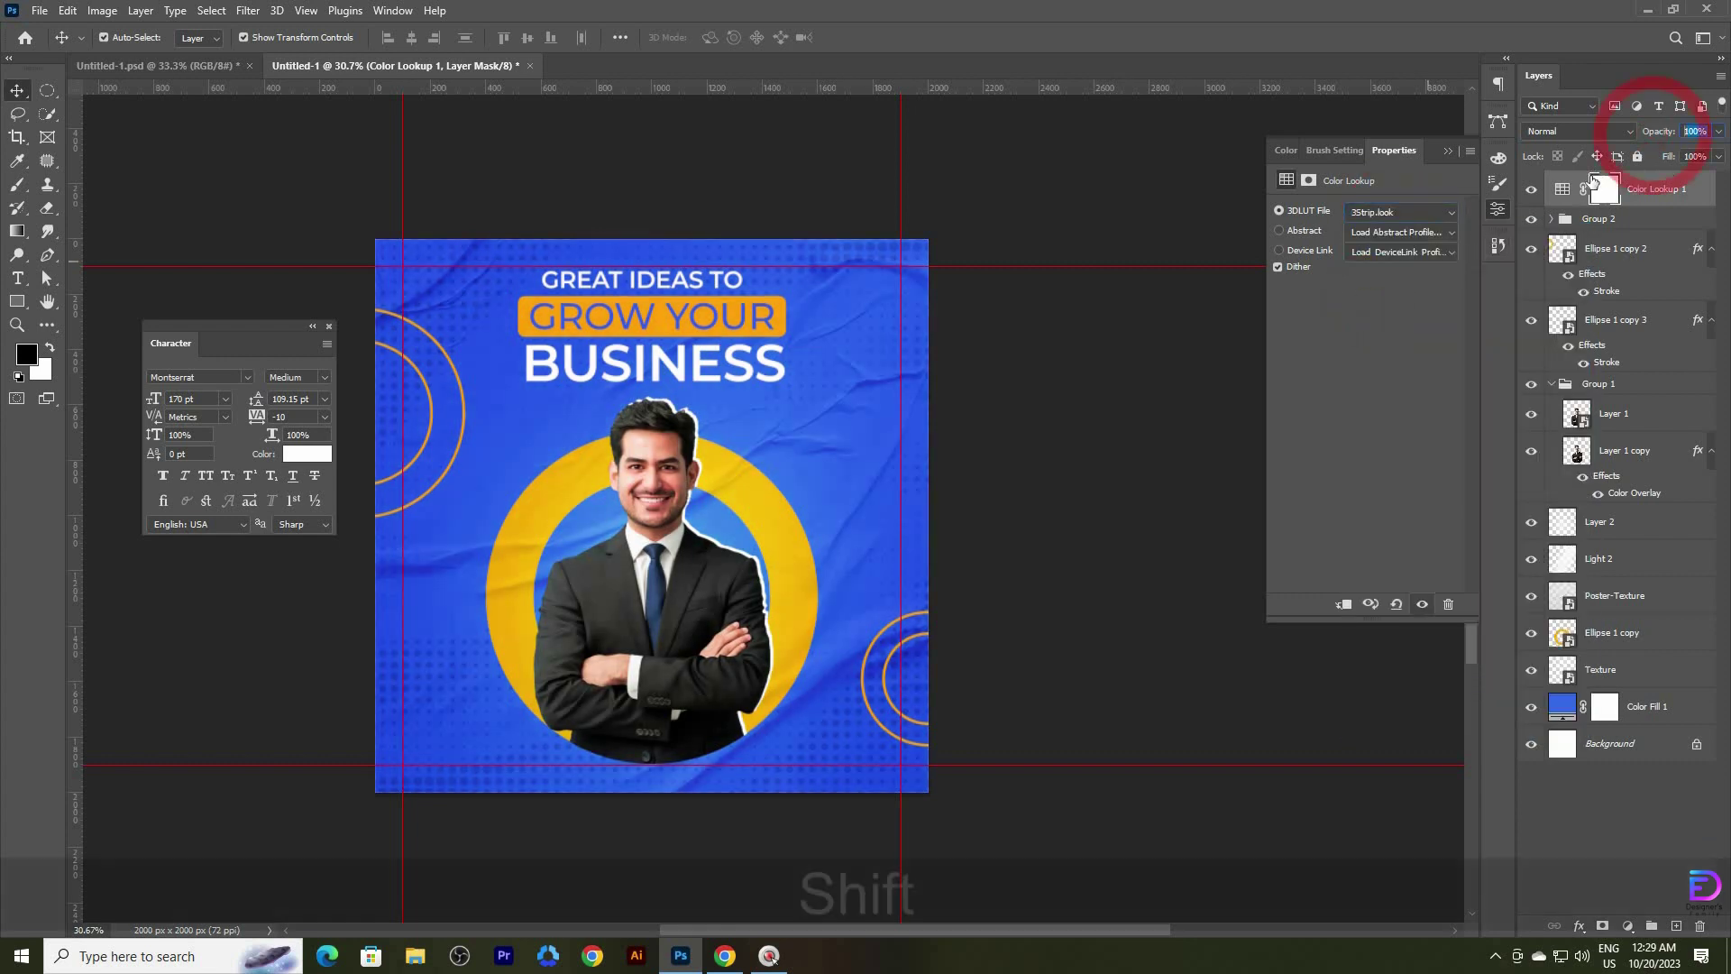
key("shift+Down")
key("shift+Down")
key("shift+Down")
key("shift+Down")
key("shift+Down")
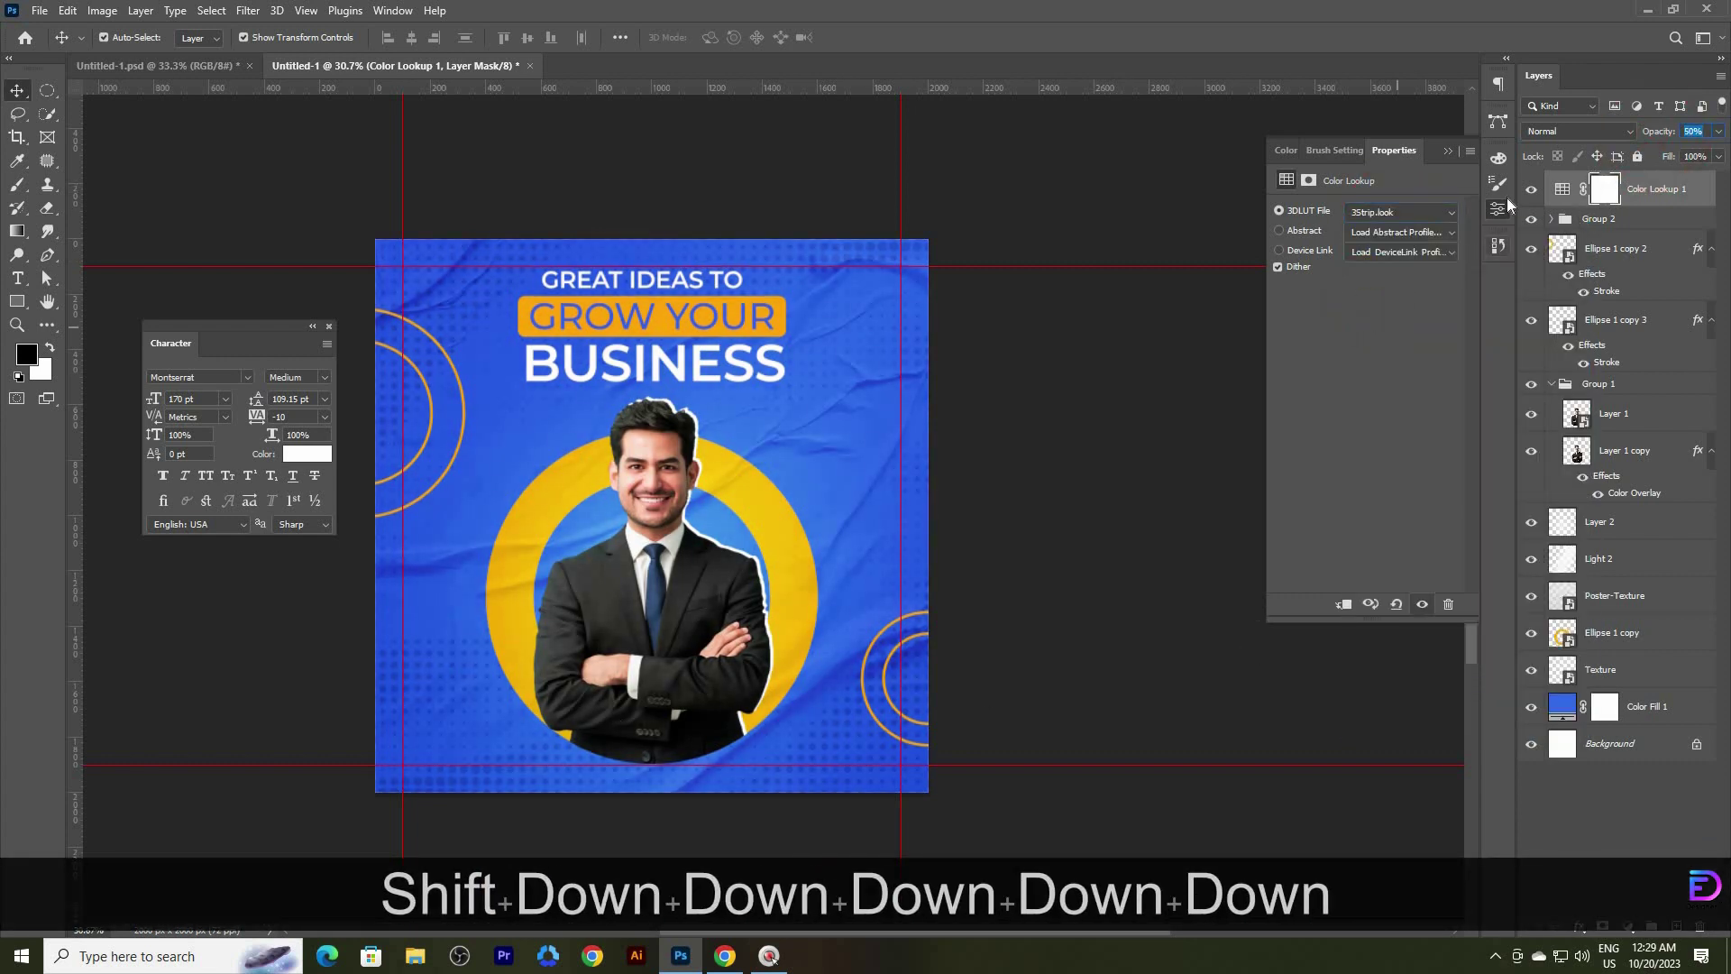
left_click(1523, 190)
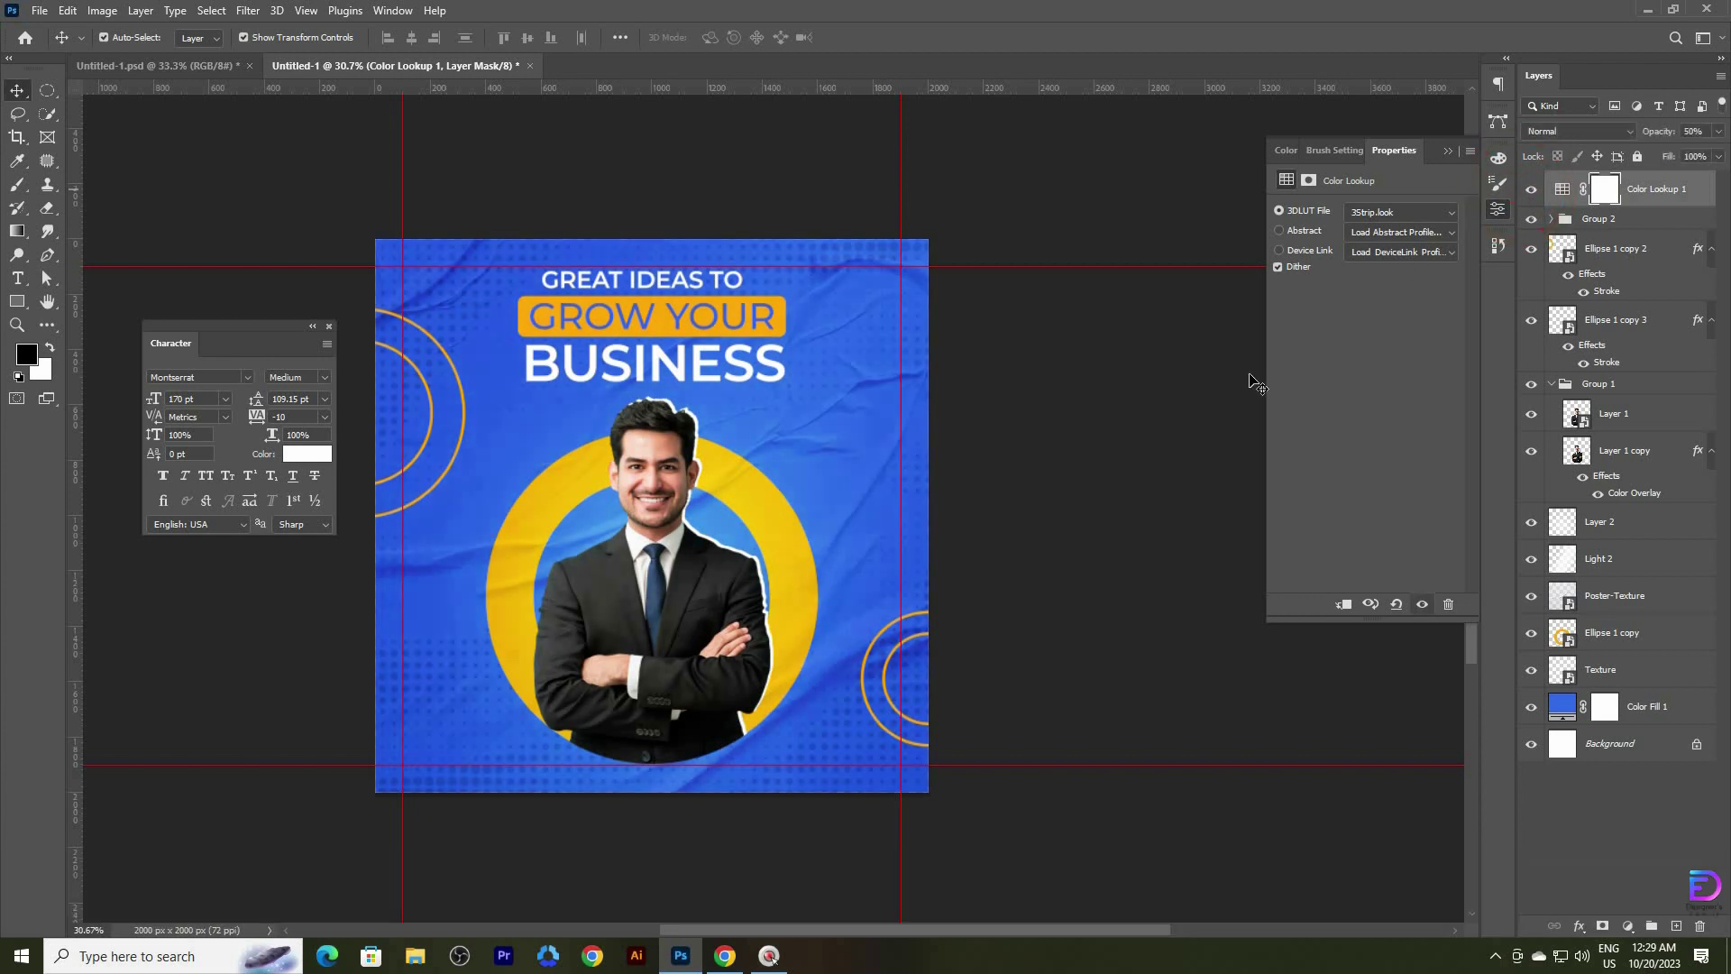
left_click(1201, 402)
key("ctrl+space")
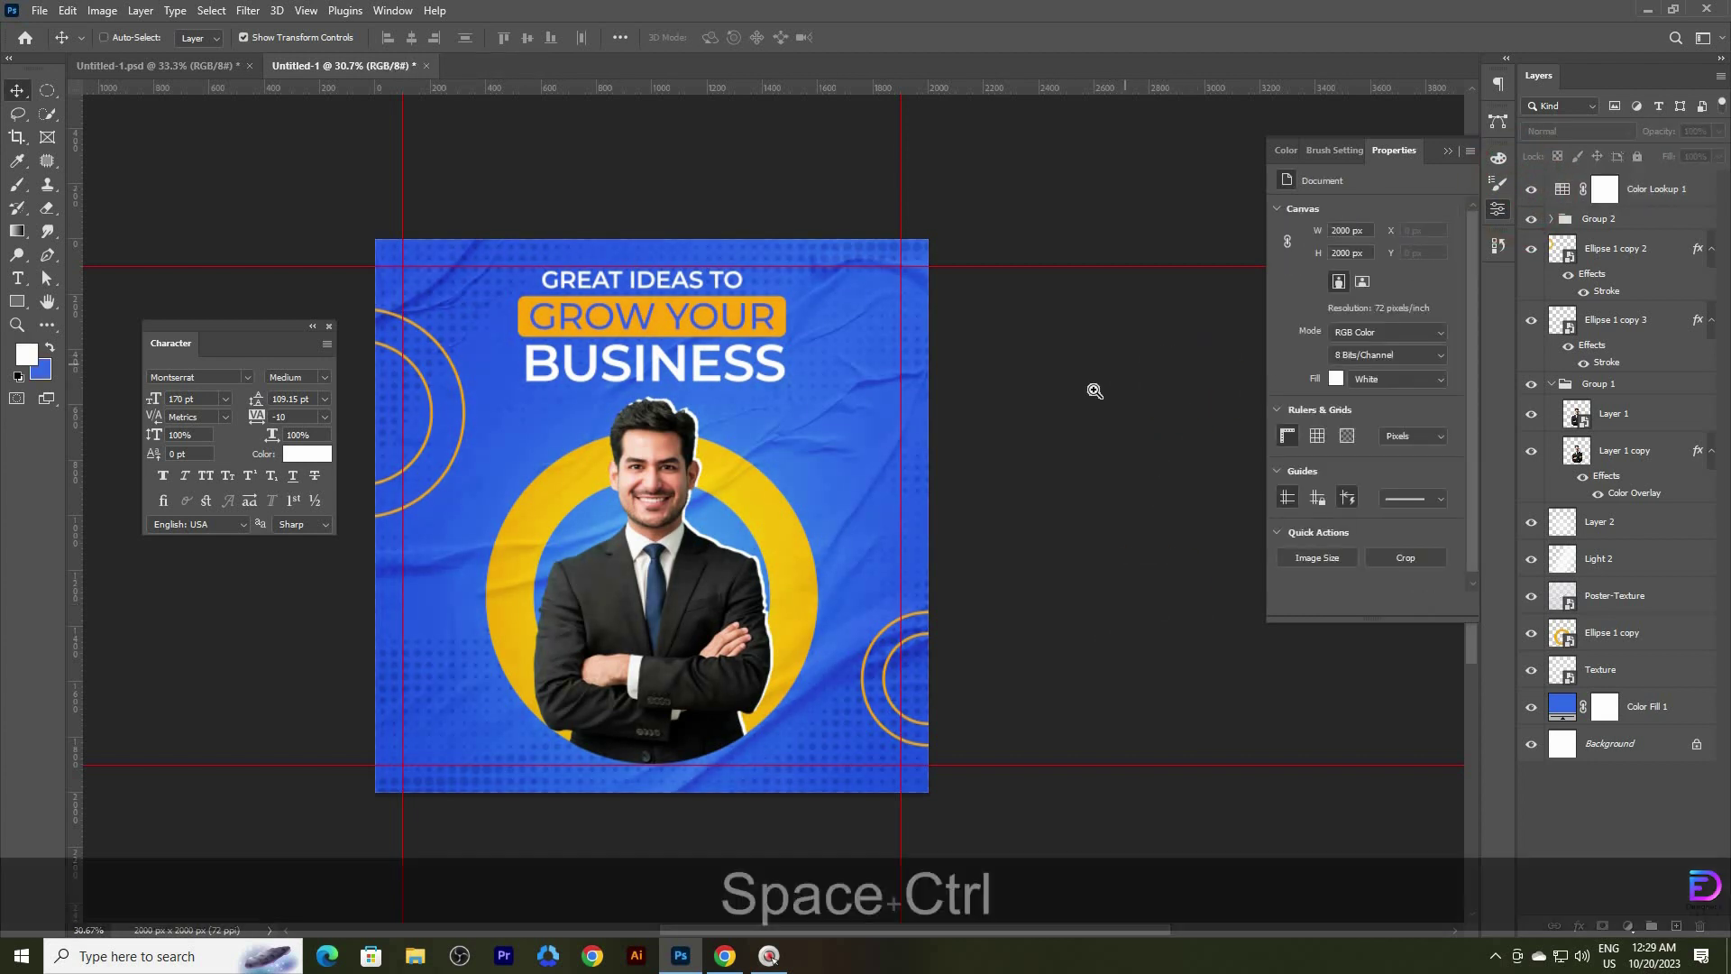
left_click_drag(1093, 390, 1109, 534)
key("ctrl+space")
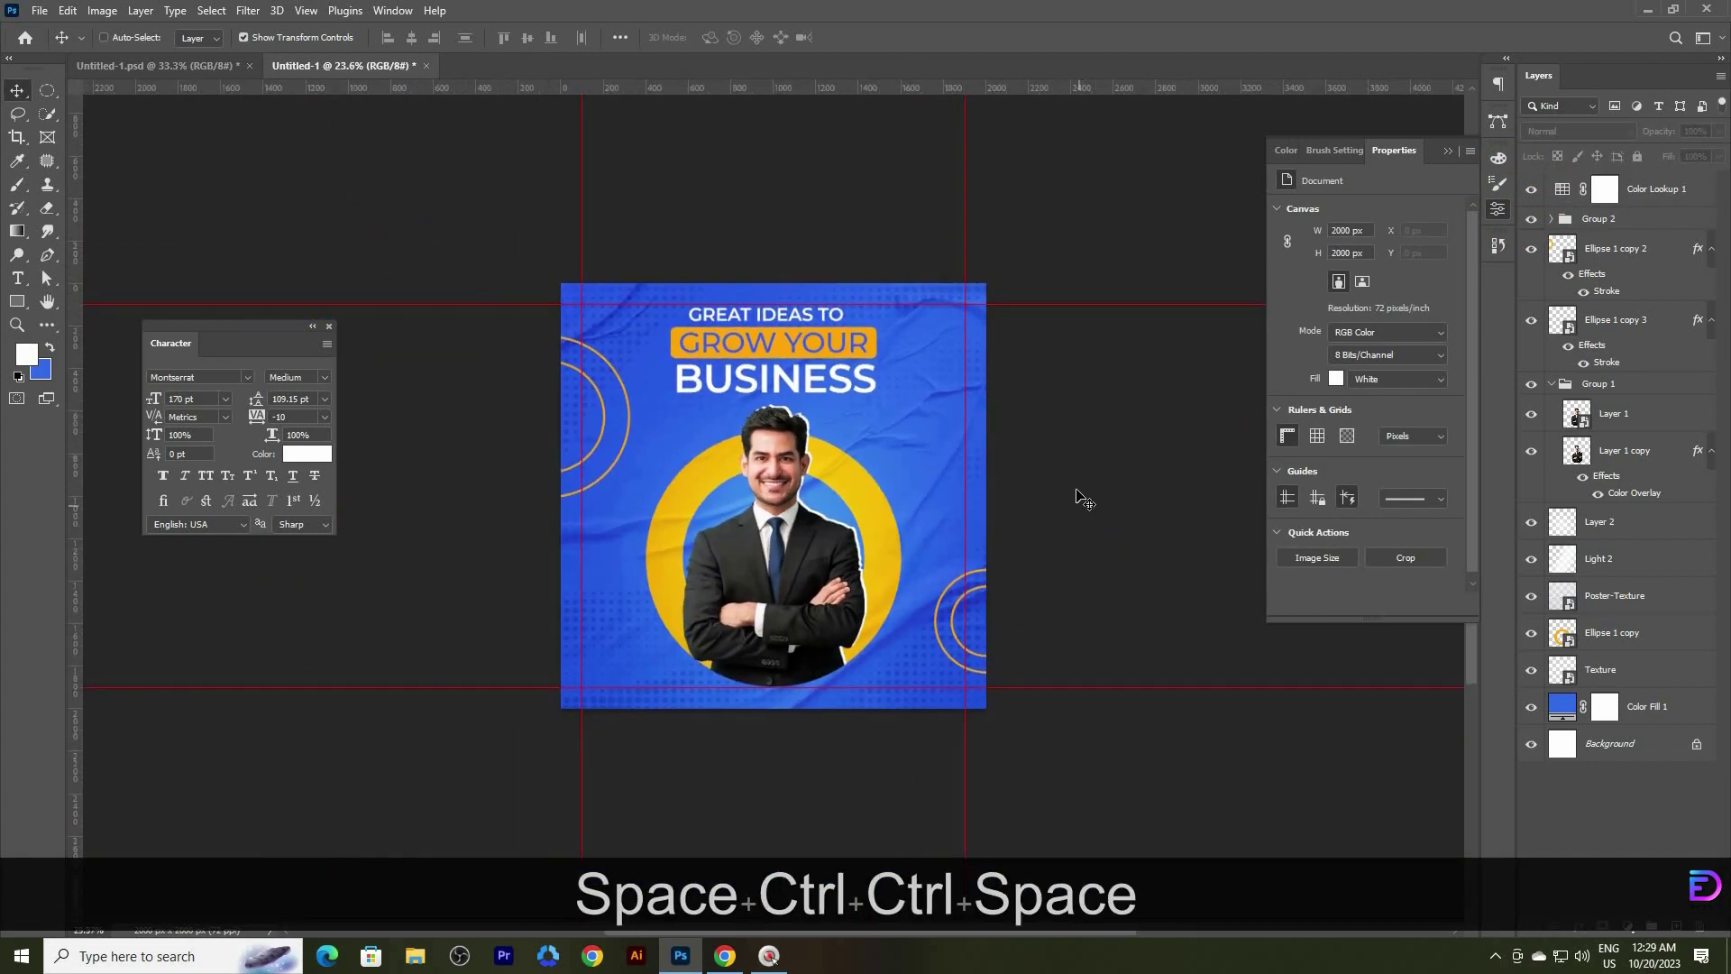
key("ctrl+0")
key("ctrl+space")
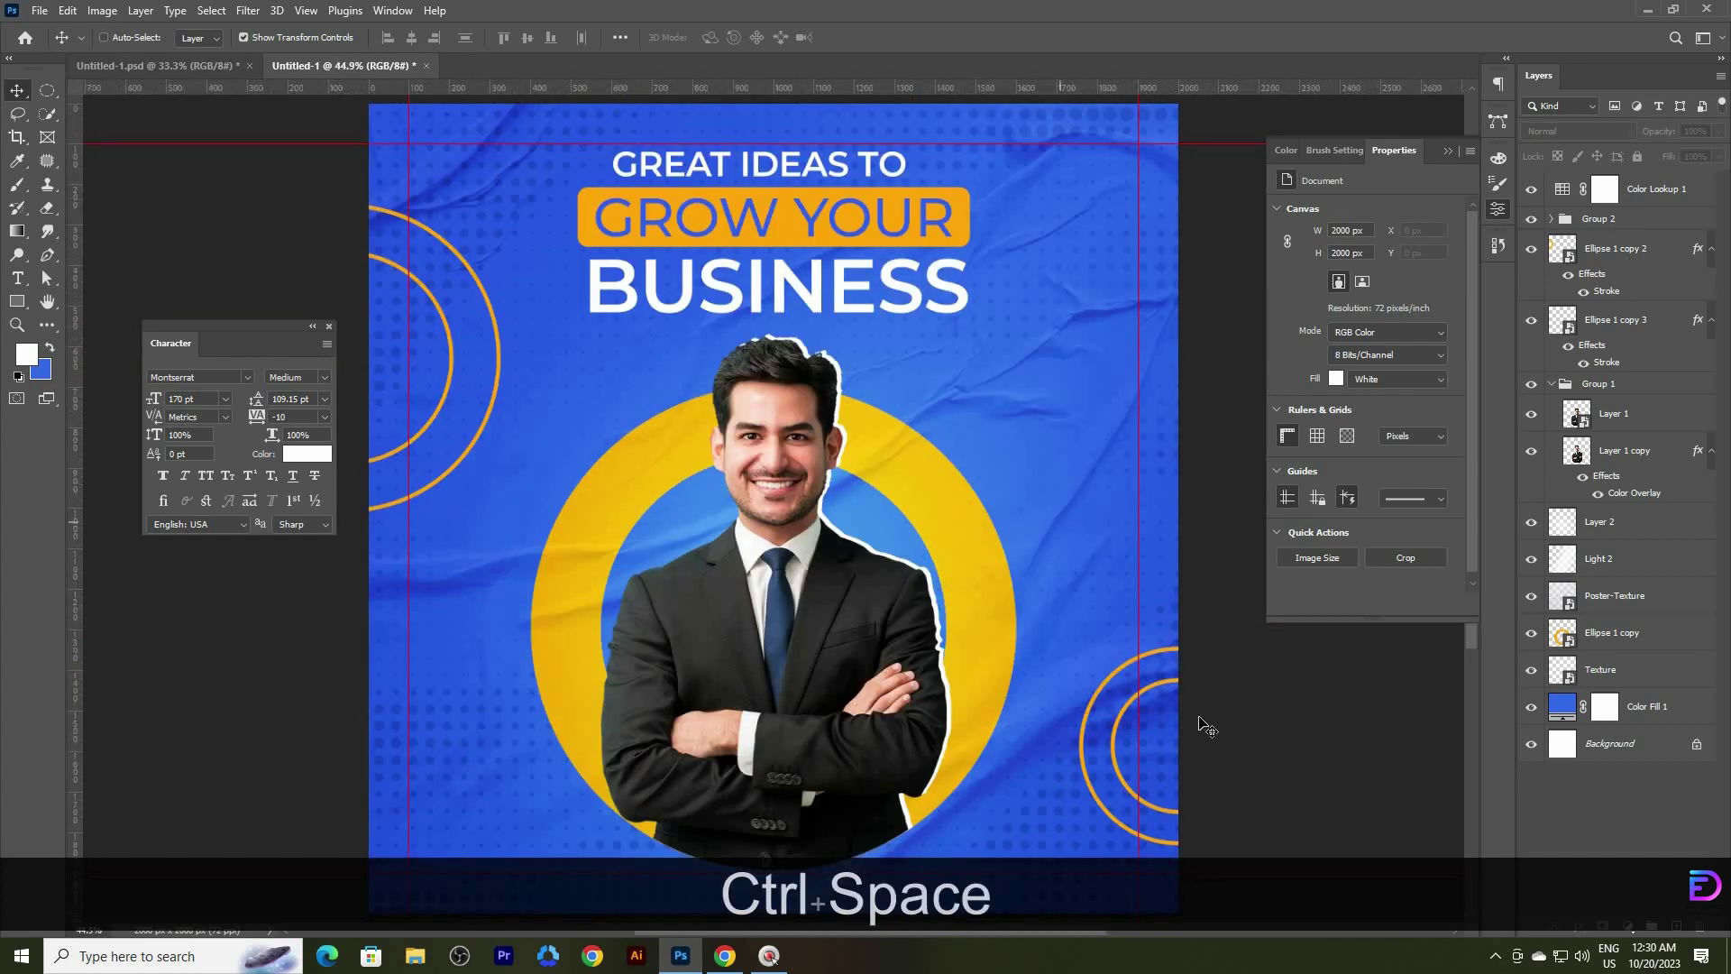